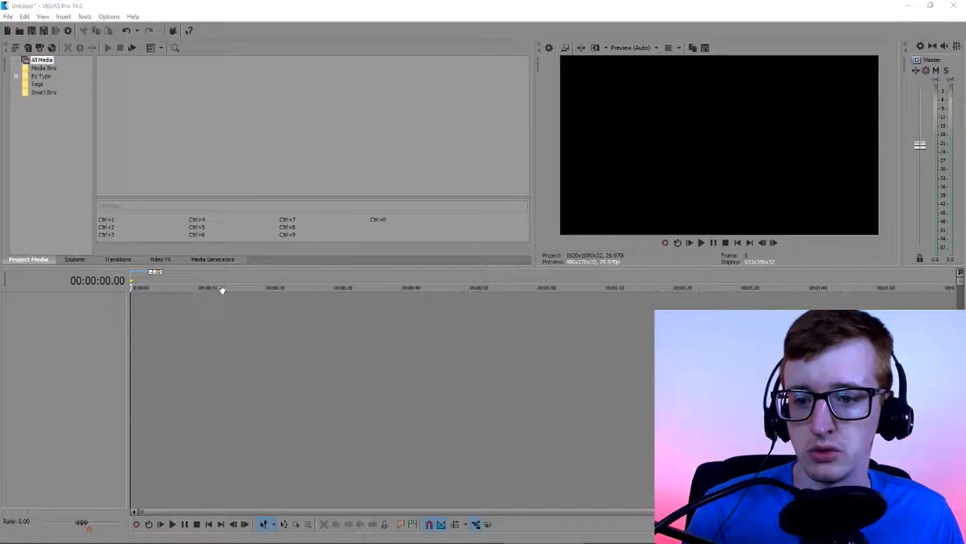
# Add an Orange solid color clip to the timeline and place it at the start of a new video track
pyautogui.click(214, 259)
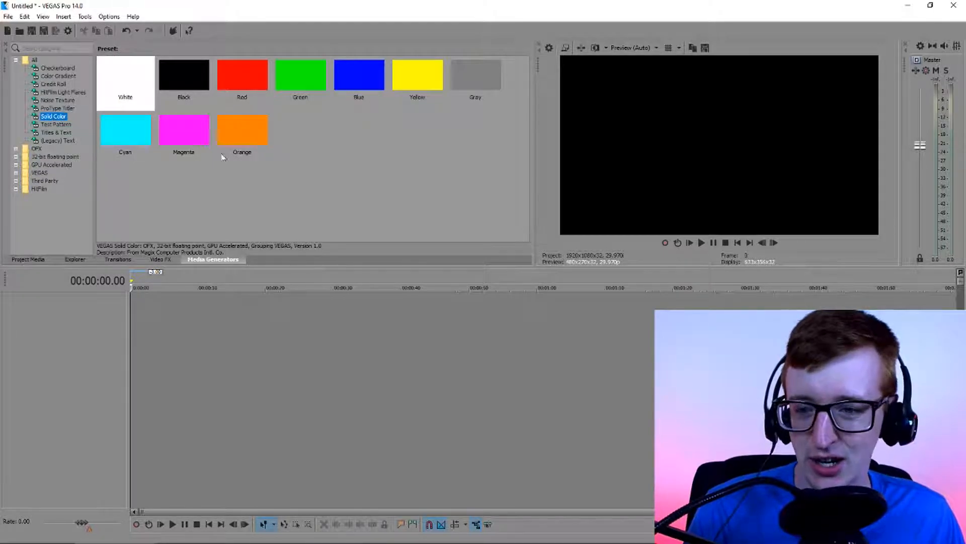
pyautogui.moveTo(243, 144); pyautogui.dragTo(225, 368)
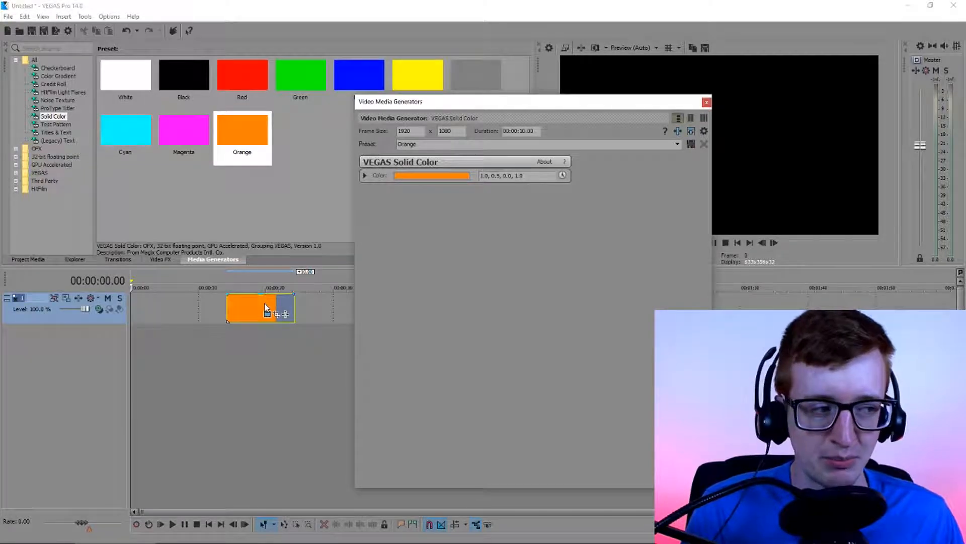
pyautogui.moveTo(246, 303); pyautogui.dragTo(128, 309)
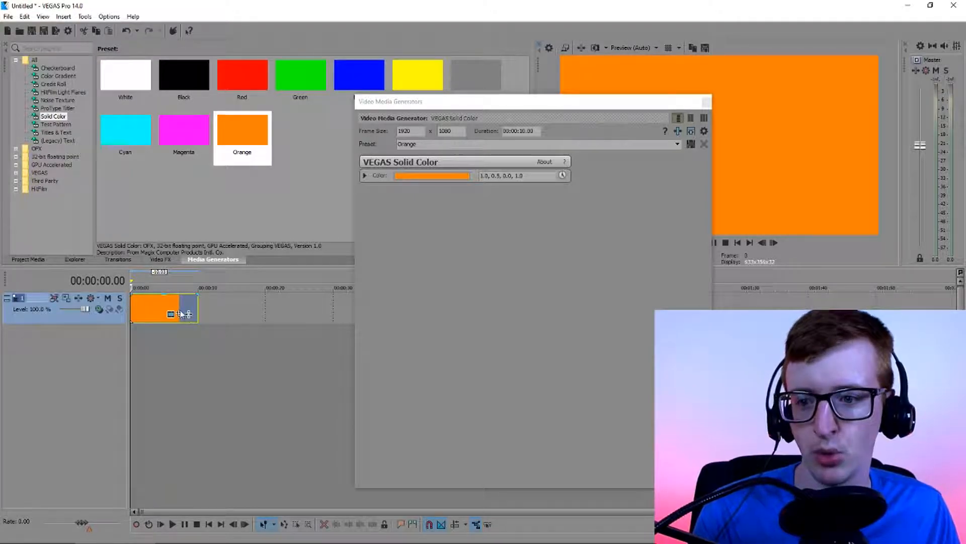
# Move the orange clip along the track so that it starts at 00:01:00.00
pyautogui.moveTo(143, 309); pyautogui.dragTo(196, 316)
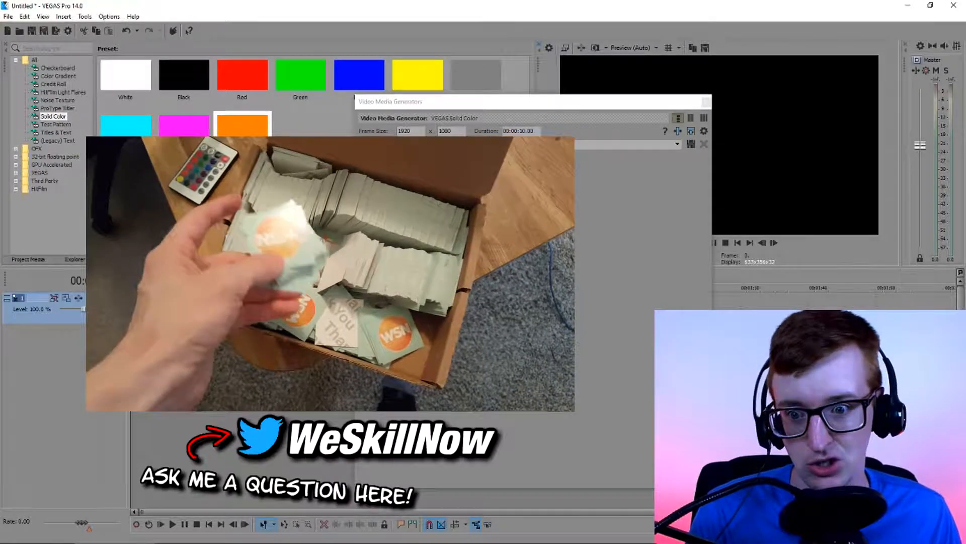
pyautogui.moveTo(511, 105); pyautogui.dragTo(680, 375)
pyautogui.moveTo(218, 305); pyautogui.dragTo(554, 307)
pyautogui.click(626, 310)
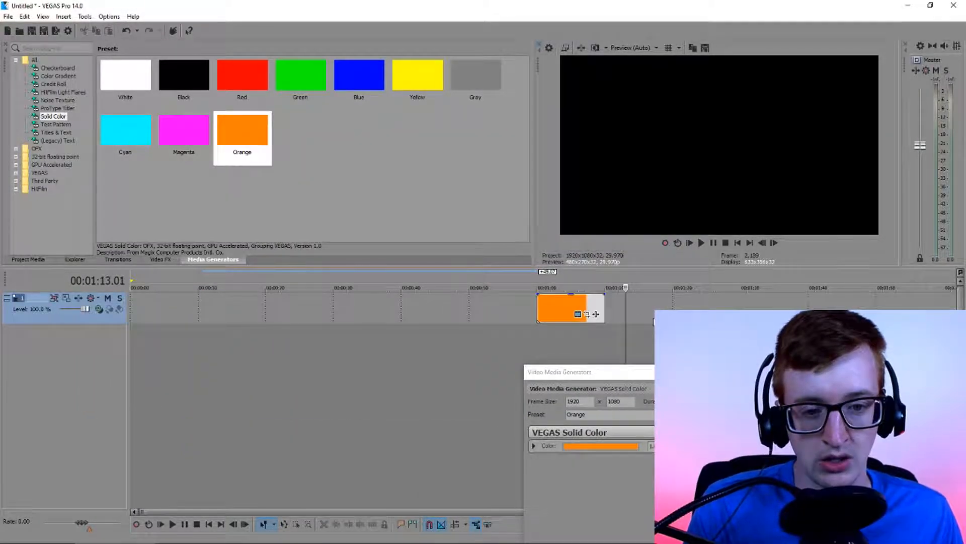
# Expand the color controls of the orange clip's Solid Color generator
pyautogui.scroll(5, 528, 322)
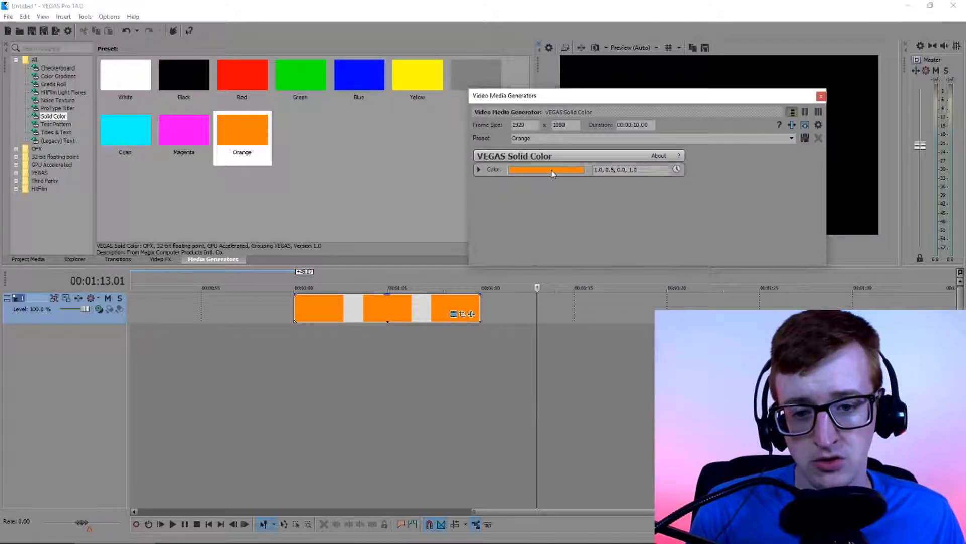
pyautogui.click(552, 170)
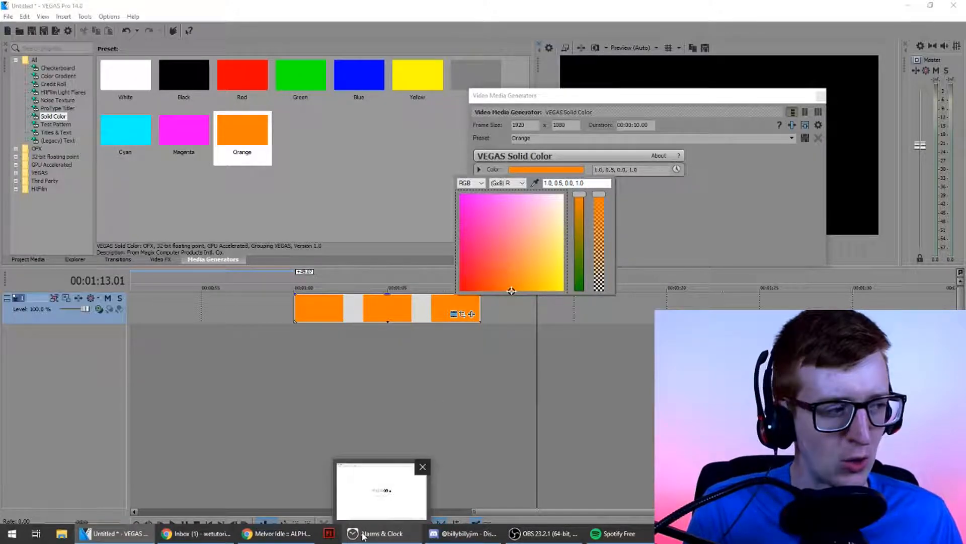
pyautogui.moveTo(240, 539)
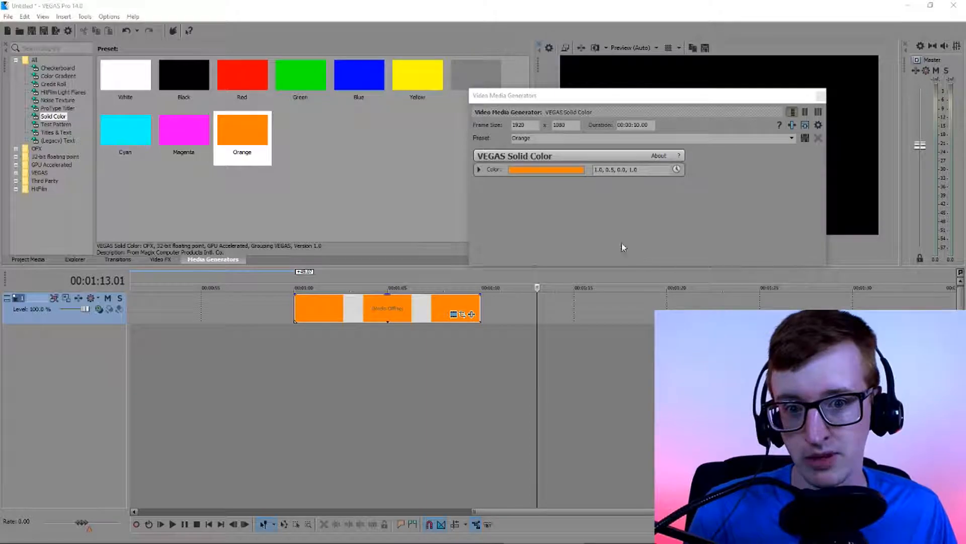
pyautogui.click(480, 169)
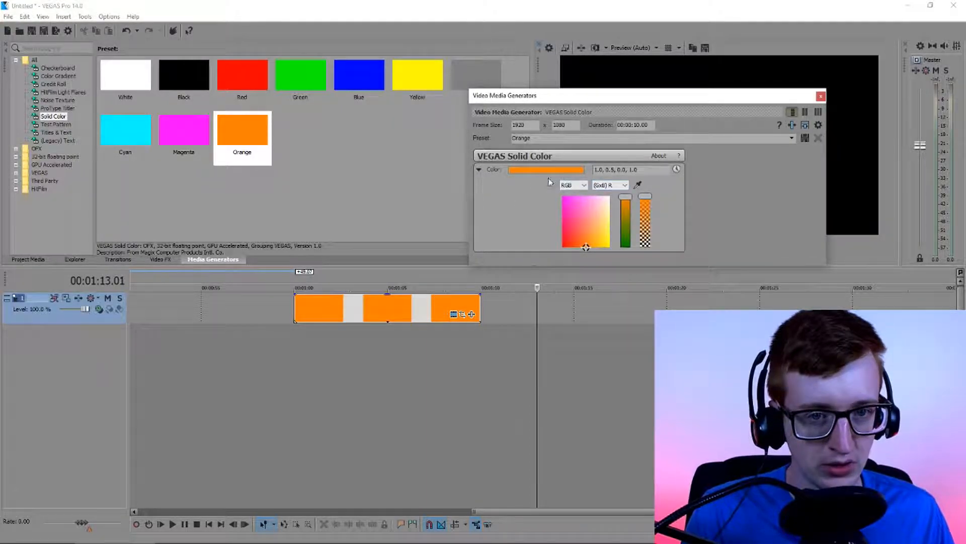
# Try the HSV color model in the orange clip's color picker and return it to RGB
pyautogui.click(567, 170)
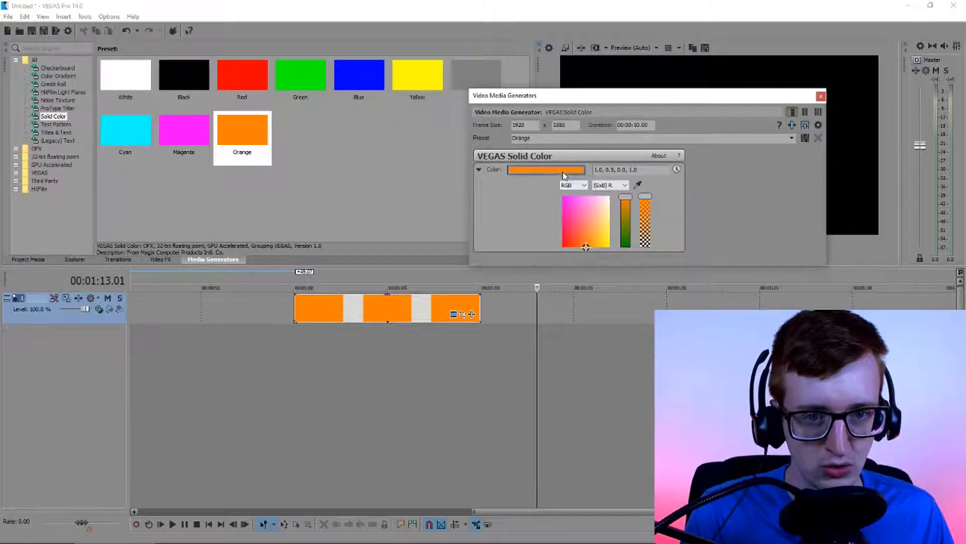
pyautogui.click(480, 182)
pyautogui.click(468, 199)
pyautogui.click(478, 183)
pyautogui.click(478, 194)
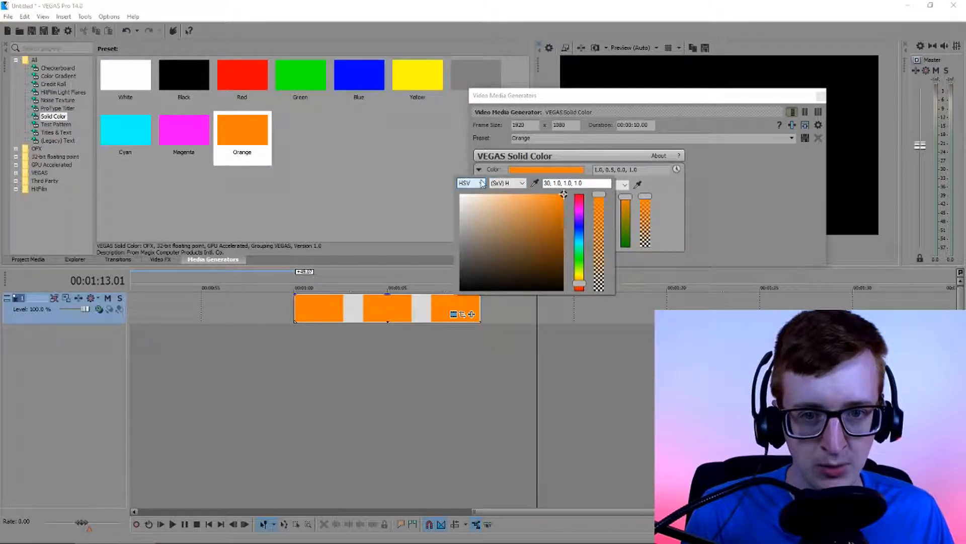
pyautogui.click(476, 183)
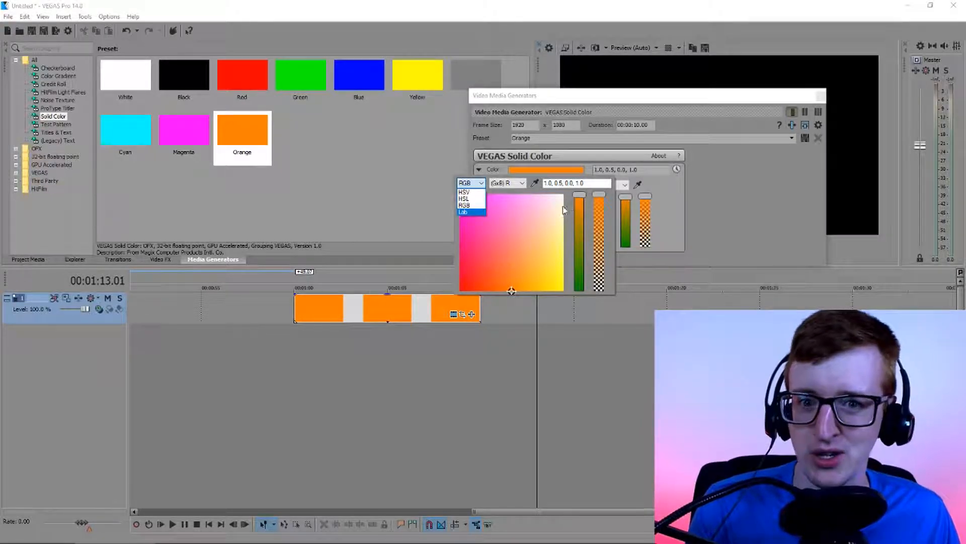
pyautogui.click(474, 206)
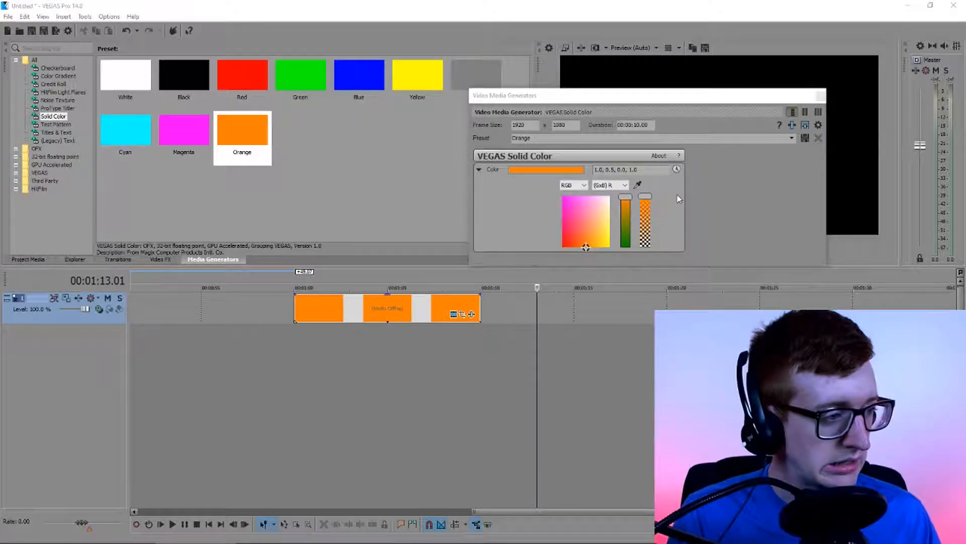
# Set the orange clip's color to 1.0, 0.6, 0.2, 1.0 and close the generator settings
pyautogui.click(609, 172)
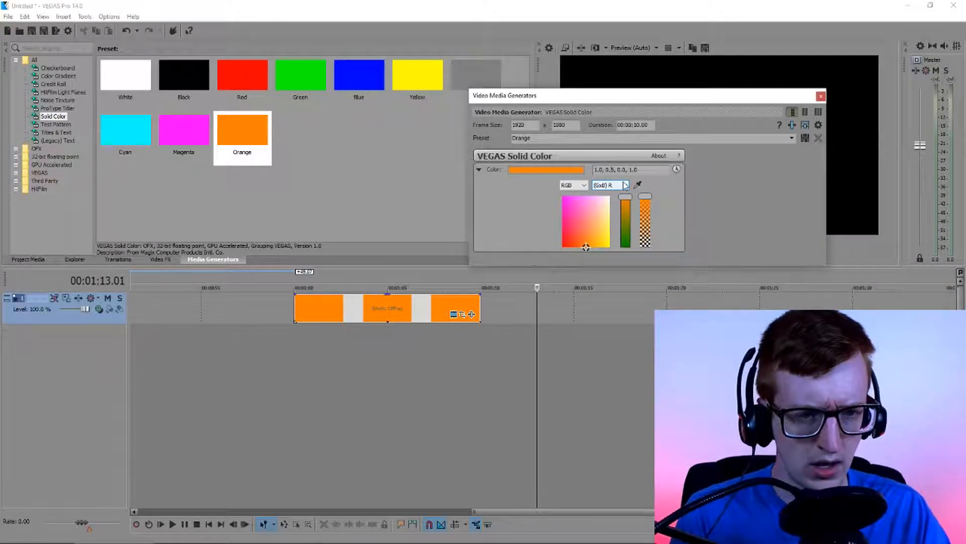
pyautogui.press('BackSpace')
pyautogui.press('BackSpace')
pyautogui.write('.6')
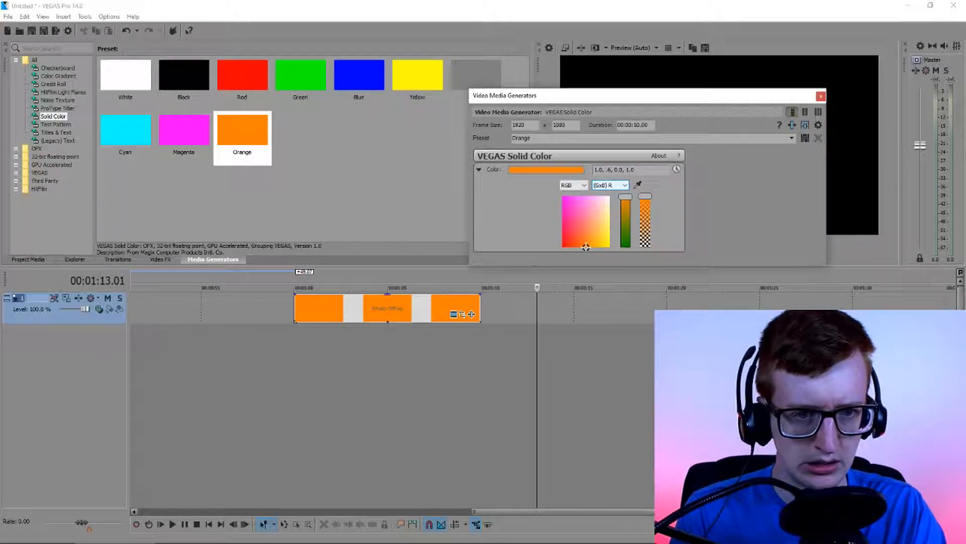
pyautogui.press('Return')
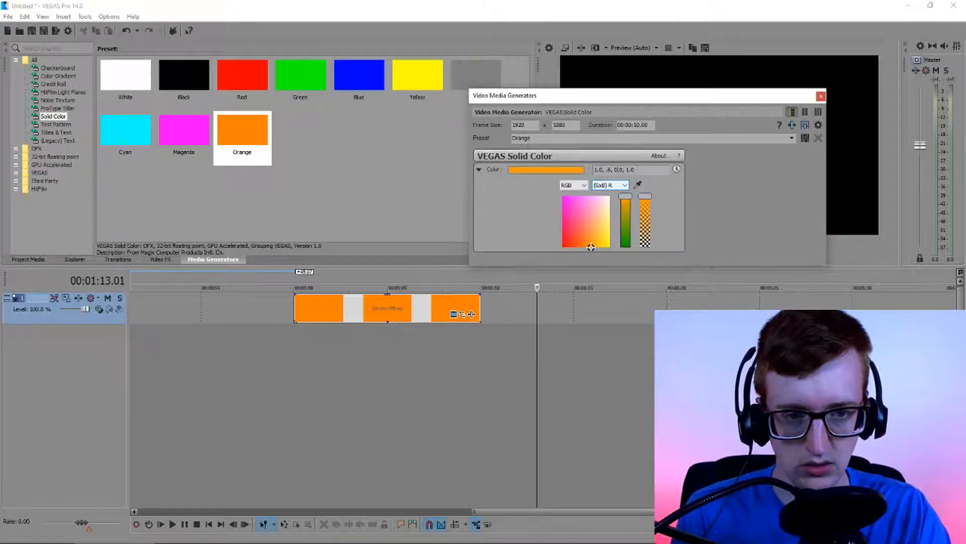
pyautogui.moveTo(591, 247); pyautogui.dragTo(591, 237)
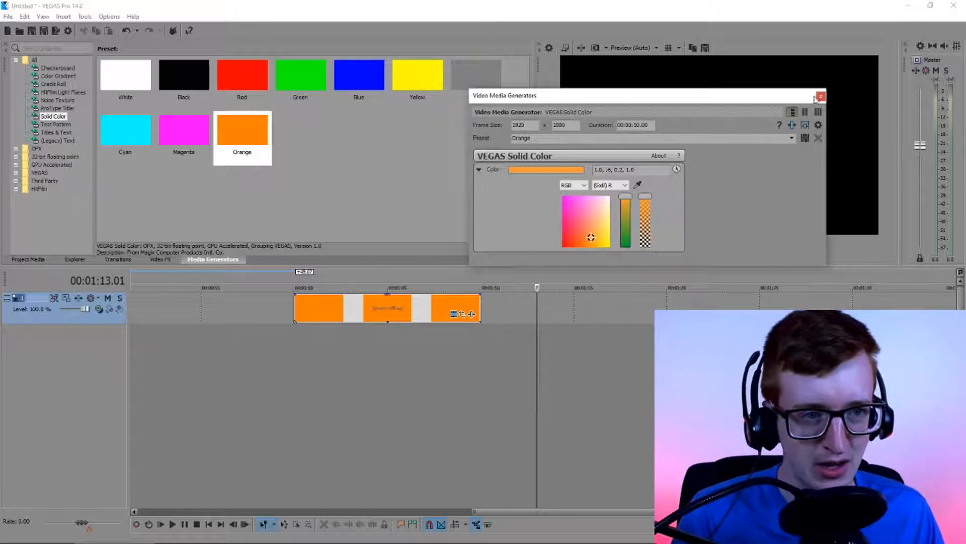
pyautogui.click(820, 96)
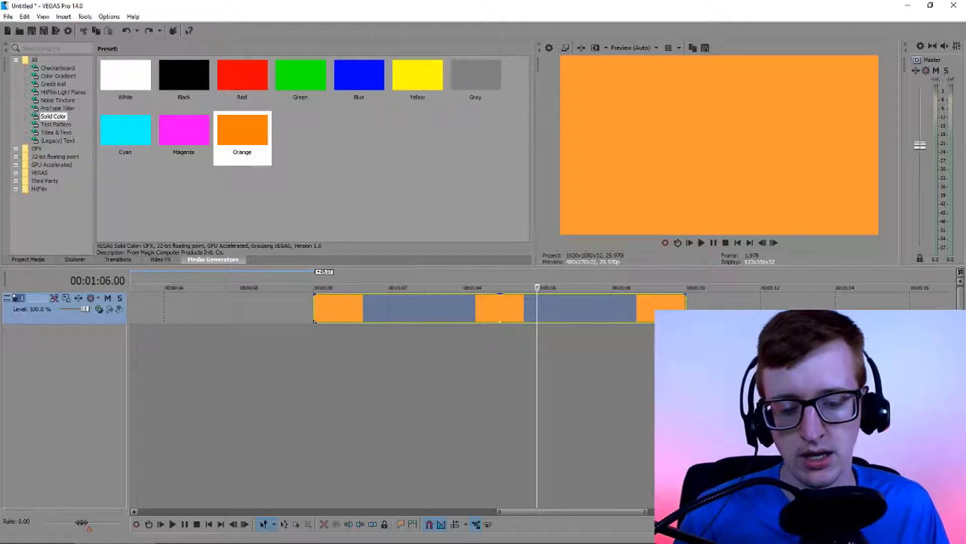
# Split the orange clip at 00:01:03.00 and delete the part after the split
pyautogui.click(415, 316)
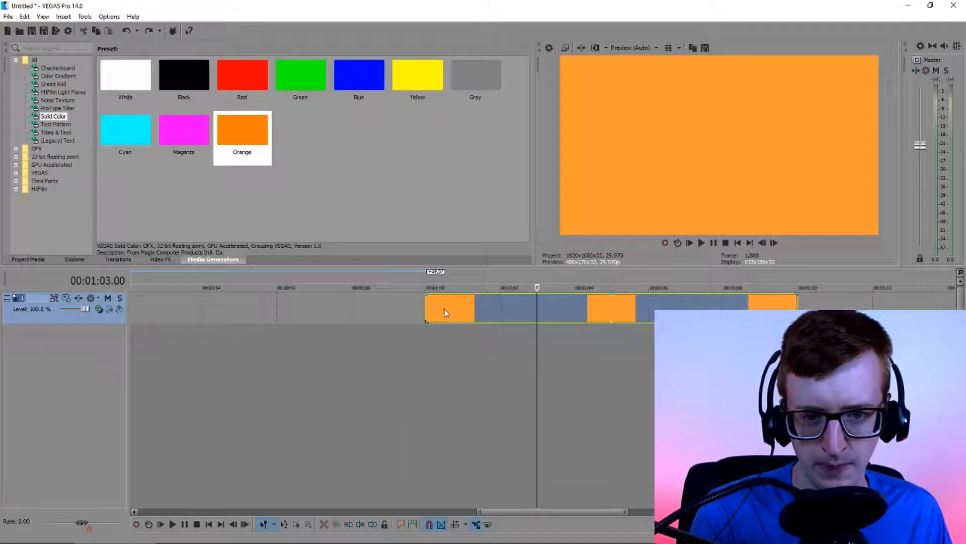
pyautogui.click(427, 308)
pyautogui.click(527, 310)
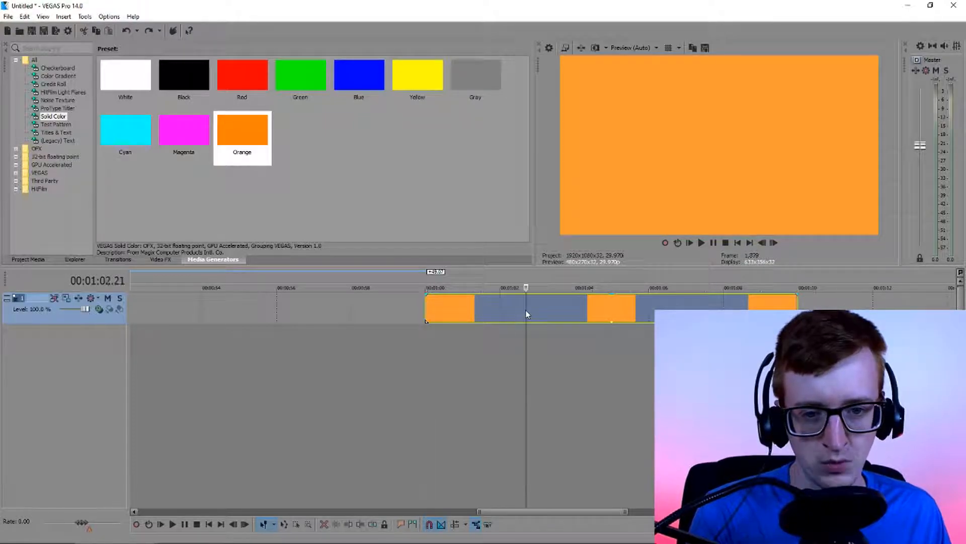
pyautogui.click(534, 308)
pyautogui.click(537, 308)
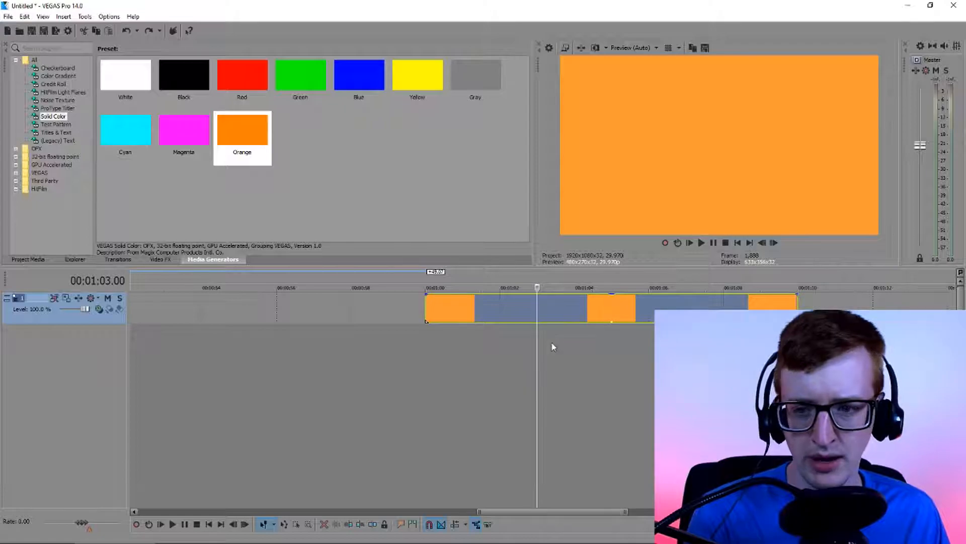
pyautogui.press('Right')
pyautogui.press('Right')
pyautogui.press('Right')
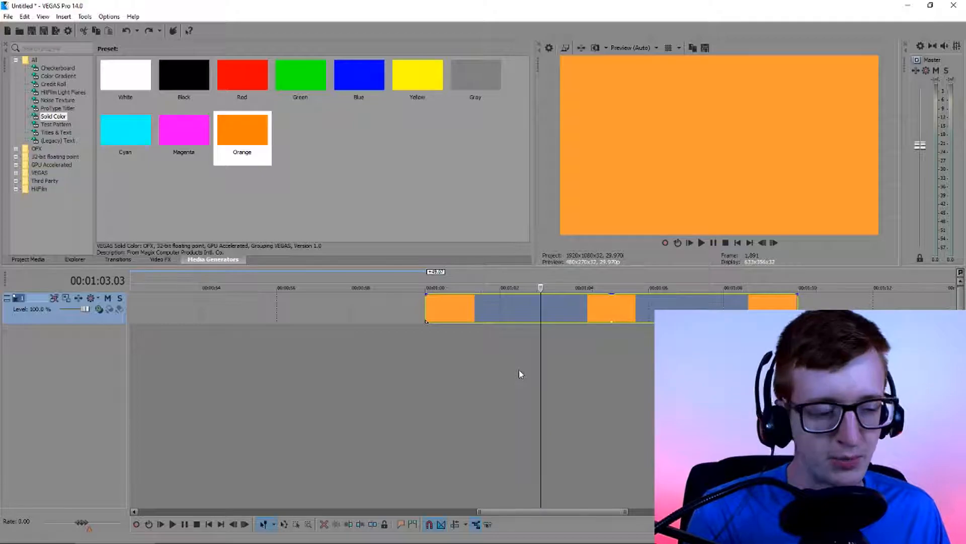
pyautogui.press('Left')
pyautogui.press('Left')
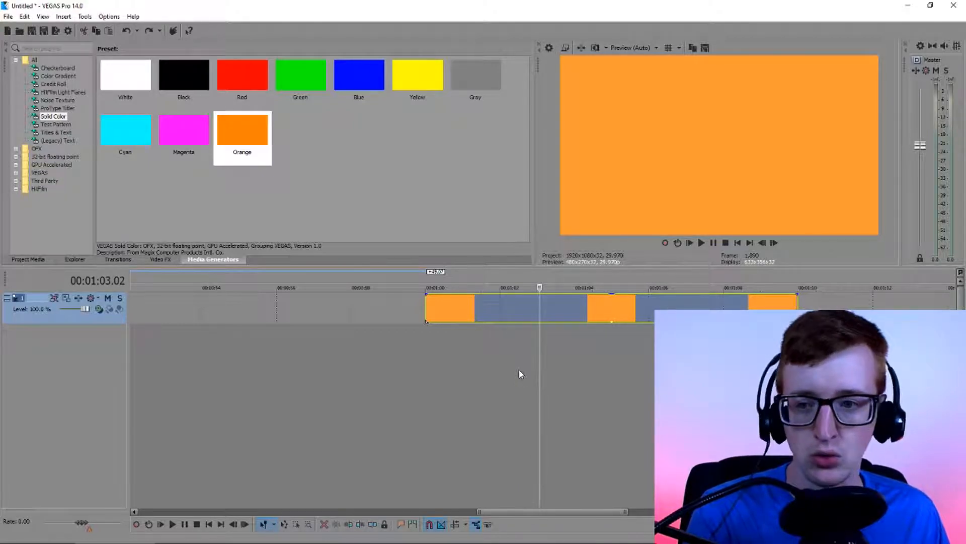
pyautogui.press('Left')
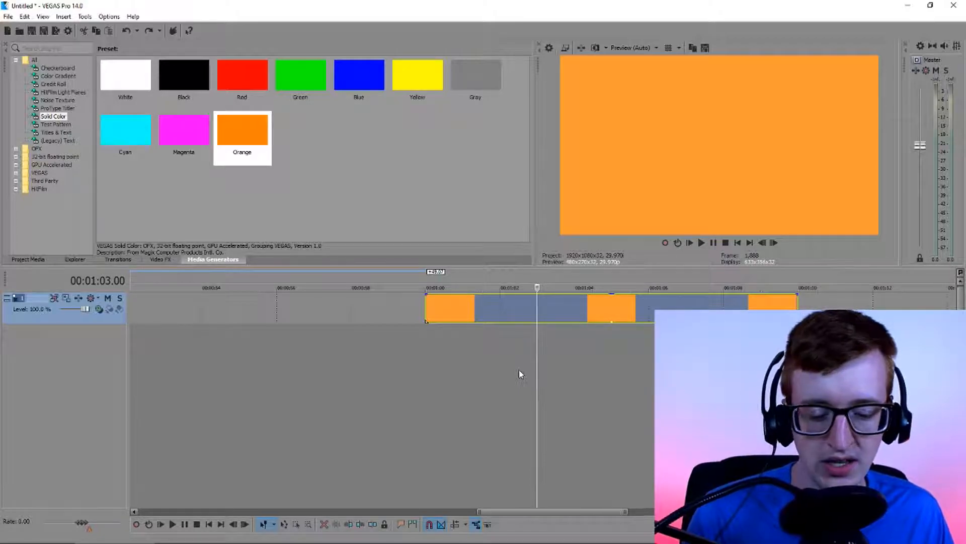
pyautogui.hotkey('ctrl', 'v')
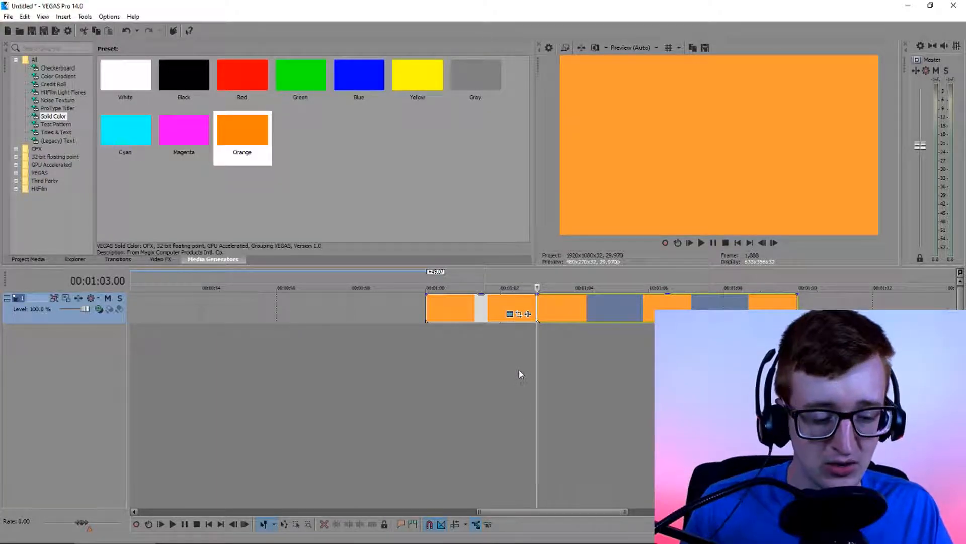
pyautogui.hotkey('ctrl', 'z')
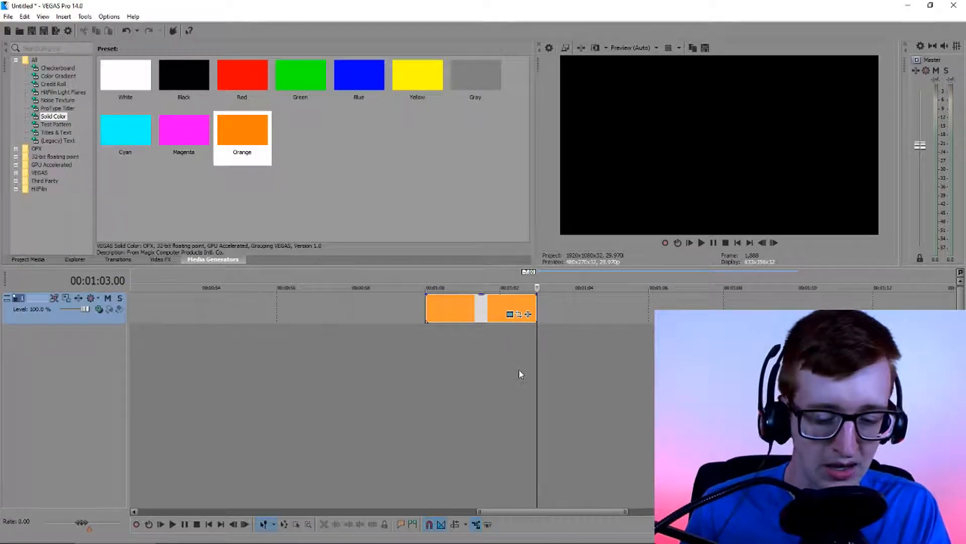
pyautogui.click(485, 315)
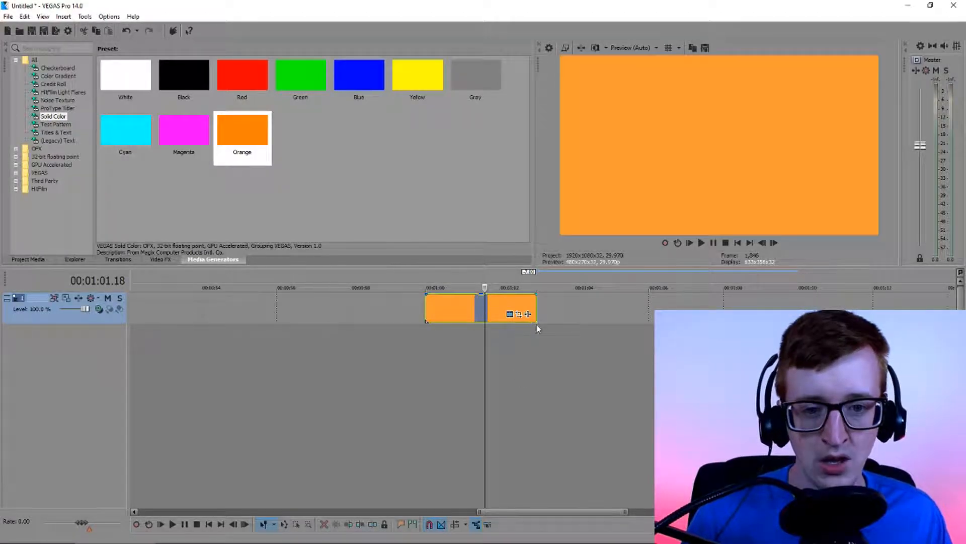
pyautogui.click(491, 308)
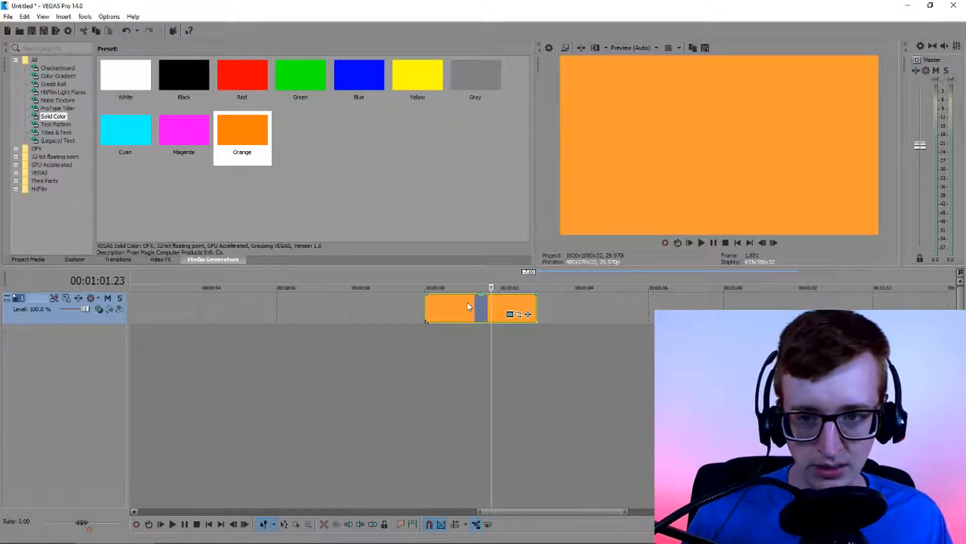
pyautogui.click(486, 311)
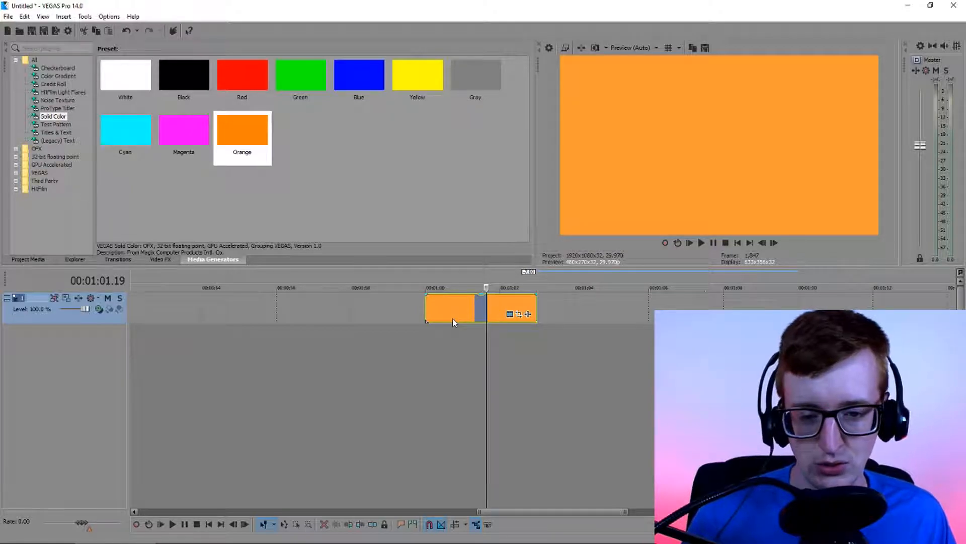
pyautogui.scroll(1, 453, 319)
pyautogui.scroll(1, 615, 326)
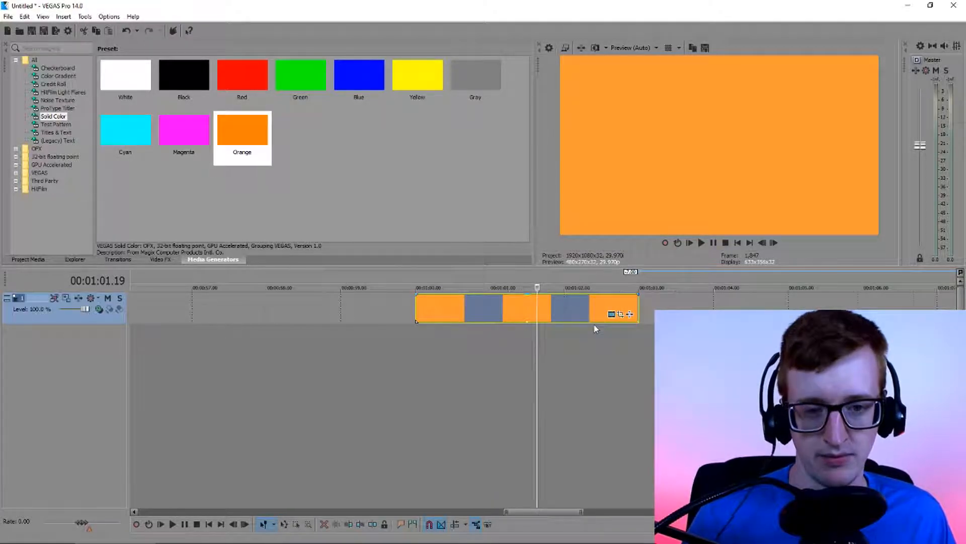
pyautogui.scroll(1, 584, 324)
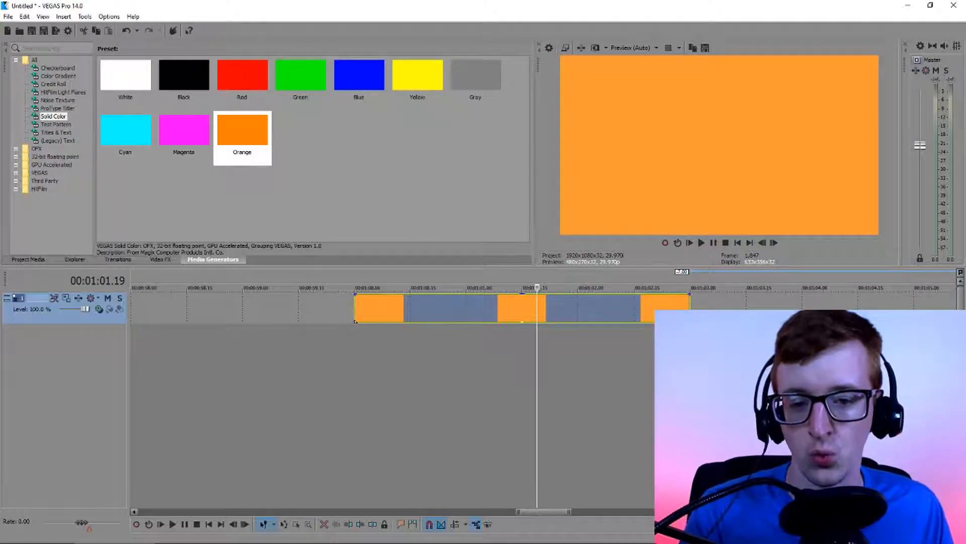
# Add a Magenta solid color clip at 00:01:00.00 on a new track beneath the orange clip and trim it to end at 00:01:03.00
pyautogui.press('Left')
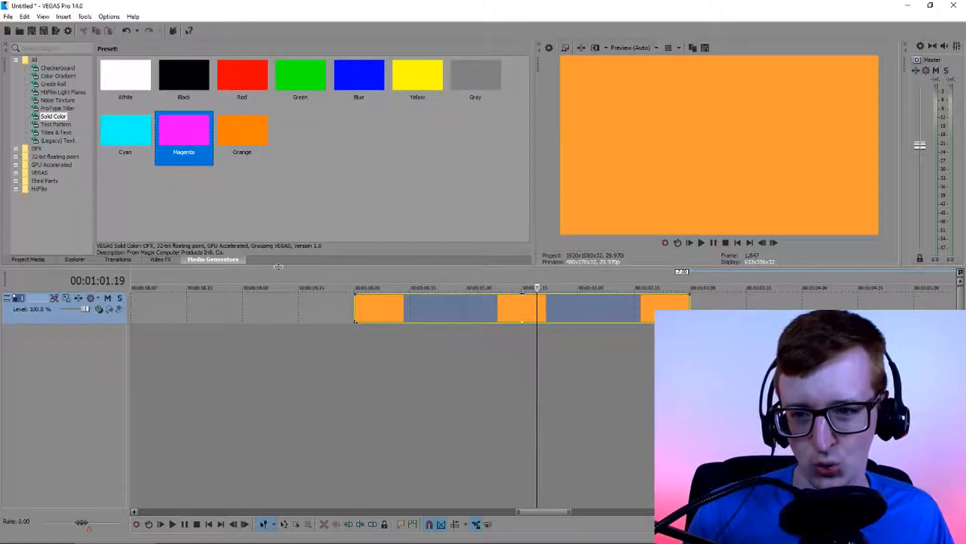
pyautogui.moveTo(272, 231); pyautogui.dragTo(358, 343)
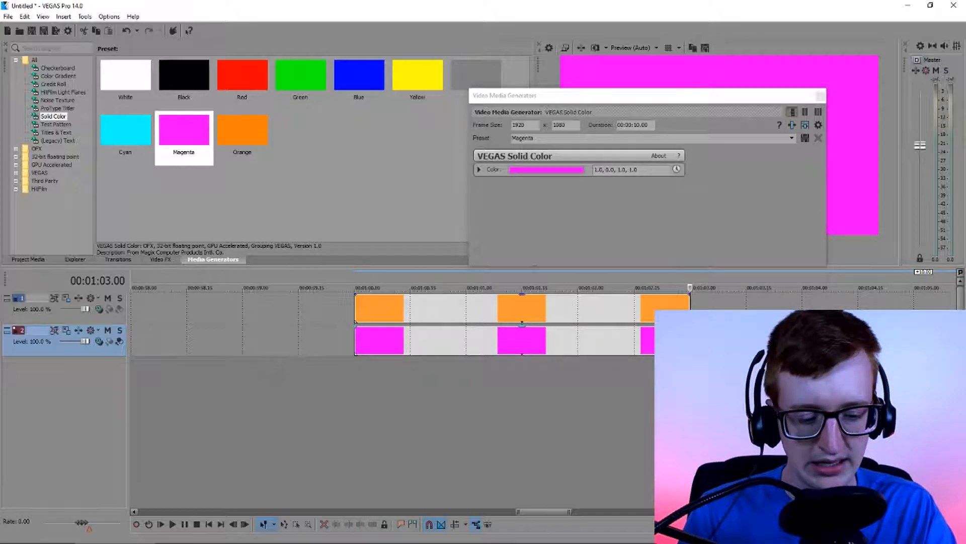
pyautogui.click(537, 346)
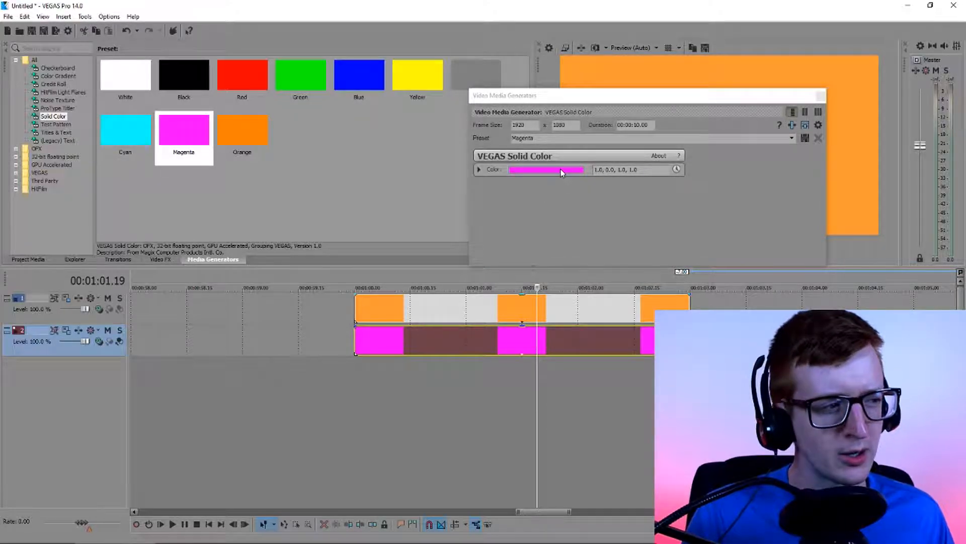
# Set the magenta clip's color to .97, 0.0, 1.0, 1.0 in RGB and close the generator settings
pyautogui.click(479, 169)
pyautogui.click(581, 186)
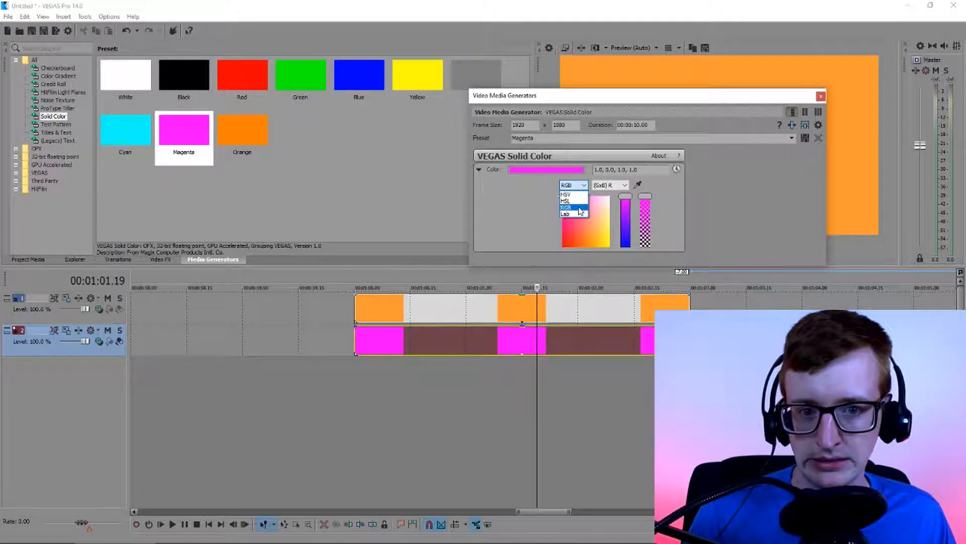
pyautogui.click(581, 207)
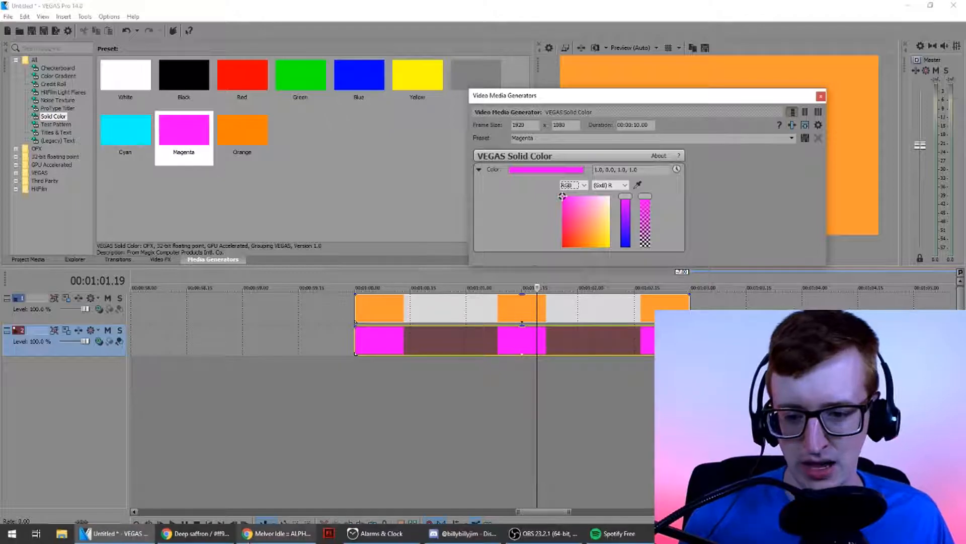
pyautogui.click(225, 533)
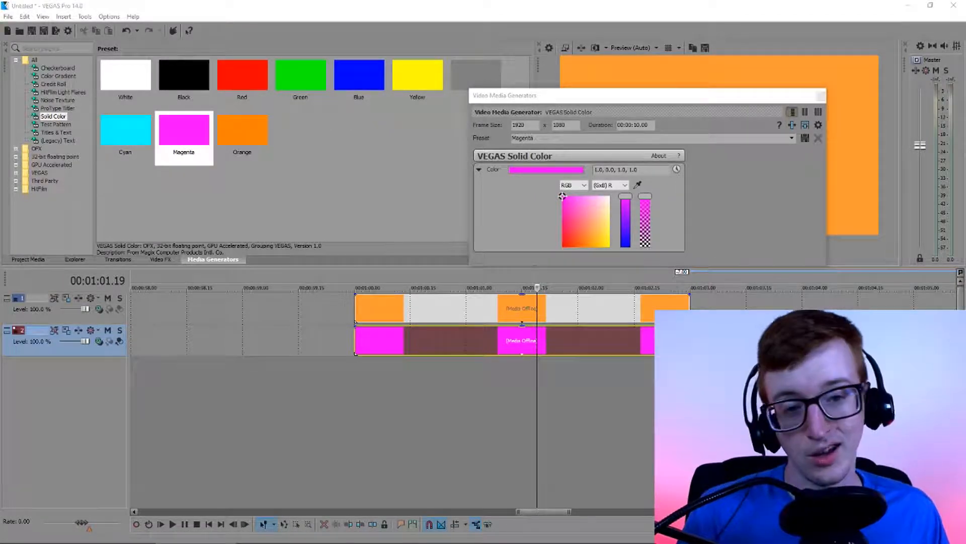
pyautogui.click(613, 193)
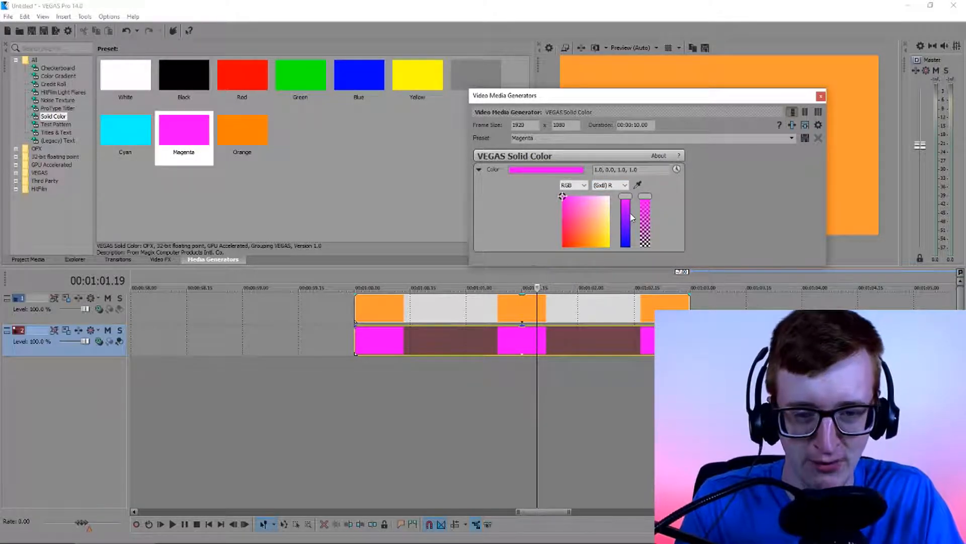
pyautogui.press('Delete')
pyautogui.press('Delete')
pyautogui.write('.97')
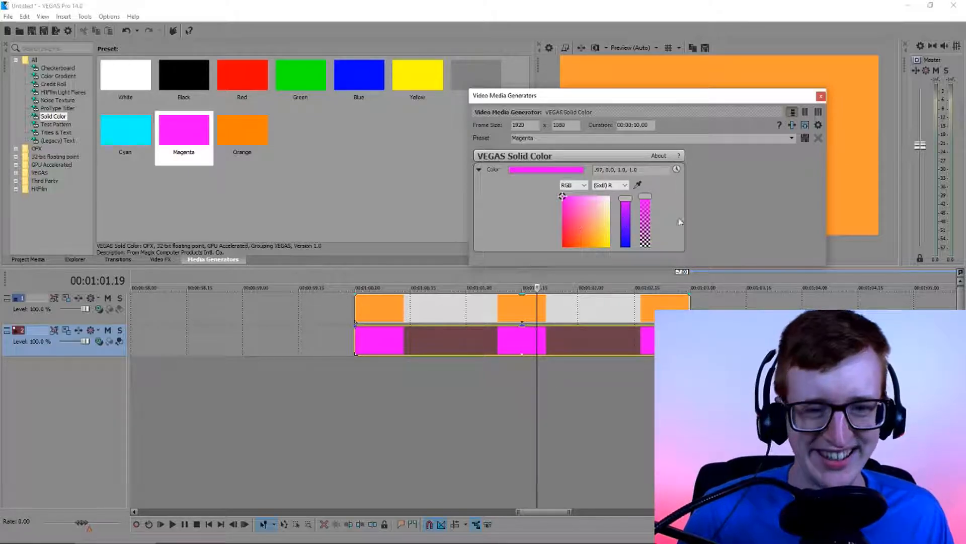
pyautogui.click(821, 96)
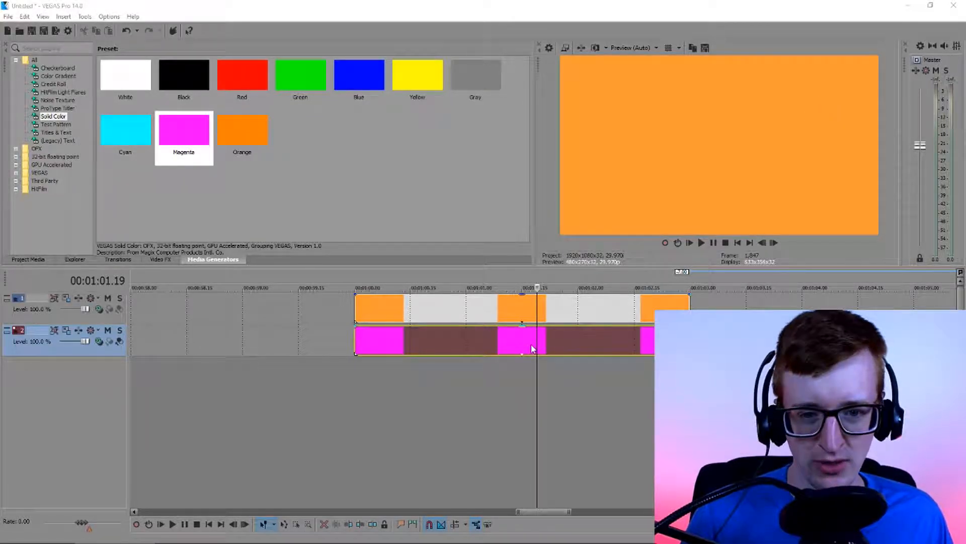
# Split both the orange and the magenta clip at 00:01:01.15
pyautogui.click(524, 313)
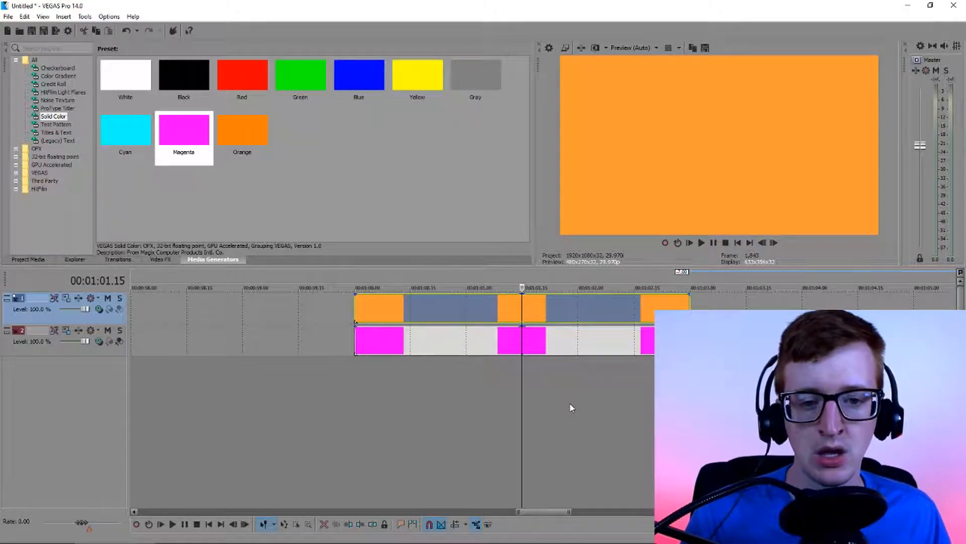
pyautogui.press('s')
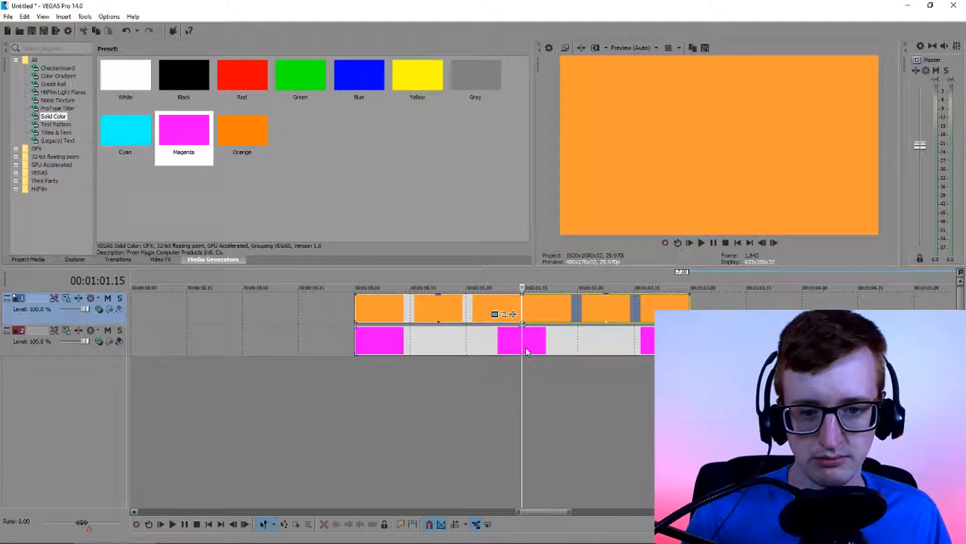
pyautogui.click(522, 344)
pyautogui.press('s')
# Delete the first half of the magenta clip and the second half of the orange clip
pyautogui.click(485, 347)
pyautogui.press('Delete')
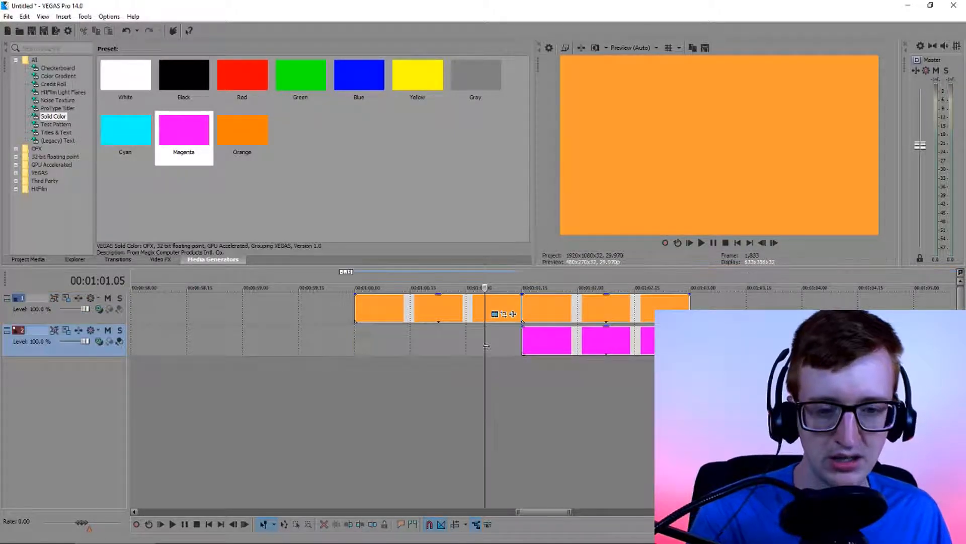
pyautogui.click(579, 310)
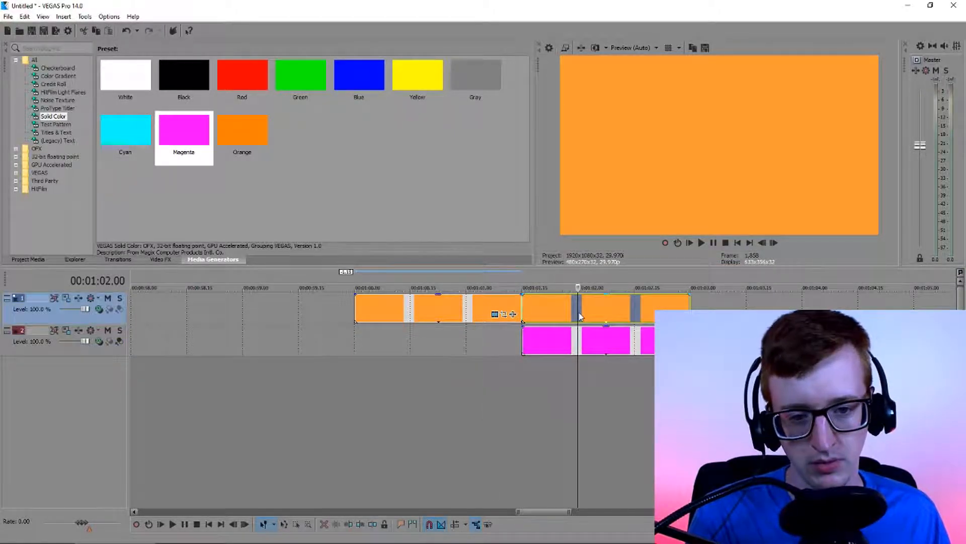
pyautogui.press('Delete')
# Move the magenta half onto the orange clip's track and overlap their adjoining edges to create a crossfade of about 8 frames
pyautogui.moveTo(563, 347); pyautogui.dragTo(558, 317)
pyautogui.click(522, 313)
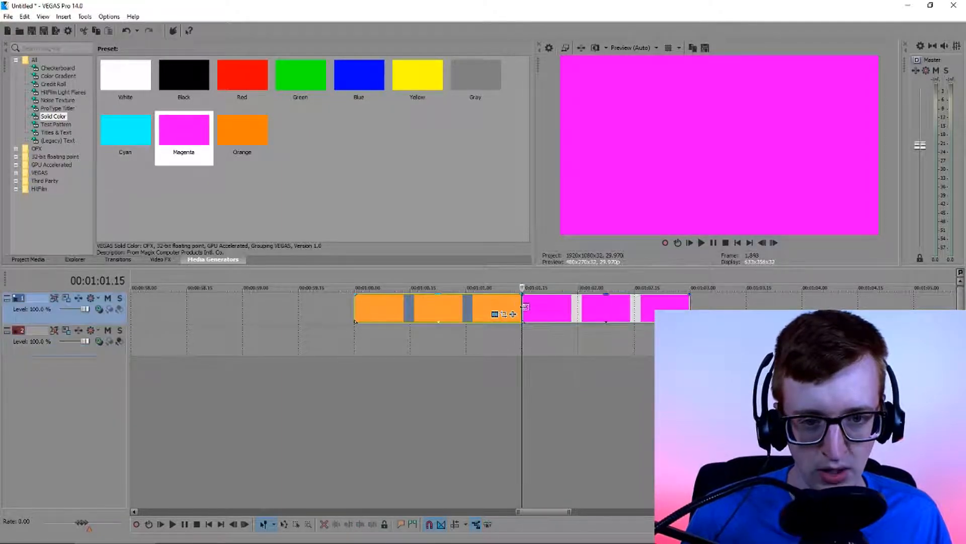
pyautogui.scroll(3, 544, 324)
pyautogui.moveTo(402, 542)
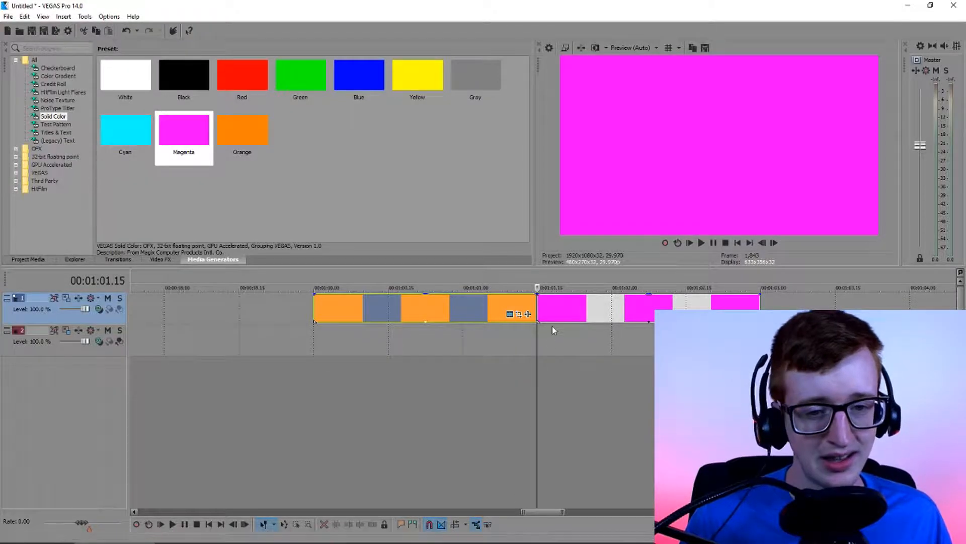
pyautogui.moveTo(535, 308)
pyautogui.mouseDown()
pyautogui.moveTo(544, 307)
pyautogui.moveTo(530, 313)
pyautogui.mouseUp()
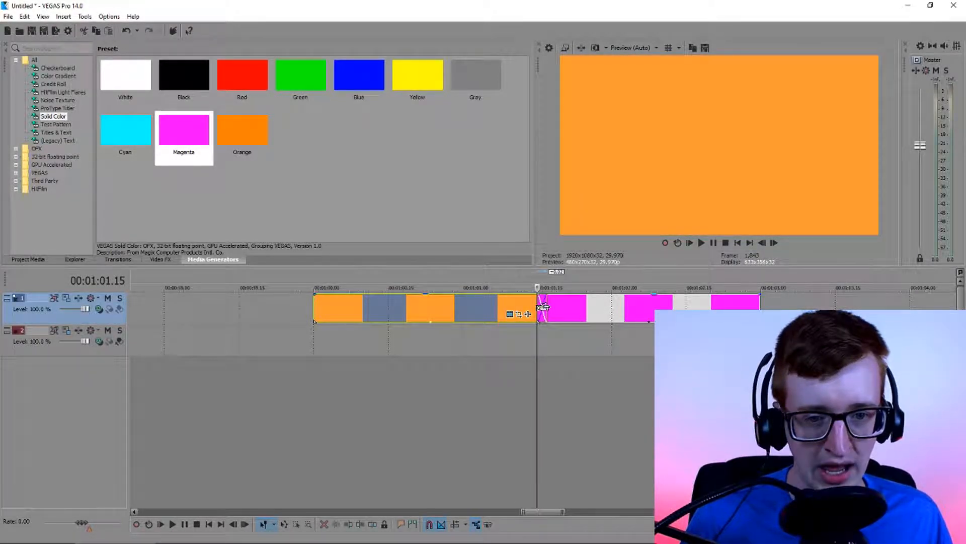
pyautogui.click(539, 306)
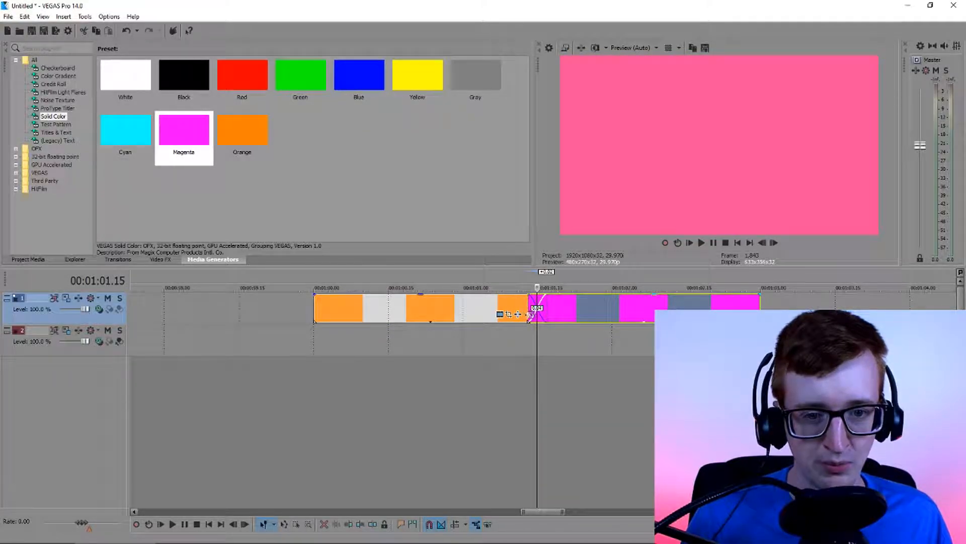
pyautogui.click(527, 305)
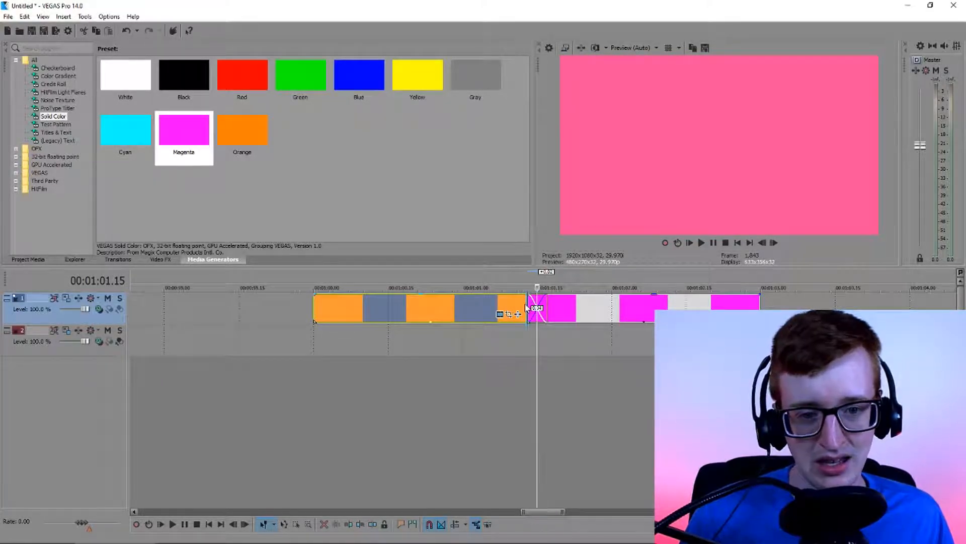
pyautogui.moveTo(527, 304); pyautogui.dragTo(553, 310)
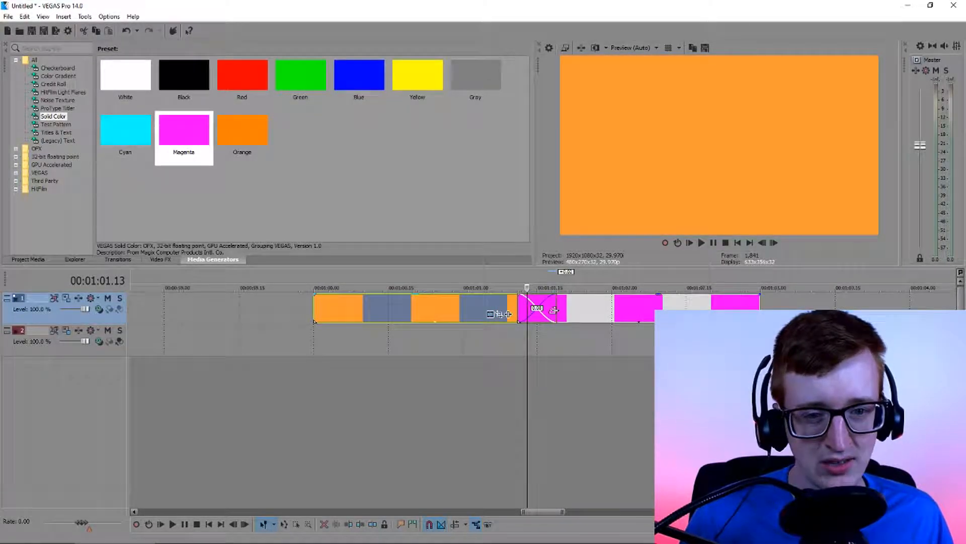
pyautogui.click(536, 311)
pyautogui.click(538, 313)
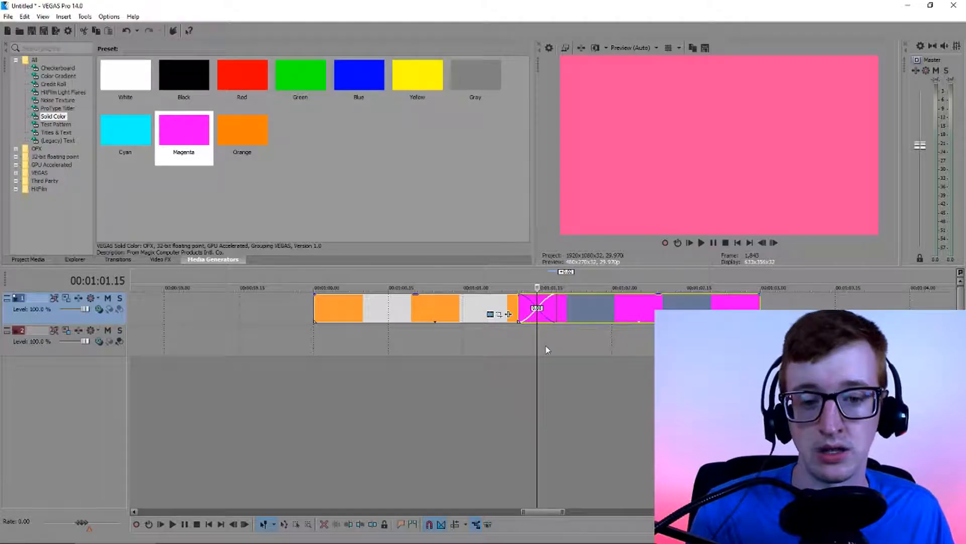
# Play the timeline from 00:01:00.00 to preview the orange-to-magenta crossfade
pyautogui.click(314, 336)
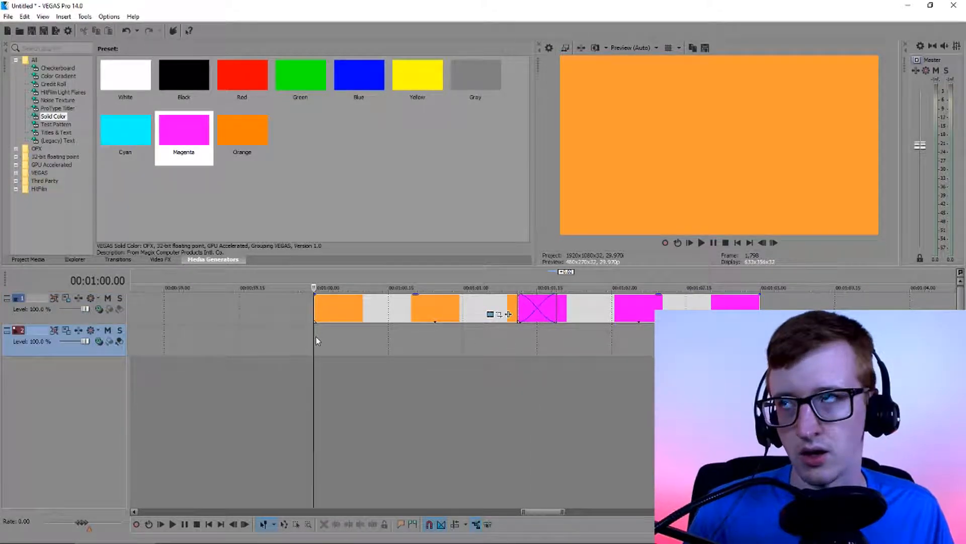
pyautogui.moveTo(472, 542)
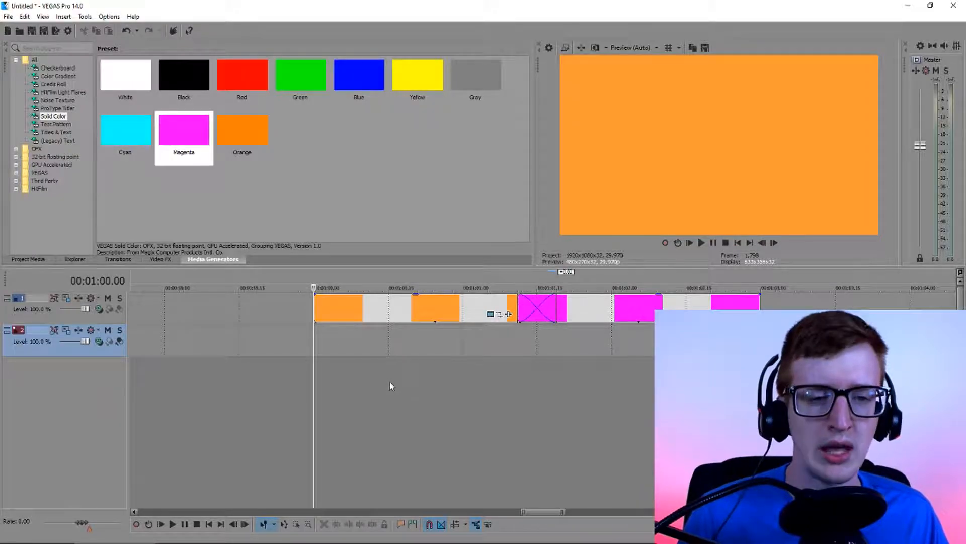
pyautogui.press('space')
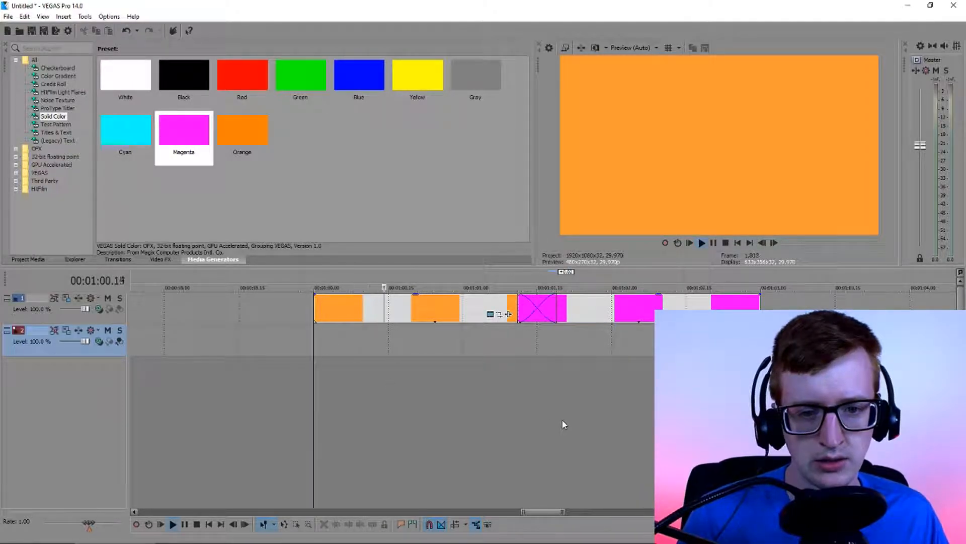
# Turn on loop playback over the crossfade and extend the loop region on both sides while it plays
pyautogui.click(539, 316)
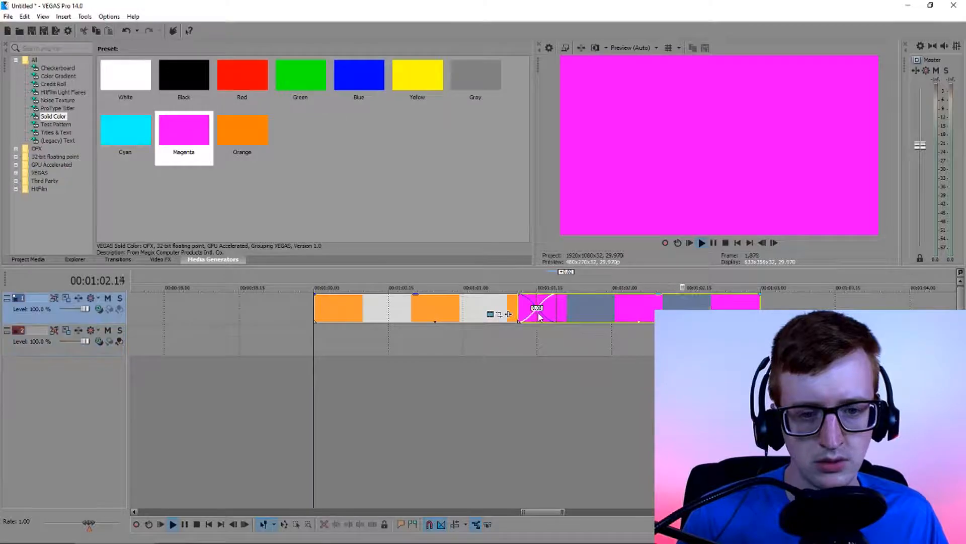
pyautogui.doubleClick(539, 317)
pyautogui.click(678, 243)
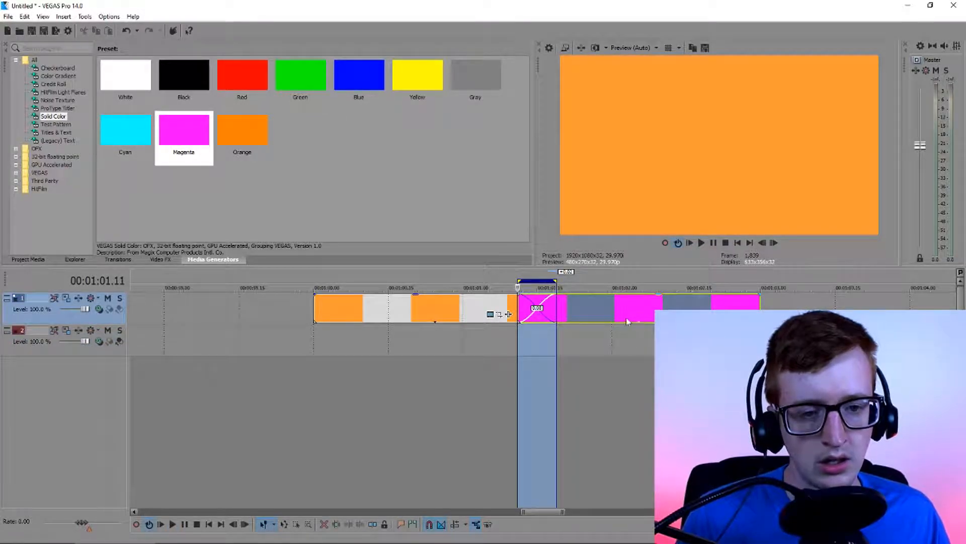
pyautogui.press('space')
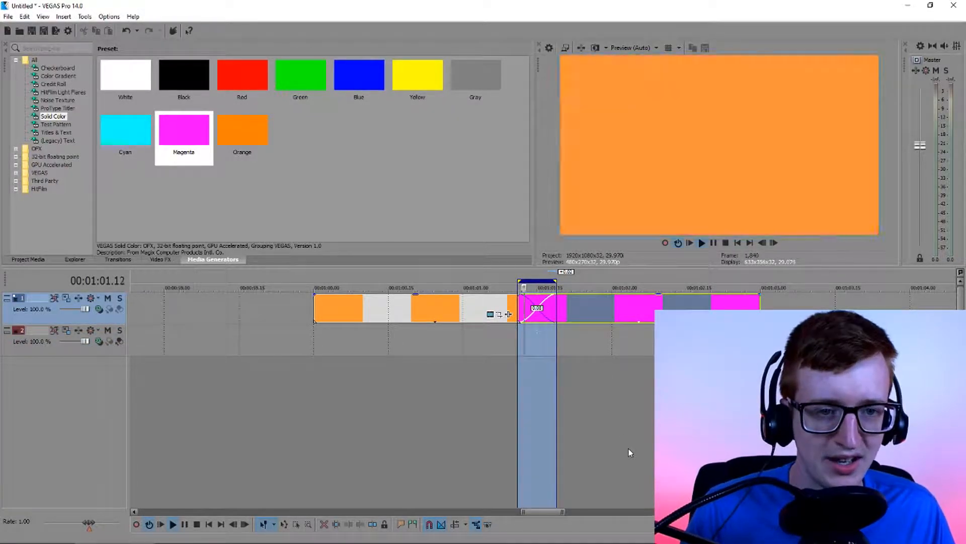
pyautogui.moveTo(519, 281); pyautogui.dragTo(473, 281)
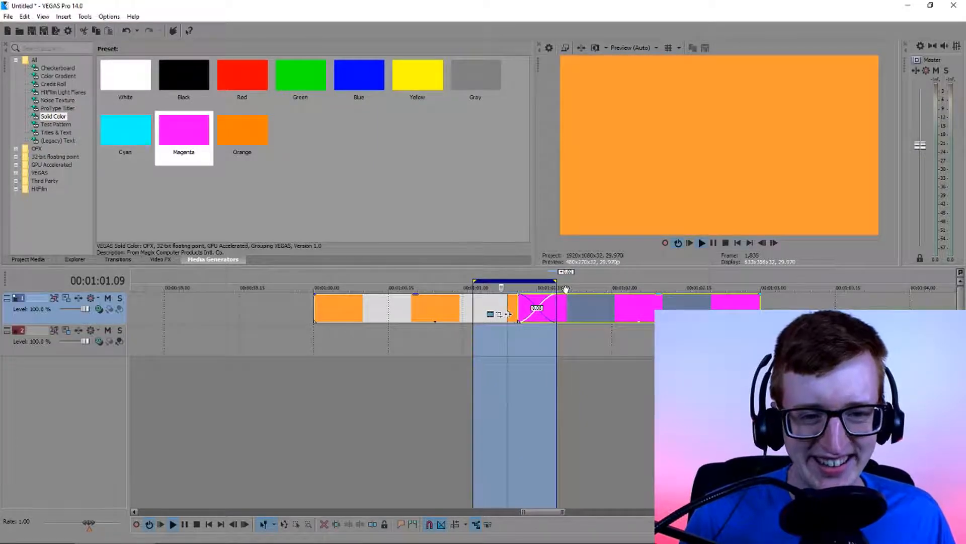
pyautogui.moveTo(557, 281); pyautogui.dragTo(615, 281)
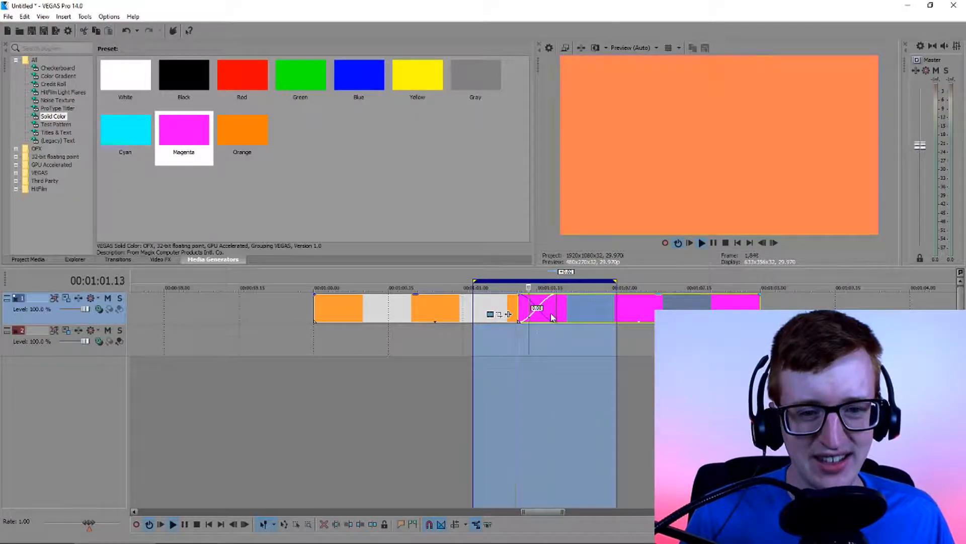
# Set the loop region around the crossfade from 00:01:01.00 to 00:01:02.00 and preview it with loop playback on
pyautogui.doubleClick(551, 317)
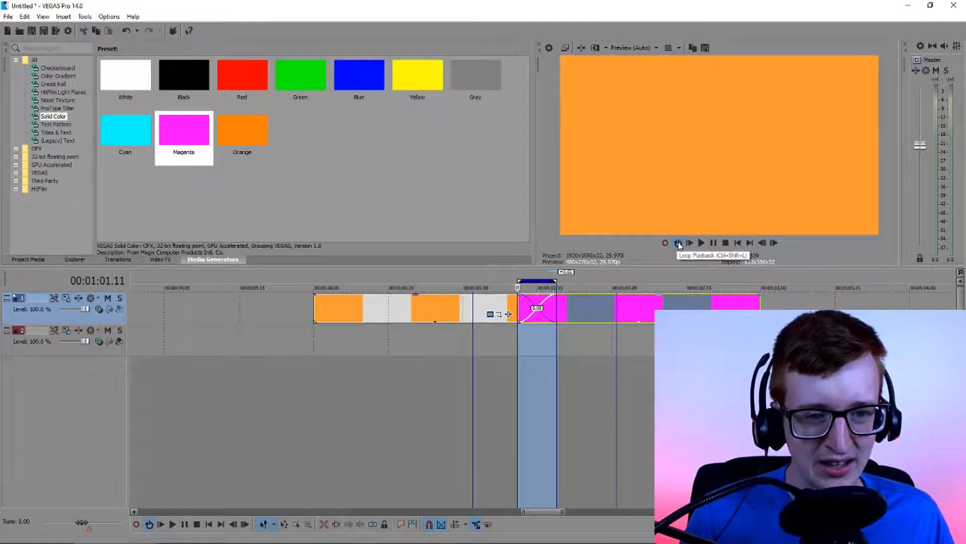
pyautogui.click(678, 243)
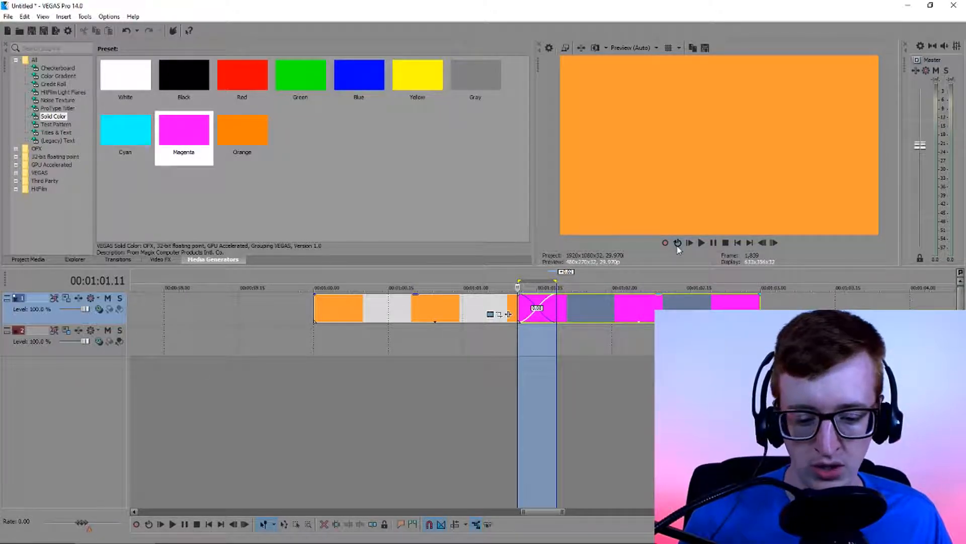
pyautogui.moveTo(465, 279); pyautogui.dragTo(463, 279)
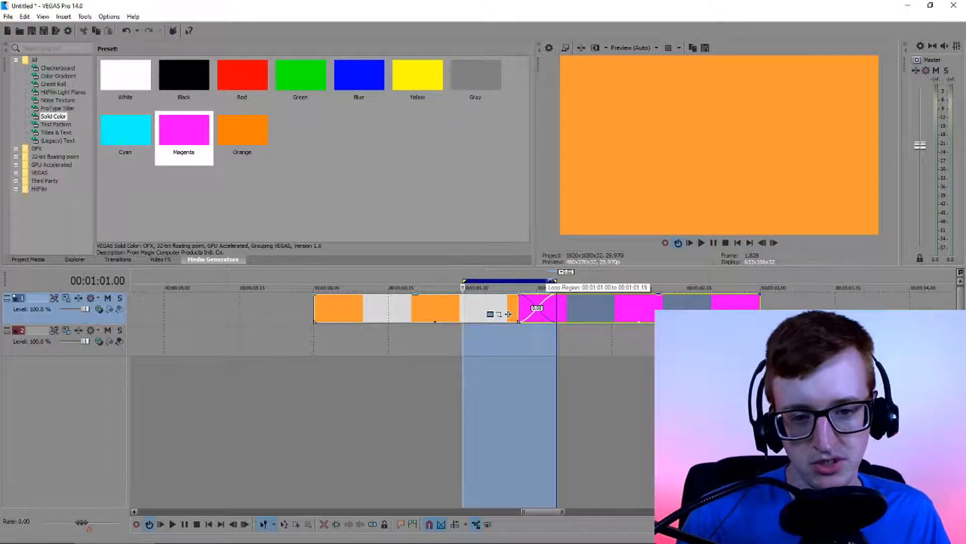
pyautogui.moveTo(556, 280); pyautogui.dragTo(611, 282)
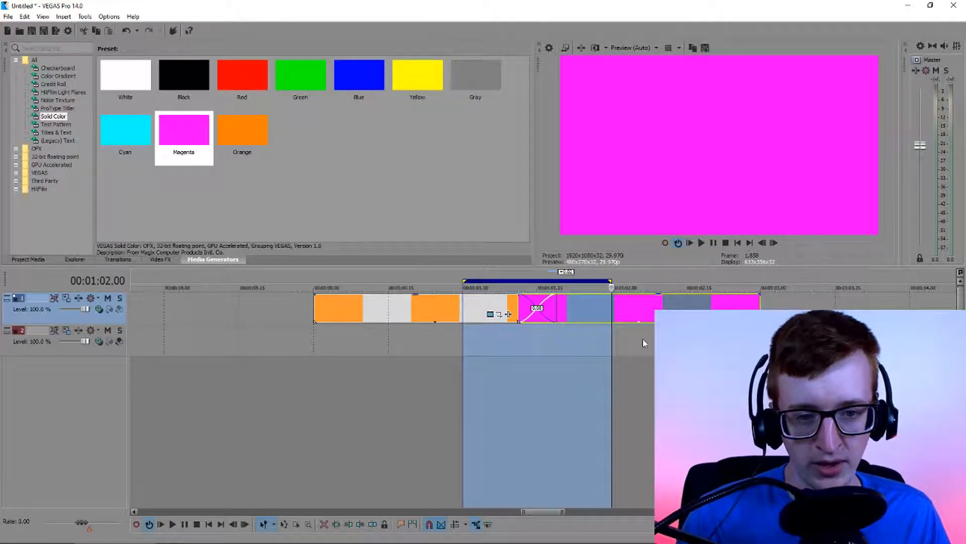
pyautogui.press('space')
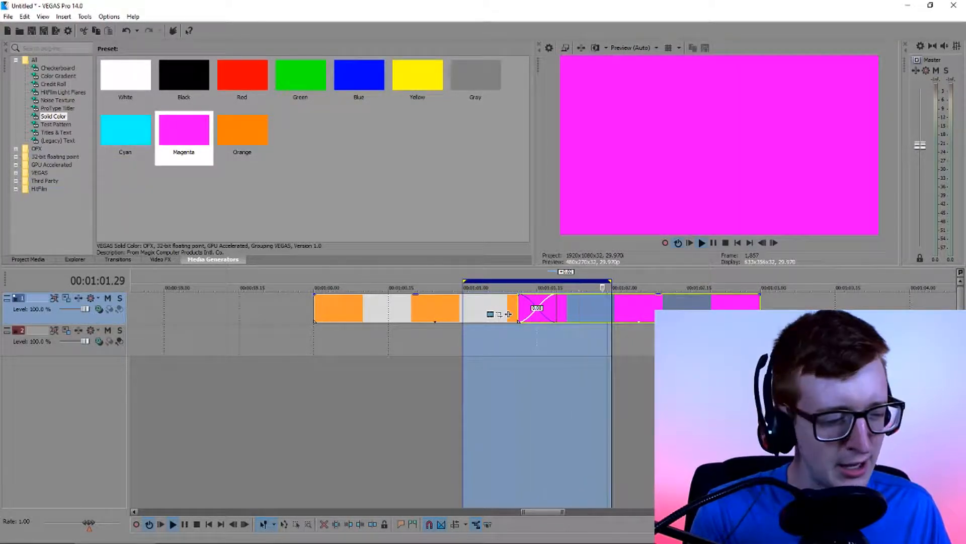
pyautogui.press('space')
# Set the magenta clip's color to 0.5, 0.0, 1.0, 1.0, close the generator settings and replay the looped crossfade
pyautogui.click(627, 318)
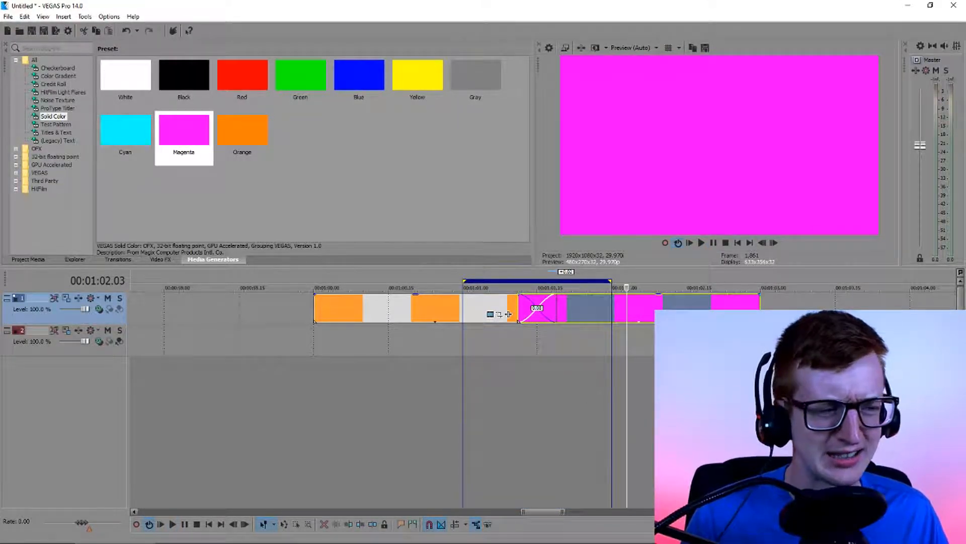
pyautogui.moveTo(448, 537)
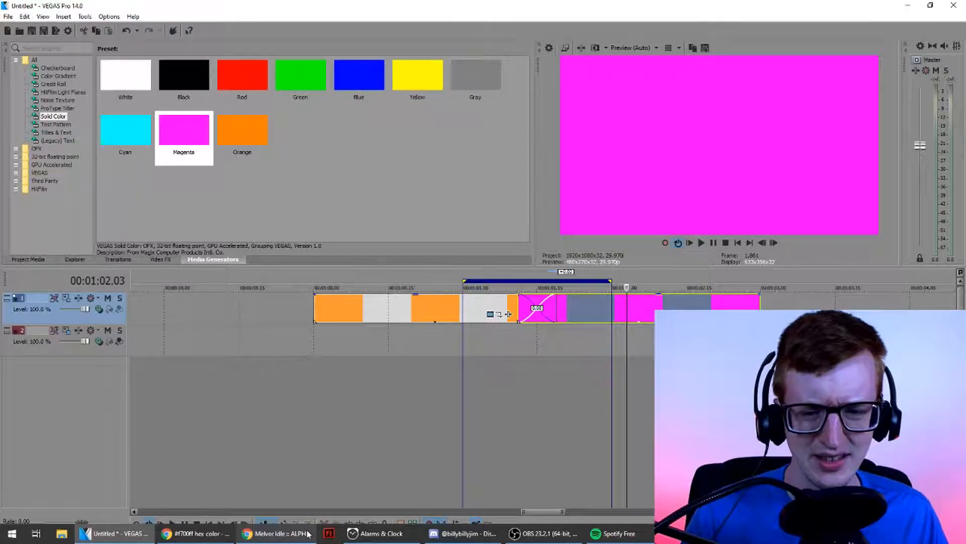
pyautogui.moveTo(306, 534)
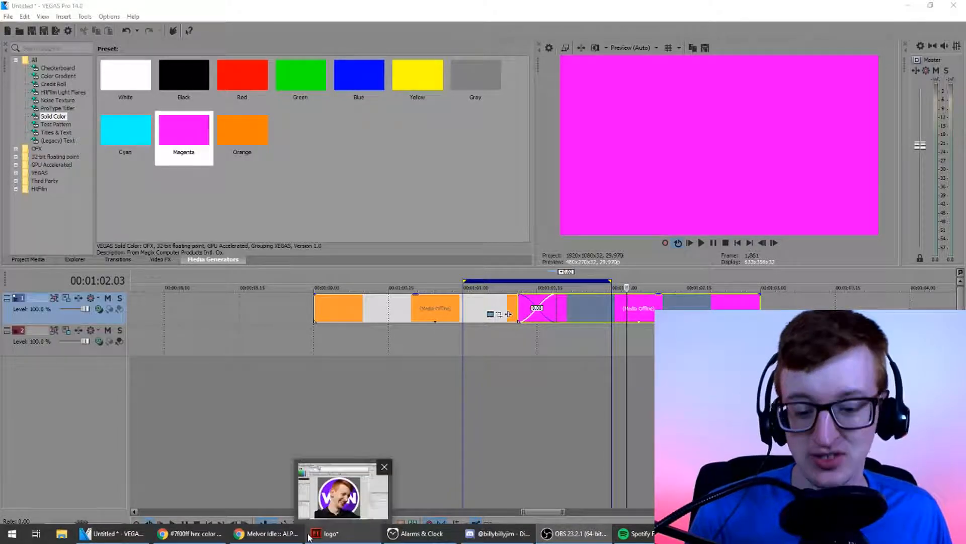
pyautogui.moveTo(226, 540)
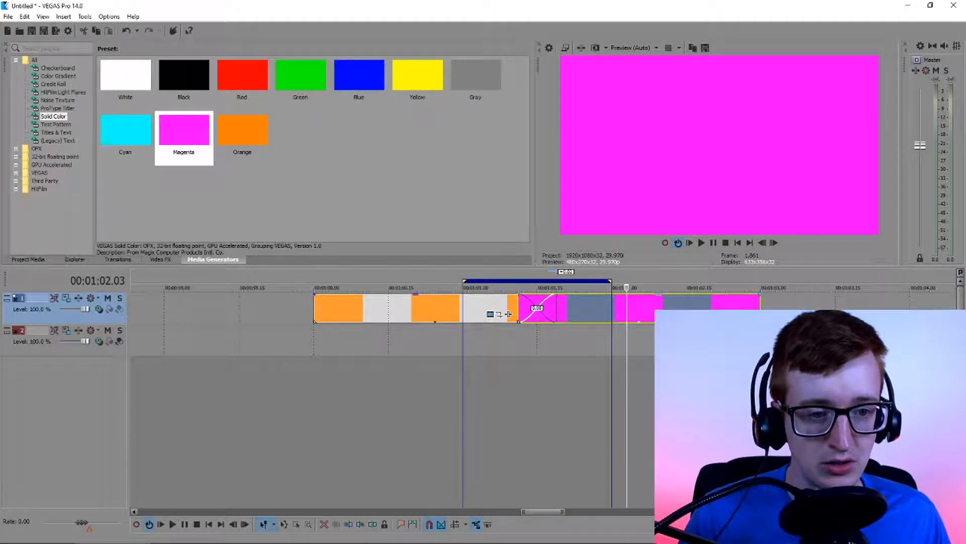
pyautogui.click(509, 313)
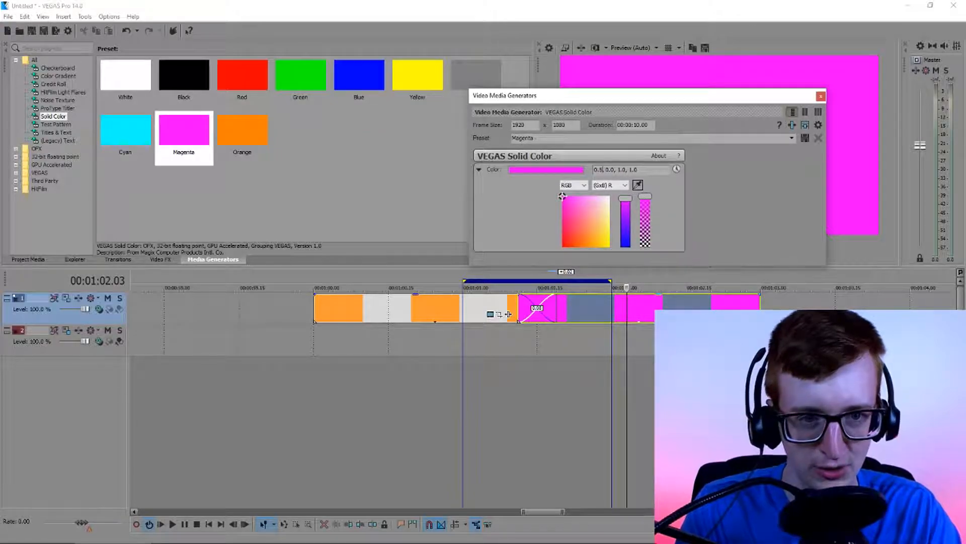
pyautogui.press('Return')
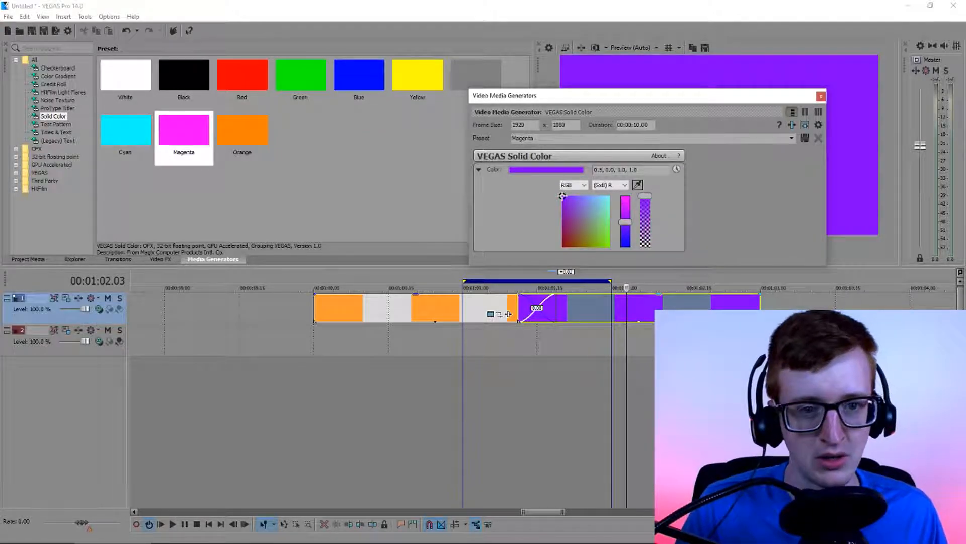
pyautogui.click(821, 96)
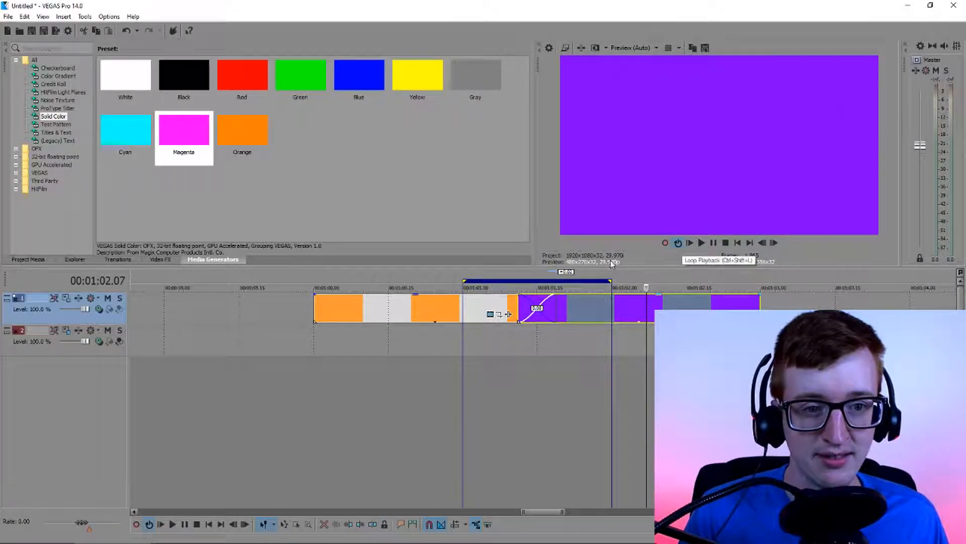
pyautogui.press('space')
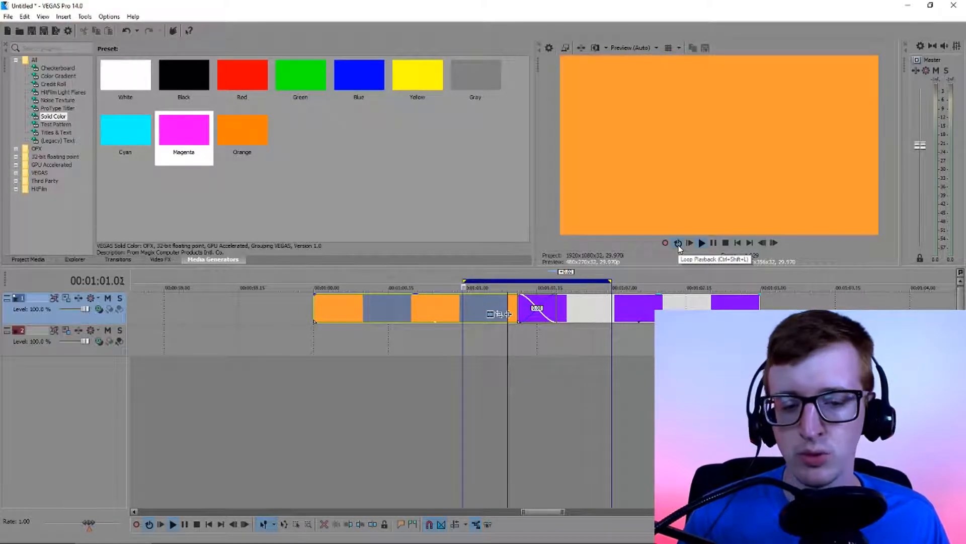
# Turn off loop playback and move the solid color track below the empty video track
pyautogui.click(678, 243)
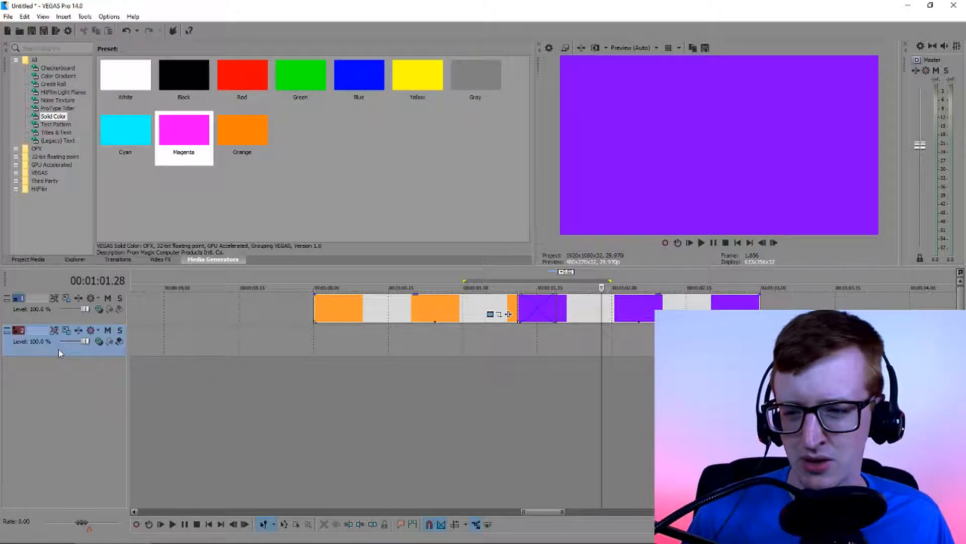
pyautogui.moveTo(60, 303); pyautogui.dragTo(60, 333)
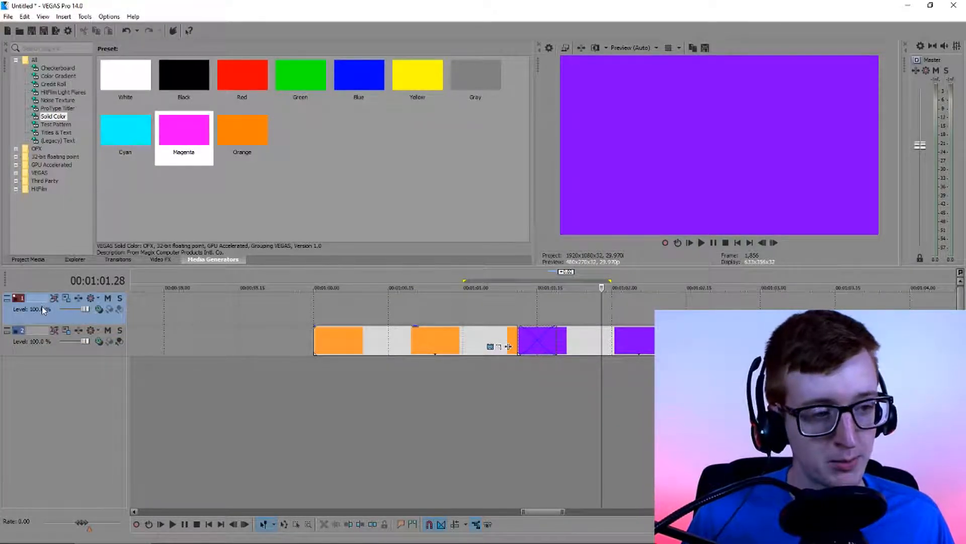
# Insert a default Titles & Text event on the empty upper track at 00:01:00.27 and close its generator settings
pyautogui.click(448, 312)
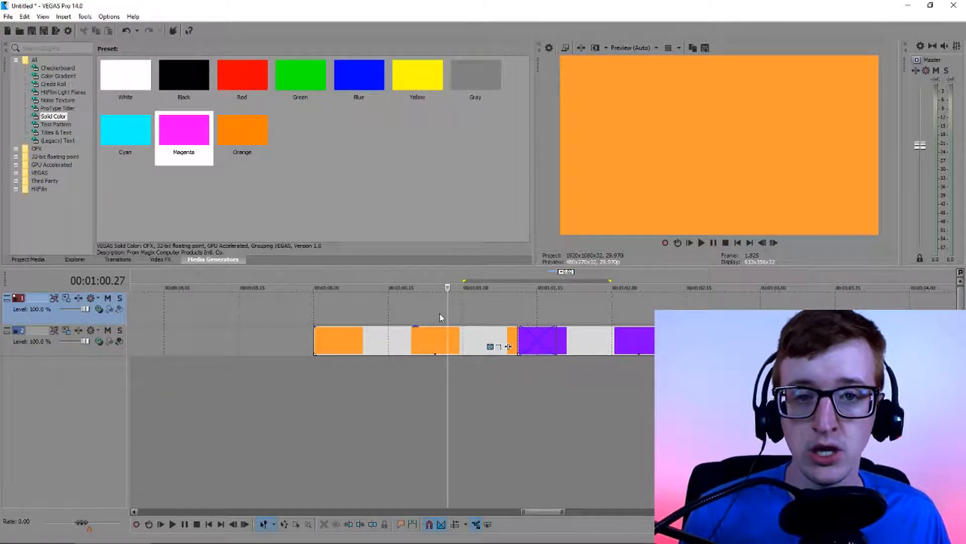
pyautogui.rightClick(440, 317)
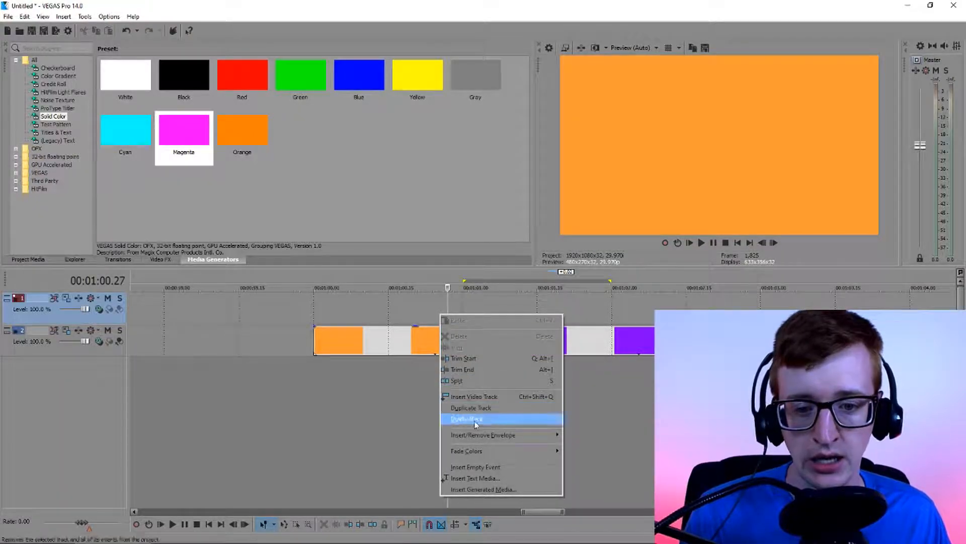
pyautogui.click(510, 478)
pyautogui.moveTo(704, 100); pyautogui.dragTo(334, 72)
pyautogui.moveTo(455, 237); pyautogui.dragTo(391, 372)
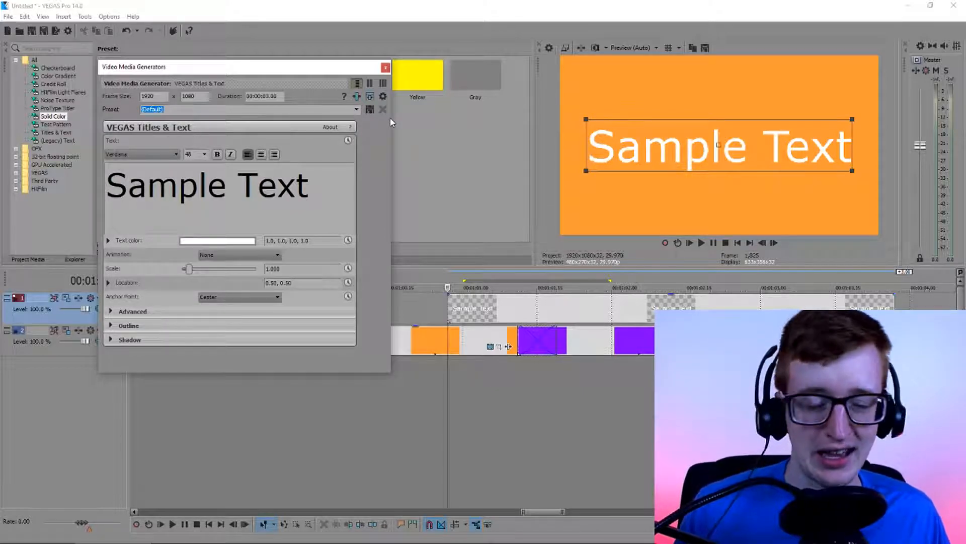
pyautogui.click(386, 68)
# Add a (Legacy) Text event with the Default Text preset to the upper track and delete the Titles & Text event
pyautogui.click(59, 140)
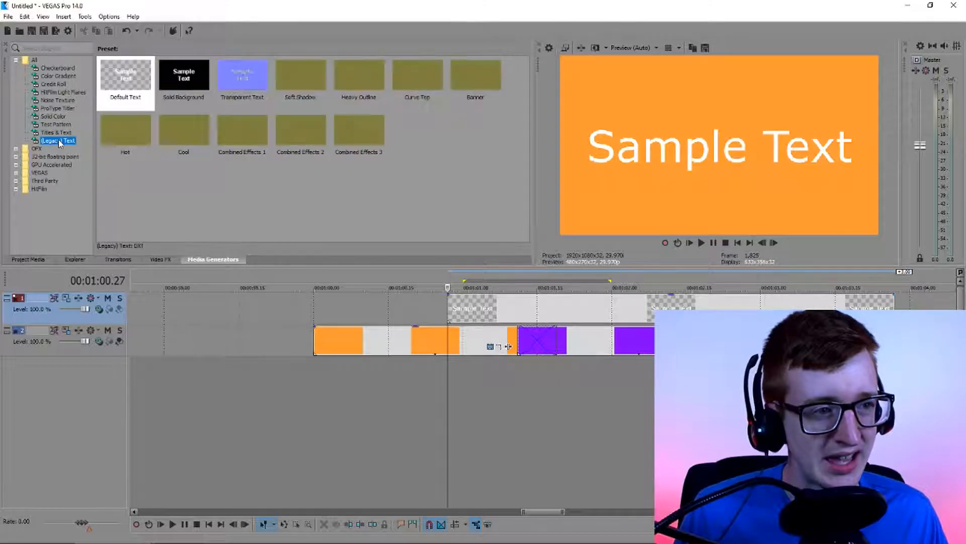
pyautogui.moveTo(64, 143); pyautogui.dragTo(179, 304)
pyautogui.click(386, 68)
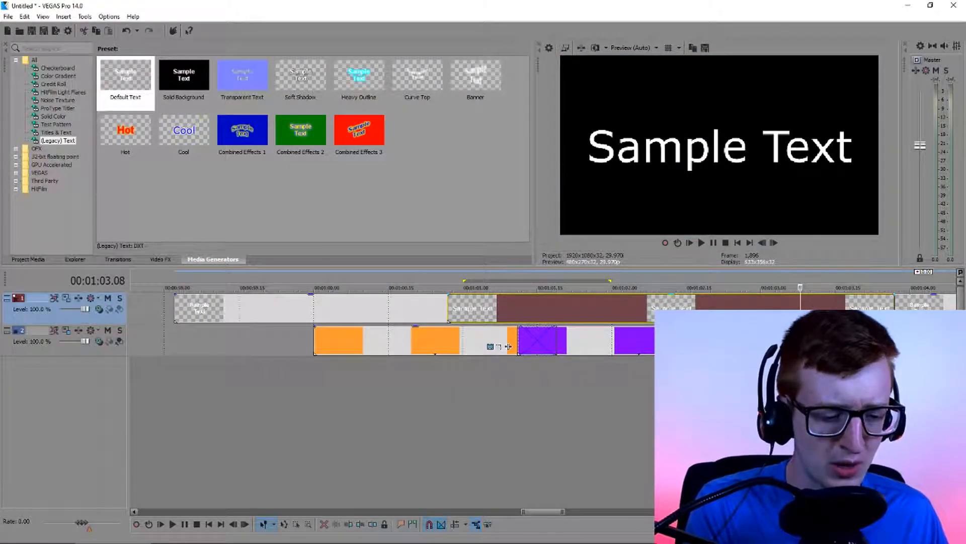
pyautogui.press('Delete')
# Trim the end of the legacy text event, split it at 00:01:00.27 and delete the part after the split
pyautogui.scroll(-1, 558, 327)
pyautogui.click(492, 318)
pyautogui.scroll(1, 539, 319)
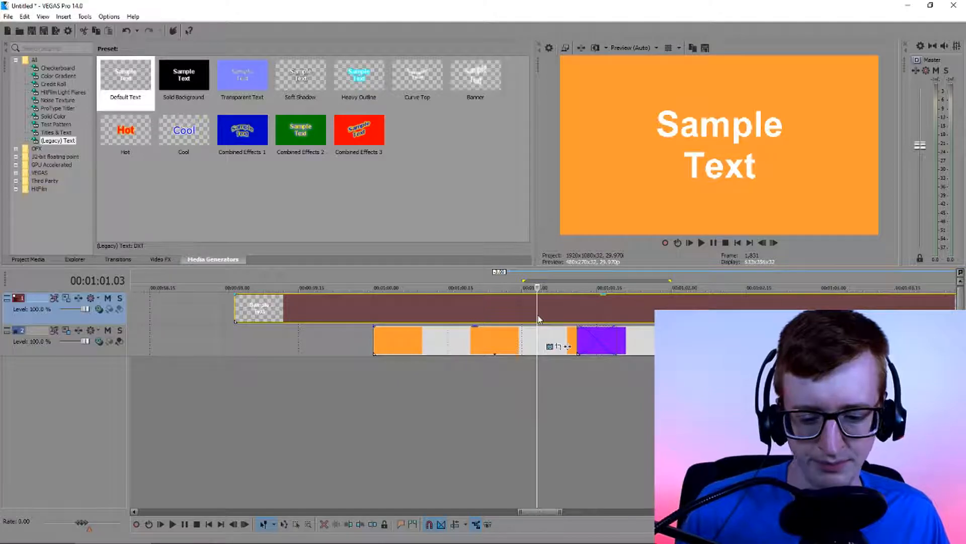
pyautogui.scroll(-3, 539, 319)
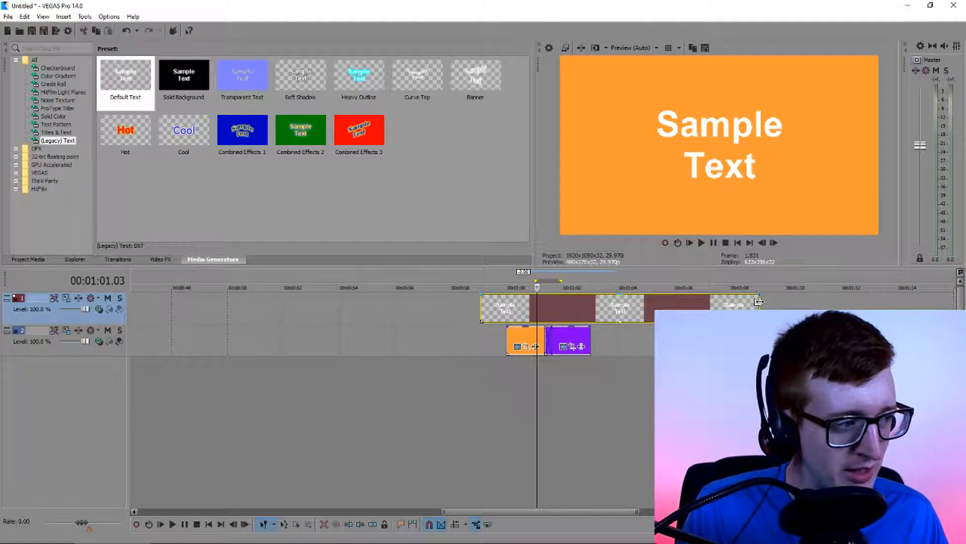
pyautogui.moveTo(759, 302); pyautogui.dragTo(632, 314)
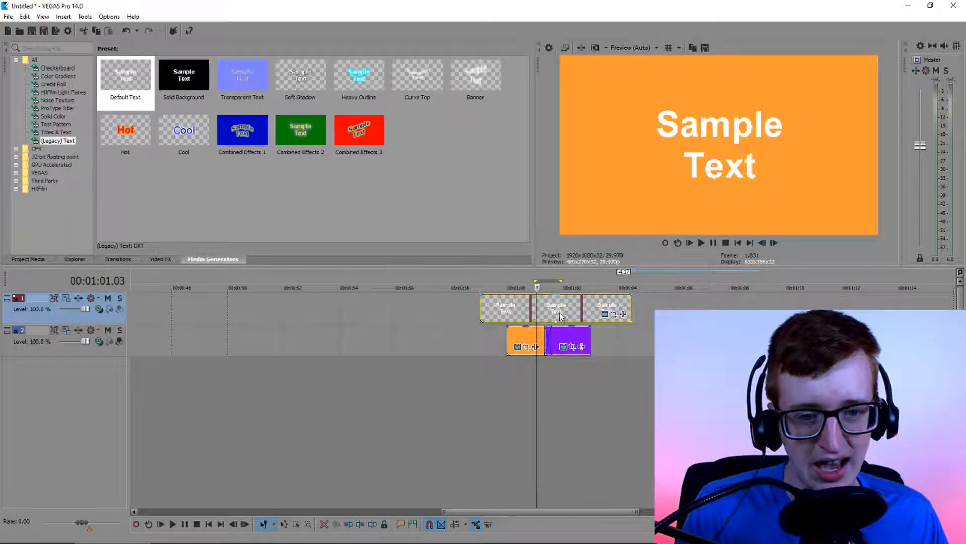
pyautogui.scroll(4, 561, 316)
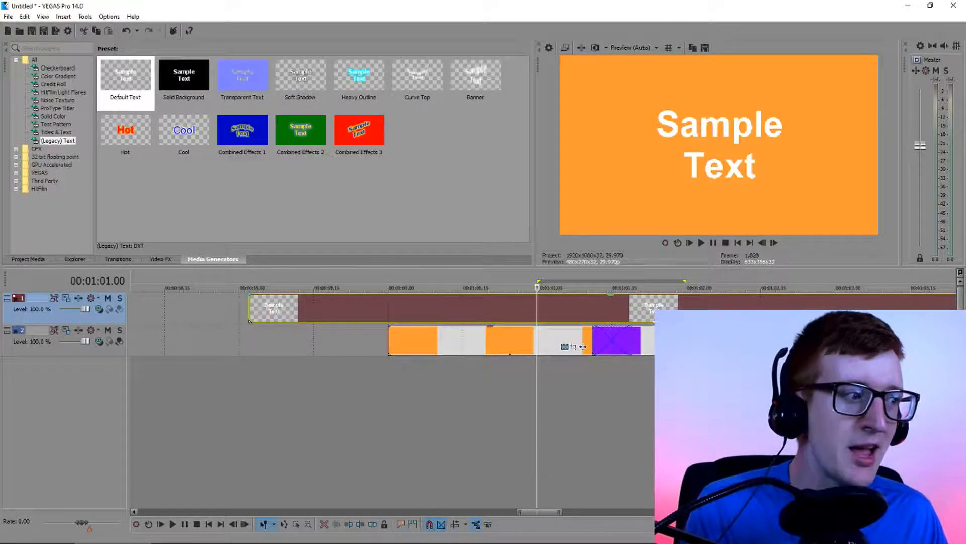
pyautogui.click(522, 309)
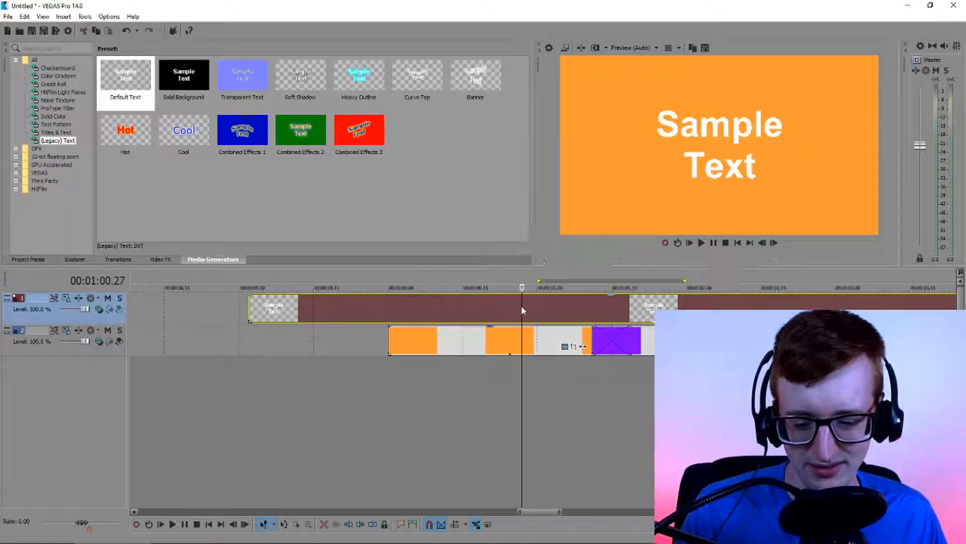
pyautogui.press('s')
pyautogui.press('Delete')
# Move and trim the text event so it spans from 00:01:00.00 to the start of the orange-to-purple crossfade
pyautogui.moveTo(477, 316); pyautogui.dragTo(631, 318)
pyautogui.click(582, 320)
pyautogui.scroll(1, 654, 332)
pyautogui.scroll(1, 524, 318)
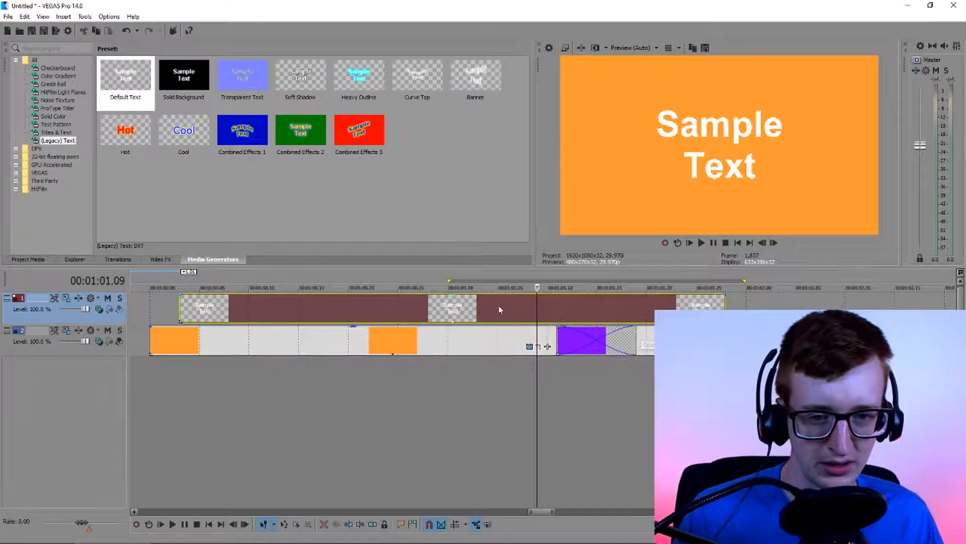
pyautogui.scroll(-1, 533, 317)
pyautogui.moveTo(678, 317); pyautogui.dragTo(528, 317)
pyautogui.moveTo(427, 317)
pyautogui.mouseDown()
pyautogui.moveTo(455, 317)
pyautogui.moveTo(418, 315)
pyautogui.mouseUp()
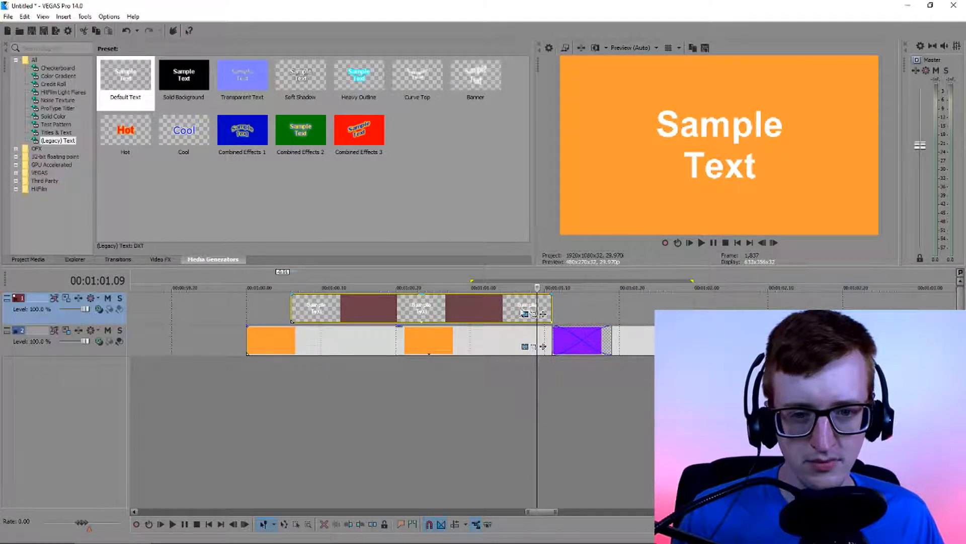
pyautogui.click(554, 315)
pyautogui.click(452, 314)
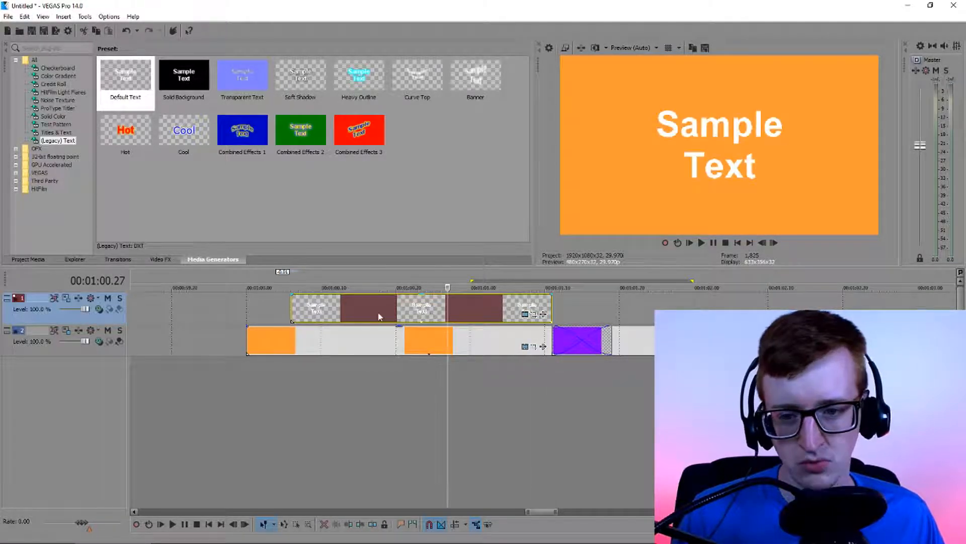
pyautogui.moveTo(292, 313); pyautogui.dragTo(247, 314)
pyautogui.click(435, 318)
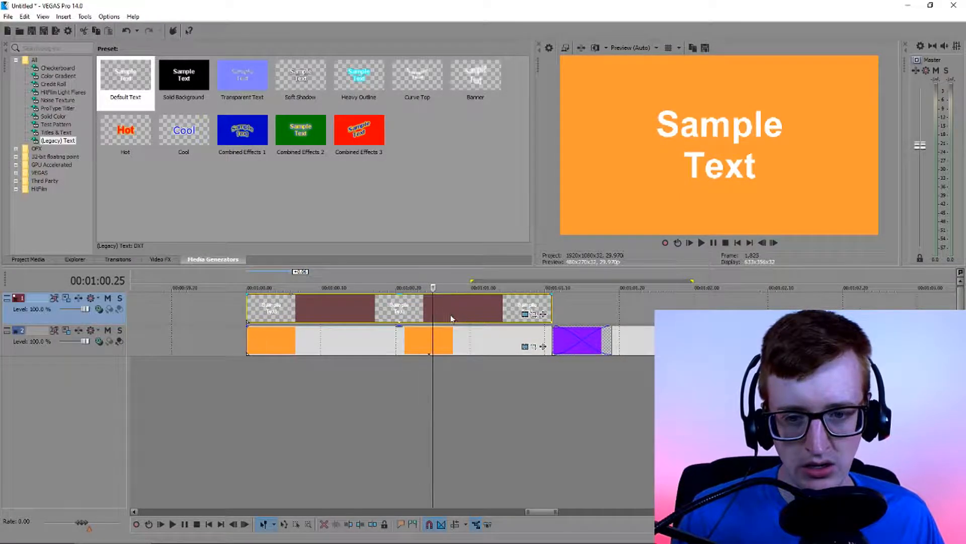
pyautogui.scroll(-1, 453, 319)
pyautogui.scroll(1, 503, 329)
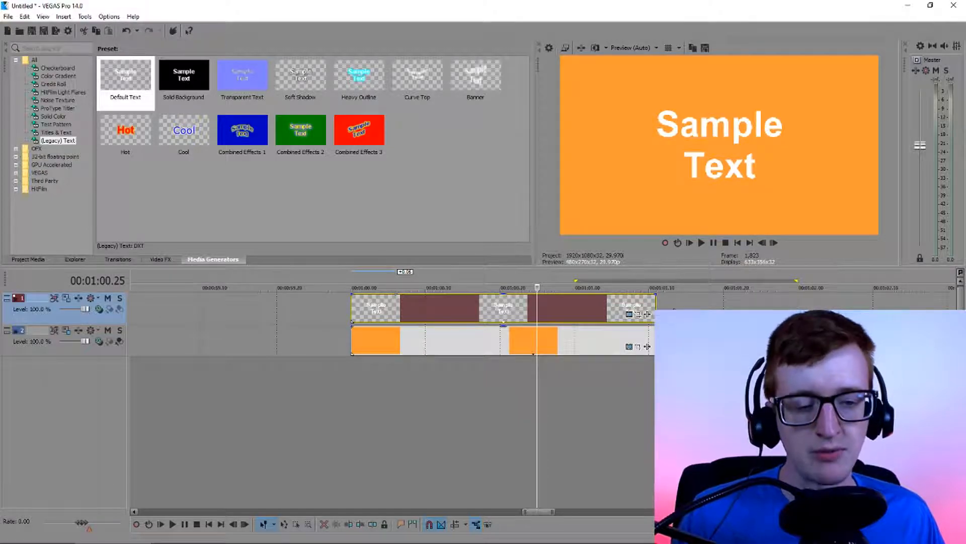
pyautogui.click(724, 316)
pyautogui.scroll(-1, 604, 320)
pyautogui.scroll(1, 353, 324)
pyautogui.click(313, 318)
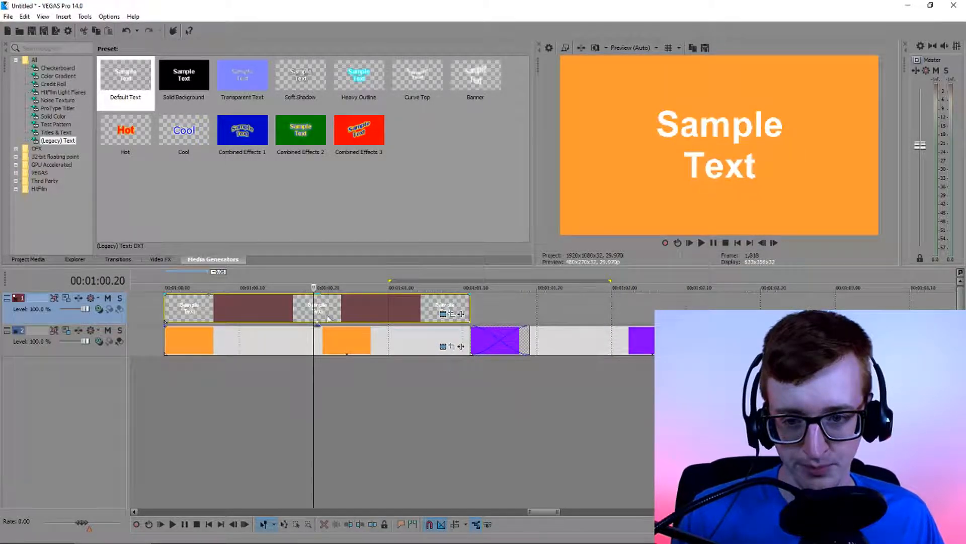
pyautogui.scroll(-1, 346, 317)
pyautogui.scroll(1, 390, 318)
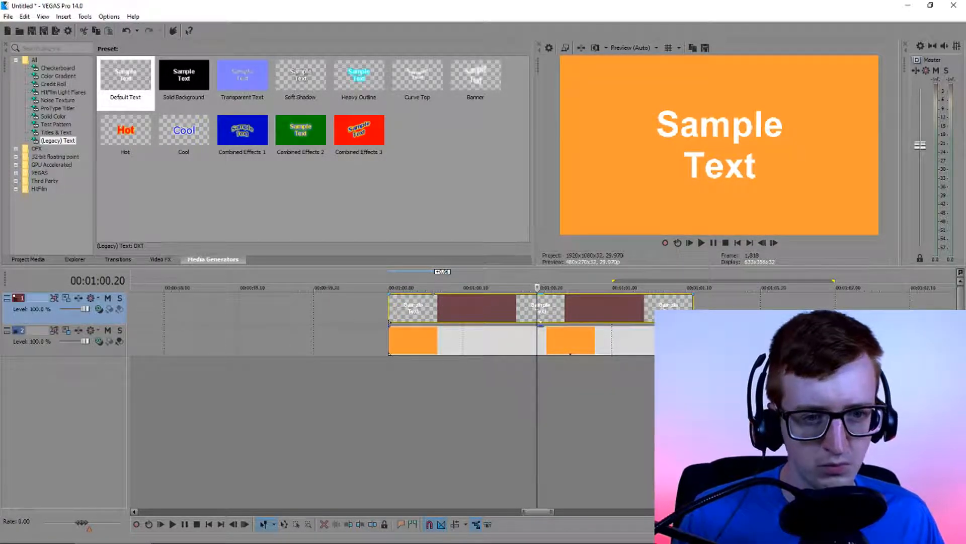
# Open the legacy text event's generator settings and replace the sample text with "weskillnow"
pyautogui.click(687, 316)
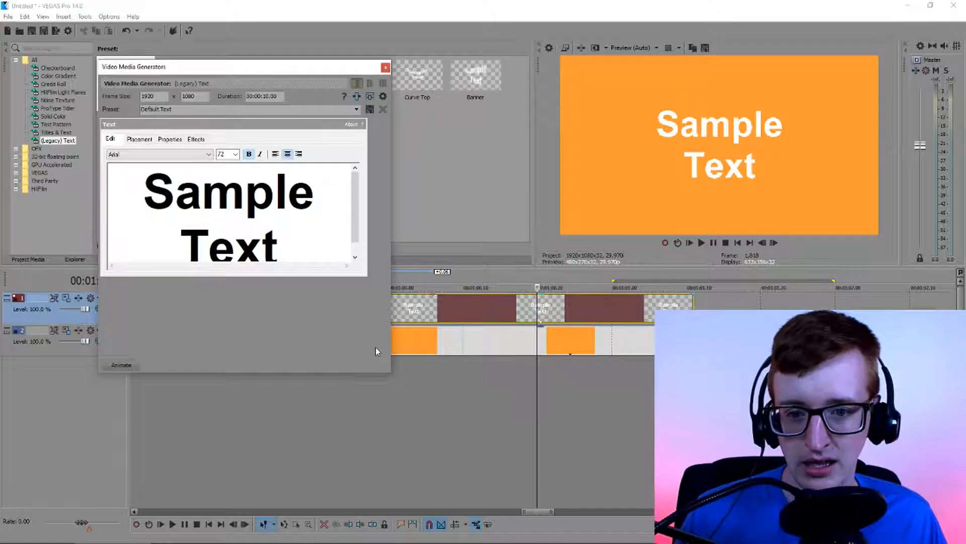
pyautogui.moveTo(390, 374); pyautogui.dragTo(421, 396)
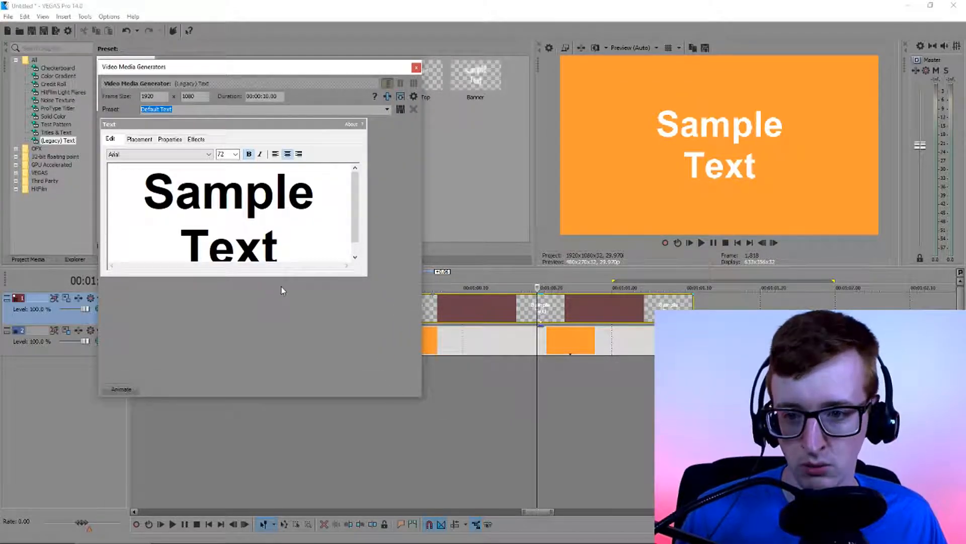
pyautogui.click(294, 220)
pyautogui.scroll(2, 317, 216)
pyautogui.moveTo(306, 239); pyautogui.dragTo(120, 123)
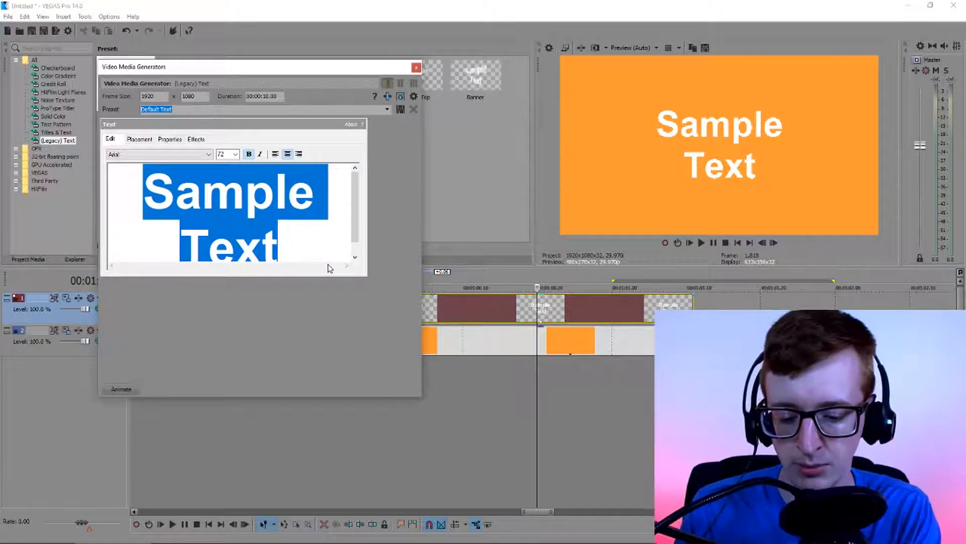
pyautogui.write('weskillnow')
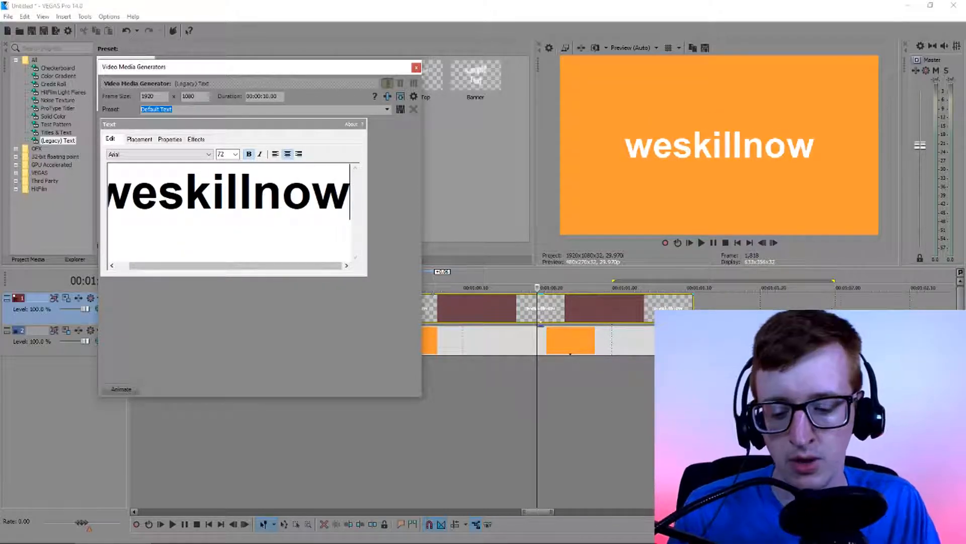
# Set the font of the whole weskillnow title to Heavitas
pyautogui.hotkey('ctrl', 'a')
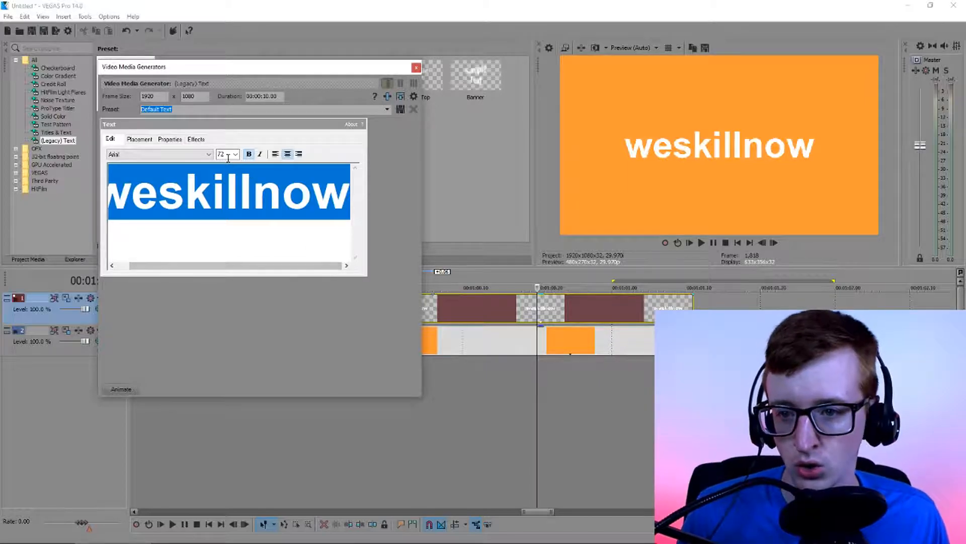
pyautogui.click(208, 155)
pyautogui.write('he')
pyautogui.press('Return')
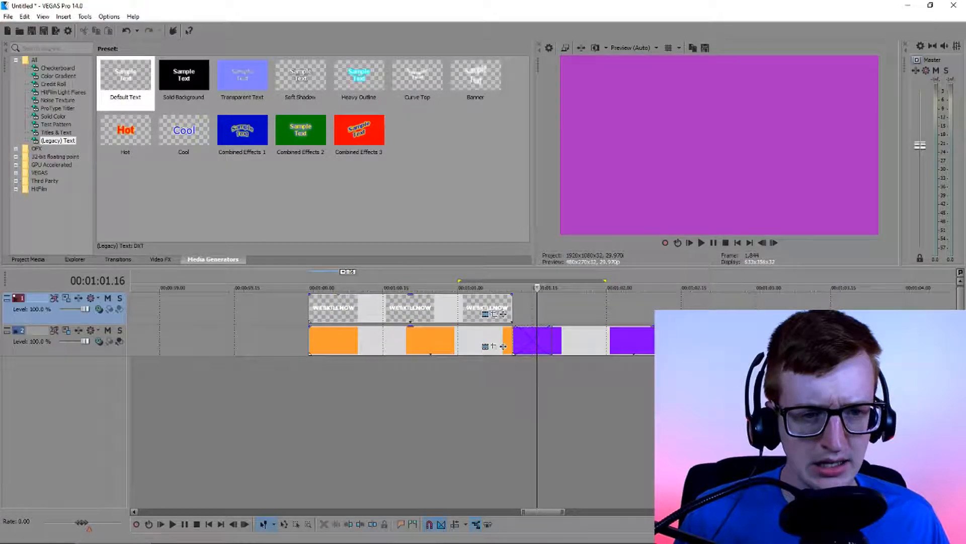
# Extend the WESKILLNOW text event's end to the end of the orange-to-purple crossfade
pyautogui.scroll(2, 506, 315)
pyautogui.moveTo(487, 312); pyautogui.dragTo(564, 315)
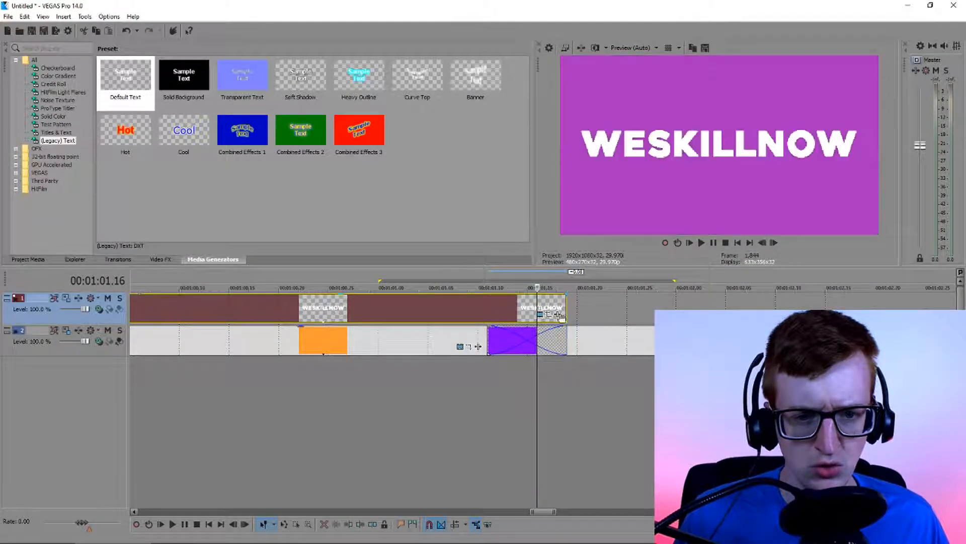
pyautogui.scroll(-3, 559, 315)
pyautogui.click(447, 312)
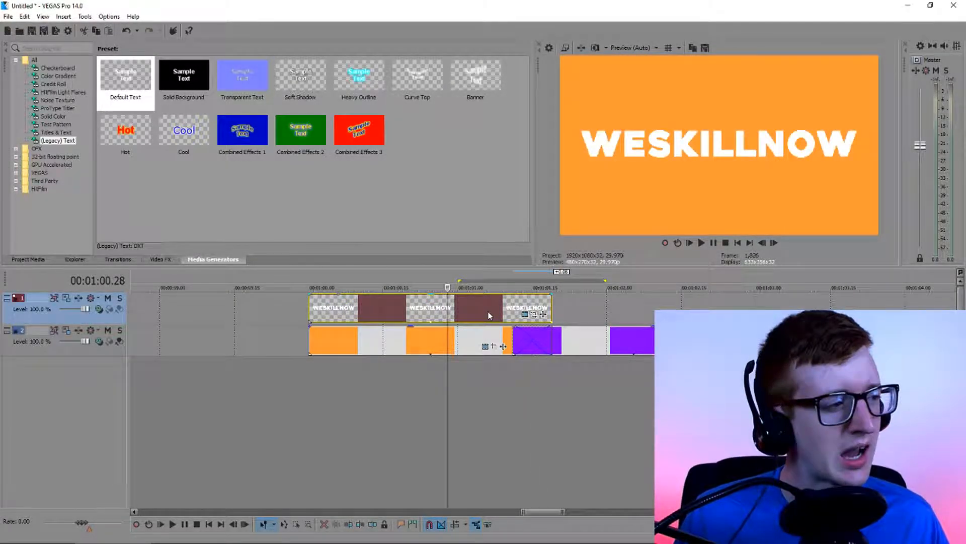
# Insert a new video track and move the WESKILLNOW event up to it, leaving an empty track above the color clips
pyautogui.scroll(2, 452, 328)
pyautogui.scroll(-2, 449, 329)
pyautogui.scroll(1, 449, 329)
pyautogui.rightClick(313, 321)
pyautogui.click(350, 396)
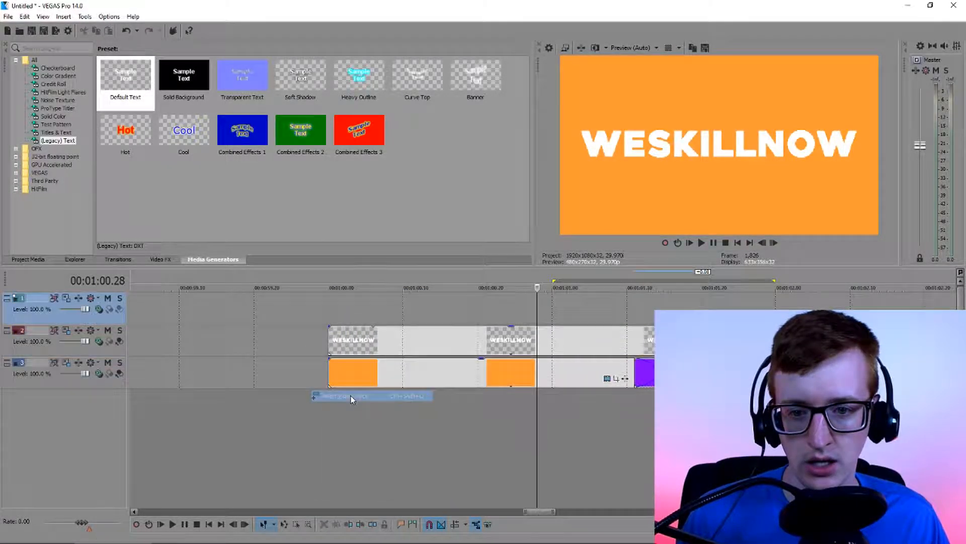
pyautogui.moveTo(377, 348); pyautogui.dragTo(379, 316)
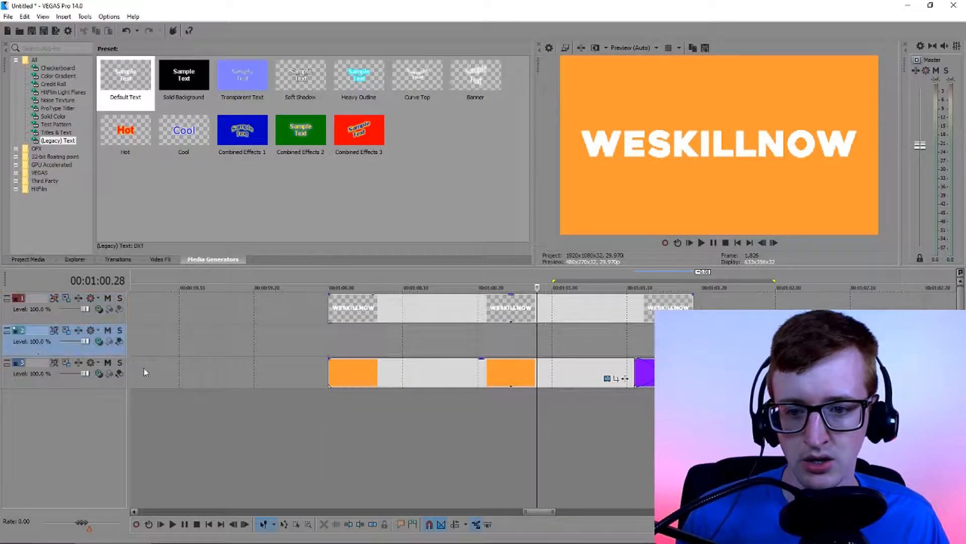
# Paste a copy of the WESKILLNOW event onto the middle track at 00:01:00.00 as a new copy of the source media
pyautogui.click(378, 316)
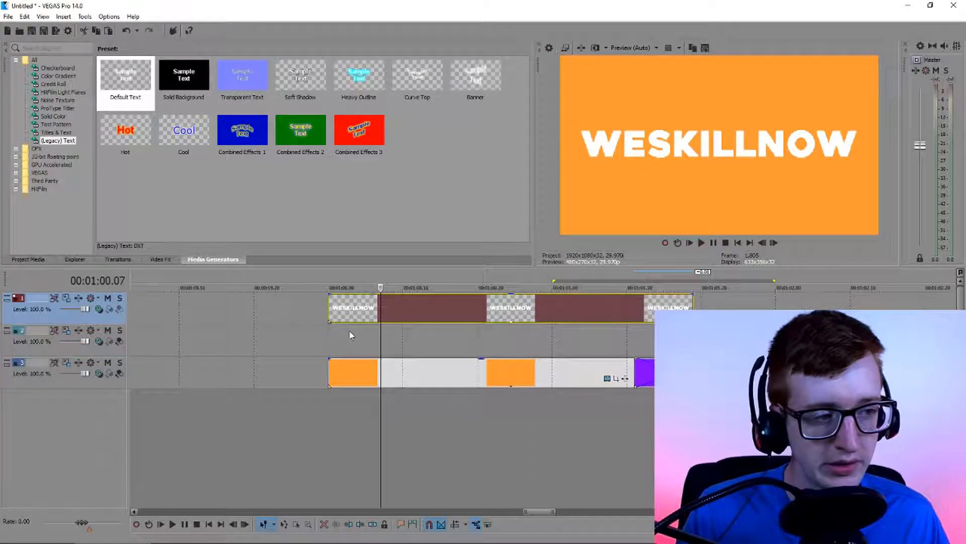
pyautogui.click(329, 342)
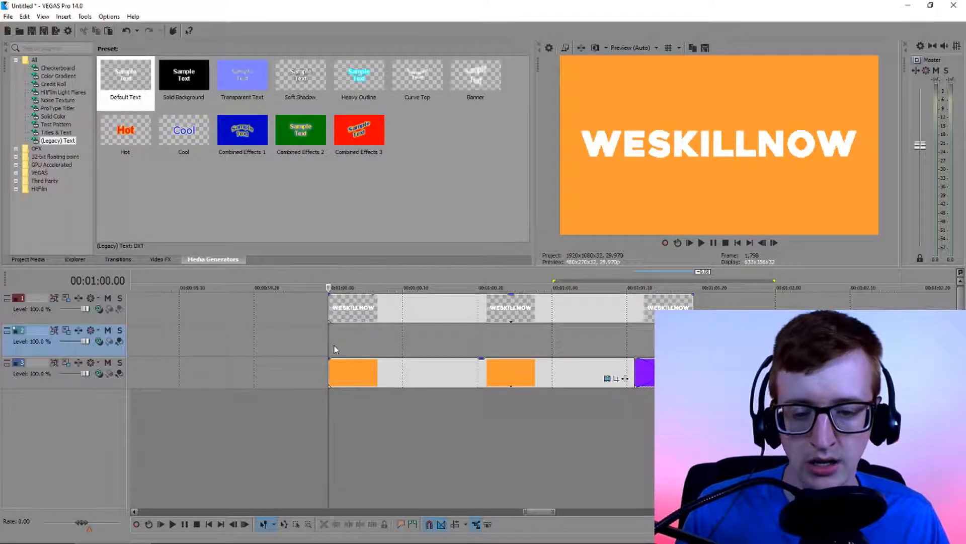
pyautogui.hotkey('ctrl', 'v')
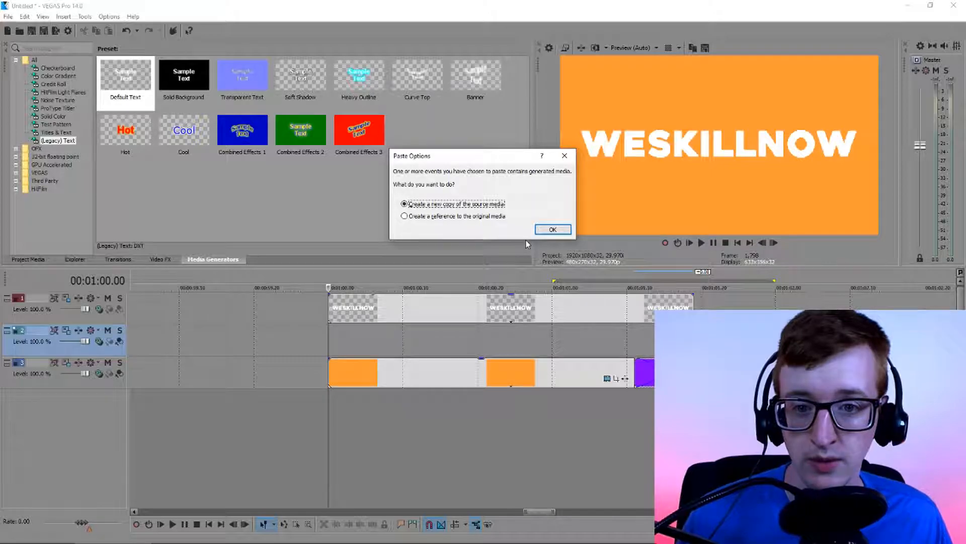
pyautogui.click(465, 221)
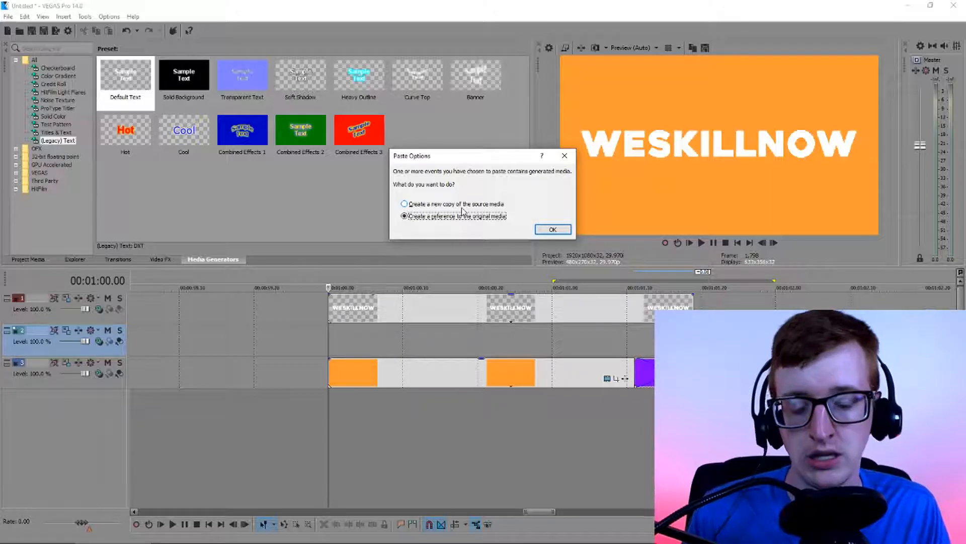
pyautogui.click(462, 204)
pyautogui.click(553, 230)
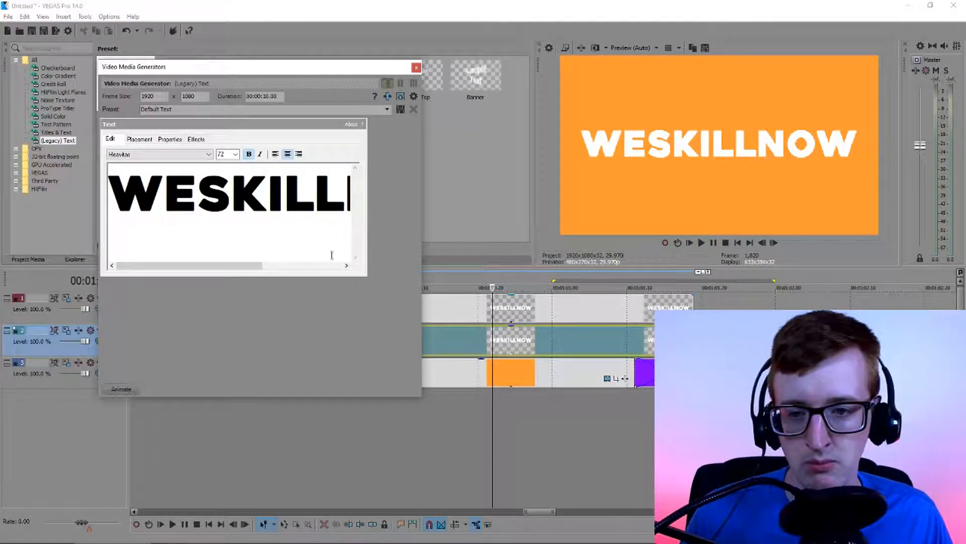
# Replace the middle-track title's text with WETUTORIALNOW
pyautogui.hotkey('ctrl', 'a')
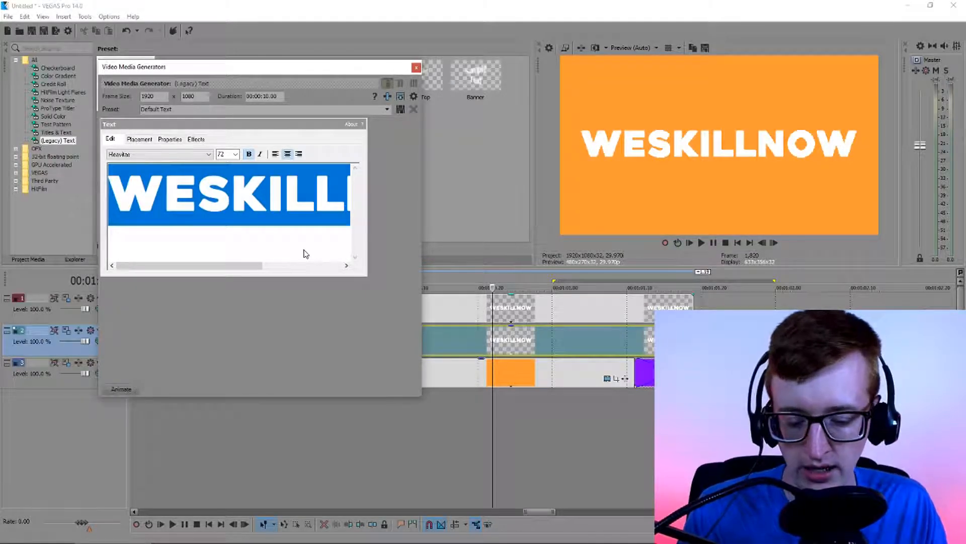
pyautogui.write('WETUIT')
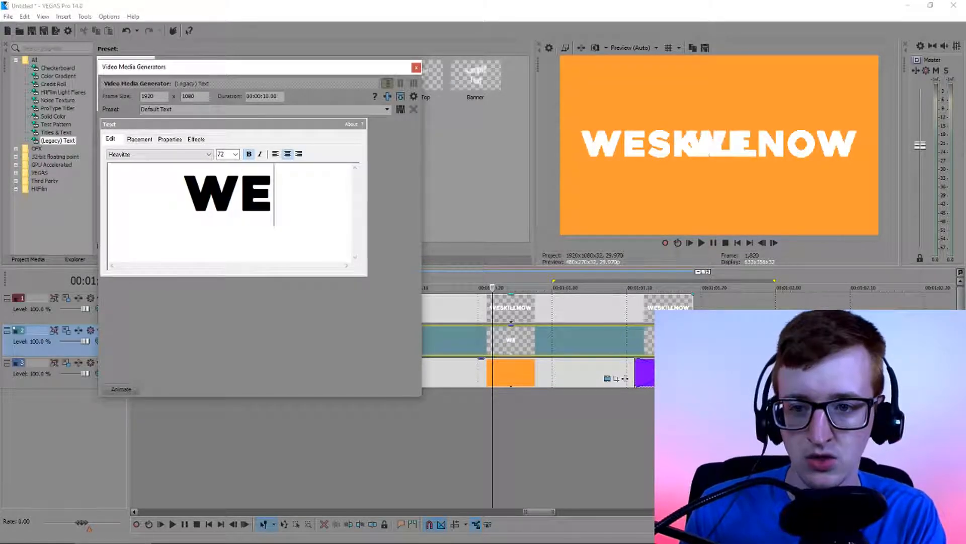
pyautogui.press('BackSpace')
pyautogui.press('BackSpace')
pyautogui.write('TORIAL')
pyautogui.write('NOW')
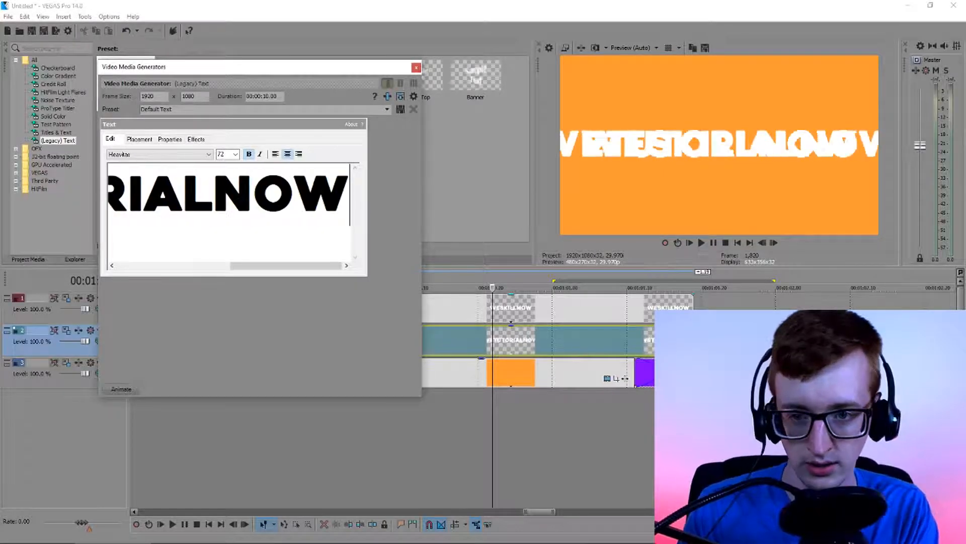
# Set the font of the whole WETUTORIALNOW title to italic Impact
pyautogui.hotkey('ctrl', 'a')
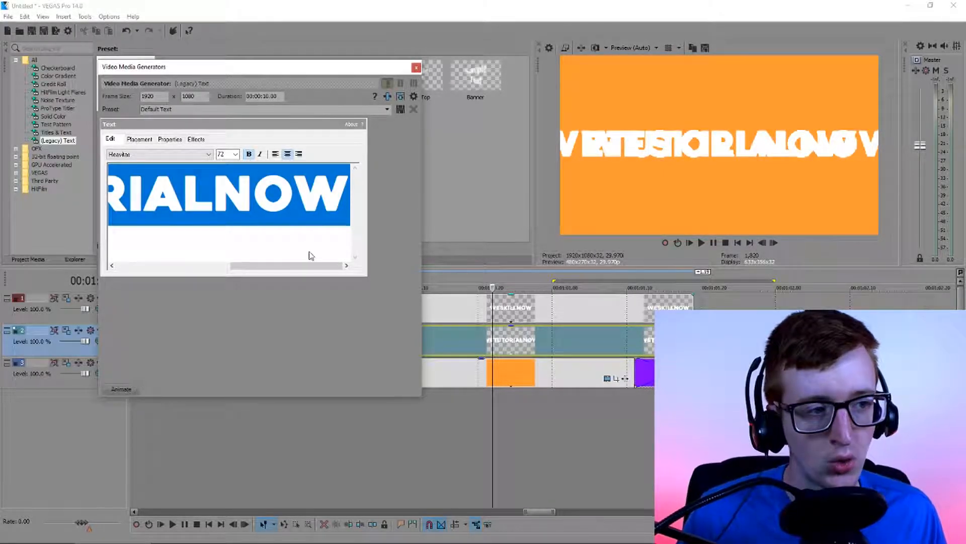
pyautogui.click(192, 155)
pyautogui.click(116, 203)
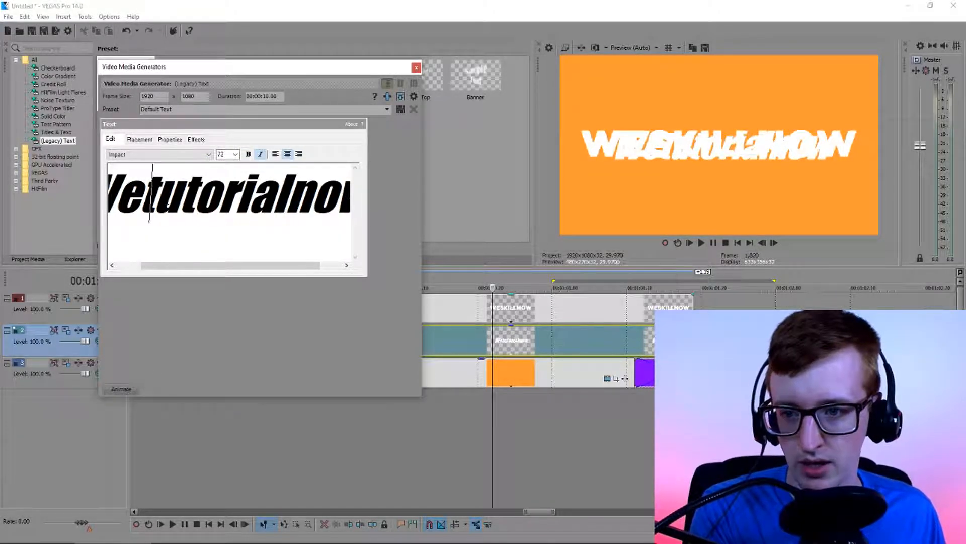
# Capitalize the T and N so the title reads WeTutorialNow, and close the text generator
pyautogui.press('BackSpace')
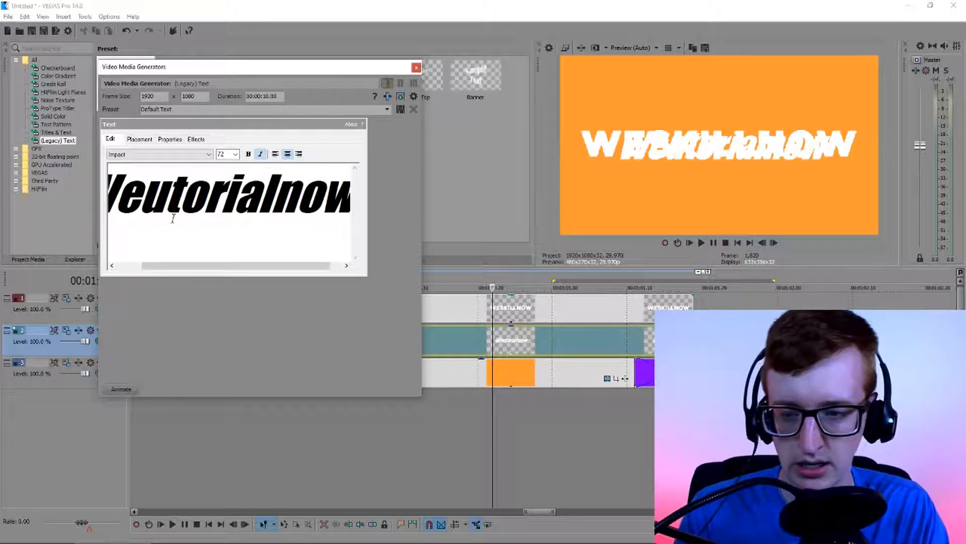
pyautogui.write('T')
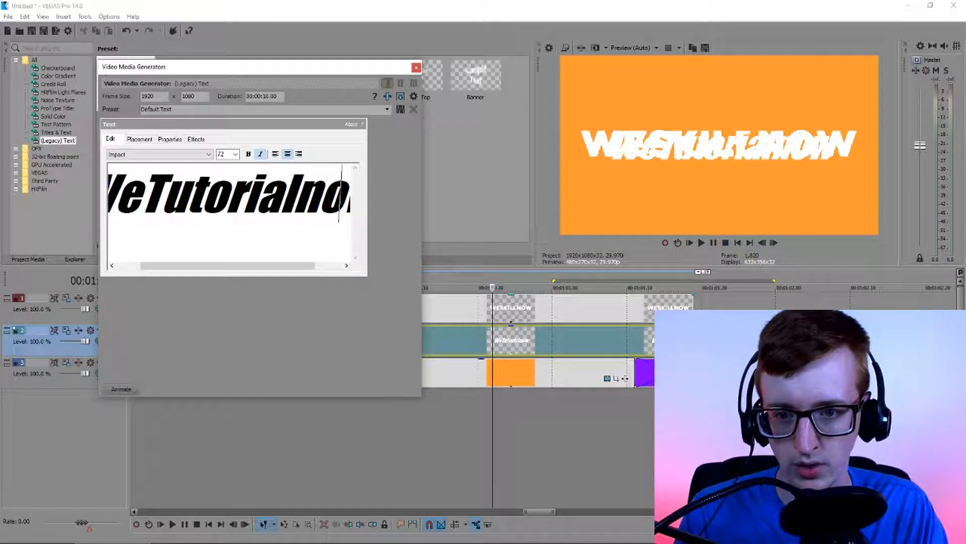
pyautogui.press('Left')
pyautogui.press('BackSpace')
pyautogui.write('N')
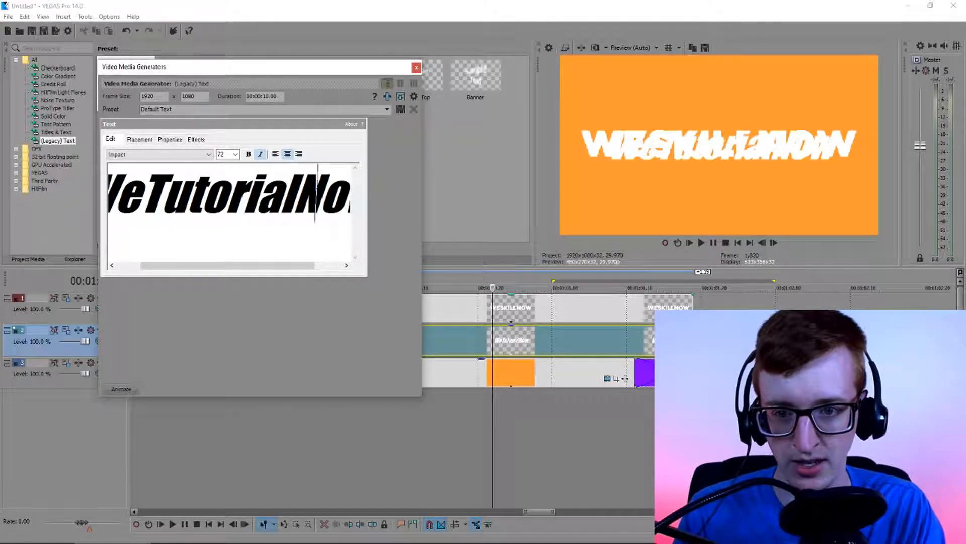
pyautogui.click(416, 68)
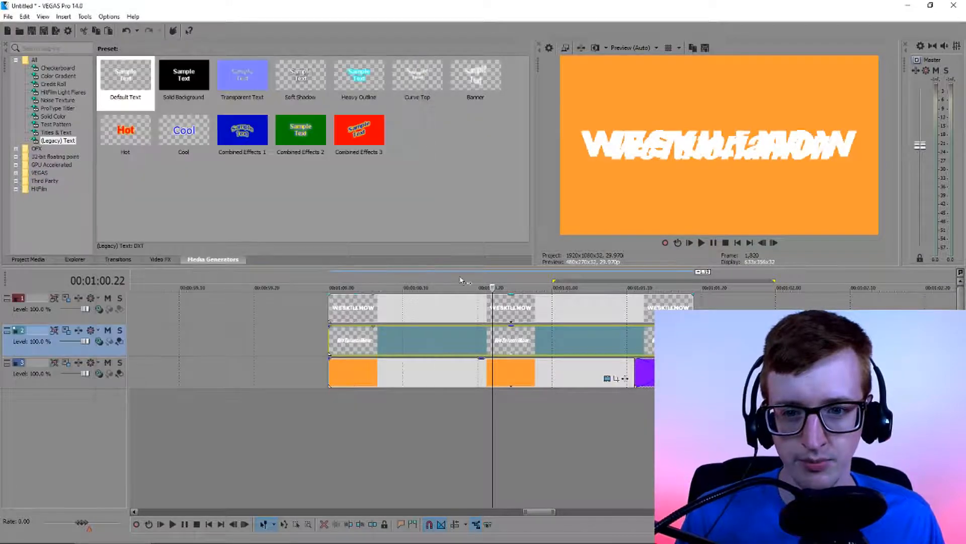
# Mute the top WESKILLNOW track to preview the WeTutorialNow title alone over the orange clip
pyautogui.click(516, 317)
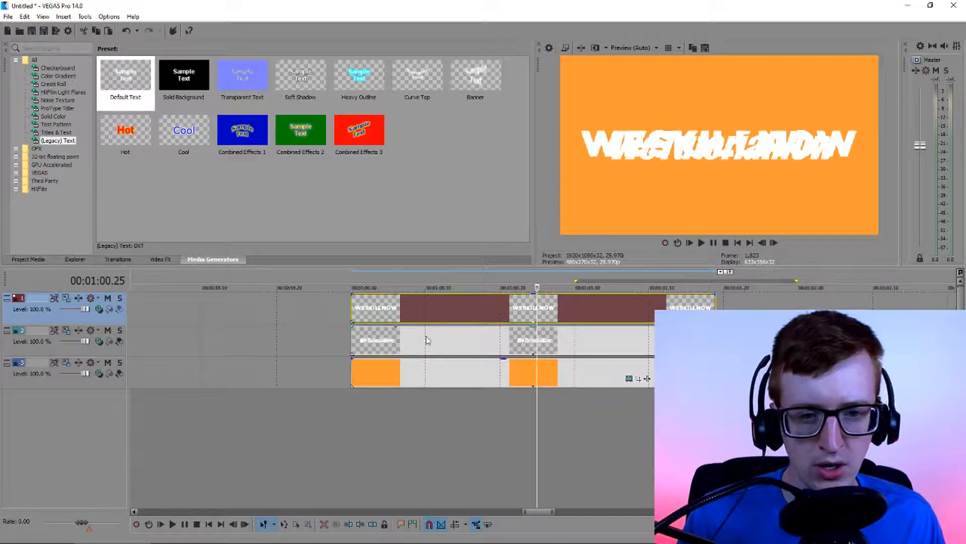
pyautogui.click(108, 300)
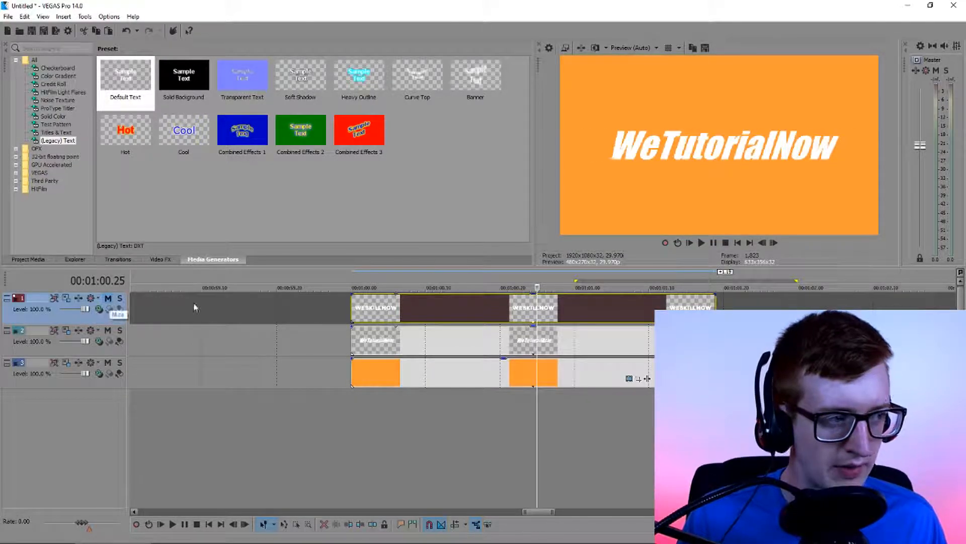
pyautogui.click(581, 318)
pyautogui.scroll(-1, 582, 319)
pyautogui.scroll(2, 581, 319)
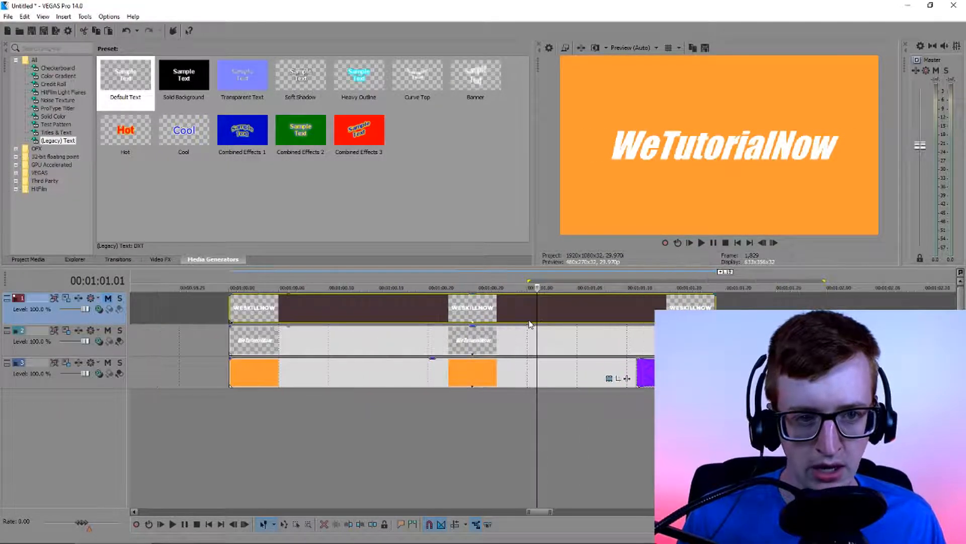
# Set the WeTutorialNow title's font size to 90 after trying 108, and close the text generator
pyautogui.click(518, 340)
pyautogui.click(479, 342)
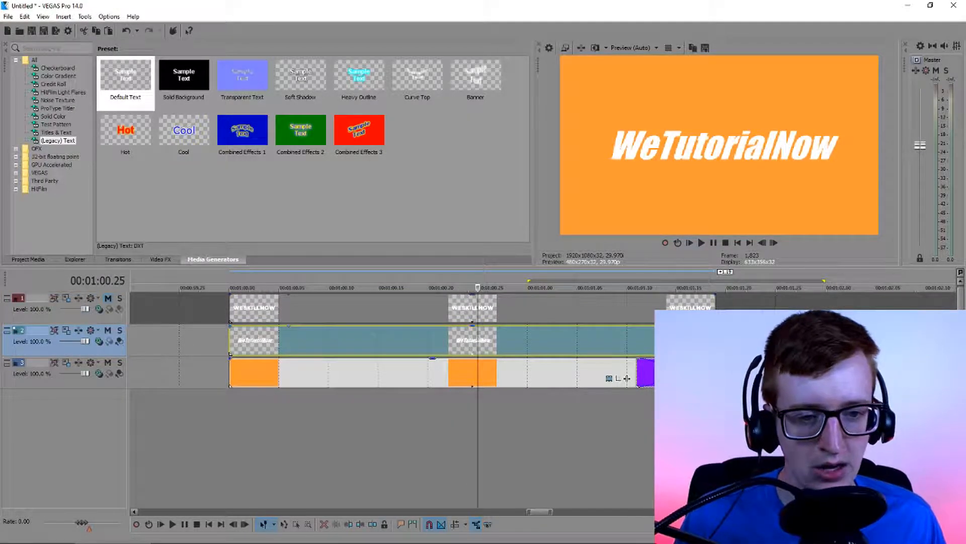
pyautogui.click(697, 347)
pyautogui.click(478, 347)
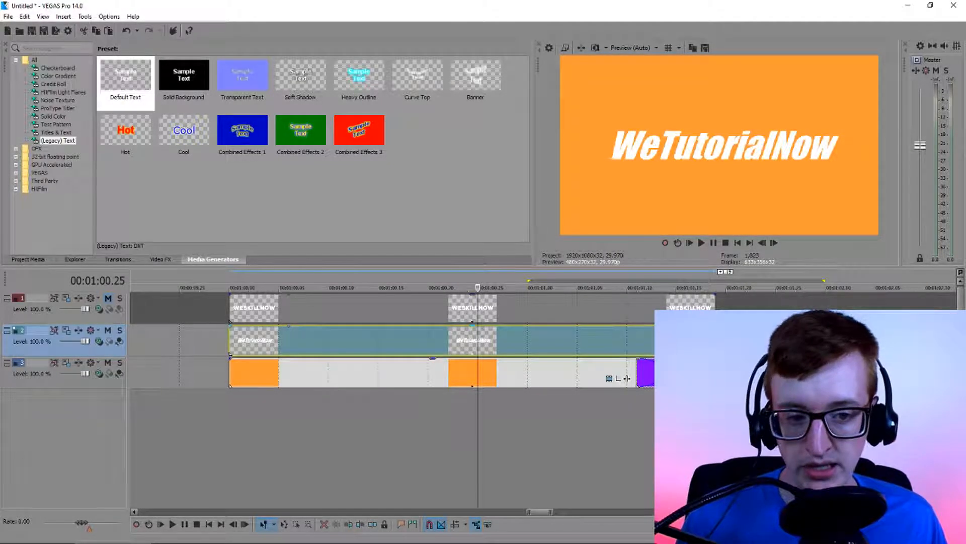
pyautogui.click(688, 347)
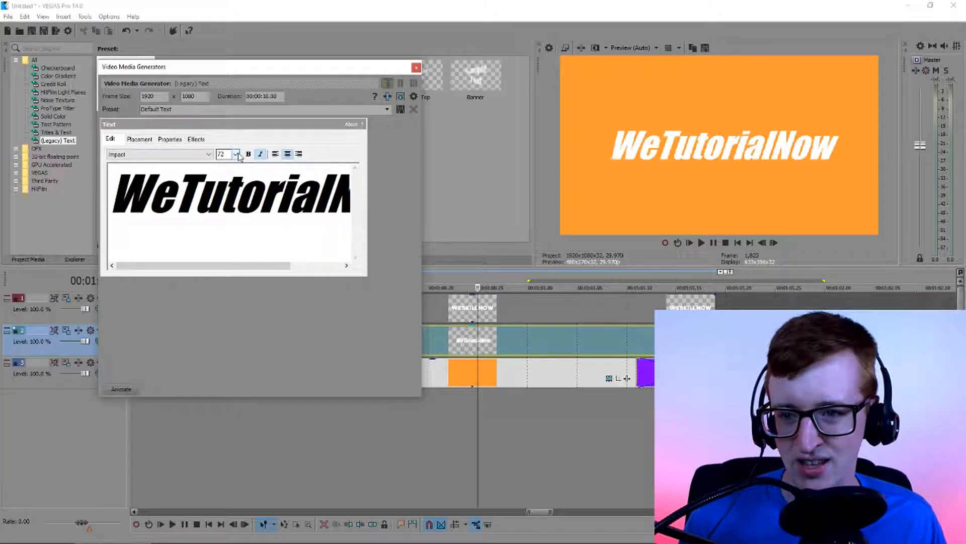
pyautogui.click(236, 154)
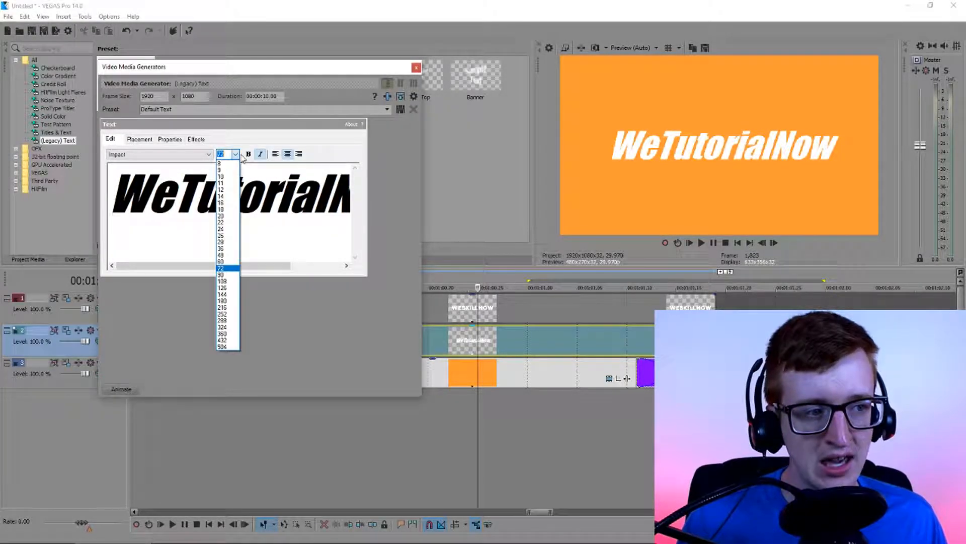
pyautogui.click(236, 284)
pyautogui.click(235, 154)
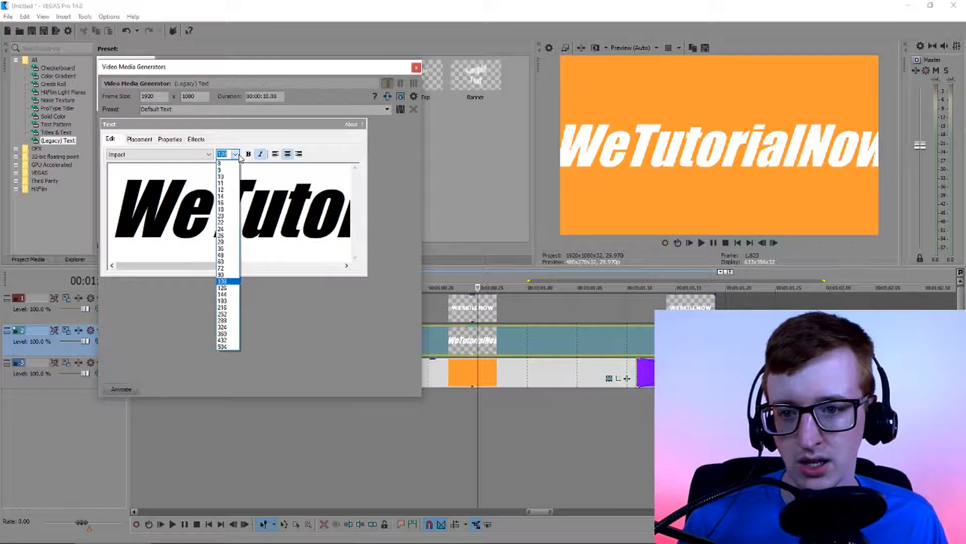
pyautogui.click(224, 263)
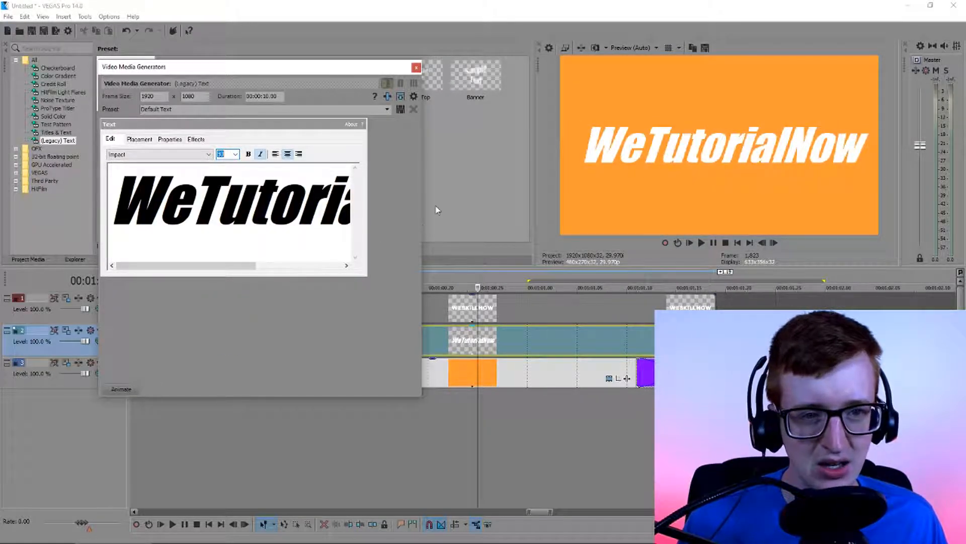
pyautogui.click(416, 68)
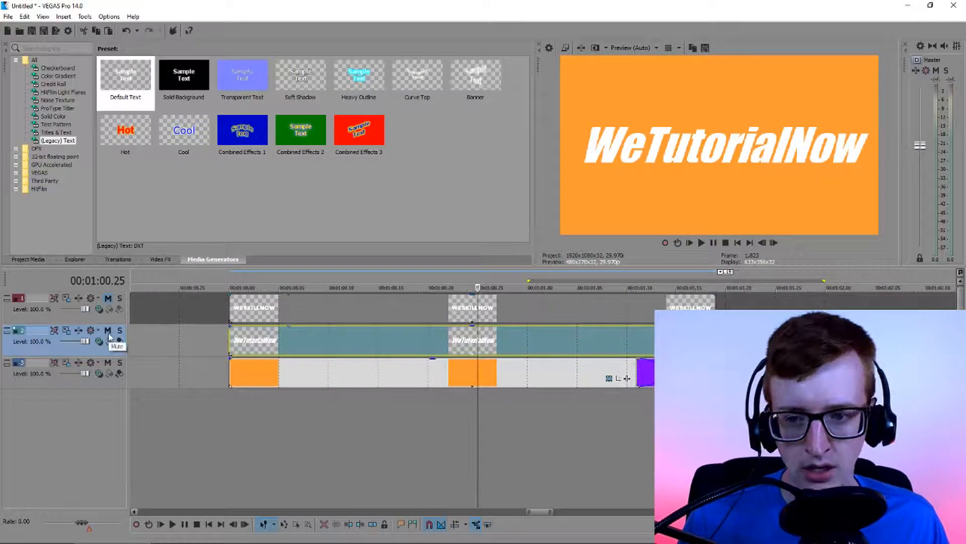
# Unmute the top WESKILLNOW track and solo it to preview that title by itself
pyautogui.click(108, 299)
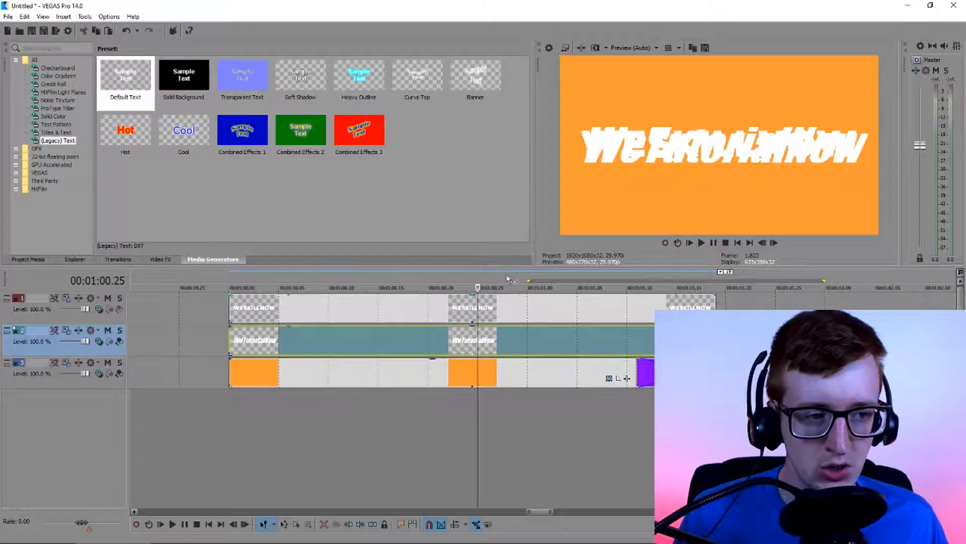
pyautogui.click(120, 299)
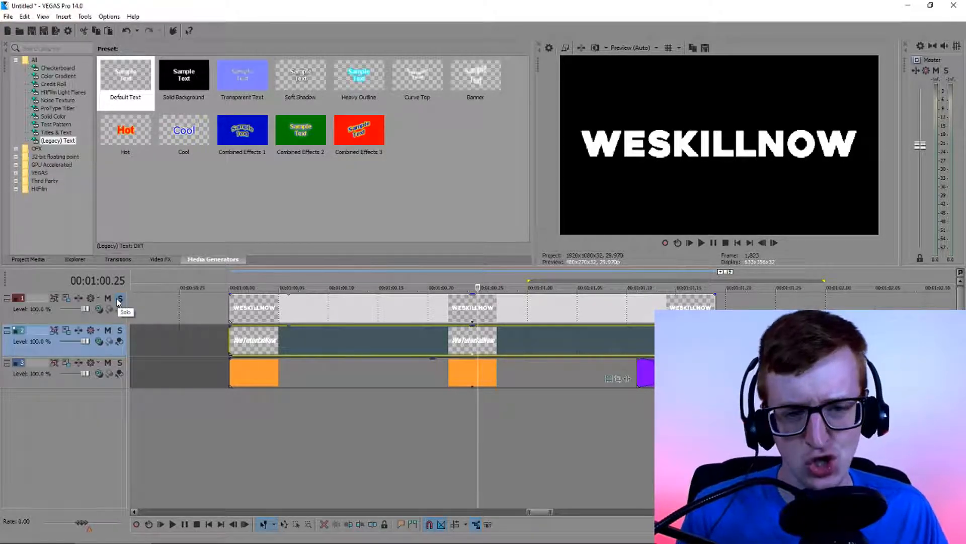
pyautogui.click(120, 299)
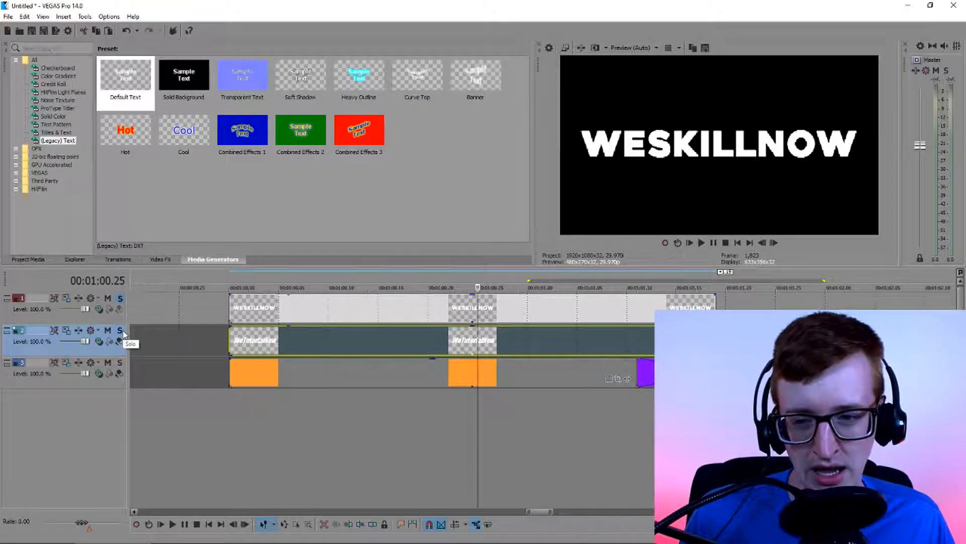
# Add the WeTutorialNow track to the solo and alternate the solo between the two title tracks
pyautogui.click(120, 331)
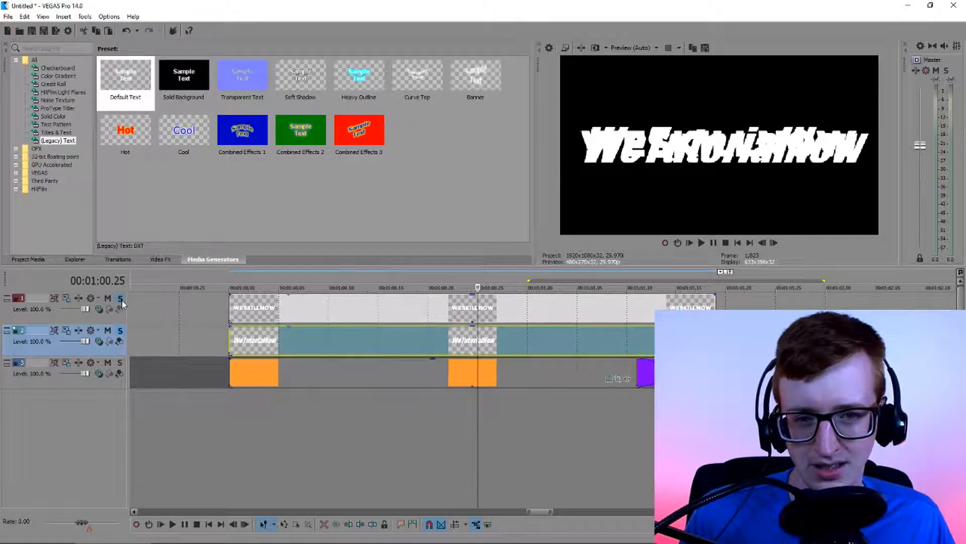
pyautogui.click(121, 300)
pyautogui.click(120, 299)
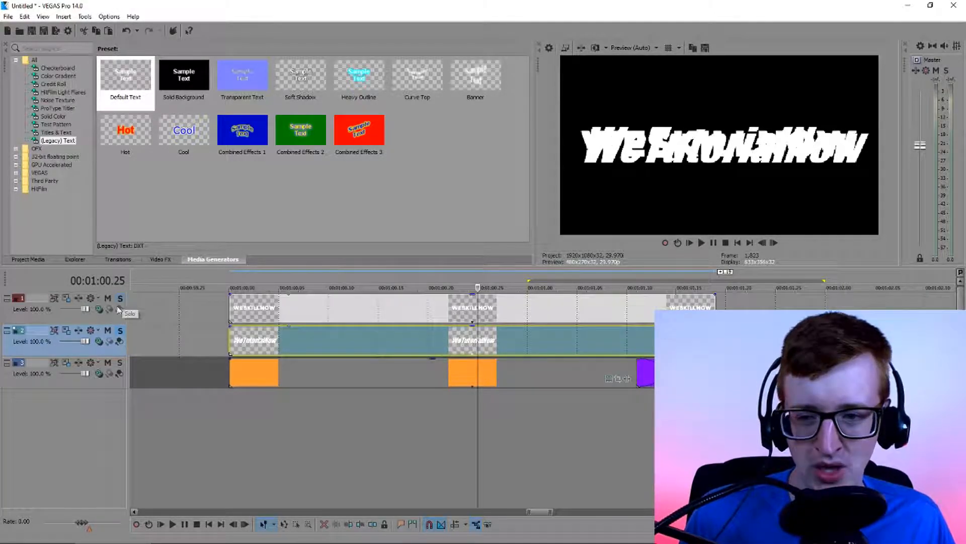
pyautogui.click(121, 331)
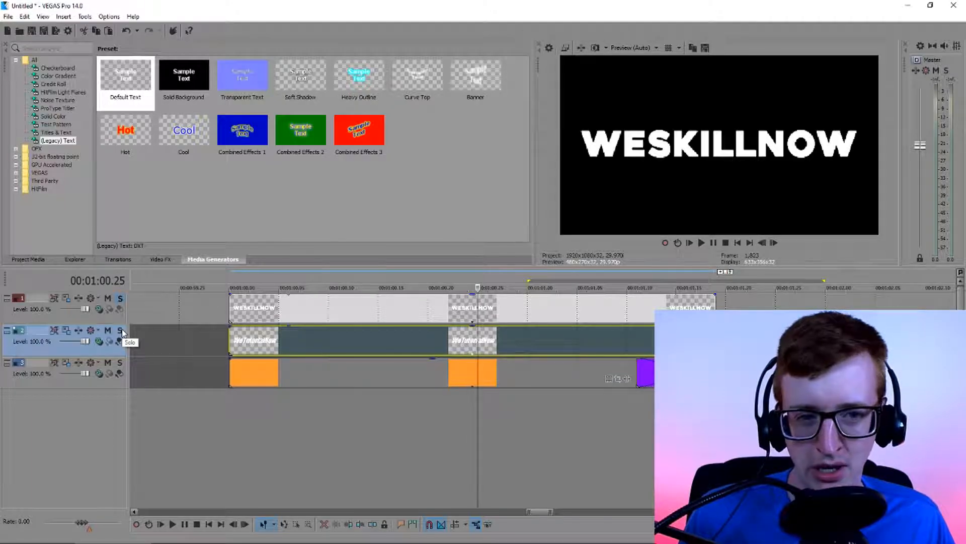
pyautogui.click(121, 331)
pyautogui.click(120, 298)
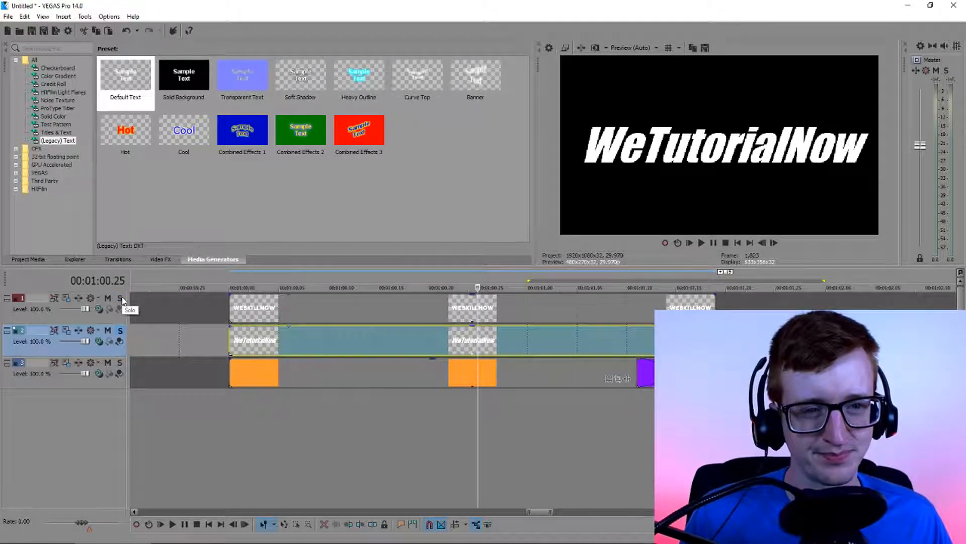
pyautogui.click(121, 299)
pyautogui.click(121, 331)
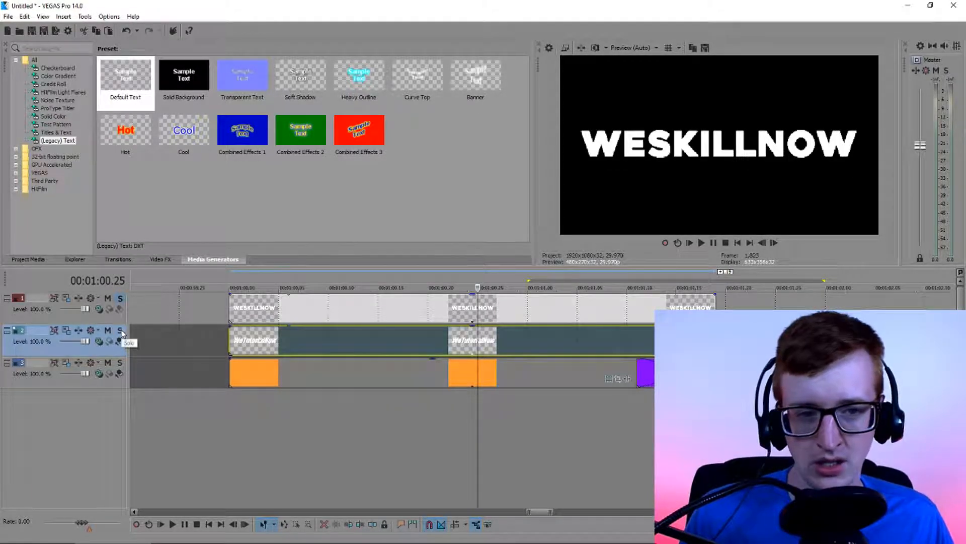
# Solo both title tracks together, then clear the solo from each of them
pyautogui.click(121, 330)
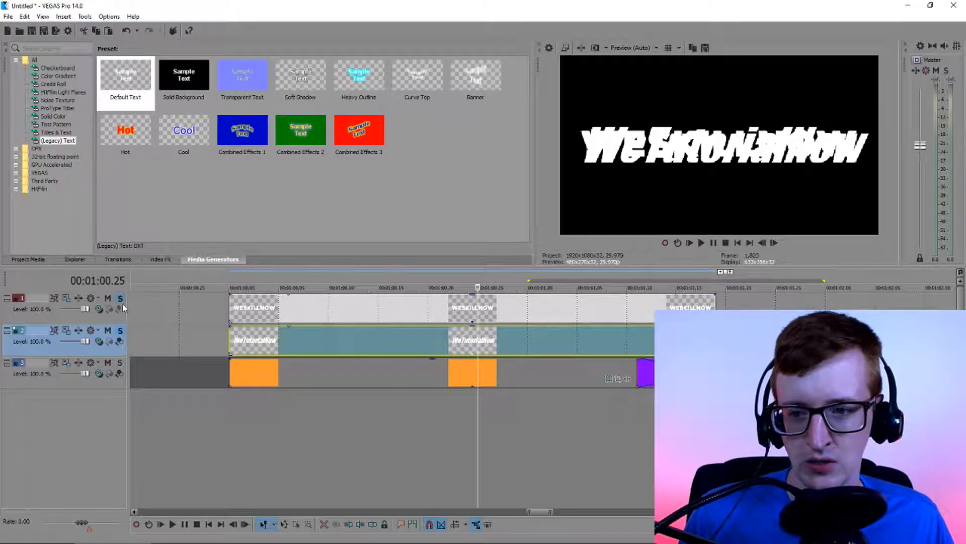
pyautogui.click(122, 299)
pyautogui.click(122, 299)
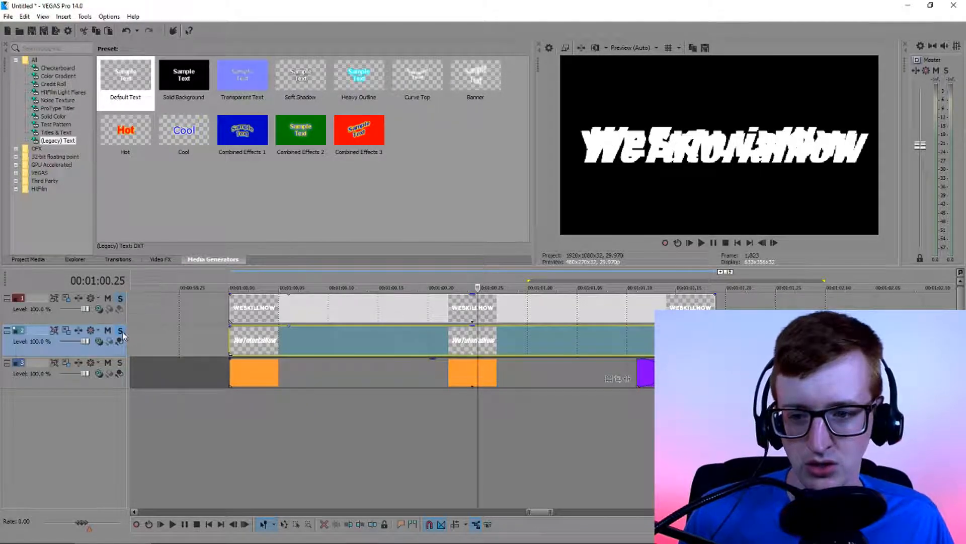
pyautogui.click(120, 330)
pyautogui.click(121, 299)
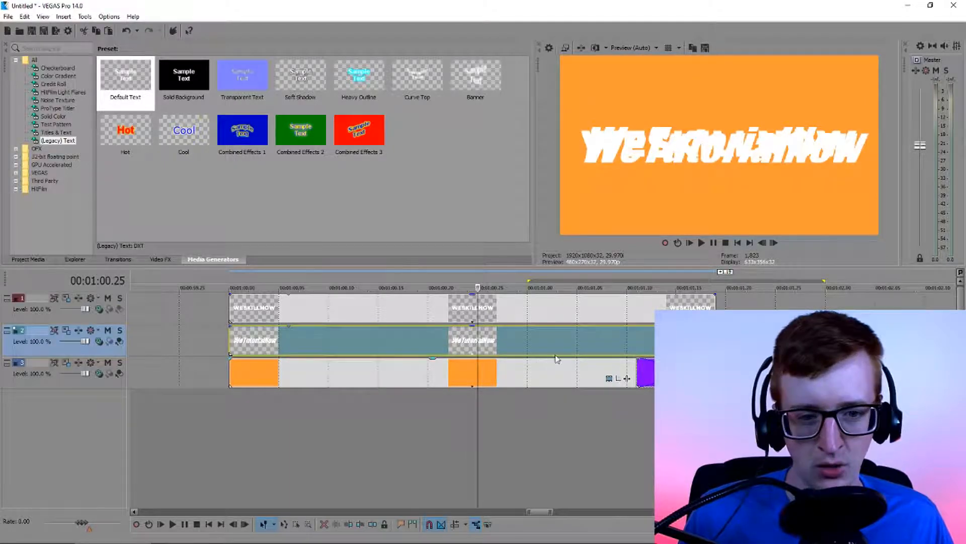
# Move the WeTutorialNow event later on the middle track to start at about 00:01:00.14
pyautogui.click(687, 344)
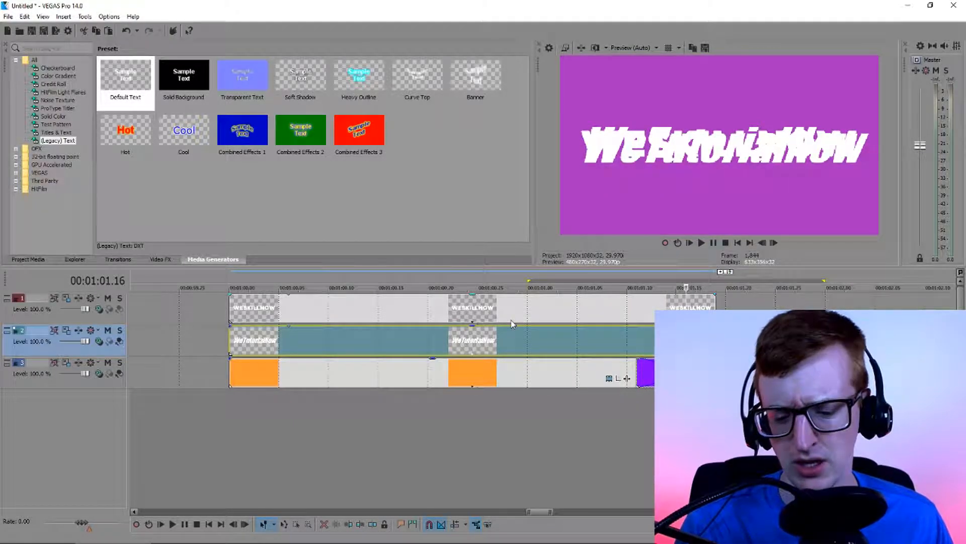
pyautogui.moveTo(514, 321); pyautogui.dragTo(664, 343)
pyautogui.click(786, 303)
pyautogui.click(319, 337)
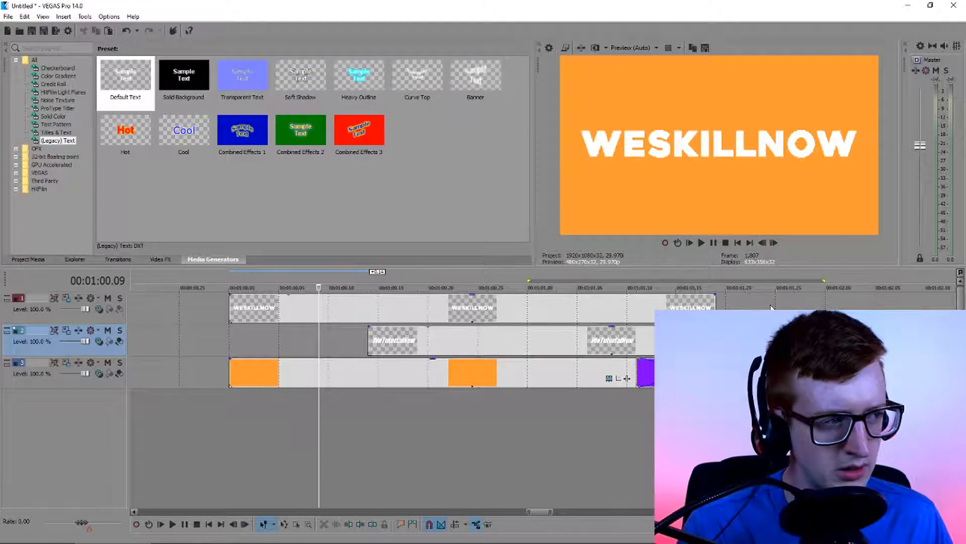
pyautogui.click(766, 304)
pyautogui.click(330, 337)
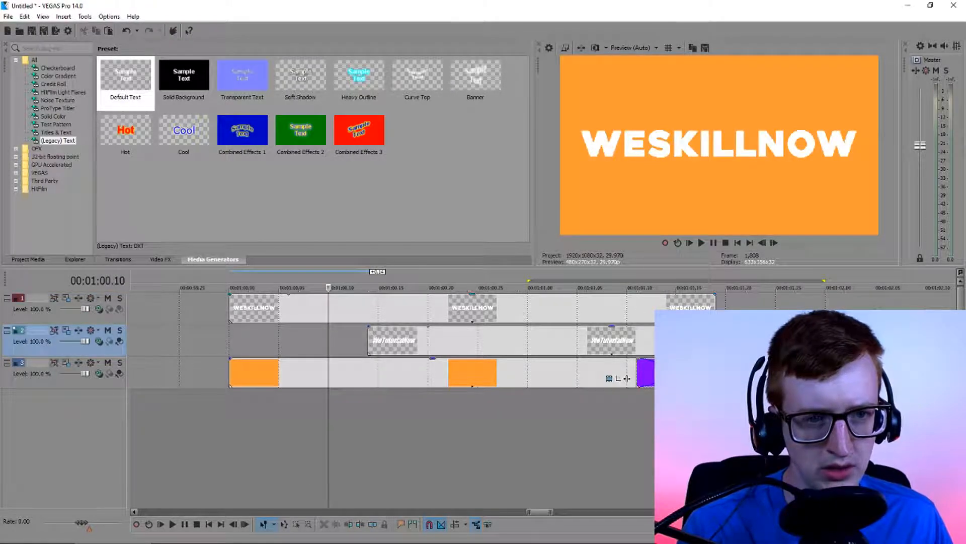
# Set the WESKILLNOW title's font size to 90
pyautogui.click(418, 350)
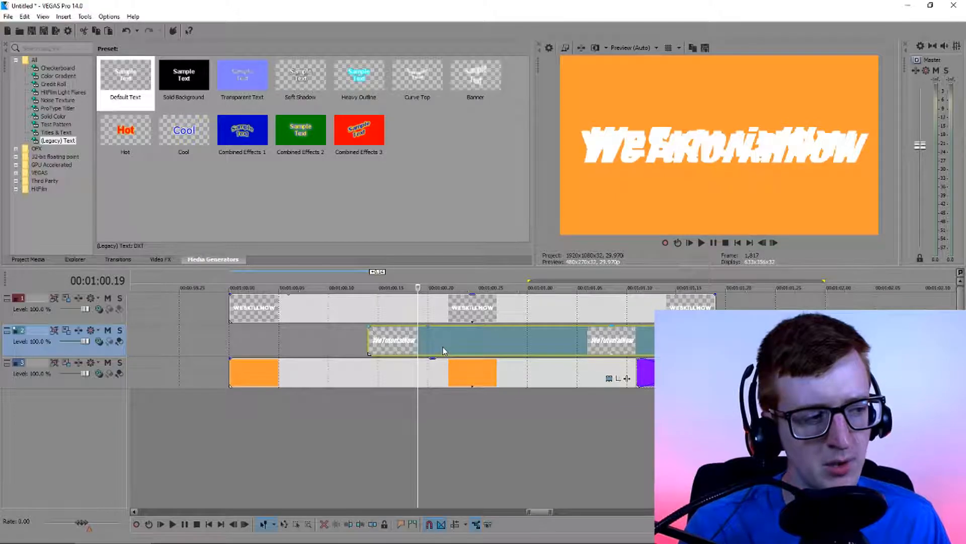
pyautogui.click(327, 306)
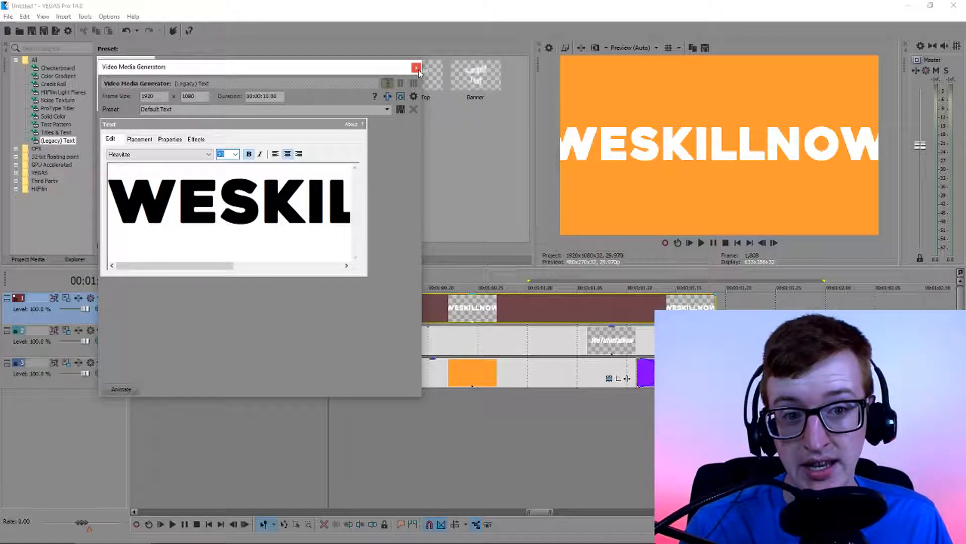
# Set the WESKILLNOW title's font size to 72 and close its text settings
pyautogui.click(235, 154)
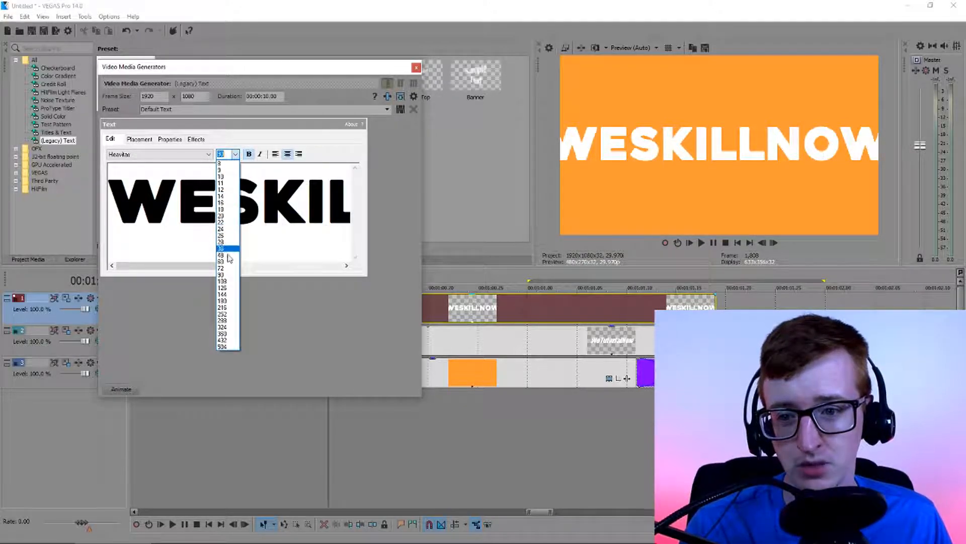
pyautogui.click(223, 267)
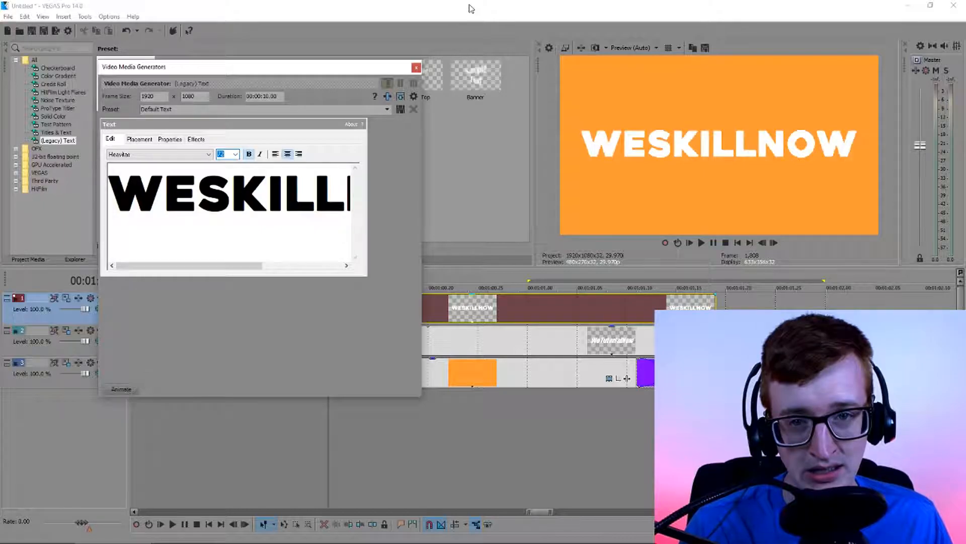
pyautogui.click(416, 68)
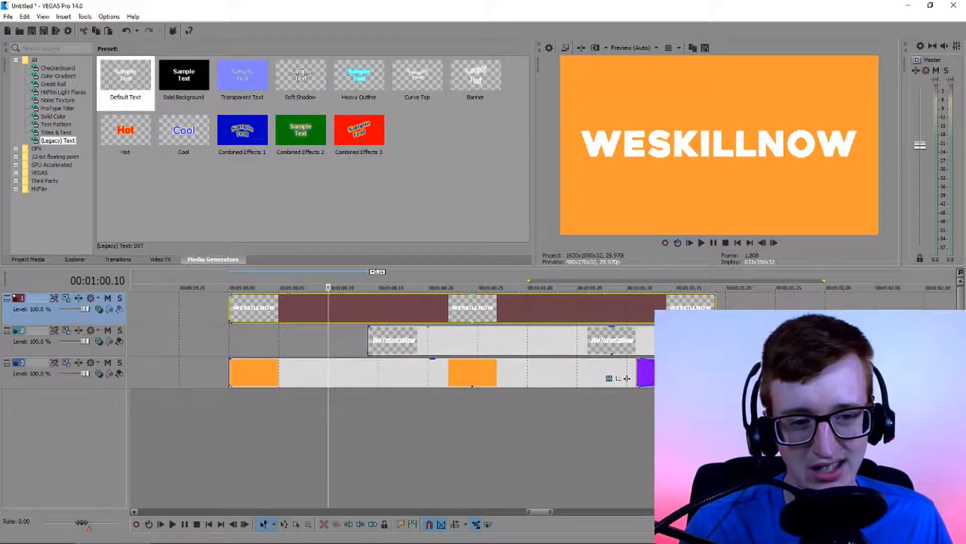
# Examine the Pan/Crop settings of the WESKILLNOW and WeTutorialNow titles and the frames around 00:01:01.24
pyautogui.click(331, 305)
pyautogui.click(206, 419)
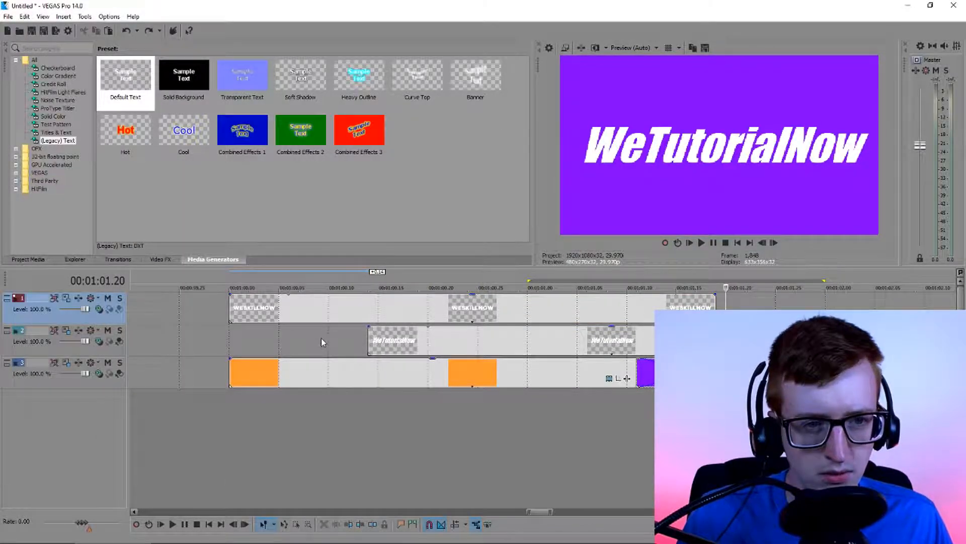
pyautogui.click(319, 338)
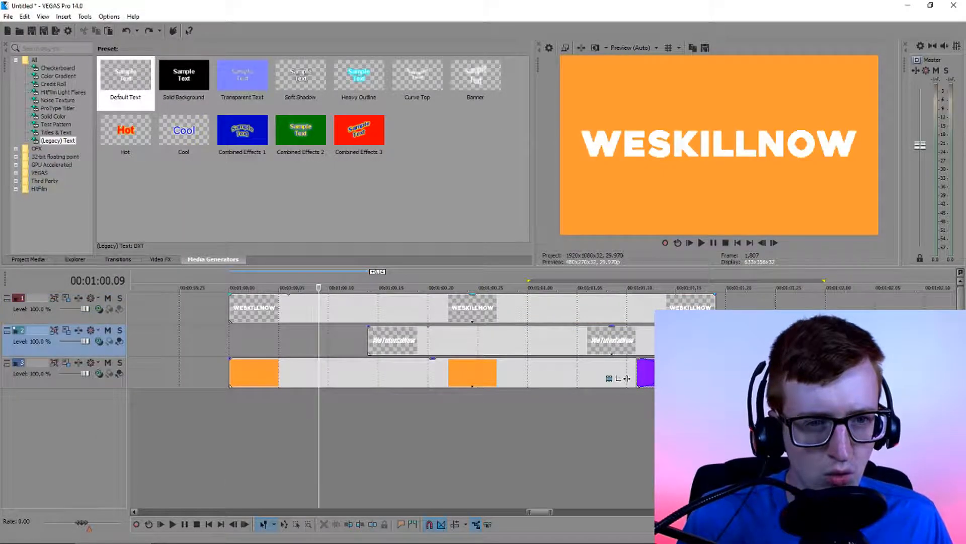
pyautogui.click(766, 315)
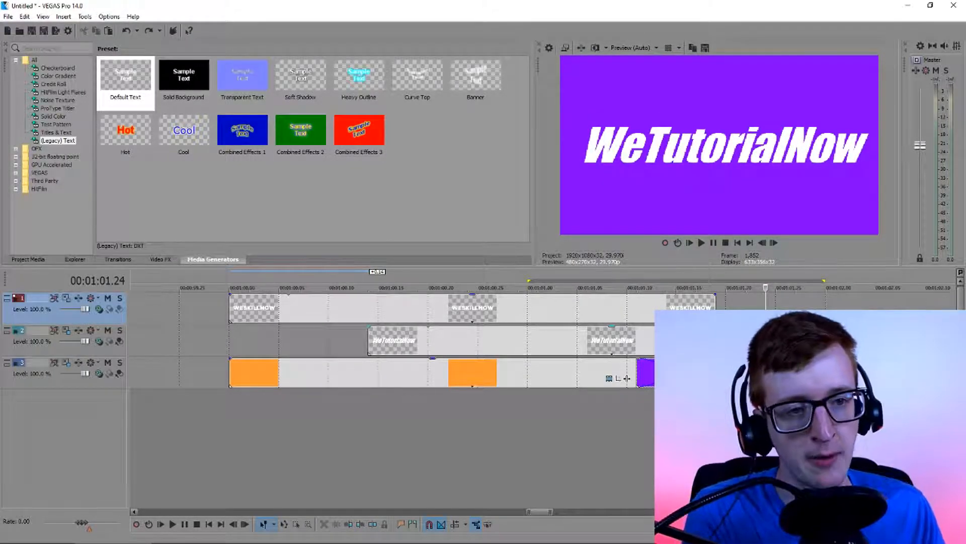
pyautogui.click(836, 346)
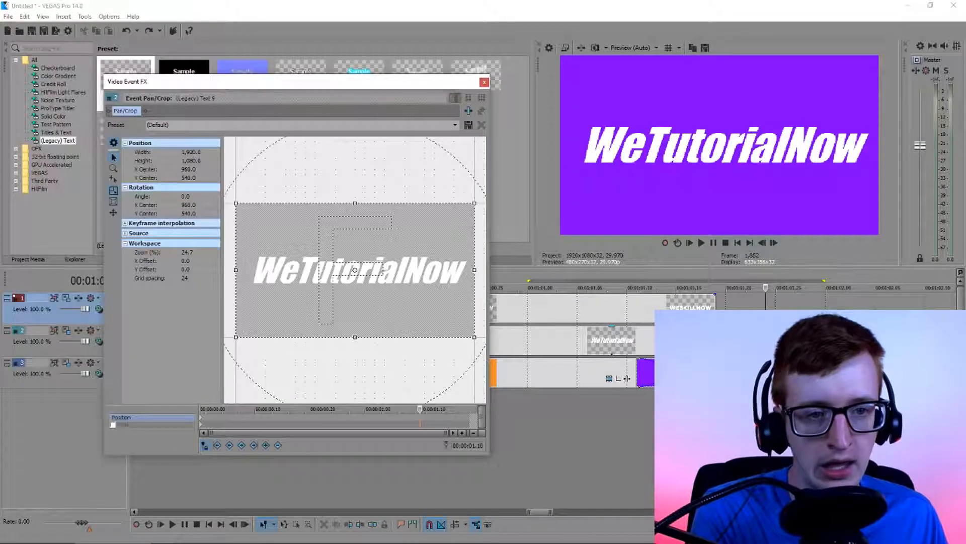
pyautogui.click(487, 82)
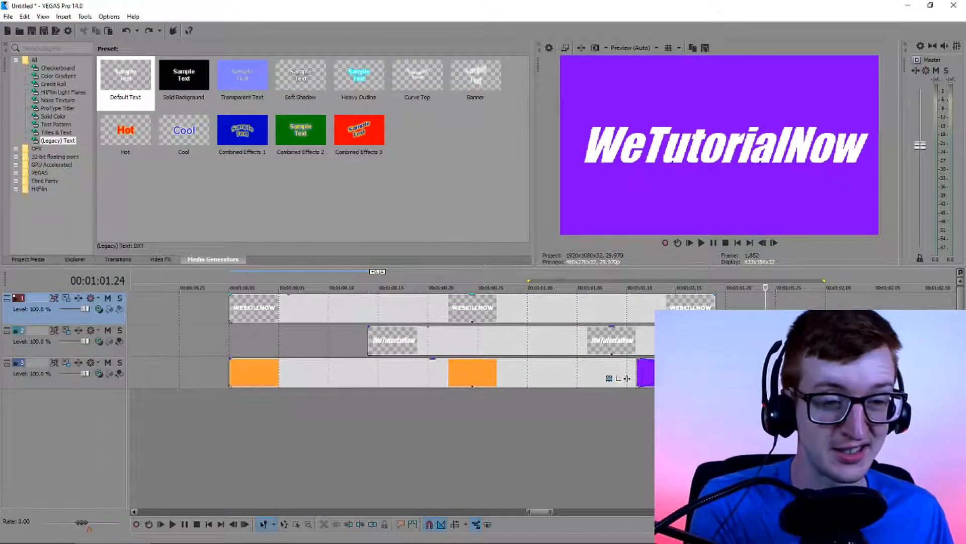
pyautogui.press('Left')
pyautogui.press('Left')
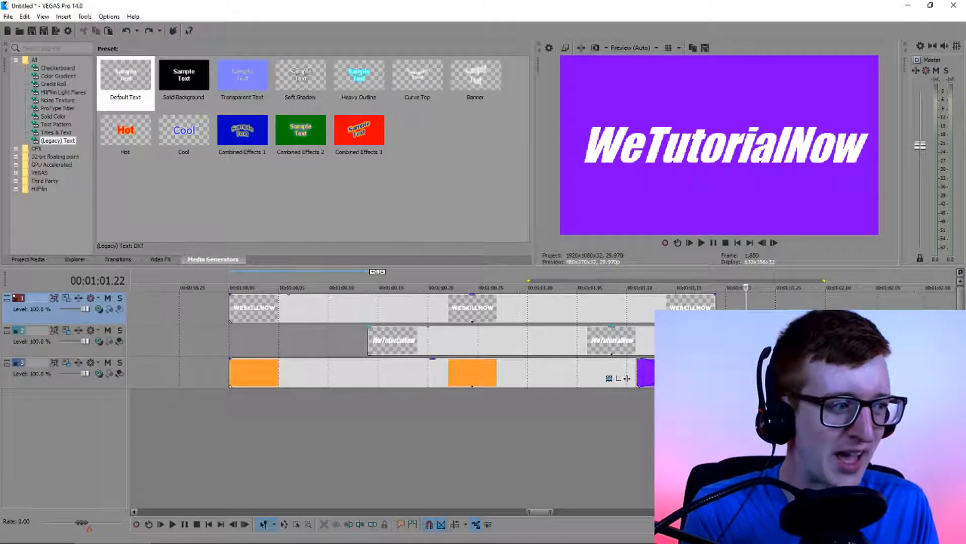
pyautogui.press('Right')
pyautogui.press('Right')
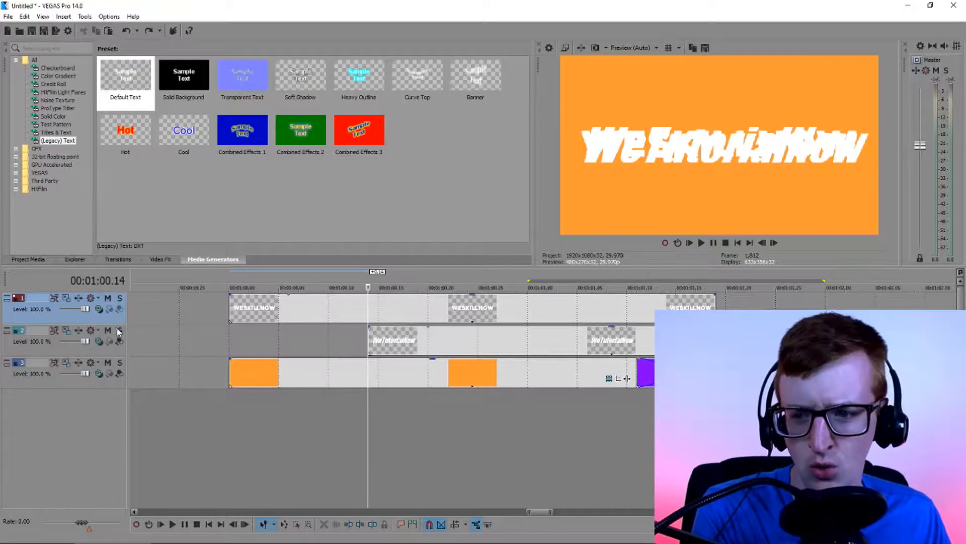
# Solo the WeTutorialNow track and open its title's Pan/Crop settings at the first keyframe
pyautogui.click(119, 330)
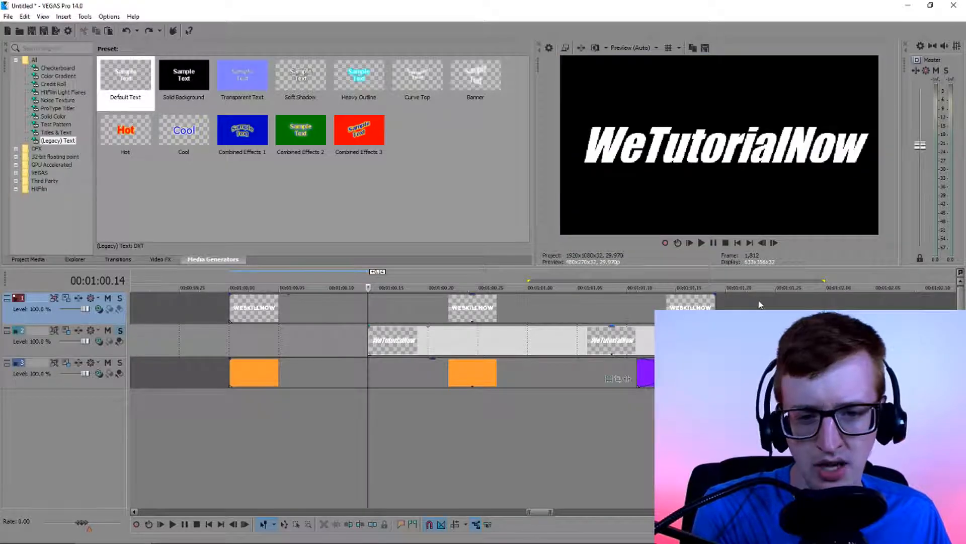
pyautogui.click(585, 339)
pyautogui.click(837, 346)
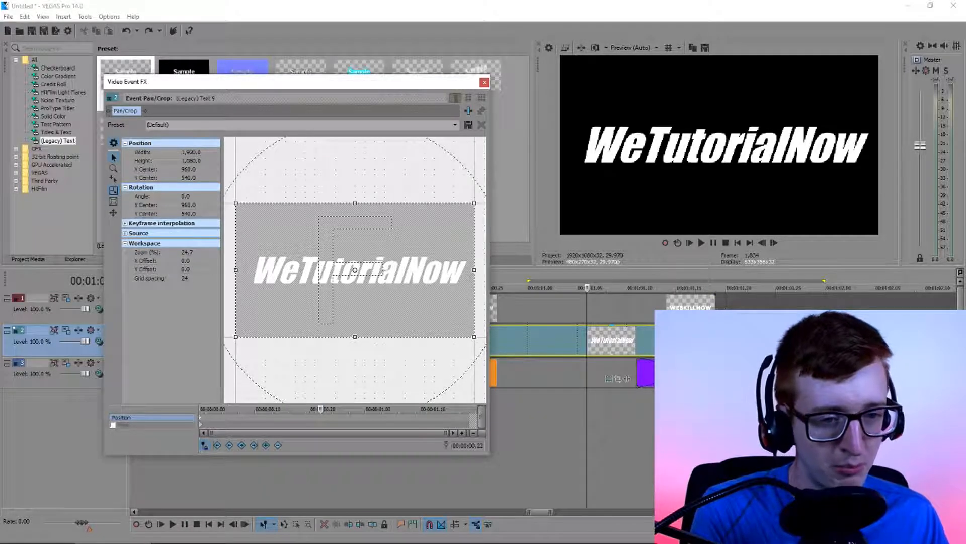
pyautogui.click(837, 403)
pyautogui.scroll(5, 836, 402)
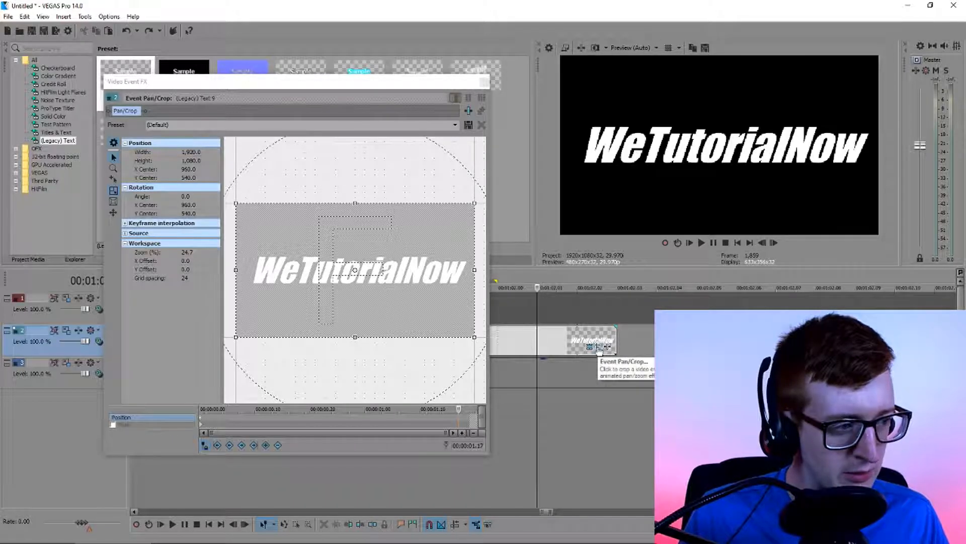
pyautogui.click(202, 420)
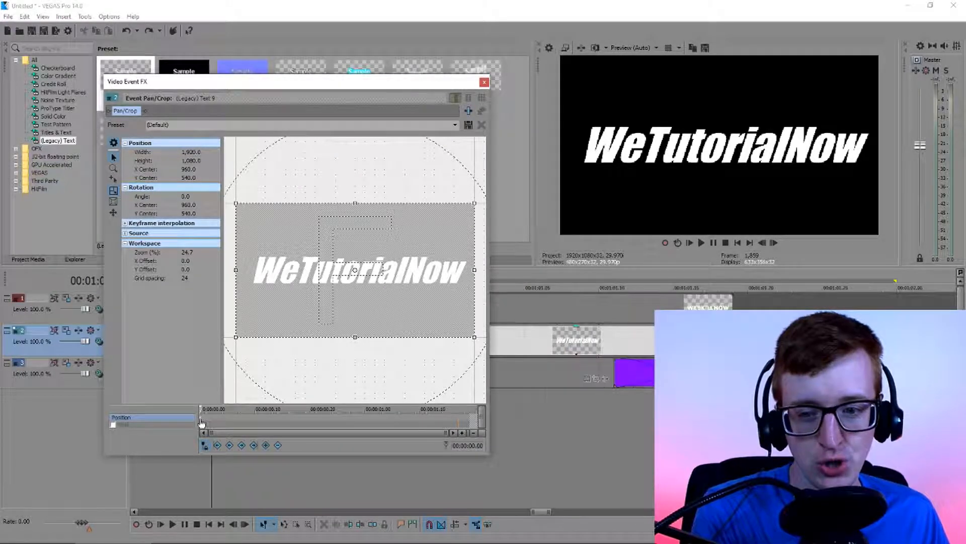
# Shift the WeTutorialNow title's Pan/Crop frame at 00:00:00.23 to an X Center of 980.4 and close the settings
pyautogui.click(327, 421)
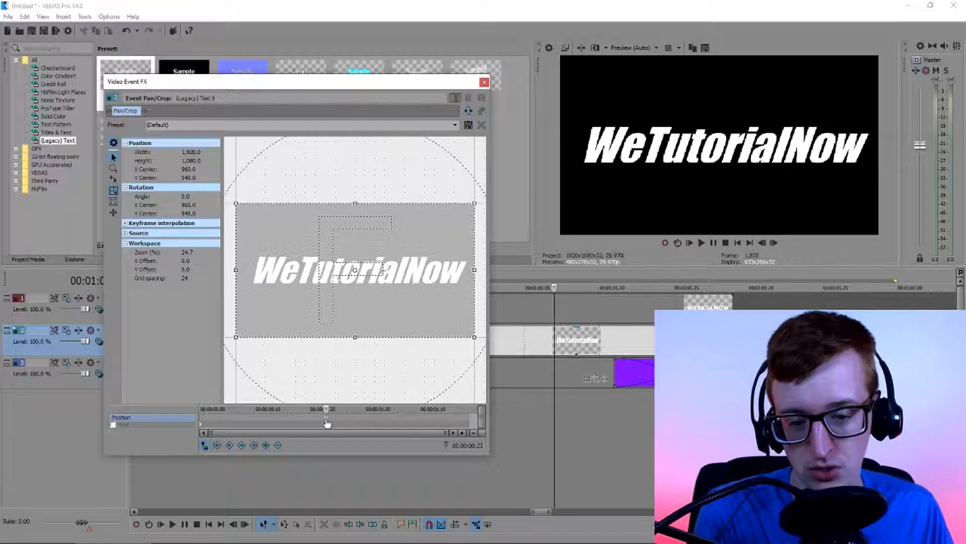
pyautogui.scroll(-1, 349, 306)
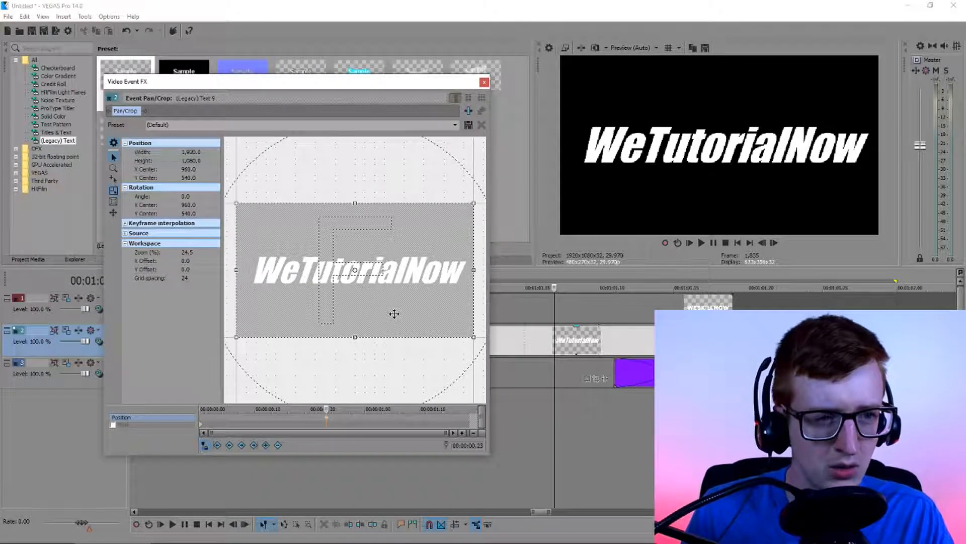
pyautogui.moveTo(394, 314); pyautogui.dragTo(394, 314)
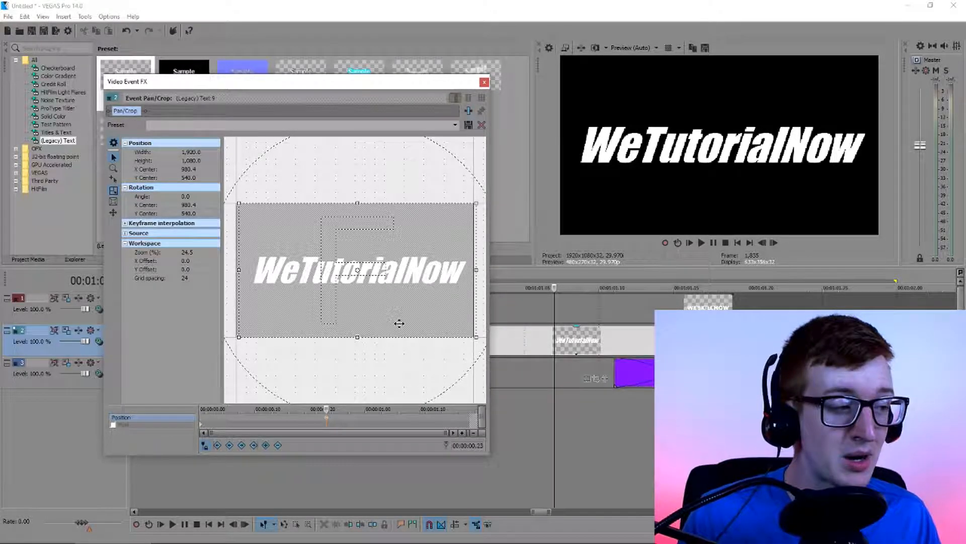
pyautogui.click(483, 84)
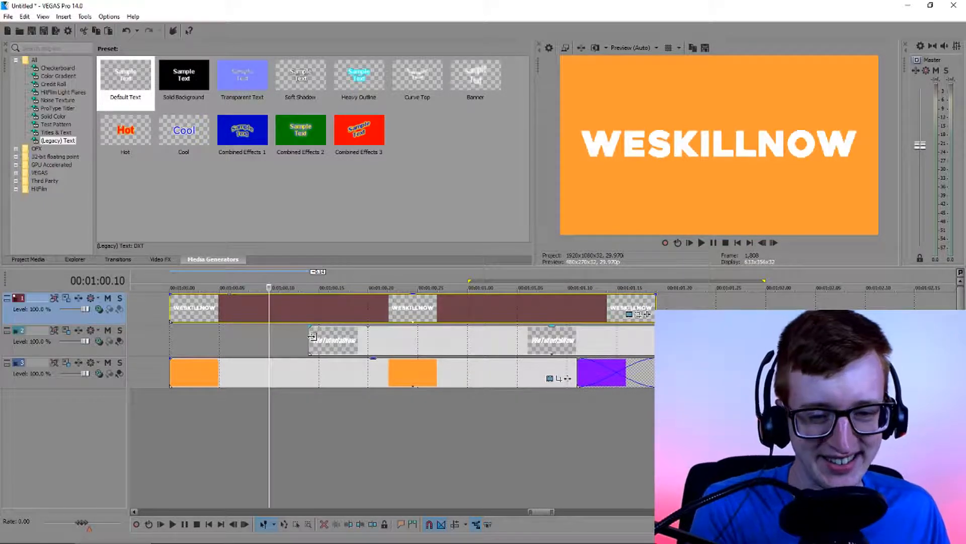
# Set the WeTutorialNow title's font size to 72 and close its text settings
pyautogui.click(313, 336)
pyautogui.click(235, 154)
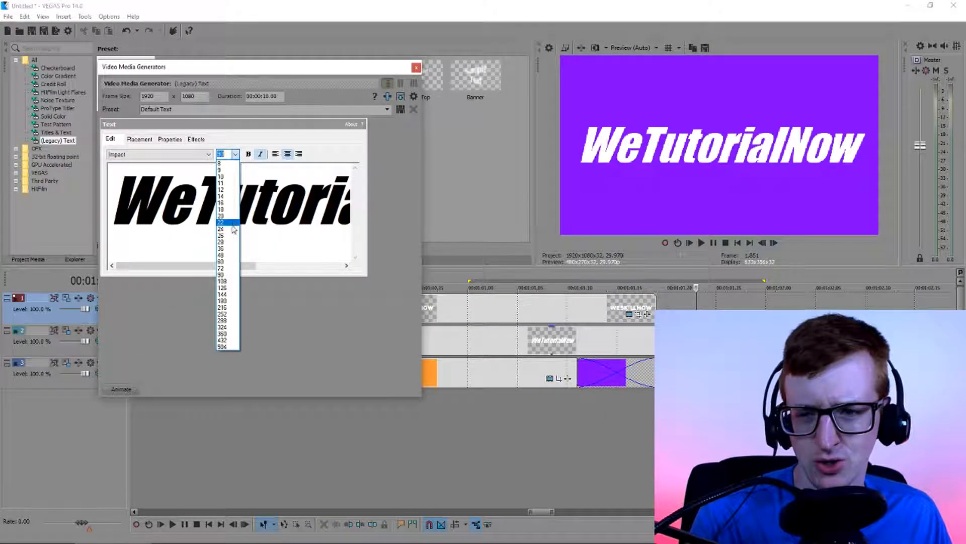
pyautogui.click(235, 268)
pyautogui.click(417, 68)
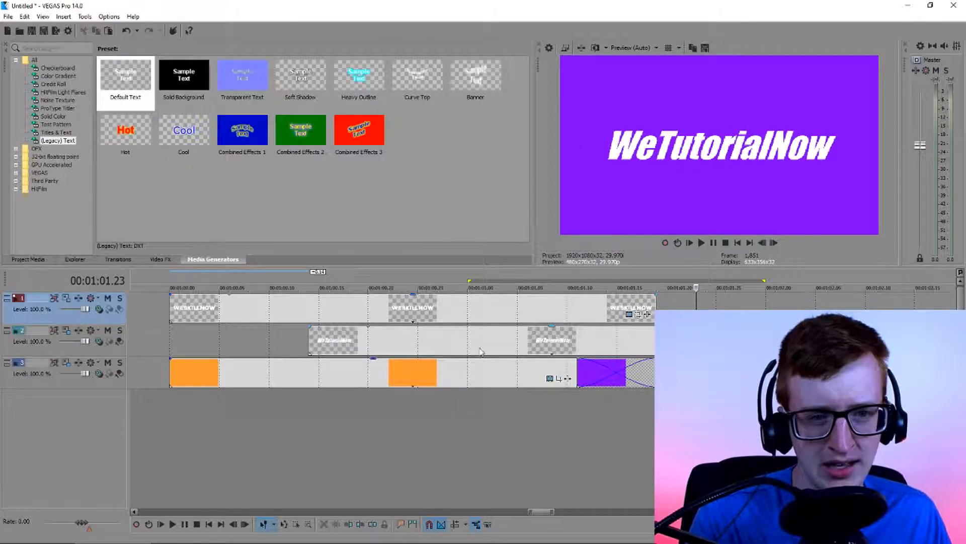
# Trim the WESKILLNOW title to end and the WeTutorialNow title to start at 00:01:00.23, checking the cut frame by frame
pyautogui.click(561, 344)
pyautogui.press('Left')
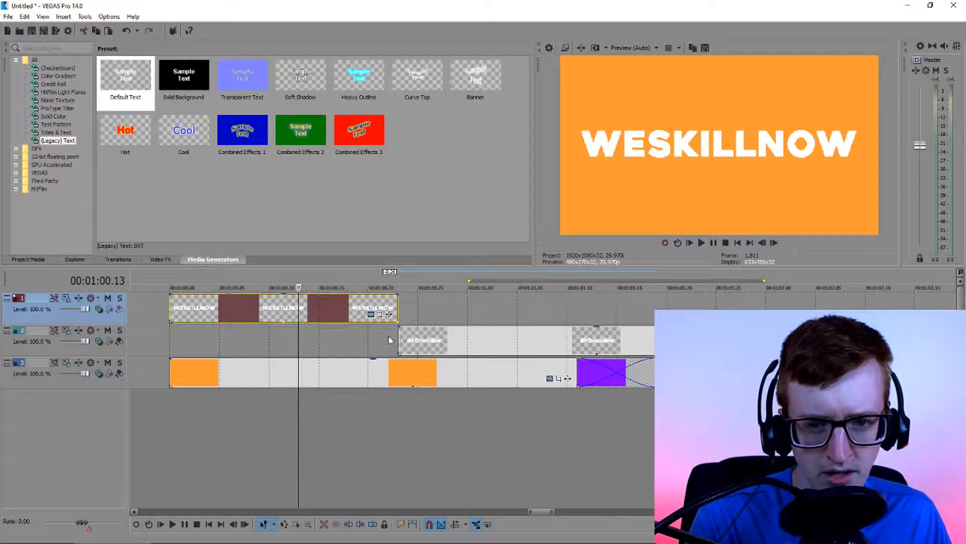
pyautogui.click(390, 338)
pyautogui.press('Right')
pyautogui.press('Right')
pyautogui.press('Left')
pyautogui.press('Left')
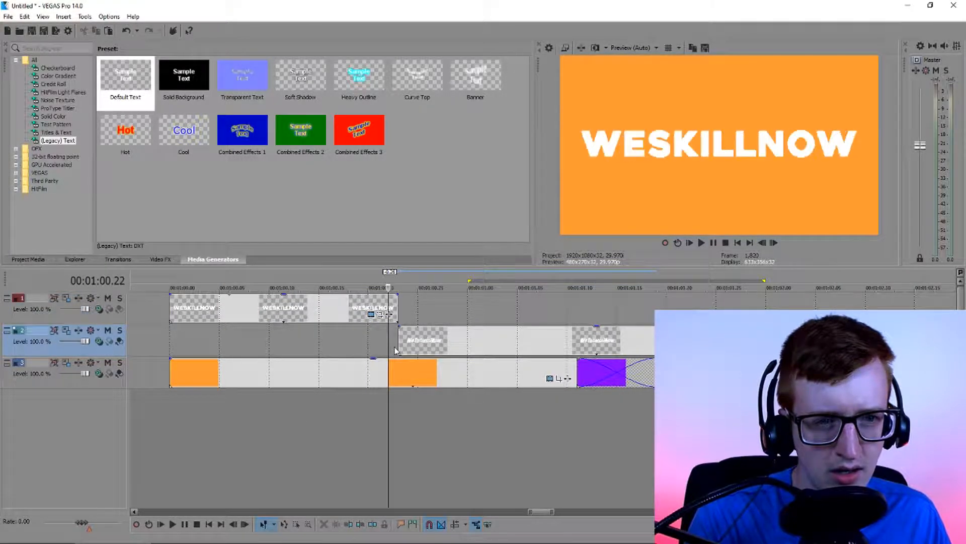
pyautogui.press('Right')
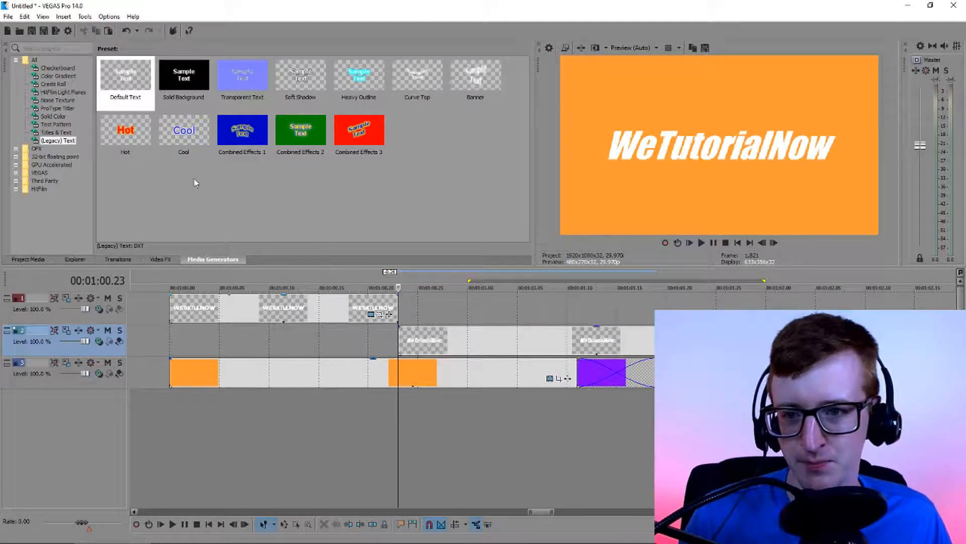
# Insert a new video track above the WESKILLNOW title and place a black Solid Color clip on it near 00:01:00
pyautogui.click(53, 116)
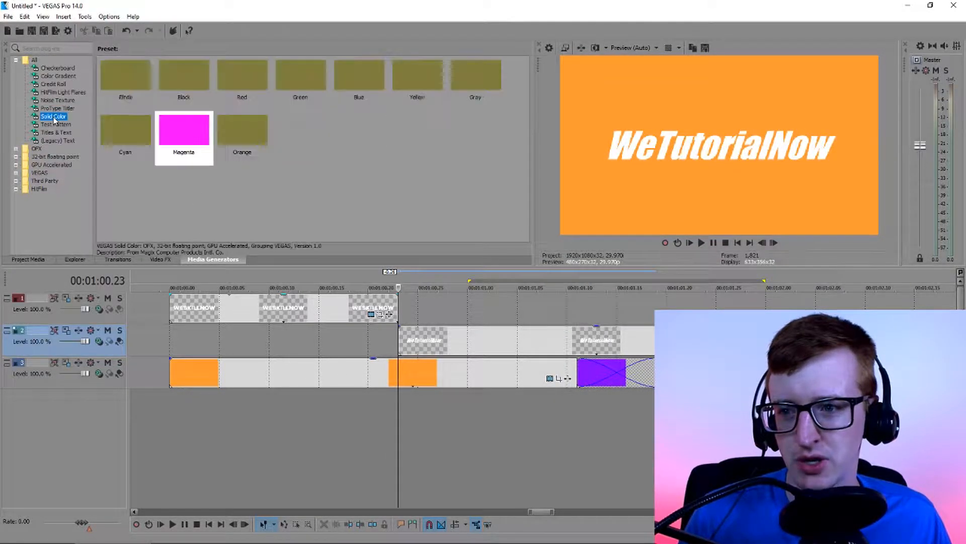
pyautogui.rightClick(161, 328)
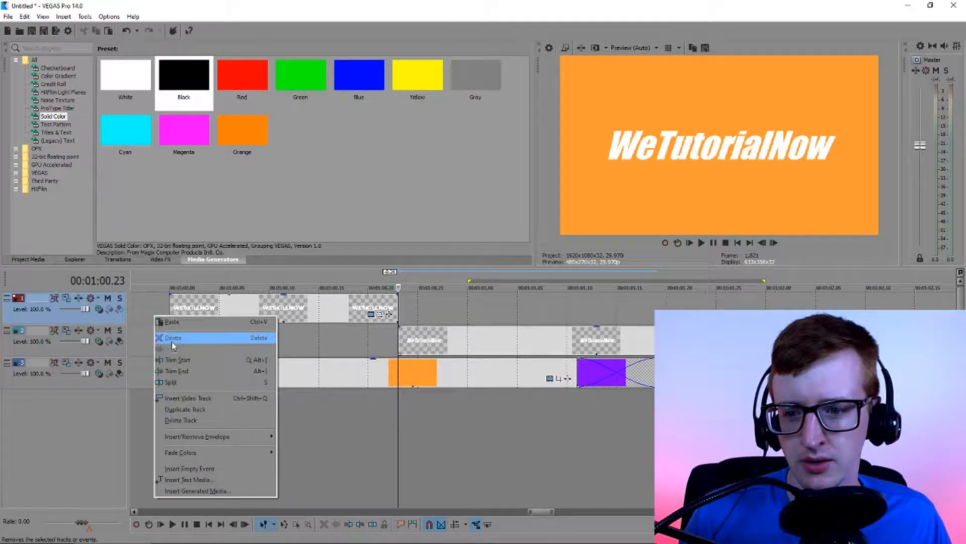
pyautogui.click(200, 401)
pyautogui.moveTo(203, 115); pyautogui.dragTo(202, 315)
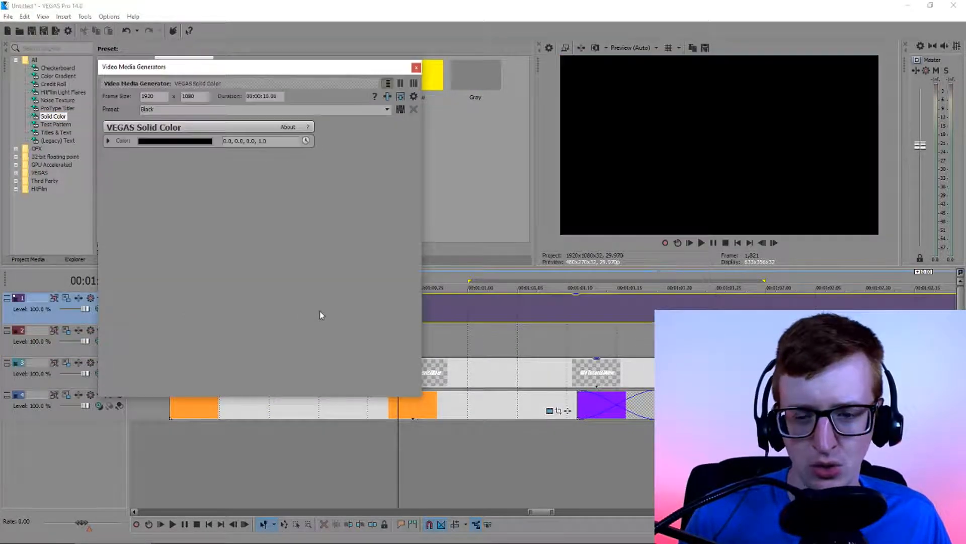
pyautogui.click(416, 69)
# Split the black solid clip at 00:01:01.02 and delete the part after the cut
pyautogui.click(489, 315)
pyautogui.press('s')
pyautogui.press('d')
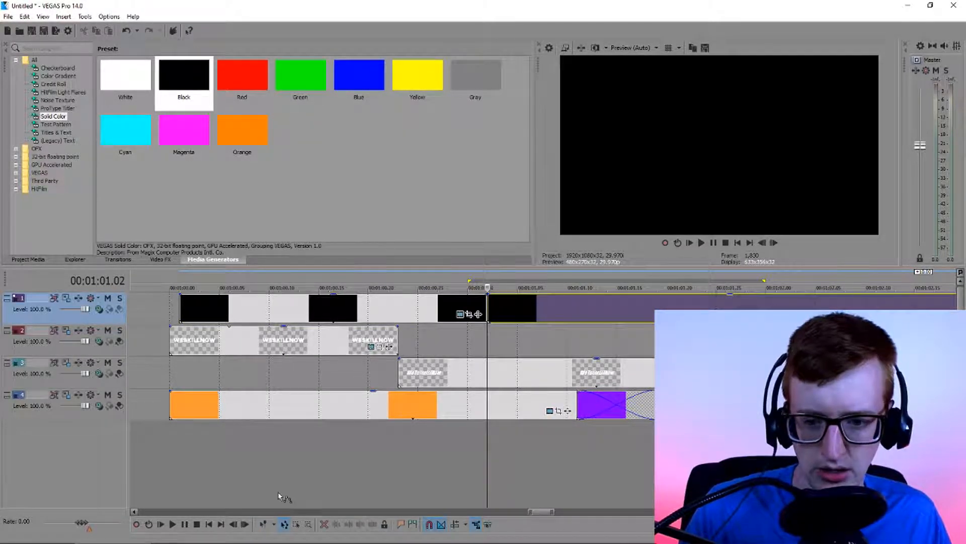
pyautogui.click(264, 524)
pyautogui.click(520, 315)
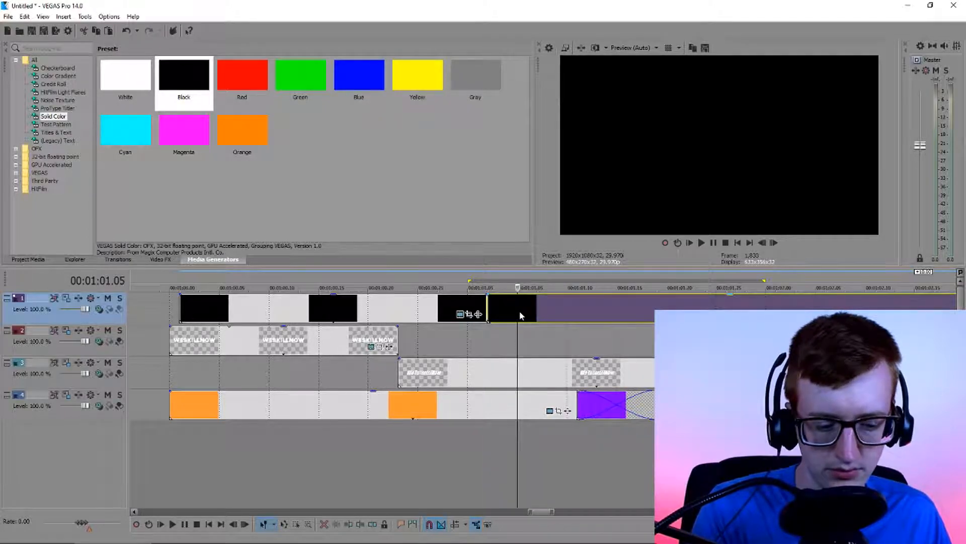
pyautogui.press('Delete')
# Set the black solid clip's Pan/Crop Y Center to 1,080 at 00:00:00.18 and close the settings
pyautogui.click(368, 310)
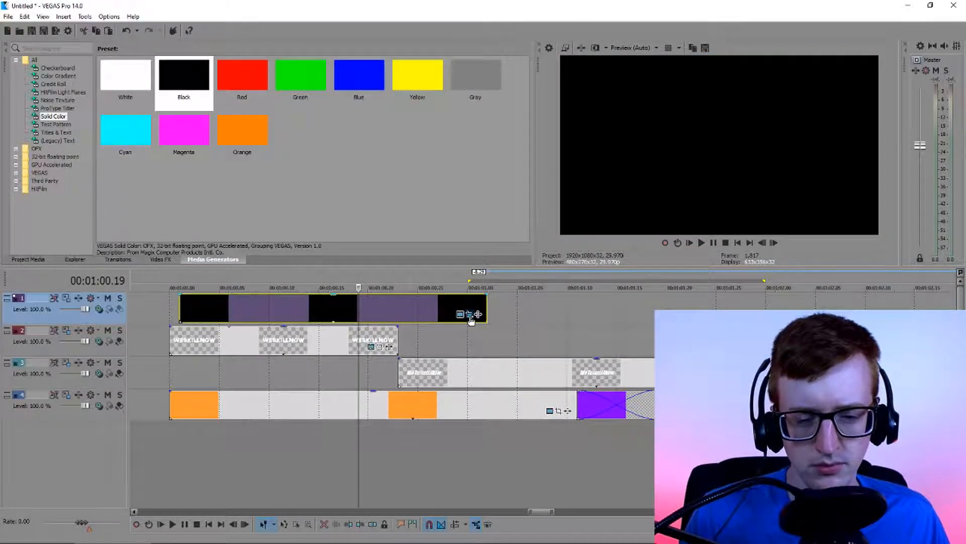
pyautogui.click(469, 317)
pyautogui.moveTo(292, 87); pyautogui.dragTo(194, 107)
pyautogui.click(100, 198)
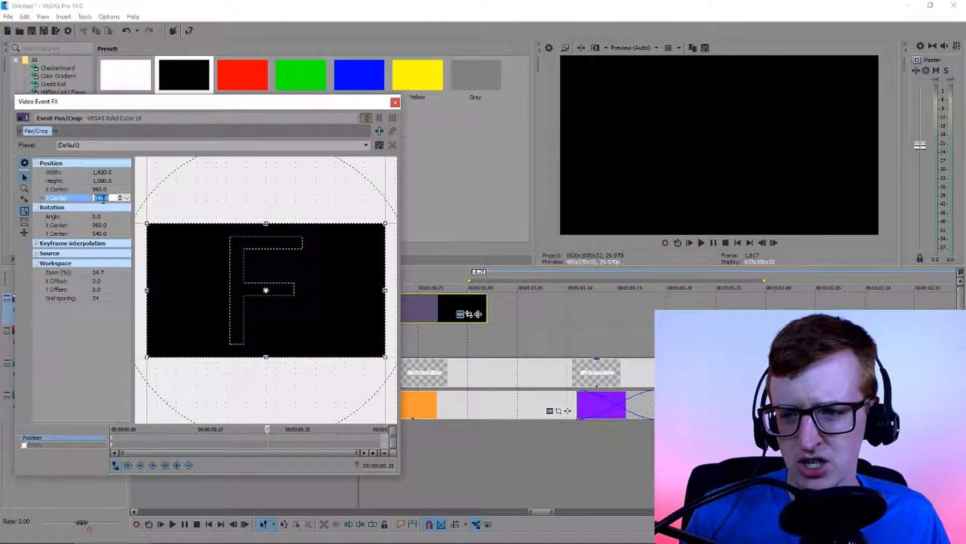
pyautogui.write('1')
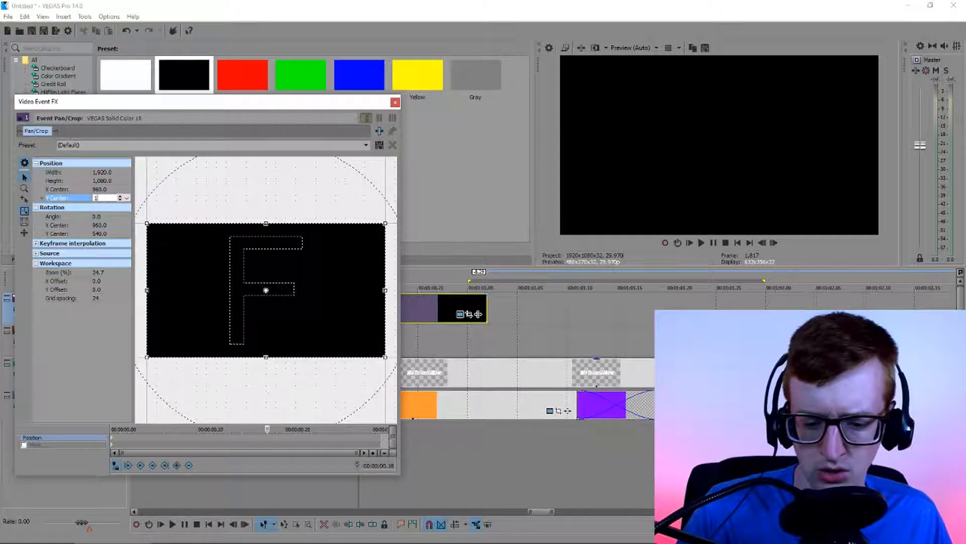
pyautogui.write(',080')
pyautogui.press('Return')
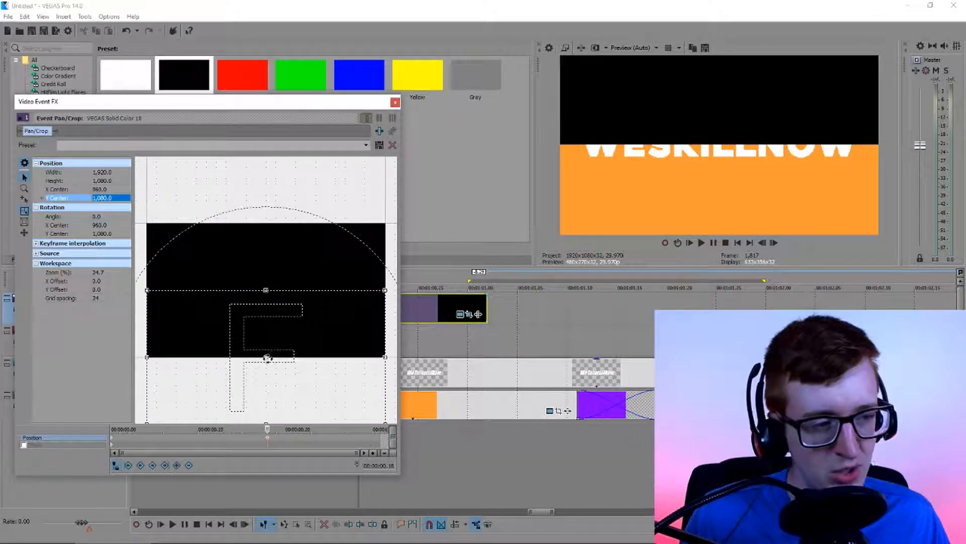
pyautogui.click(395, 102)
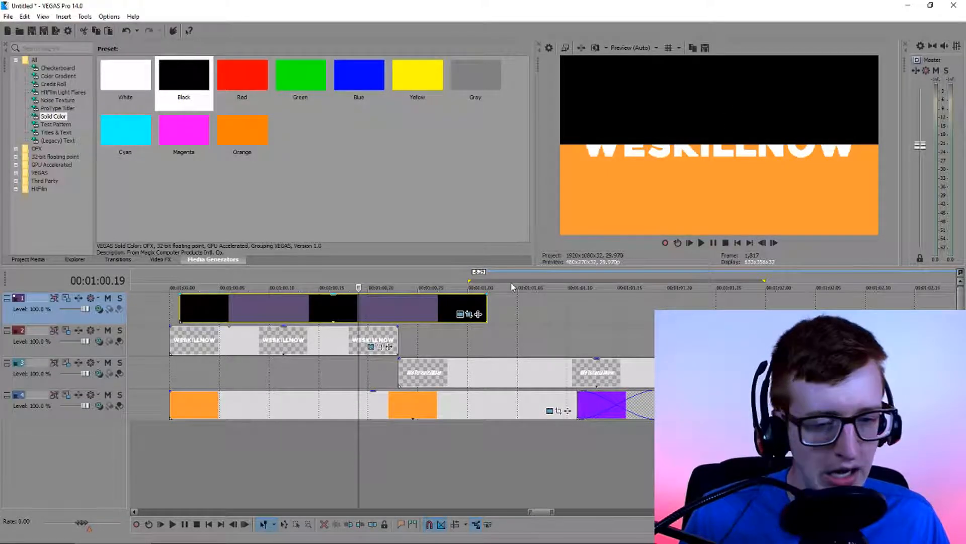
# Lower the black solid clip's opacity to make it semi-transparent and check an earlier frame over the WESKILLNOW title
pyautogui.moveTo(401, 295); pyautogui.dragTo(401, 319)
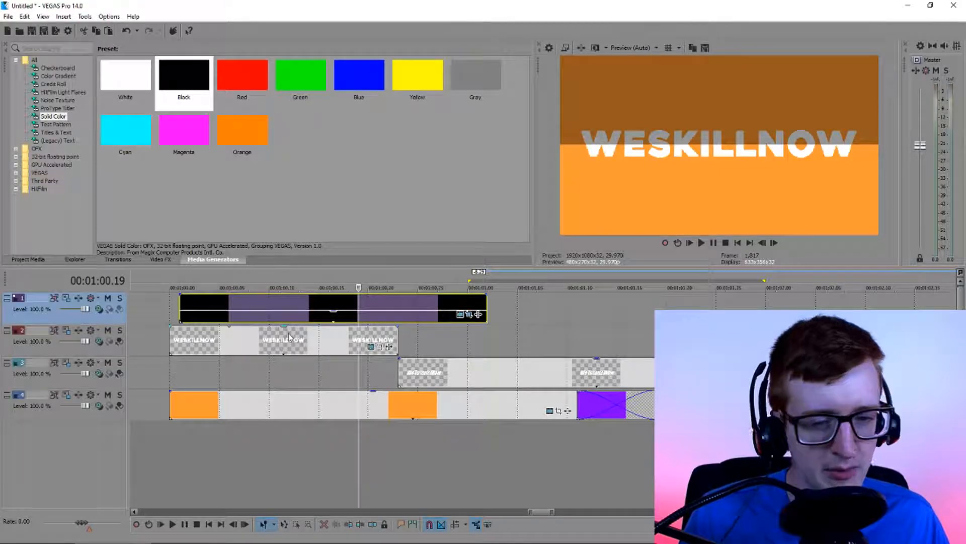
pyautogui.click(310, 318)
pyautogui.scroll(1, 322, 322)
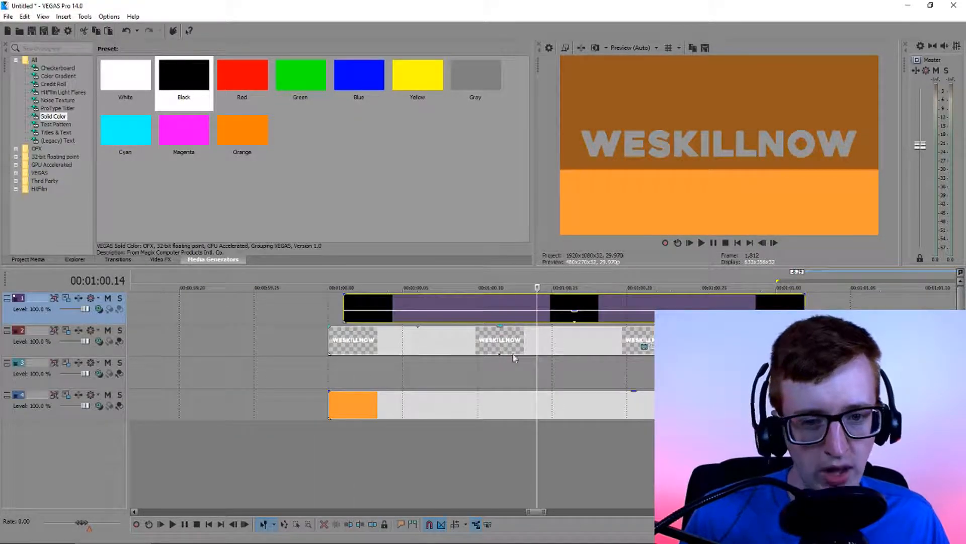
# Move the WeTutorialNow title's Pan/Crop frame to Y Center 552.2 at 00:00:00.08 and close the settings
pyautogui.scroll(-1, 627, 357)
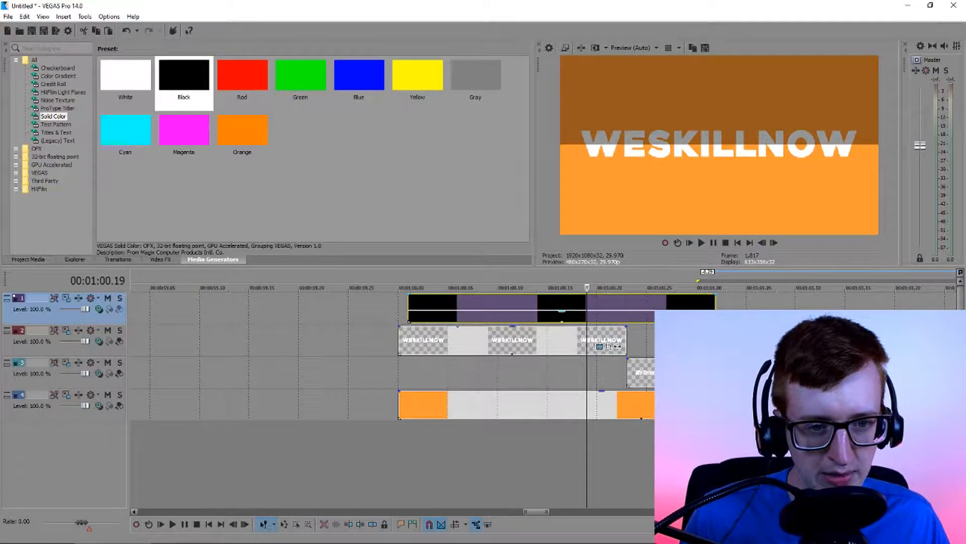
pyautogui.scroll(1, 595, 359)
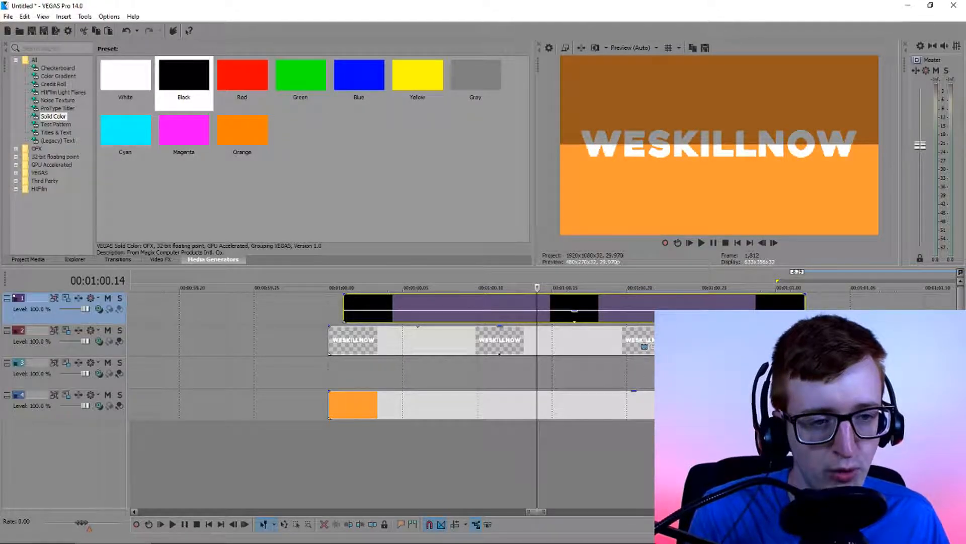
pyautogui.click(716, 341)
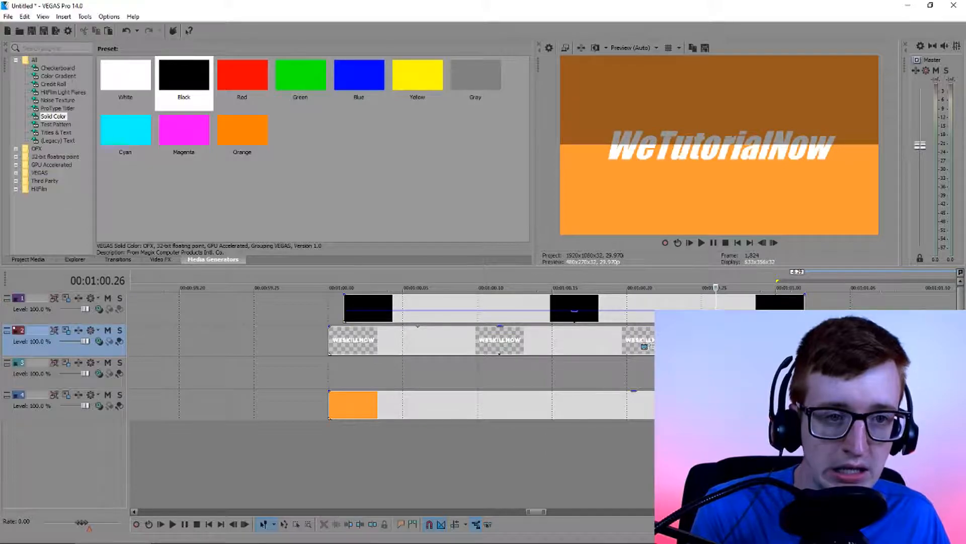
pyautogui.hscroll(3, 717, 341)
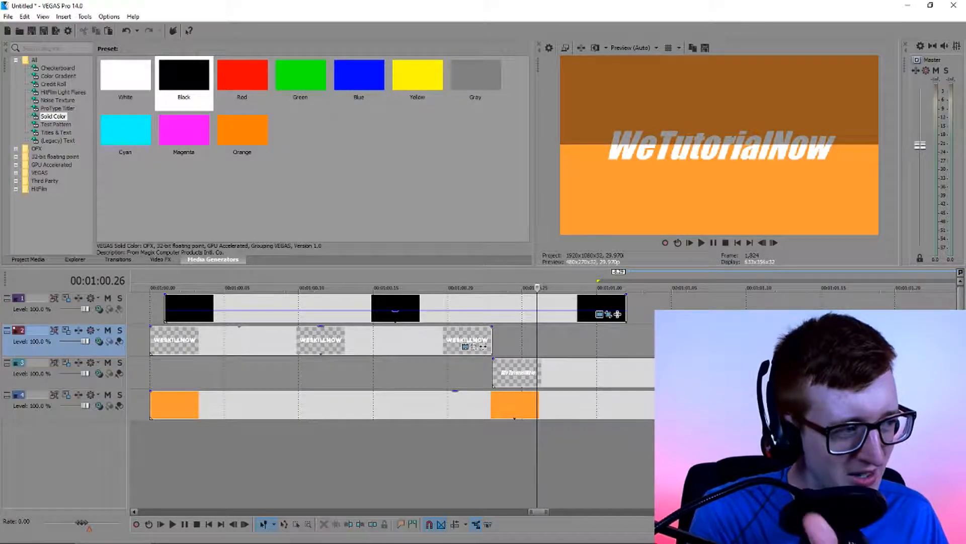
pyautogui.scroll(-2, 716, 341)
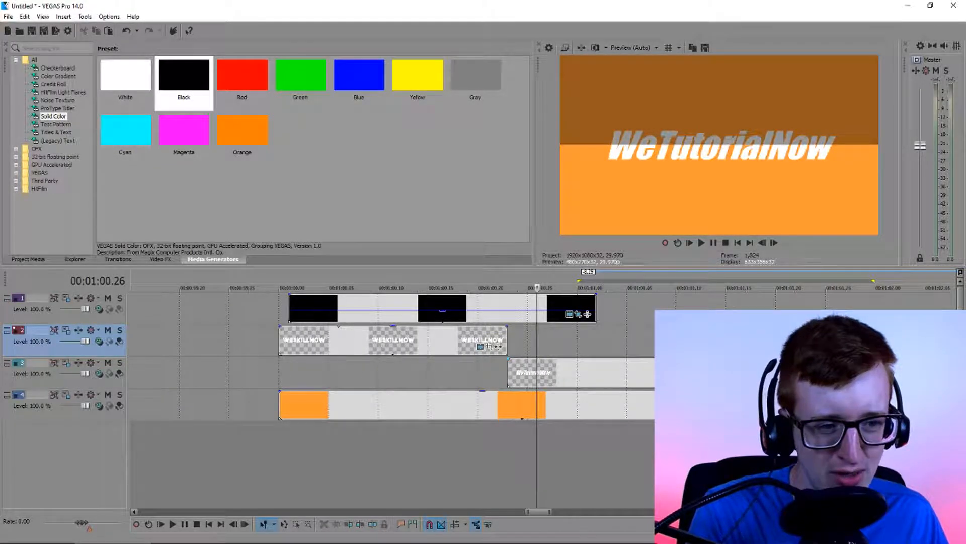
pyautogui.click(887, 378)
pyautogui.click(166, 439)
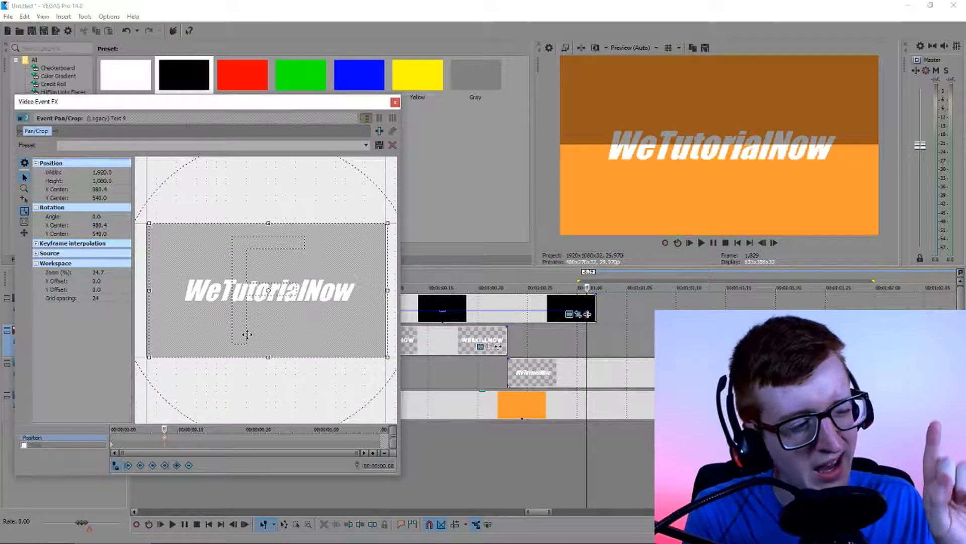
pyautogui.moveTo(247, 334); pyautogui.dragTo(247, 336)
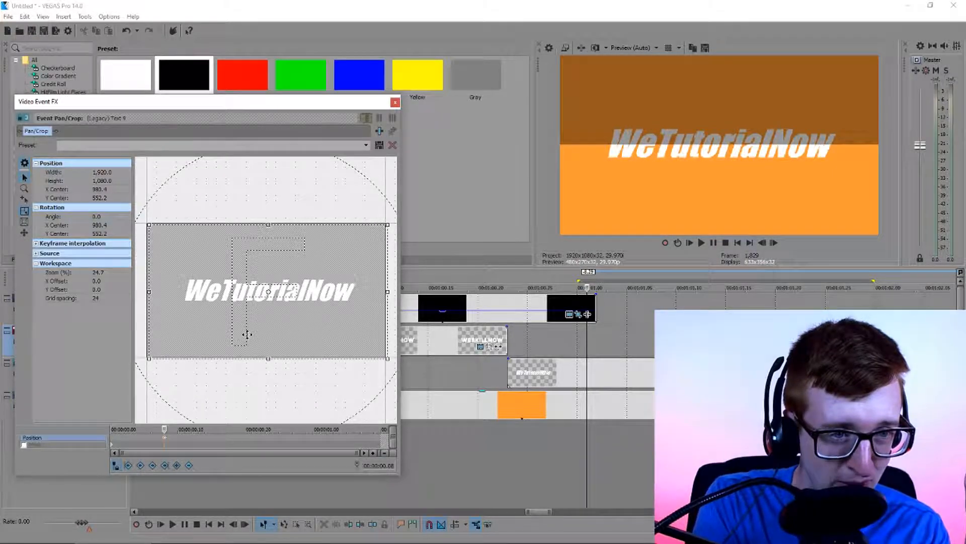
pyautogui.press('Up')
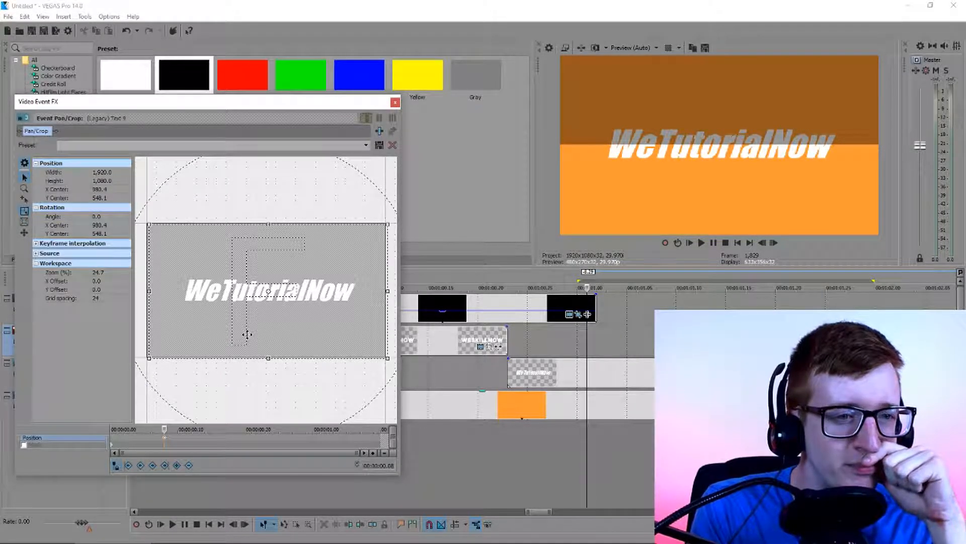
pyautogui.moveTo(247, 334); pyautogui.dragTo(247, 335)
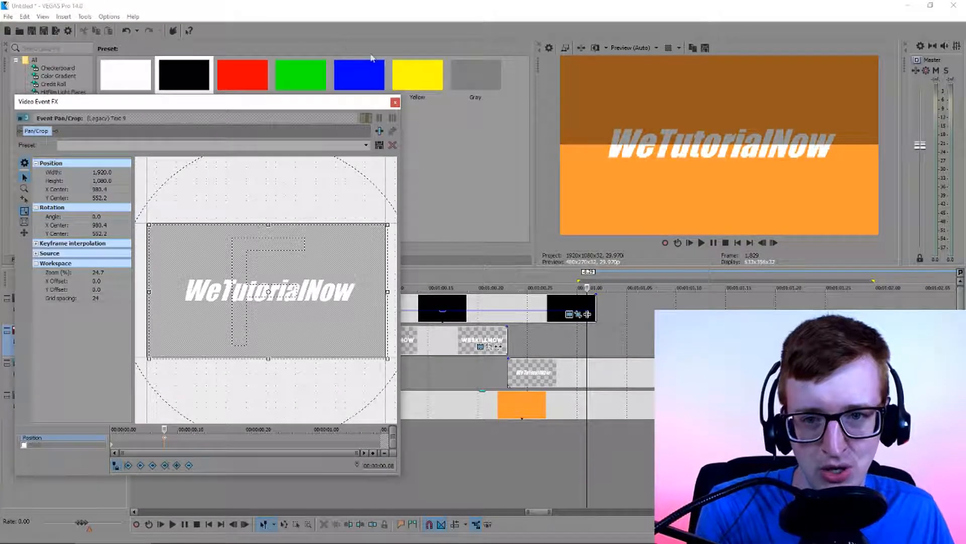
pyautogui.click(395, 102)
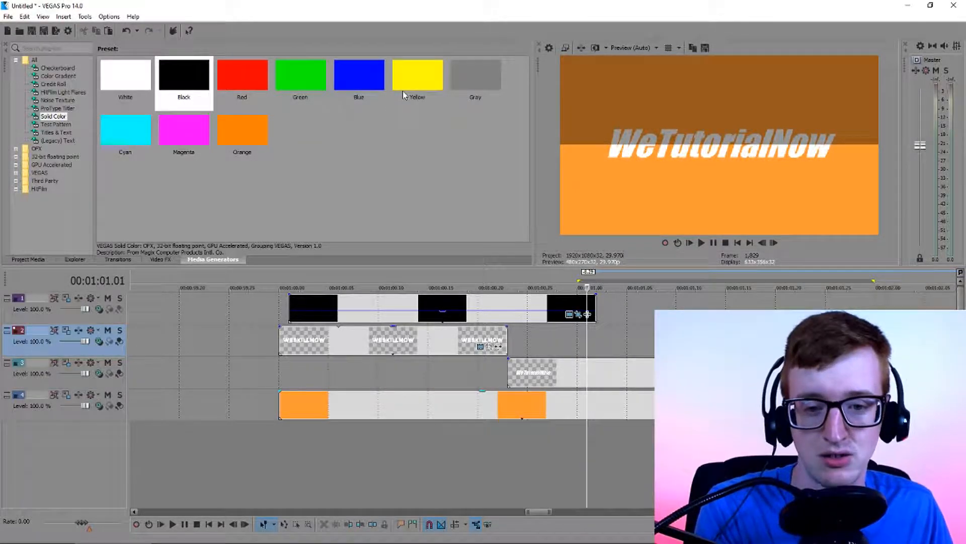
# Delete the semi-transparent black solid clip above the titles and check the uncovered WeTutorialNow title
pyautogui.click(467, 309)
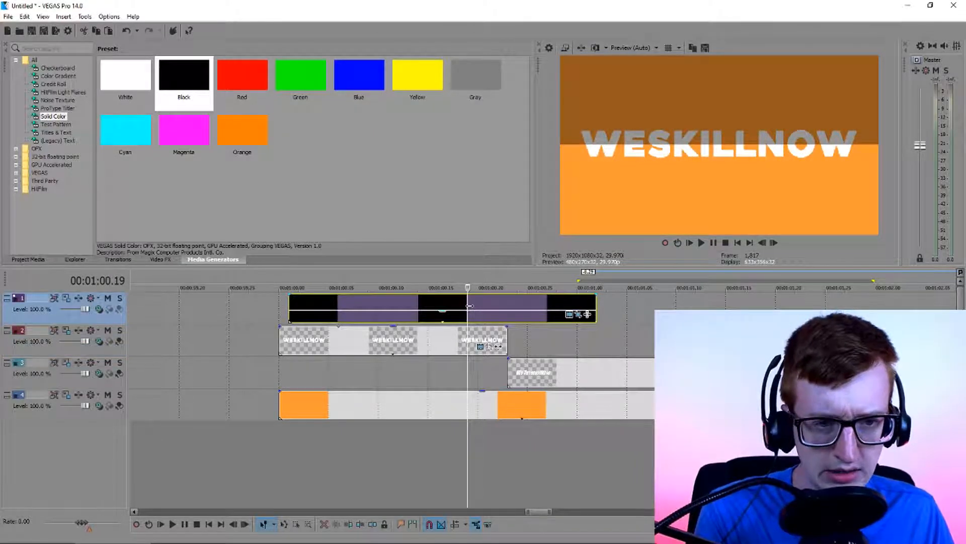
pyautogui.press('Delete')
pyautogui.click(636, 333)
pyautogui.scroll(-1, 587, 331)
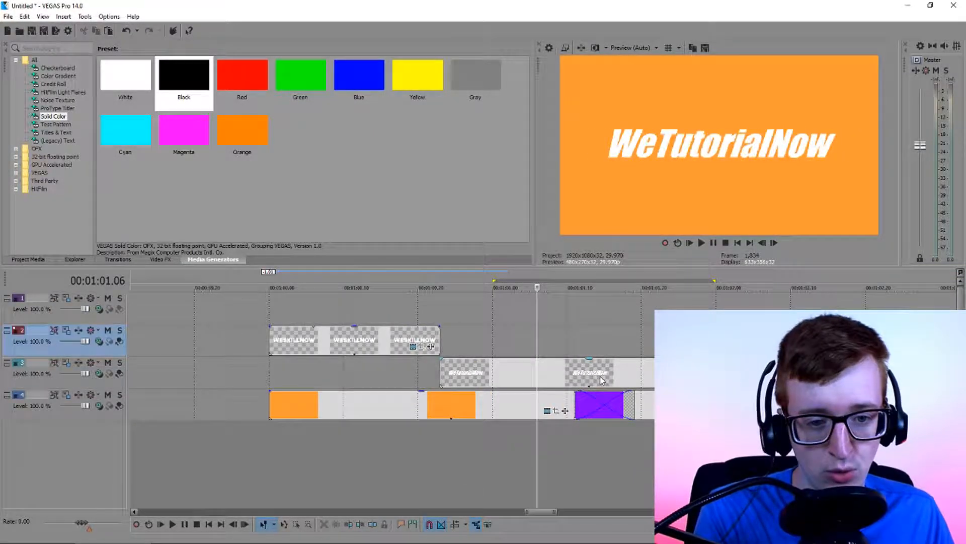
pyautogui.scroll(-1, 579, 373)
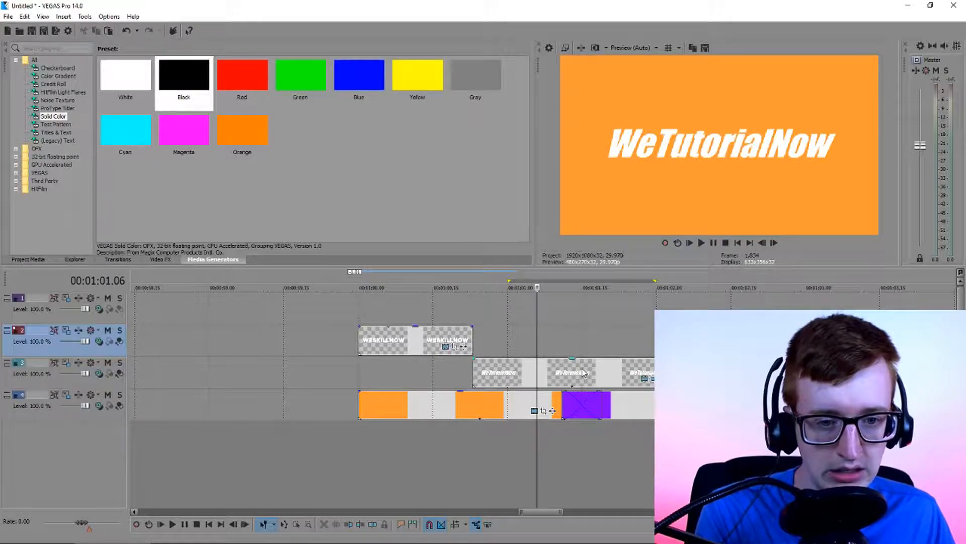
# Compare the size and alignment of the WESKILLNOW and WeTutorialNow titles around their cut
pyautogui.click(420, 321)
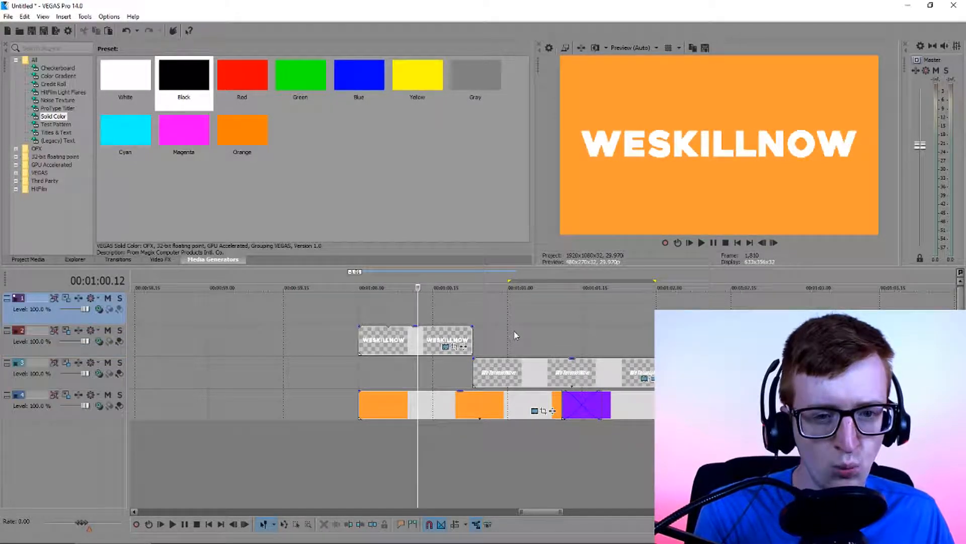
pyautogui.click(513, 334)
pyautogui.click(413, 306)
pyautogui.click(503, 318)
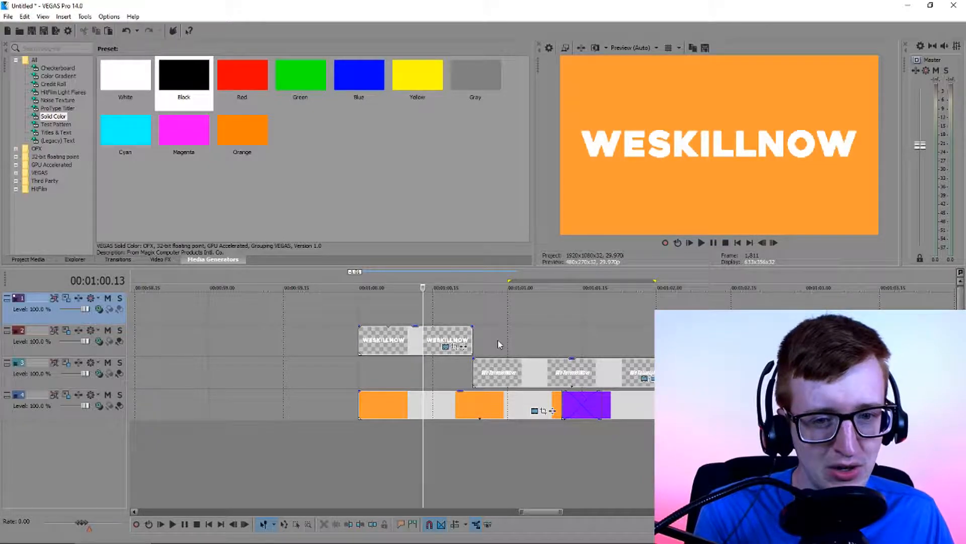
pyautogui.hotkey('ctrl', 'z')
pyautogui.click(433, 323)
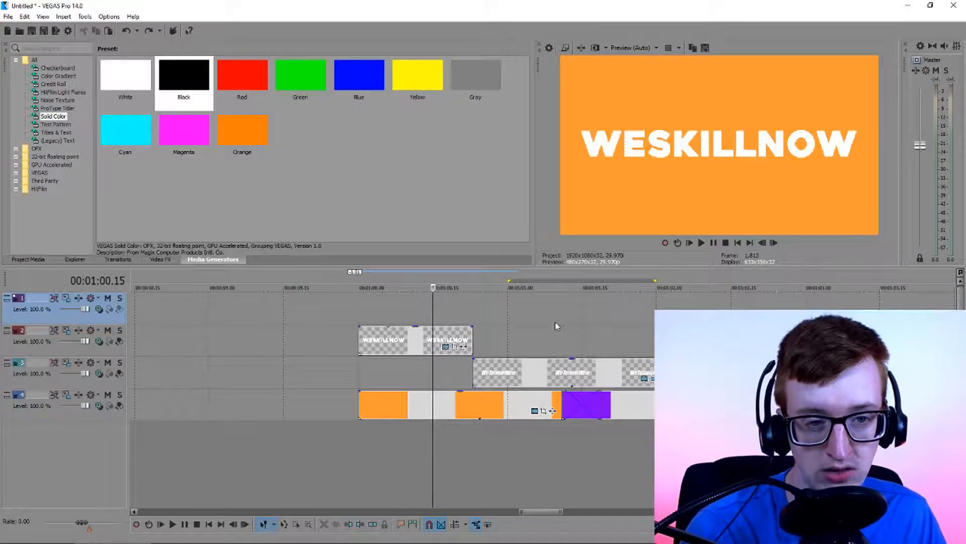
pyautogui.click(492, 341)
# Enlarge the WESKILLNOW title by reducing its Pan/Crop frame to 1,761.5 by 990.8 at 00:00:00.00, and close the settings
pyautogui.click(424, 345)
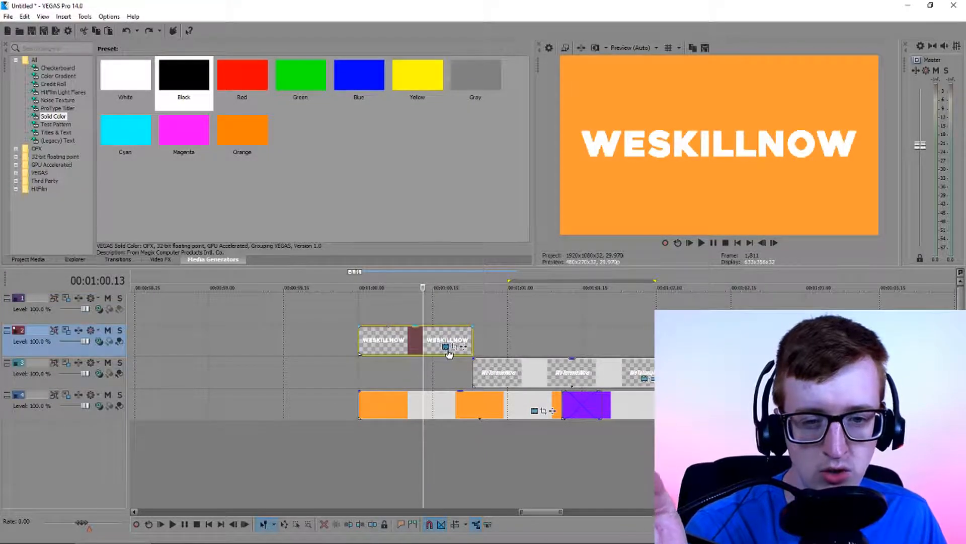
pyautogui.click(445, 346)
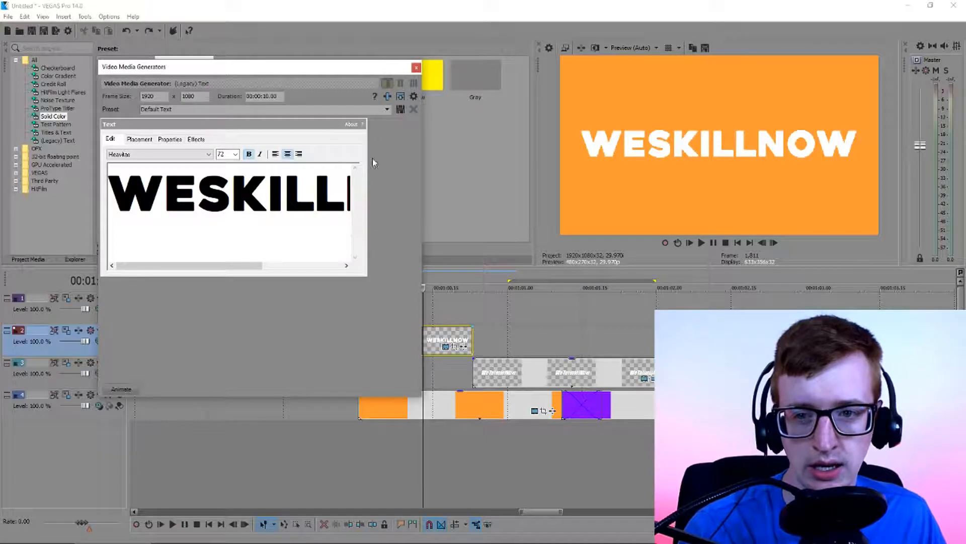
pyautogui.click(417, 68)
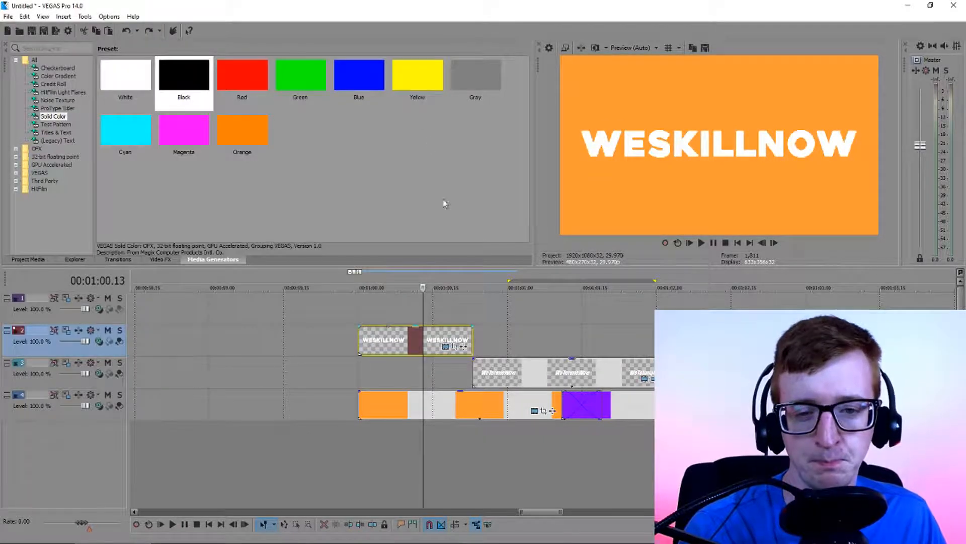
pyautogui.click(454, 346)
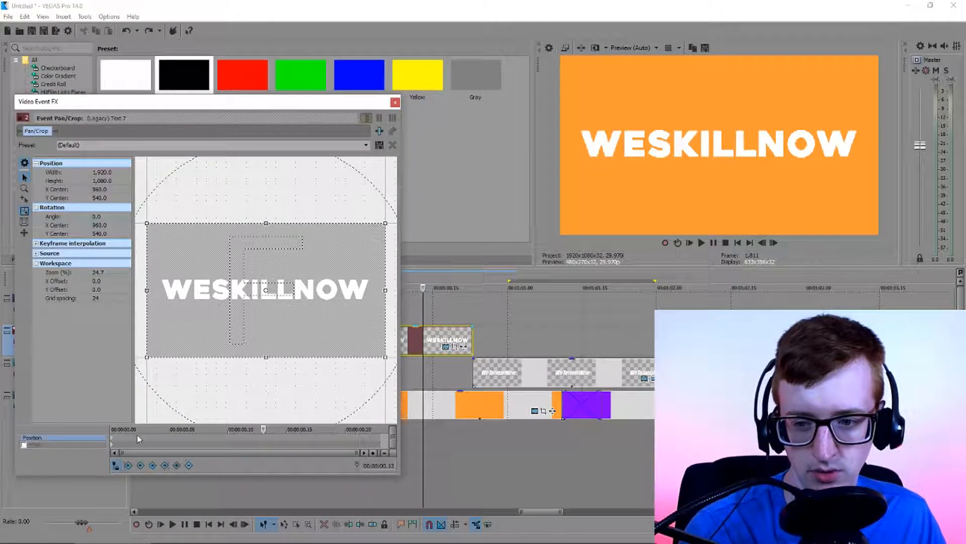
pyautogui.click(111, 441)
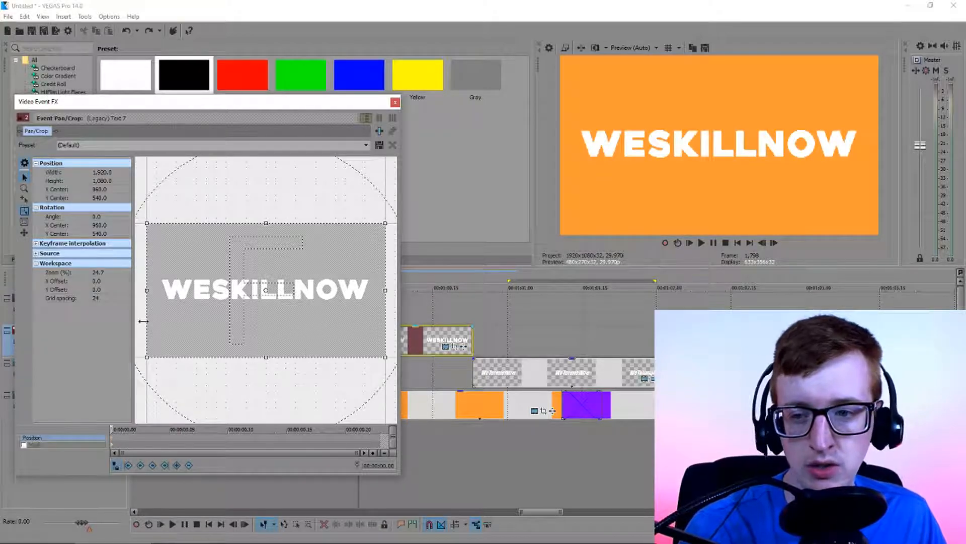
pyautogui.click(25, 222)
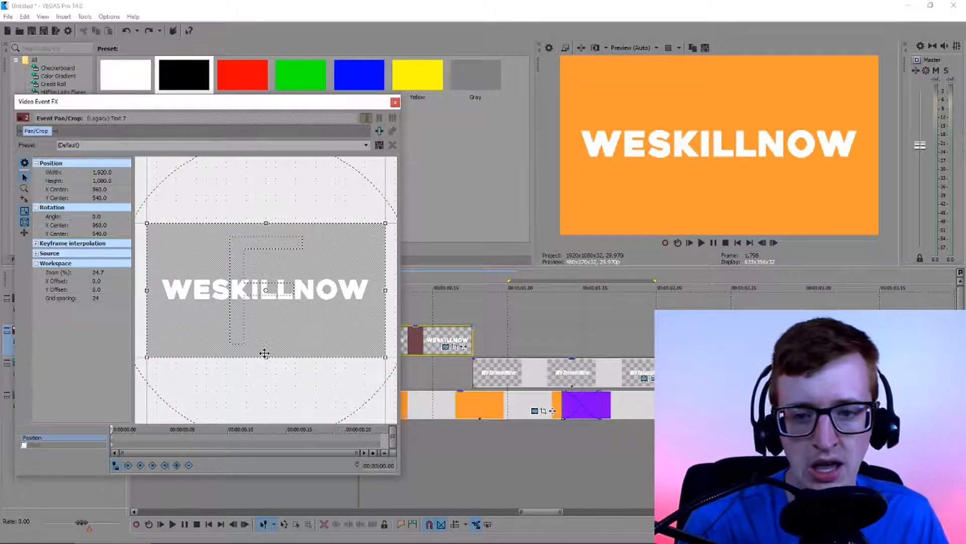
pyautogui.moveTo(266, 357); pyautogui.dragTo(264, 351)
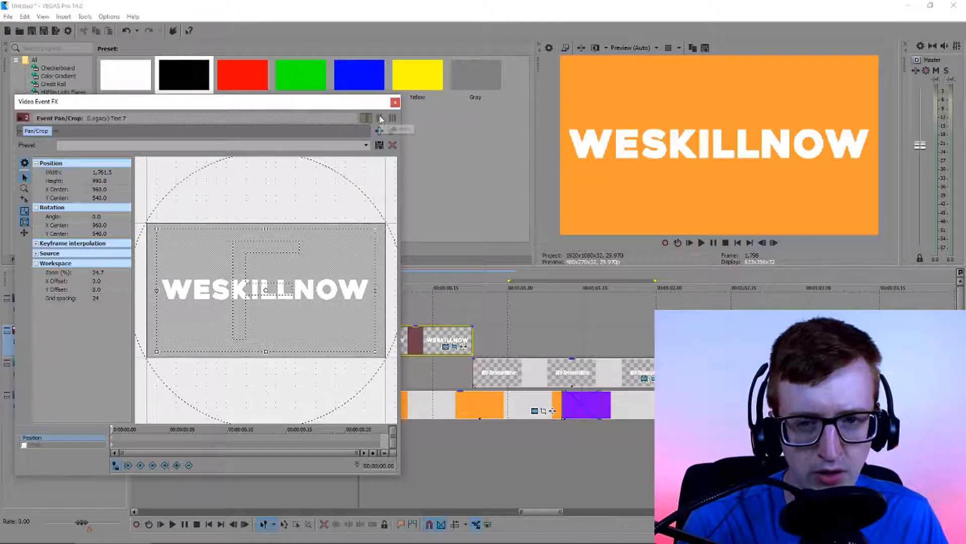
pyautogui.click(395, 102)
# Set the font size of the whole WeTutorialNow text to 90 and close the text settings
pyautogui.click(494, 353)
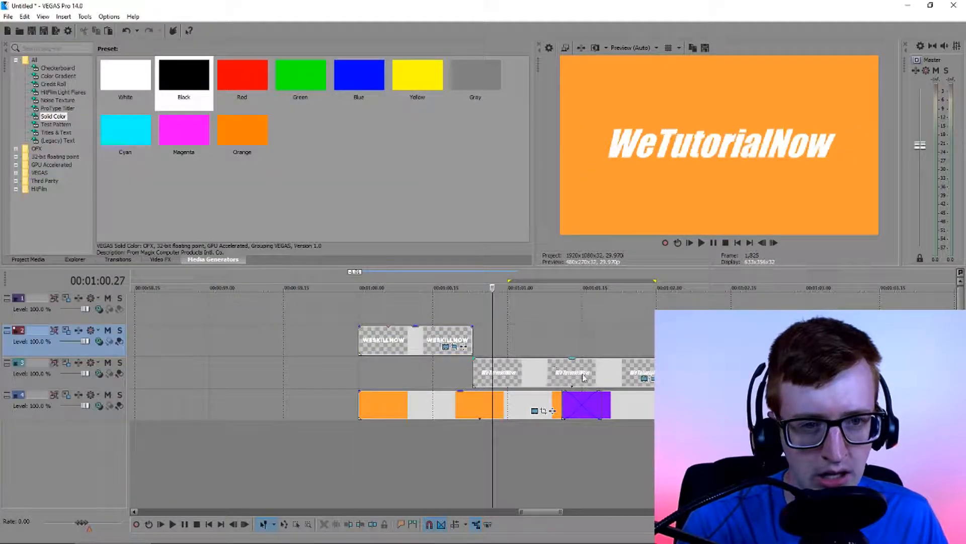
pyautogui.click(645, 378)
pyautogui.click(255, 216)
pyautogui.hotkey('ctrl', 'a')
pyautogui.click(236, 154)
pyautogui.click(222, 275)
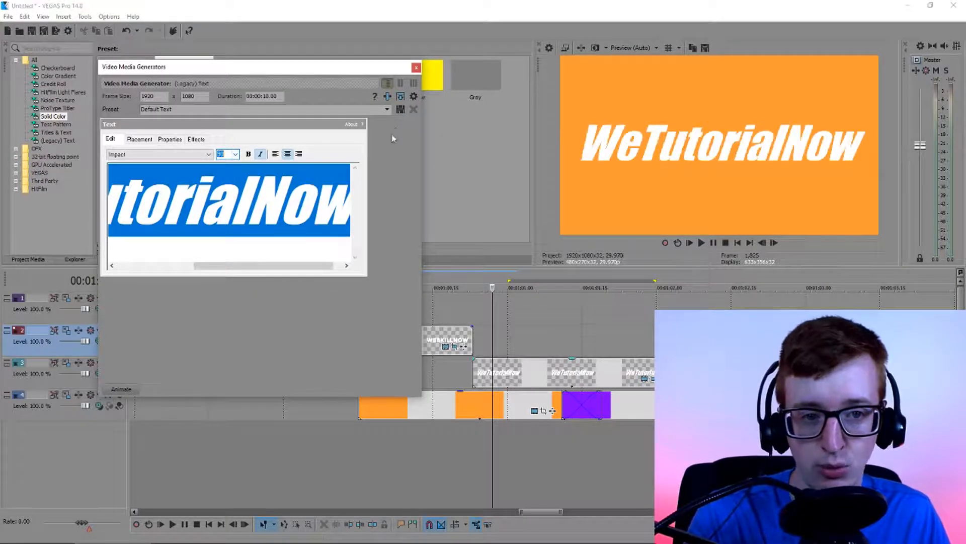
pyautogui.click(416, 66)
# Check the WeTutorialNow title against WESKILLNOW around the cut and inspect its Pan/Crop framing at 00:00:00.08
pyautogui.click(444, 313)
pyautogui.click(497, 330)
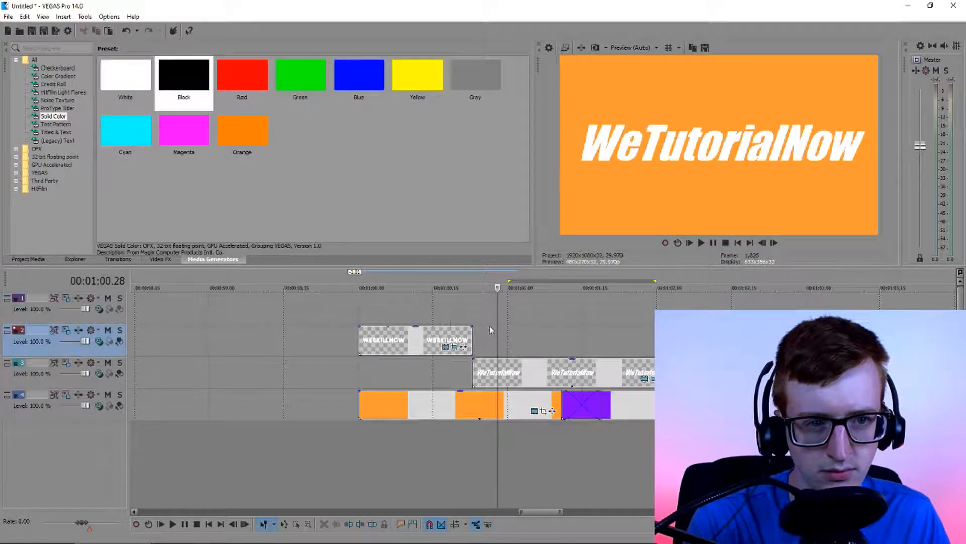
pyautogui.click(413, 305)
pyautogui.click(484, 320)
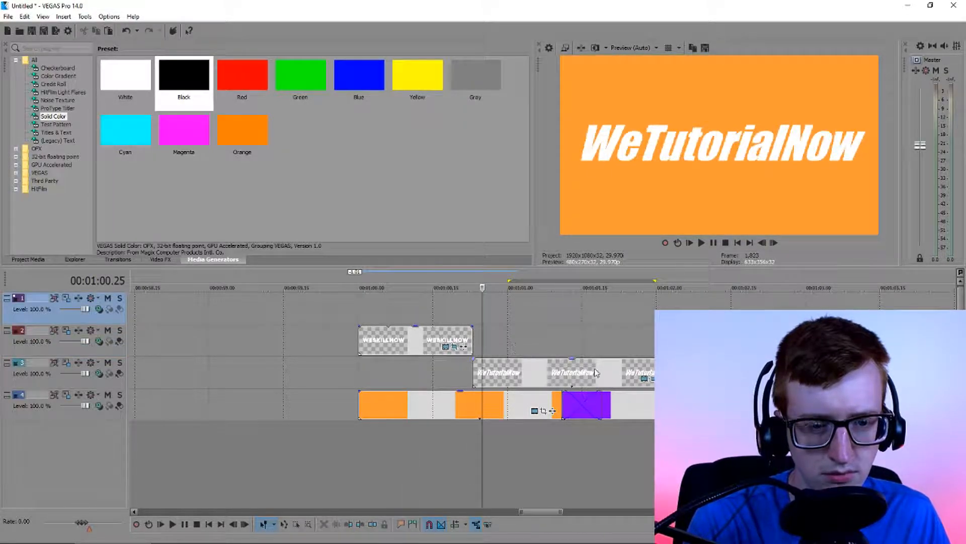
pyautogui.click(645, 378)
pyautogui.click(165, 442)
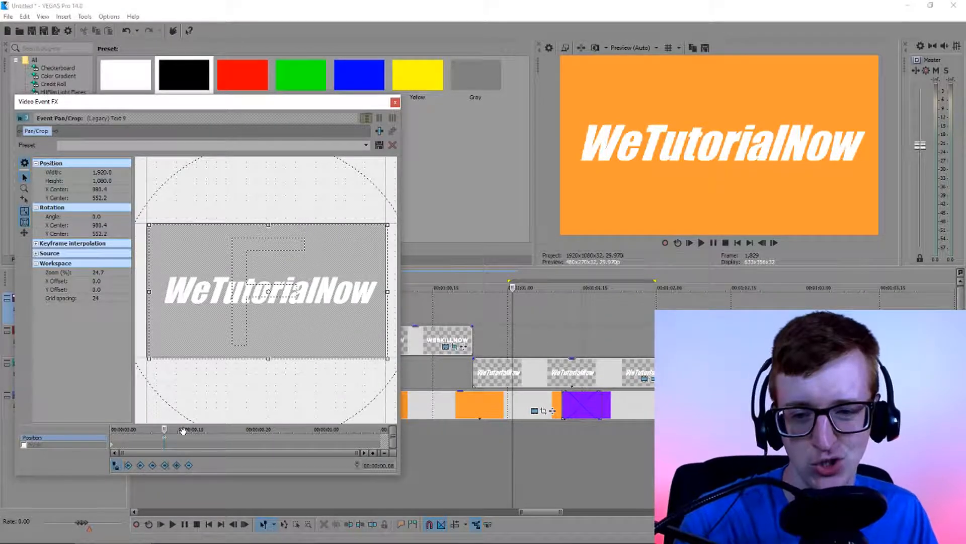
pyautogui.click(395, 102)
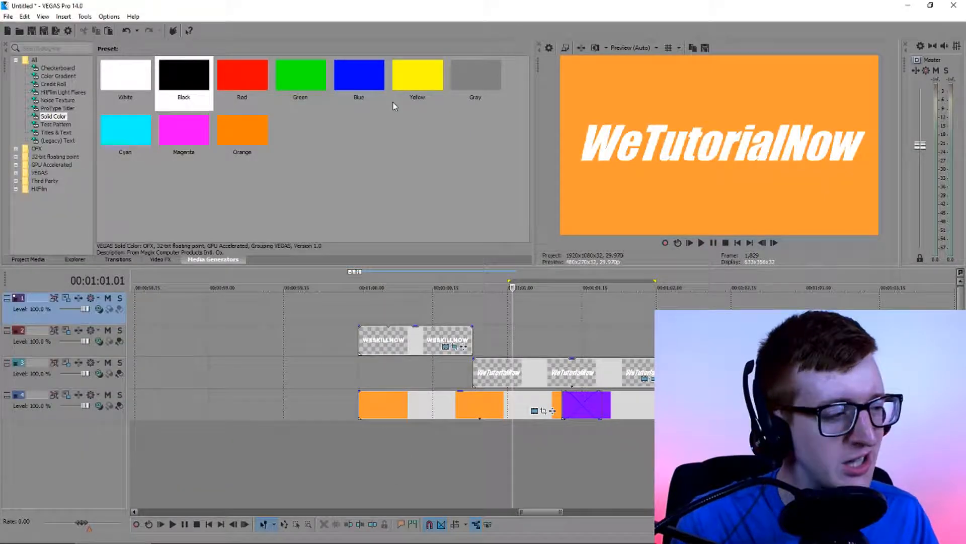
# Open the WeTutorialNow title's Pan/Crop settings, then set its text size to 10 in the text generator
pyautogui.click(652, 379)
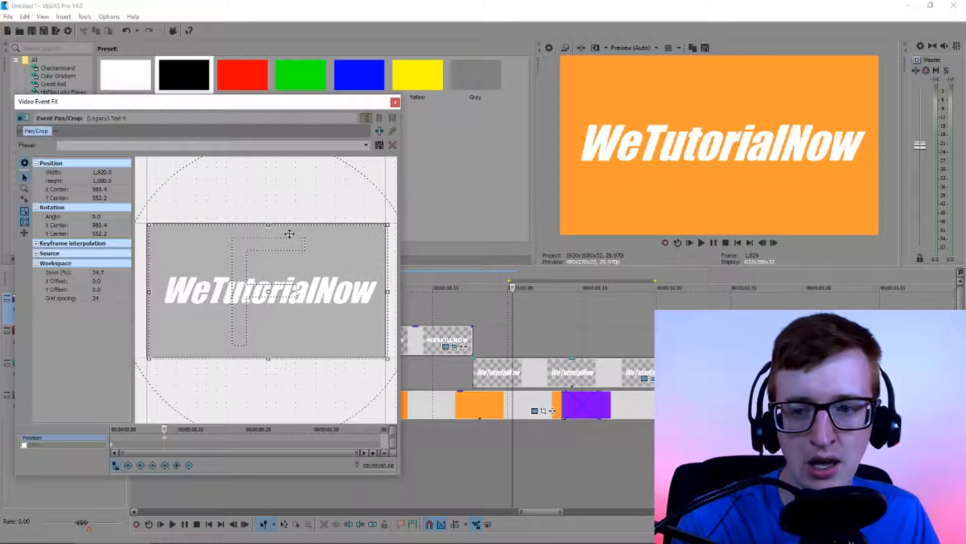
pyautogui.click(640, 377)
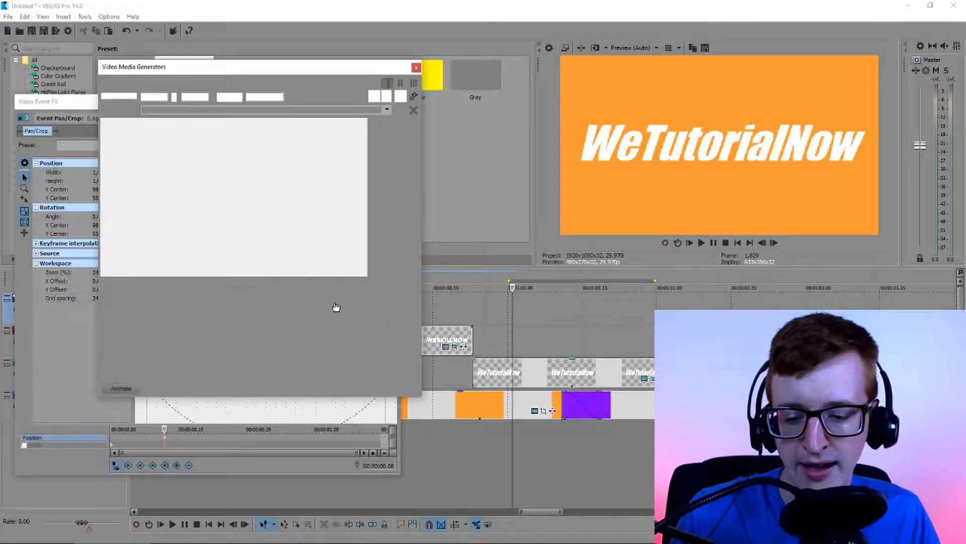
pyautogui.click(235, 155)
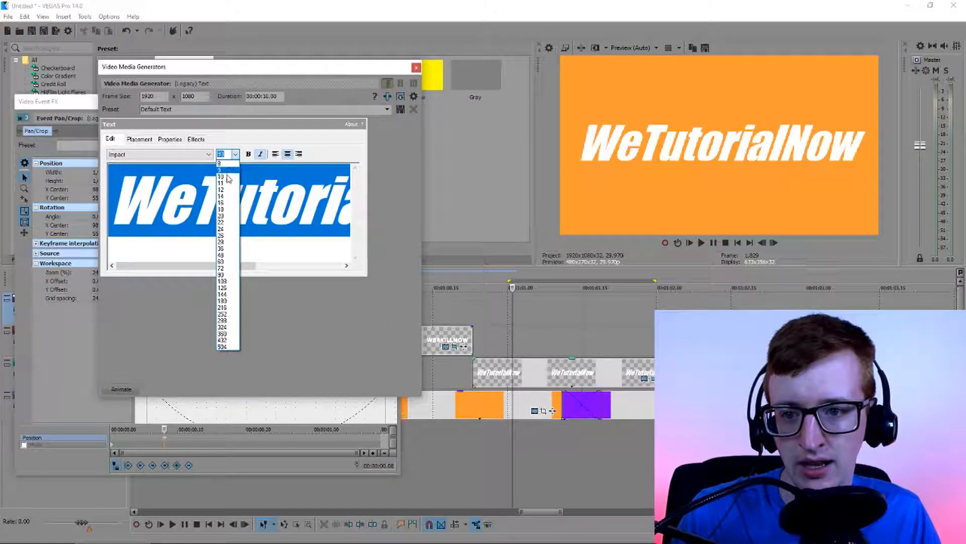
pyautogui.click(227, 175)
pyautogui.click(416, 68)
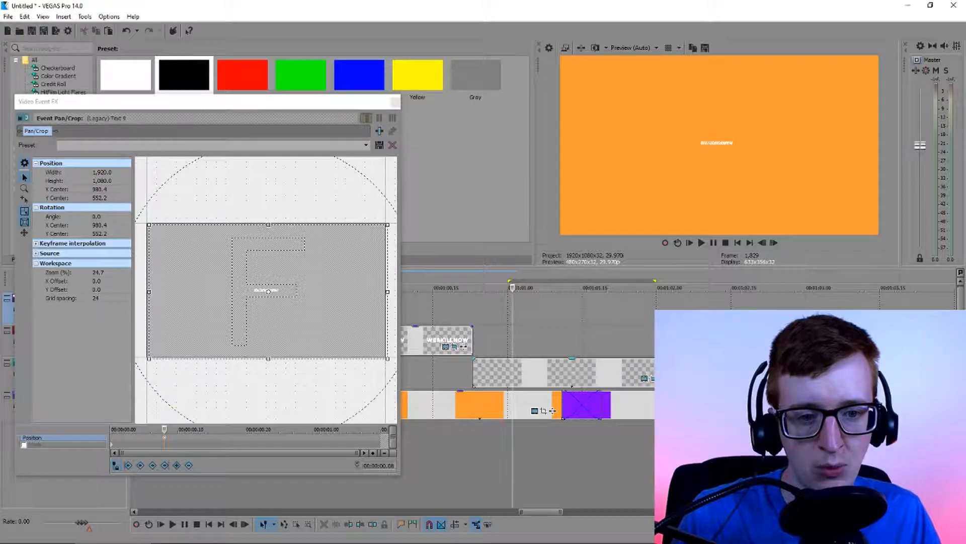
# Try to enlarge the tiny WeTutorialNow text by shrinking its Pan/Crop frame to 89.5 by 50.3, and undo back to the large text
pyautogui.scroll(15, 268, 290)
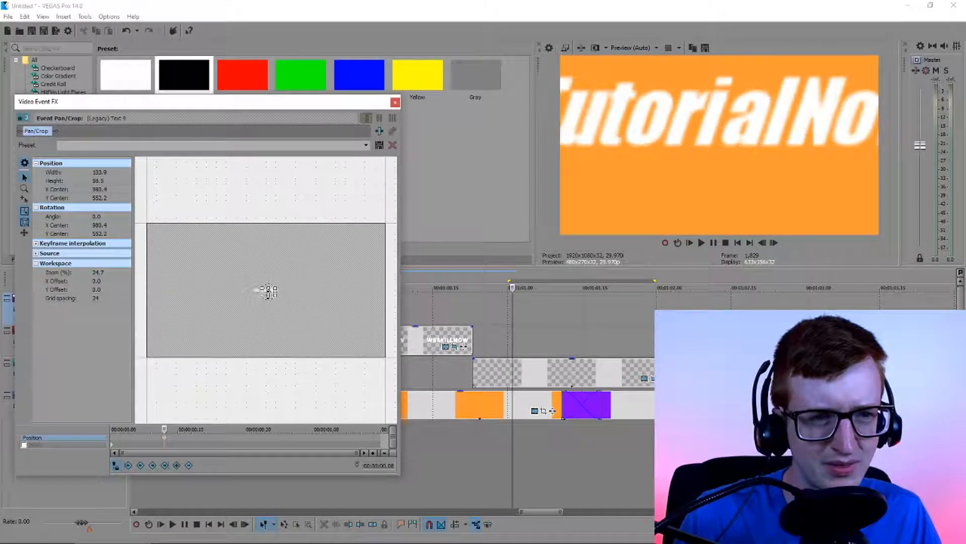
pyautogui.scroll(-5, 268, 291)
pyautogui.scroll(12, 268, 291)
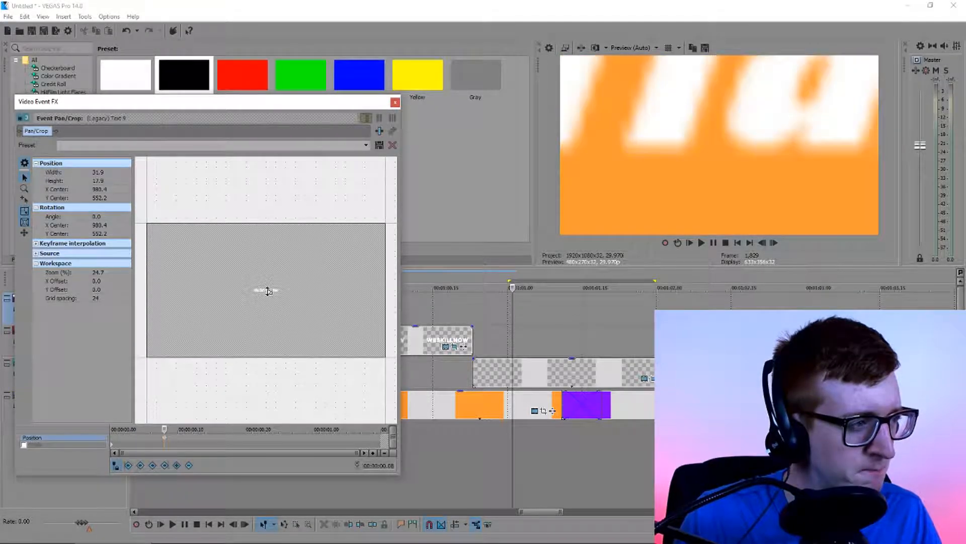
pyautogui.scroll(-5, 268, 291)
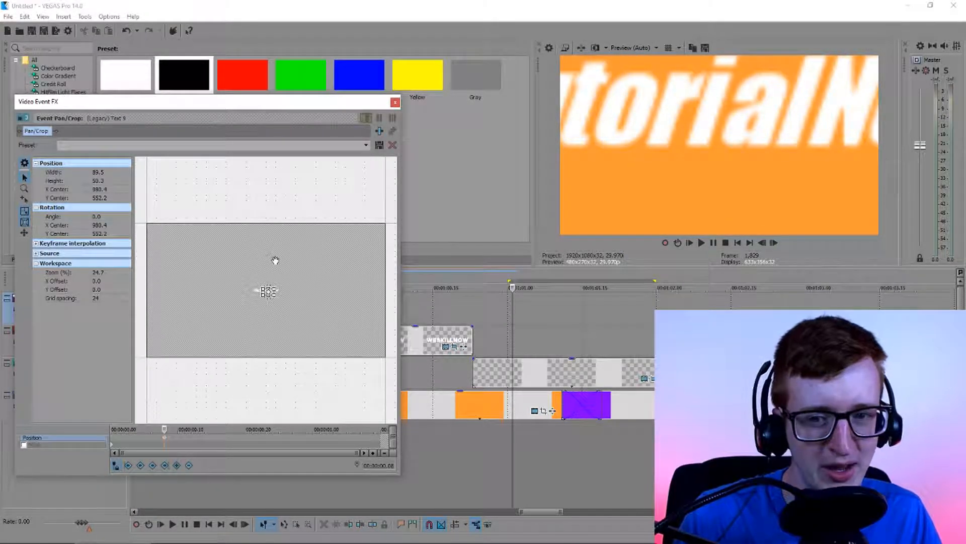
pyautogui.scroll(10, 277, 292)
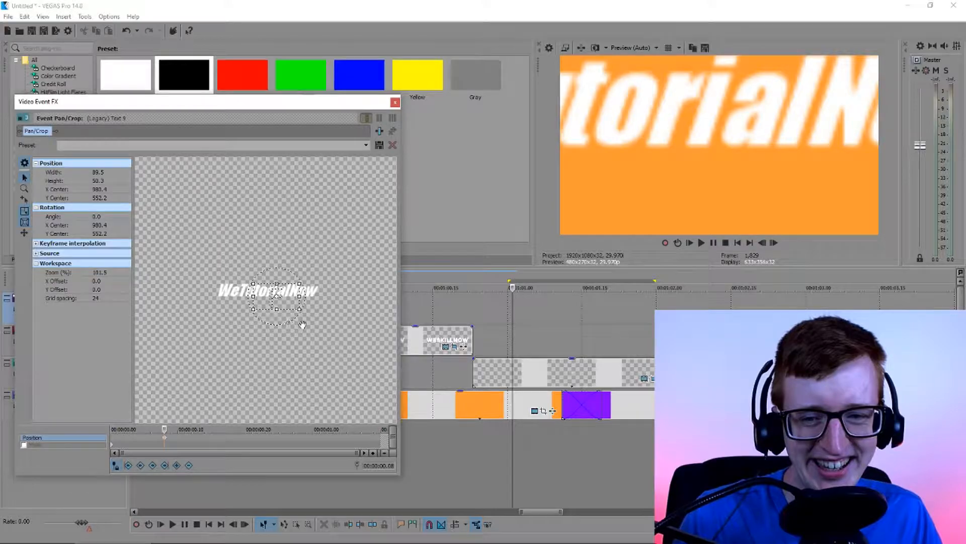
pyautogui.scroll(1, 311, 314)
pyautogui.moveTo(310, 312); pyautogui.dragTo(307, 304)
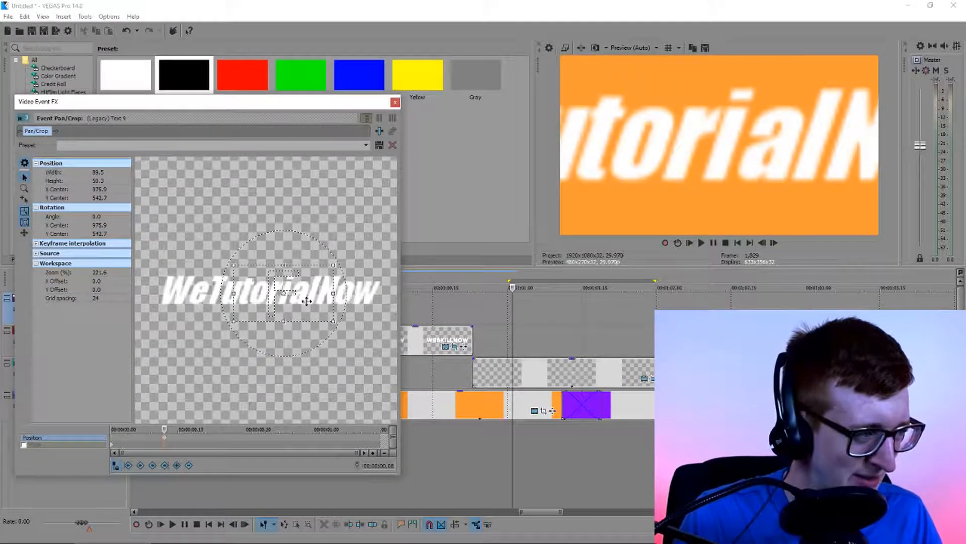
pyautogui.scroll(-3, 309, 311)
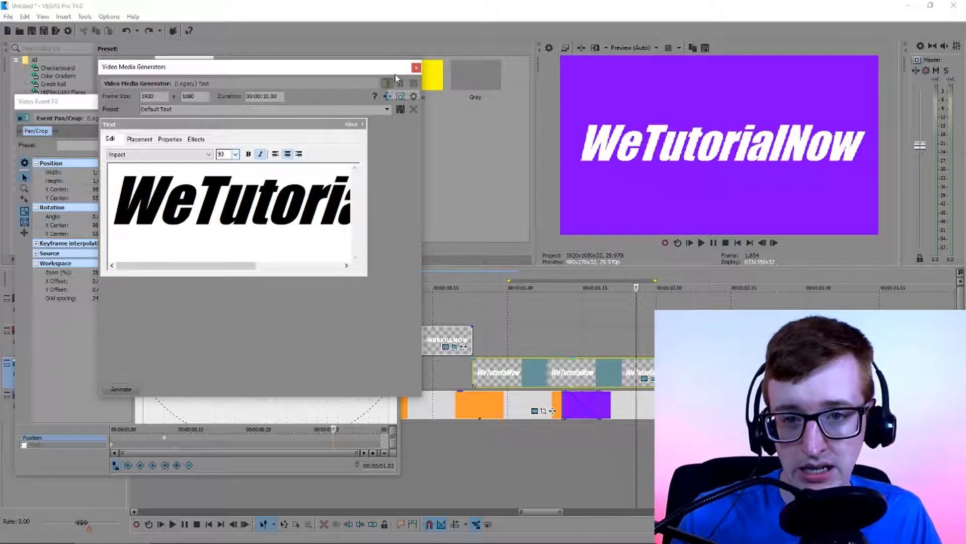
pyautogui.click(416, 67)
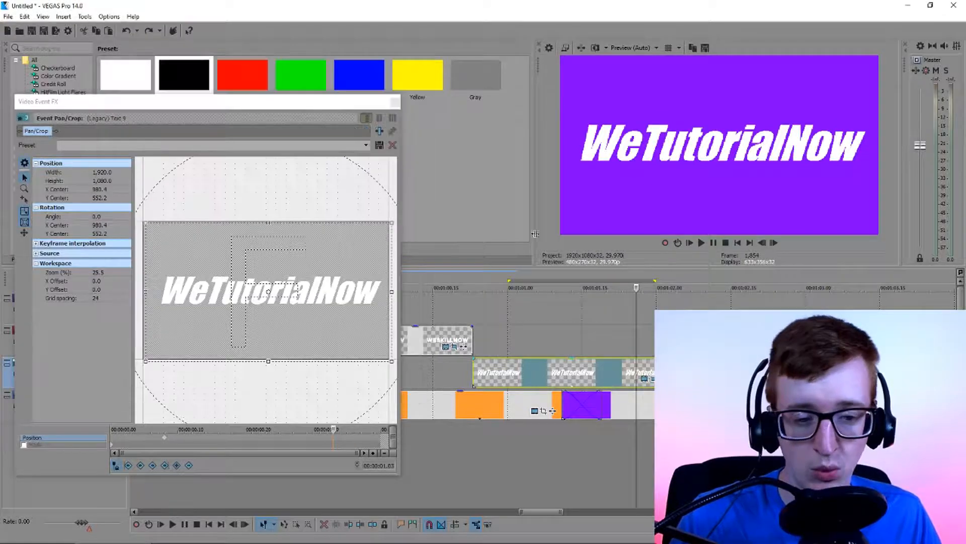
# Shrink the WeTutorialNow title's Pan/Crop frame to 327.4 by 184.2 at 00:00:00.08, look at the preview quality options, and undo the shrink
pyautogui.click(166, 441)
pyautogui.moveTo(268, 361); pyautogui.dragTo(271, 302)
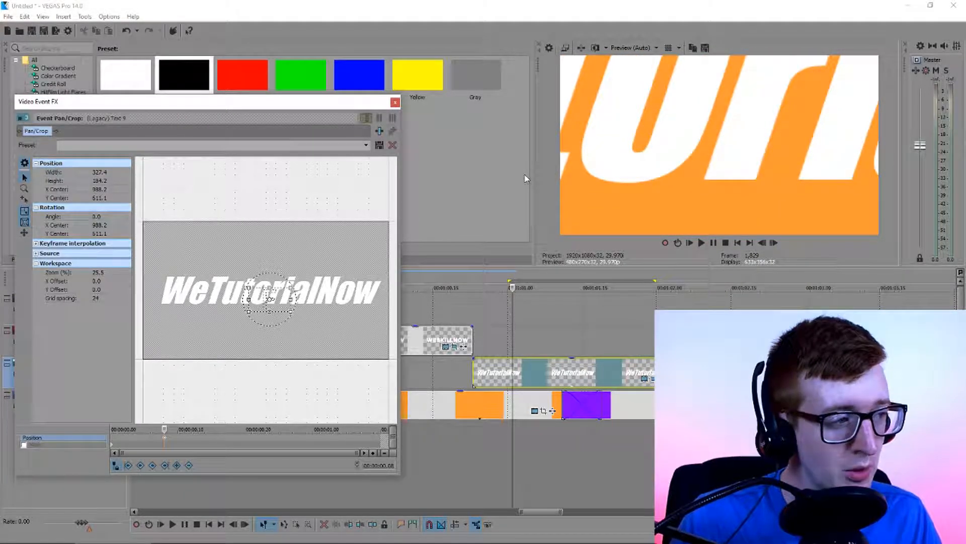
pyautogui.click(631, 48)
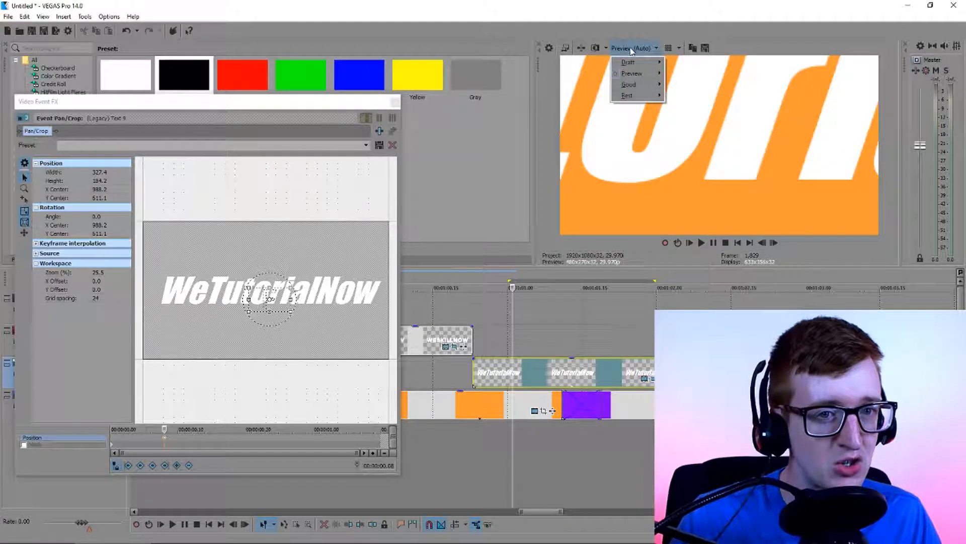
pyautogui.moveTo(635, 75)
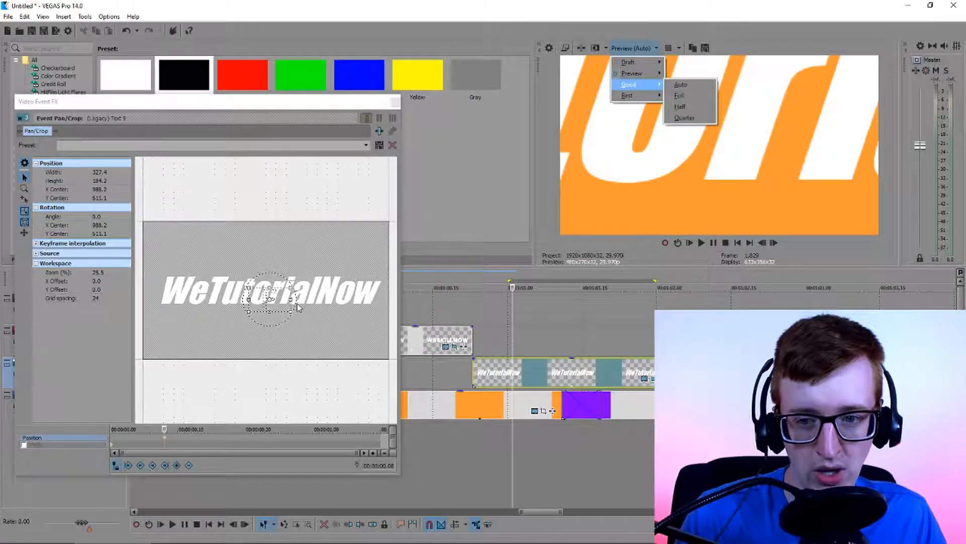
pyautogui.click(277, 309)
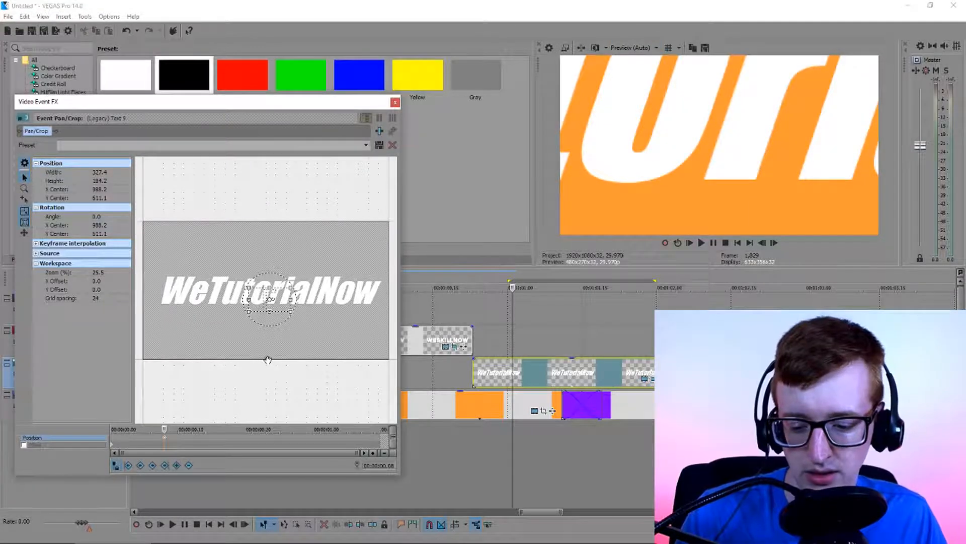
pyautogui.hotkey('ctrl', 'z')
pyautogui.hotkey('ctrl', 'z')
pyautogui.hotkey('ctrl', 'z')
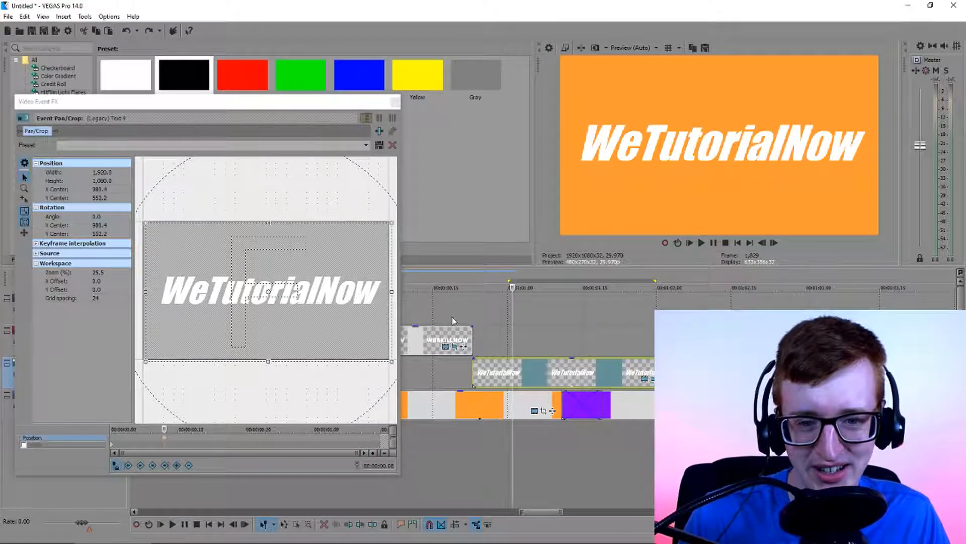
# Reduce the WeTutorialNow title's Pan/Crop frame to 1,822.2 by 1,025.0, compare it with WESKILLNOW around the cut, and close the settings
pyautogui.click(163, 442)
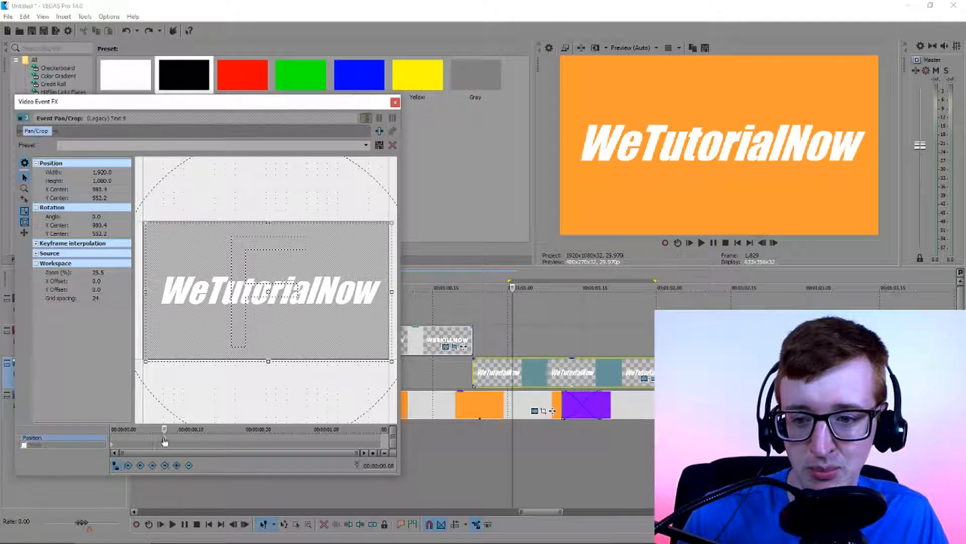
pyautogui.moveTo(268, 362); pyautogui.dragTo(270, 358)
pyautogui.click(457, 314)
pyautogui.click(488, 322)
pyautogui.click(439, 315)
pyautogui.click(476, 323)
pyautogui.click(427, 316)
pyautogui.click(428, 328)
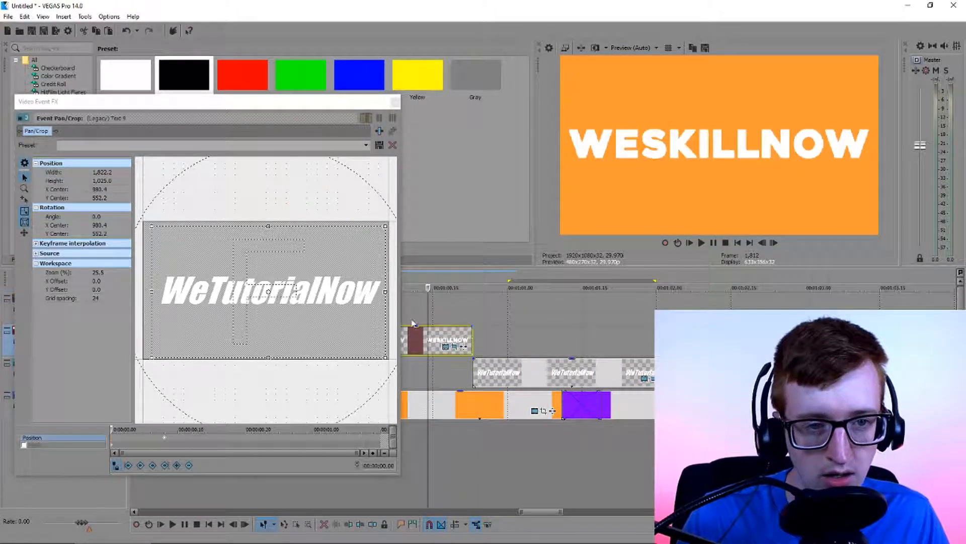
pyautogui.click(488, 323)
pyautogui.click(424, 316)
pyautogui.click(508, 335)
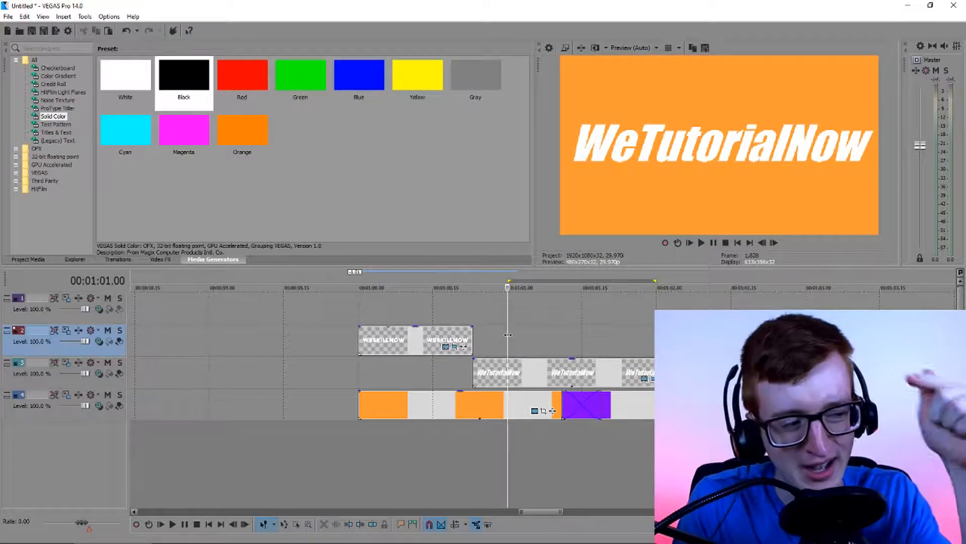
# Save the project on the Desktop as howtomakeanintro.veg
pyautogui.hotkey('ctrl', 's')
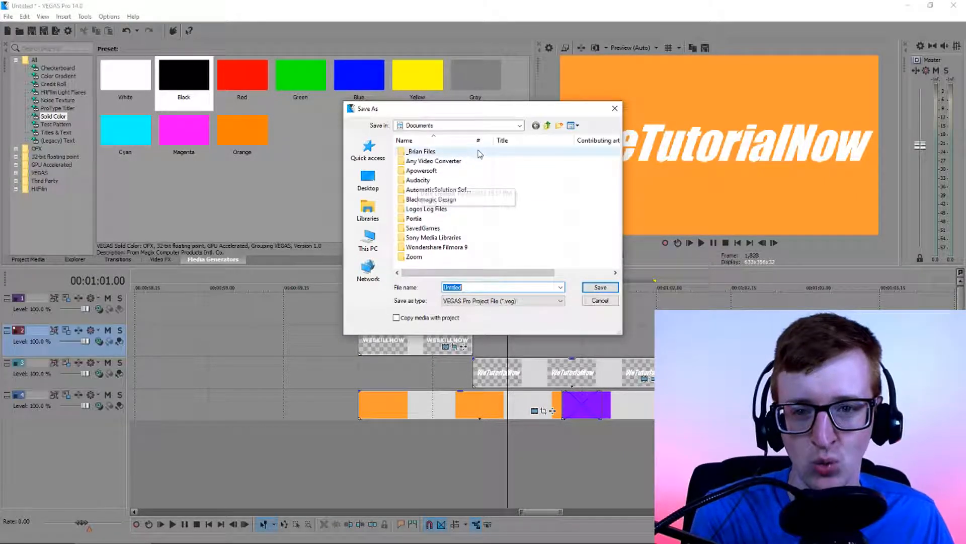
pyautogui.click(366, 179)
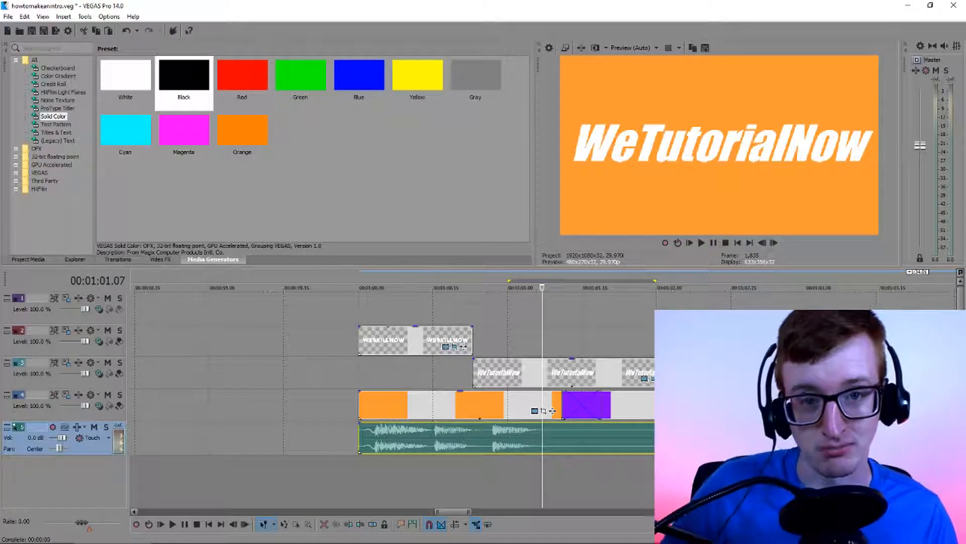
# Examine the music clip's waveform beneath the intro clips along the timeline at several zoom levels
pyautogui.click(755, 437)
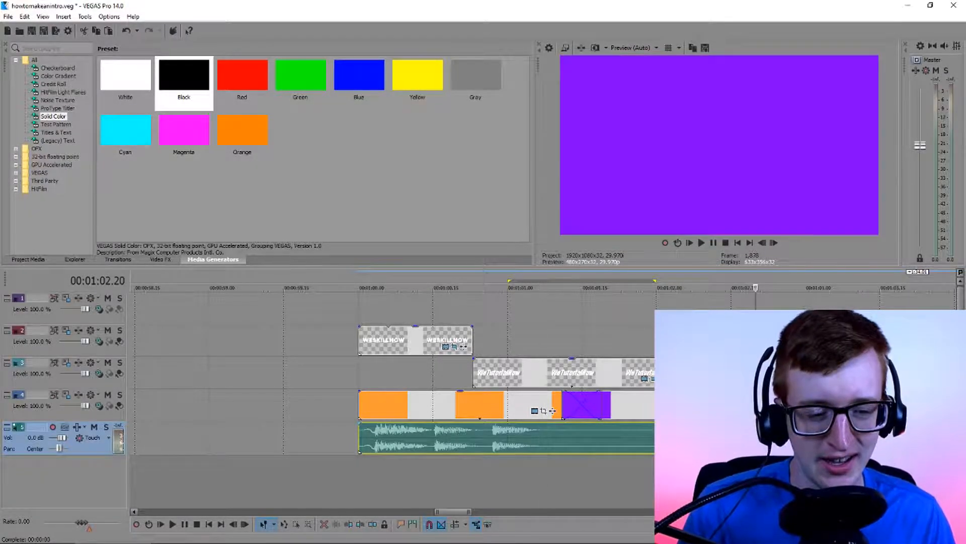
pyautogui.scroll(-5, 755, 437)
pyautogui.click(572, 430)
pyautogui.scroll(1, 533, 434)
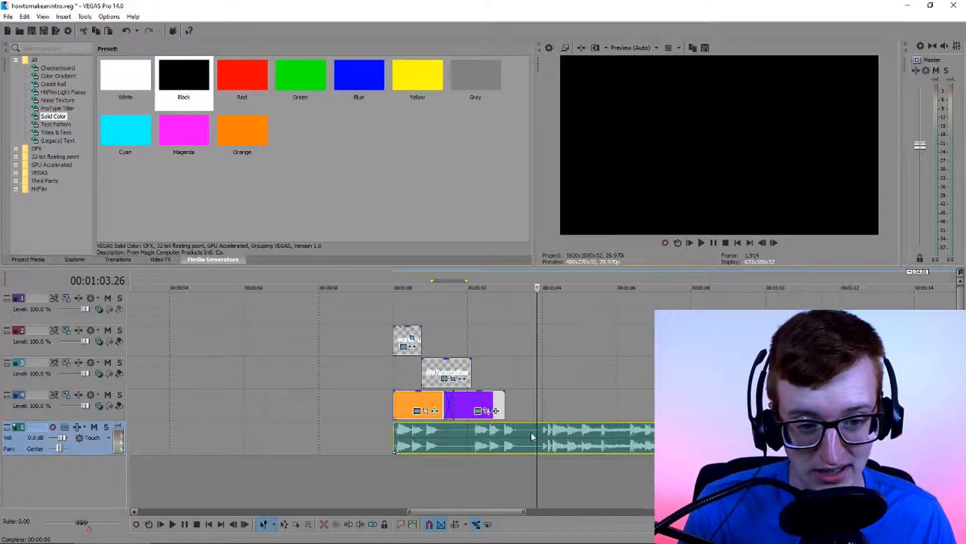
pyautogui.scroll(-6, 422, 445)
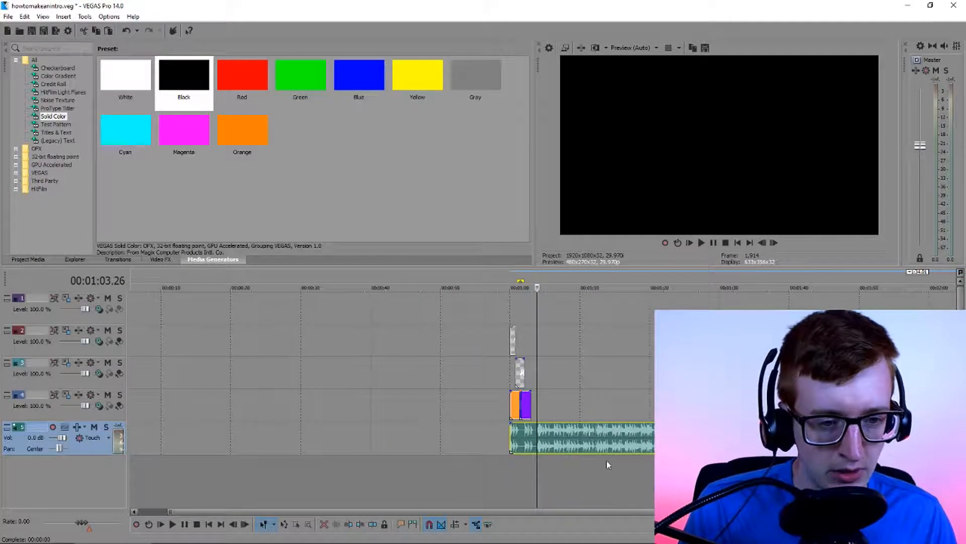
pyautogui.scroll(1, 587, 458)
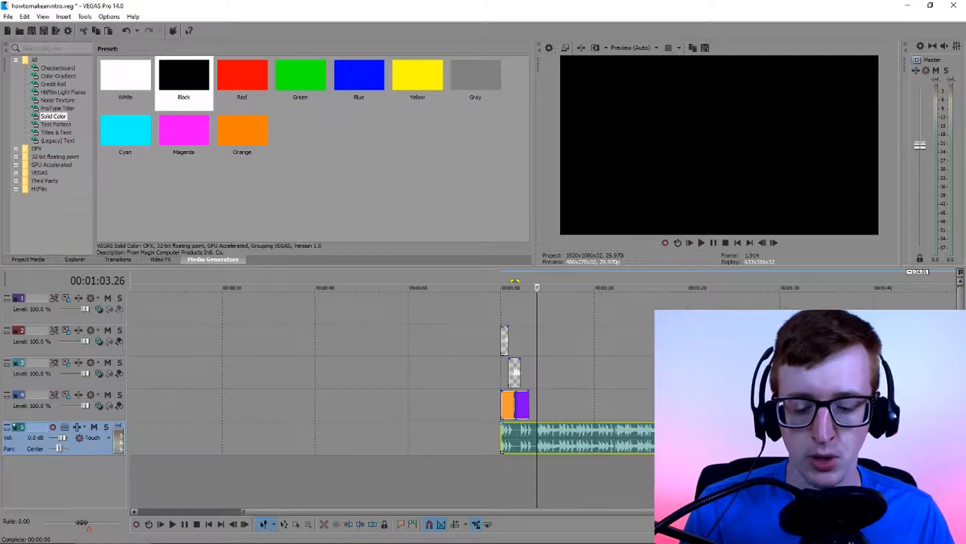
pyautogui.scroll(1, 654, 435)
pyautogui.scroll(-1, 654, 433)
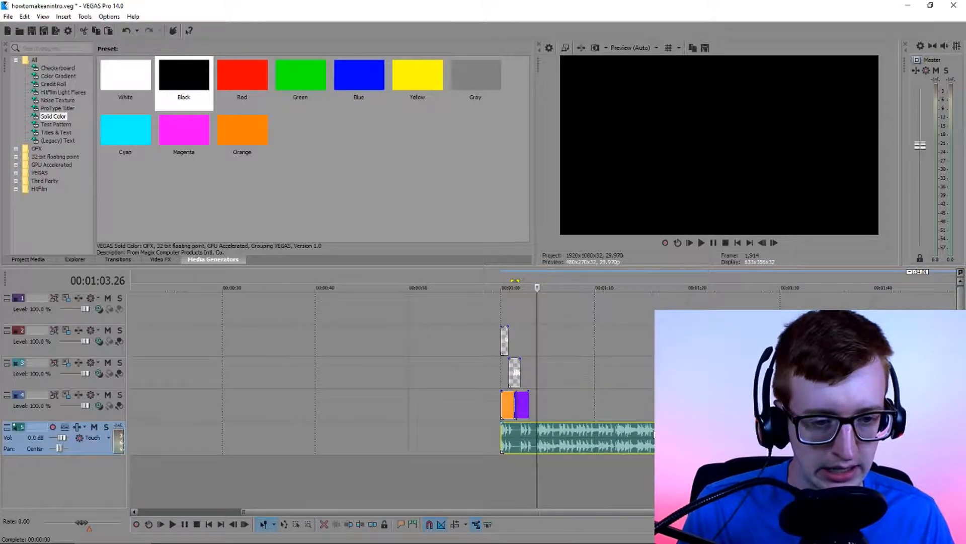
pyautogui.scroll(-1, 655, 434)
pyautogui.scroll(1, 654, 435)
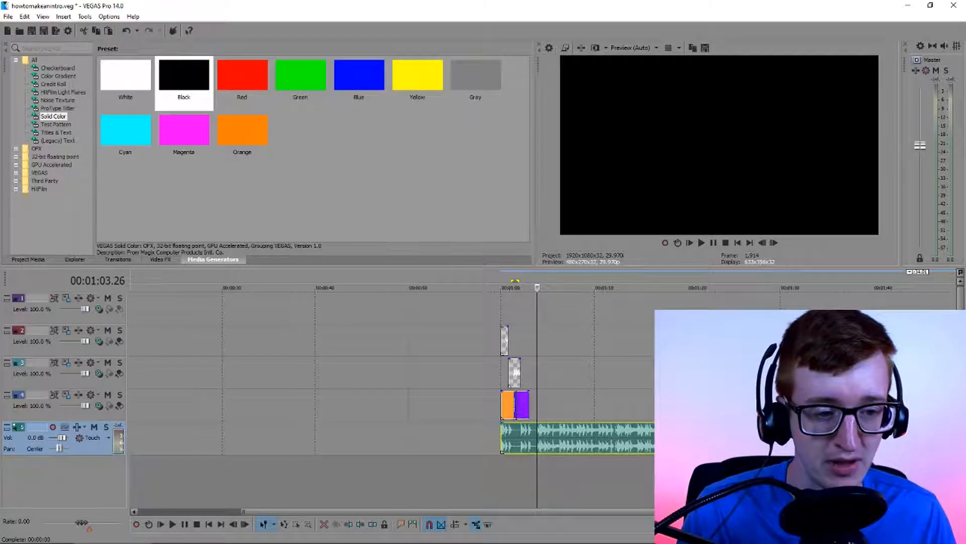
pyautogui.scroll(-1, 537, 383)
# Move the music clip earlier to start at about 12 seconds, and play it from 00:00:48.00
pyautogui.moveTo(733, 424); pyautogui.dragTo(394, 424)
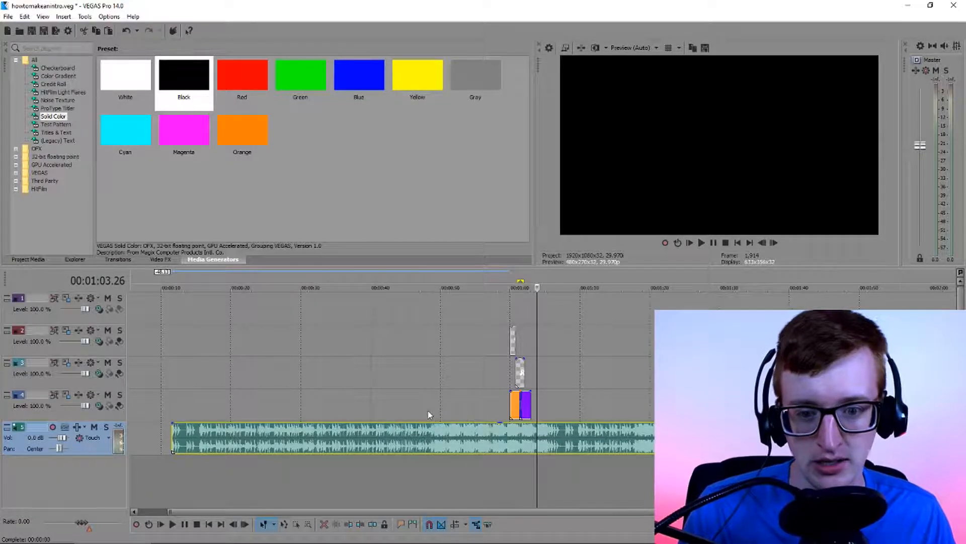
pyautogui.click(428, 415)
pyautogui.press('space')
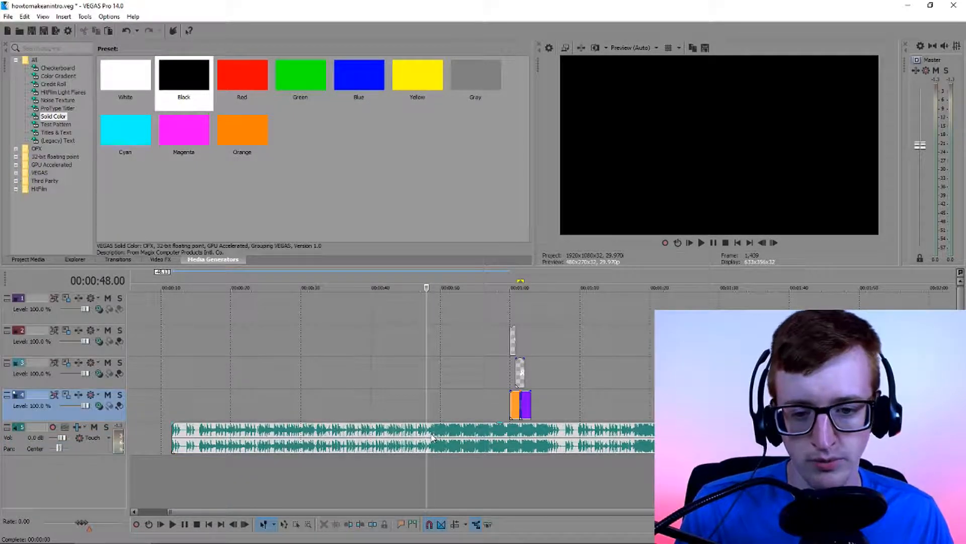
# Split the music clip at 00:00:47.17 and delete the part before the split
pyautogui.click(423, 441)
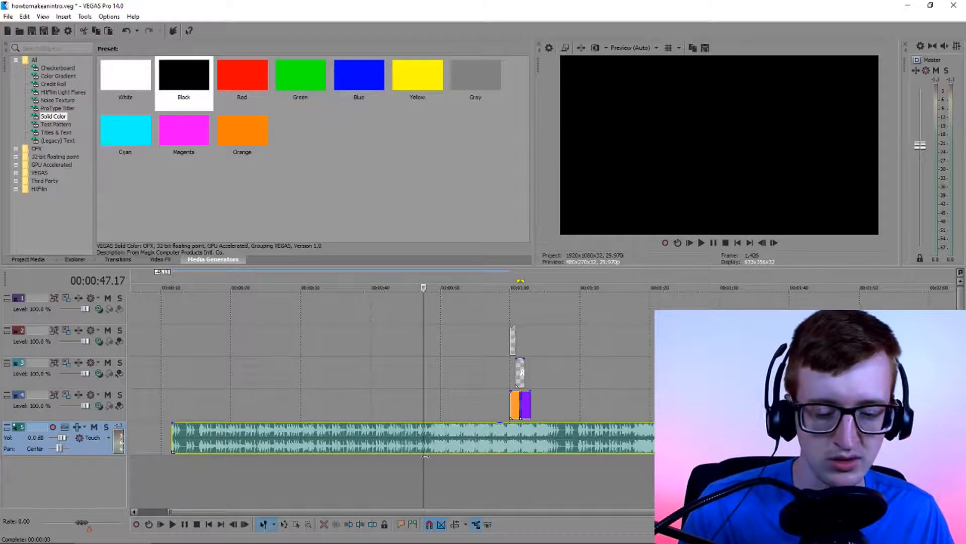
pyautogui.press('s')
pyautogui.click(395, 440)
pyautogui.press('Delete')
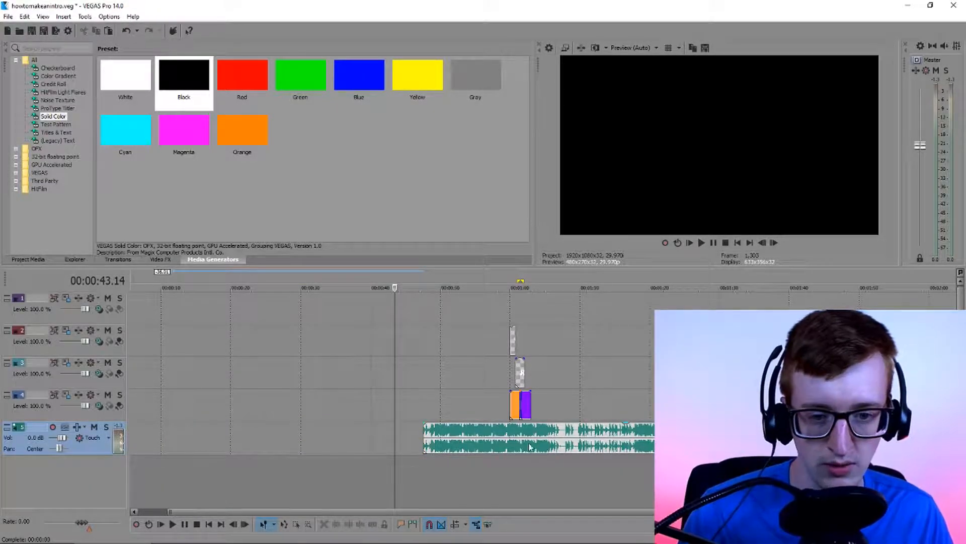
# Move the trimmed music clip earlier to end at about 00:00:59, and play its ending from around 00:00:54
pyautogui.click(482, 443)
pyautogui.moveTo(568, 443); pyautogui.dragTo(360, 444)
pyautogui.click(224, 413)
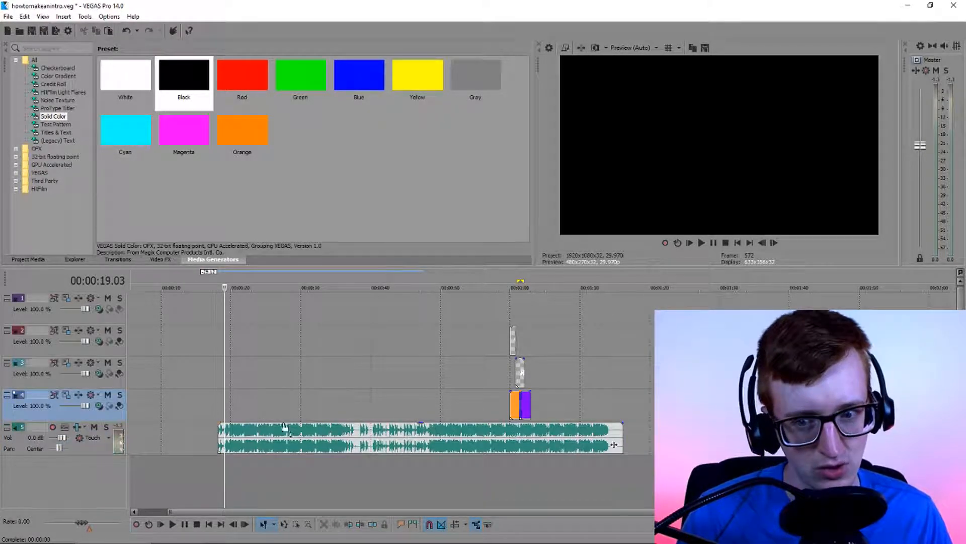
pyautogui.moveTo(432, 444); pyautogui.dragTo(328, 444)
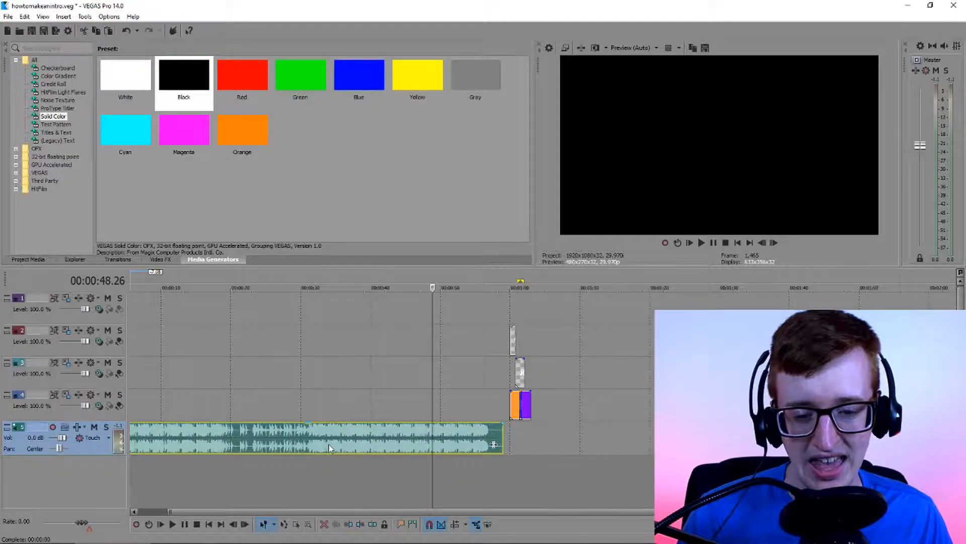
pyautogui.click(471, 404)
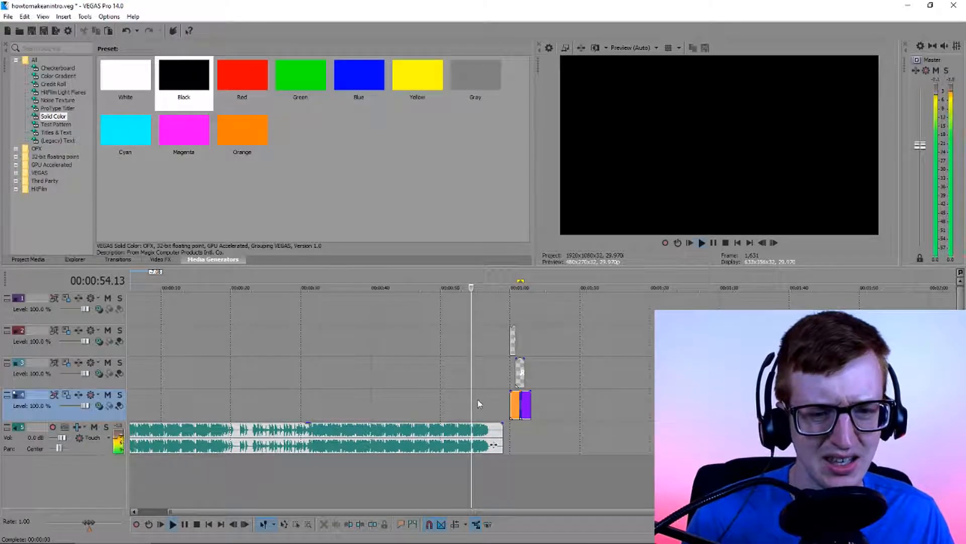
pyautogui.click(458, 421)
# Split the music clip at about 00:00:51 and delete the part before the split, keeping the ending
pyautogui.scroll(-2, 458, 421)
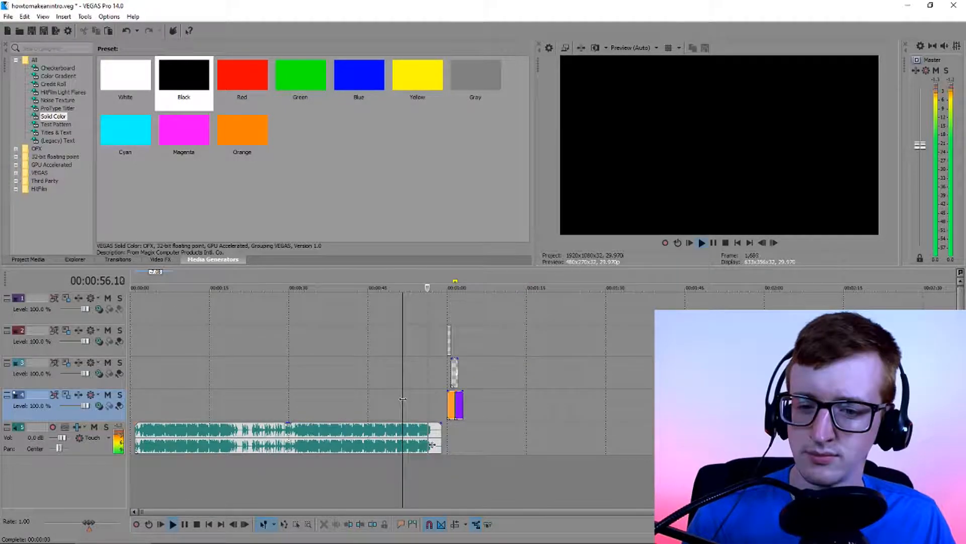
pyautogui.click(402, 441)
pyautogui.press('s')
pyautogui.click(370, 427)
pyautogui.press('Delete')
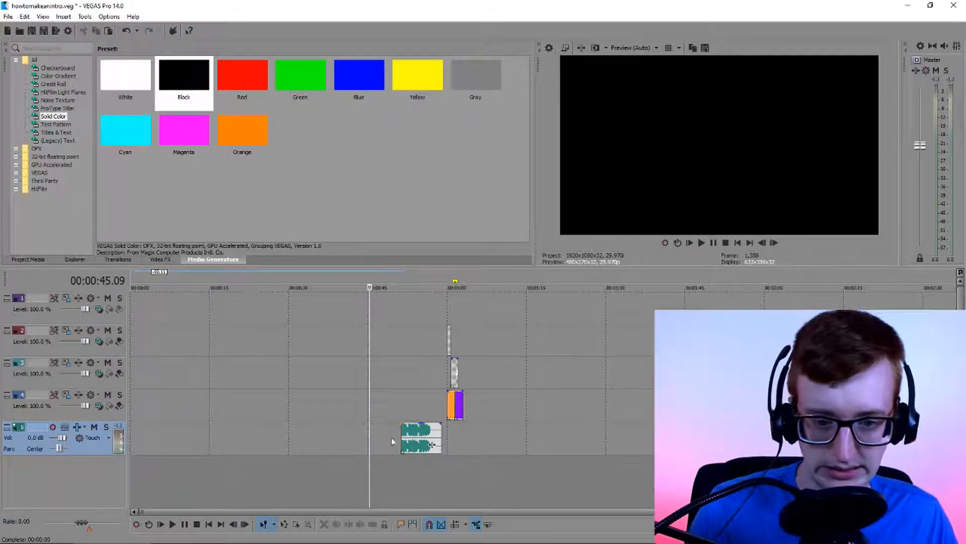
# Align the remaining music clip's start with the WESKILLNOW title and orange solid at 00:01:00.00, and play the intro from there
pyautogui.moveTo(406, 436); pyautogui.dragTo(446, 436)
pyautogui.click(452, 435)
pyautogui.scroll(5, 452, 436)
pyautogui.scroll(5, 452, 436)
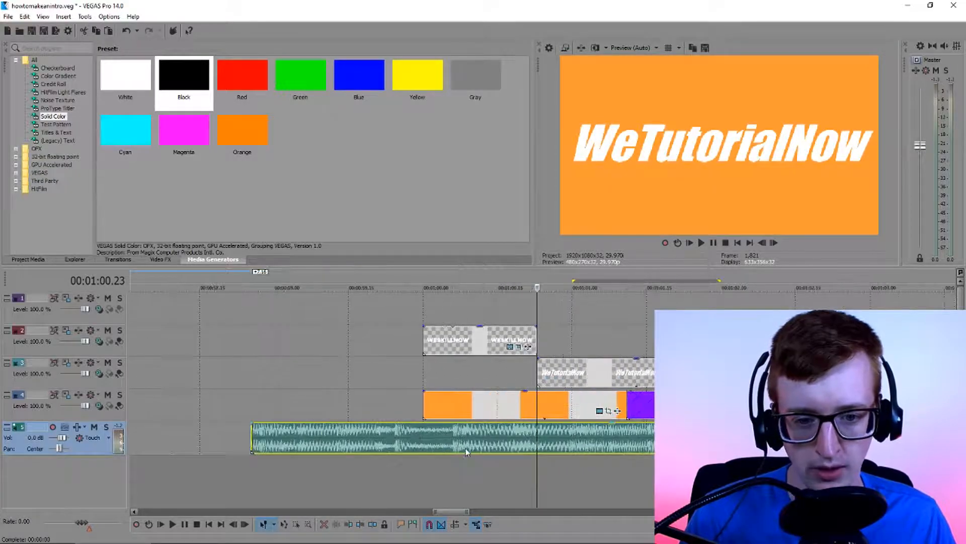
pyautogui.moveTo(254, 438); pyautogui.dragTo(435, 445)
pyautogui.click(399, 438)
pyautogui.press('space')
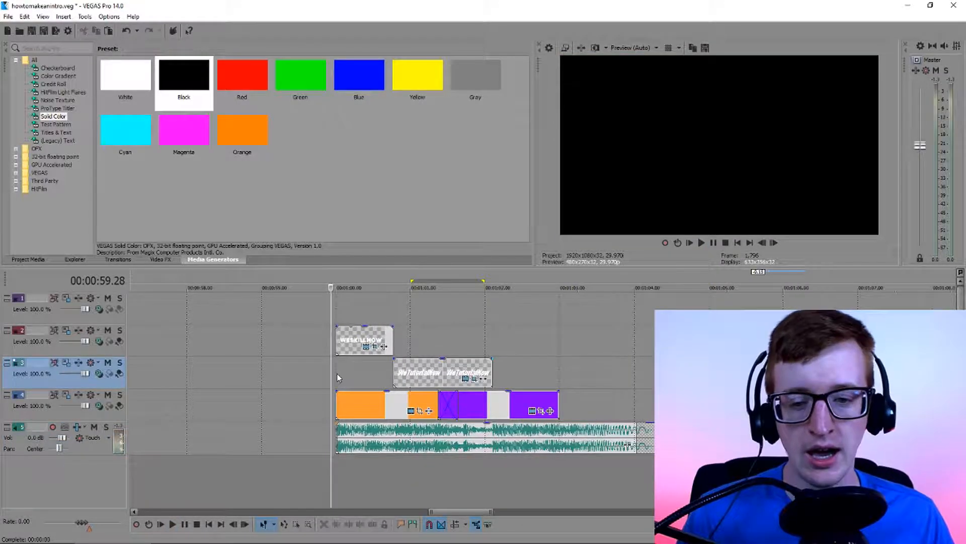
pyautogui.click(337, 373)
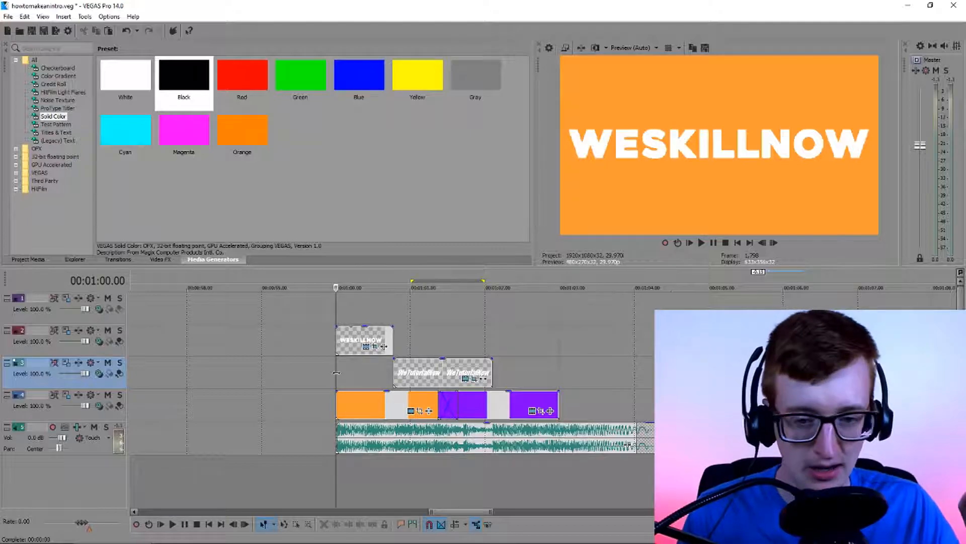
pyautogui.press('space')
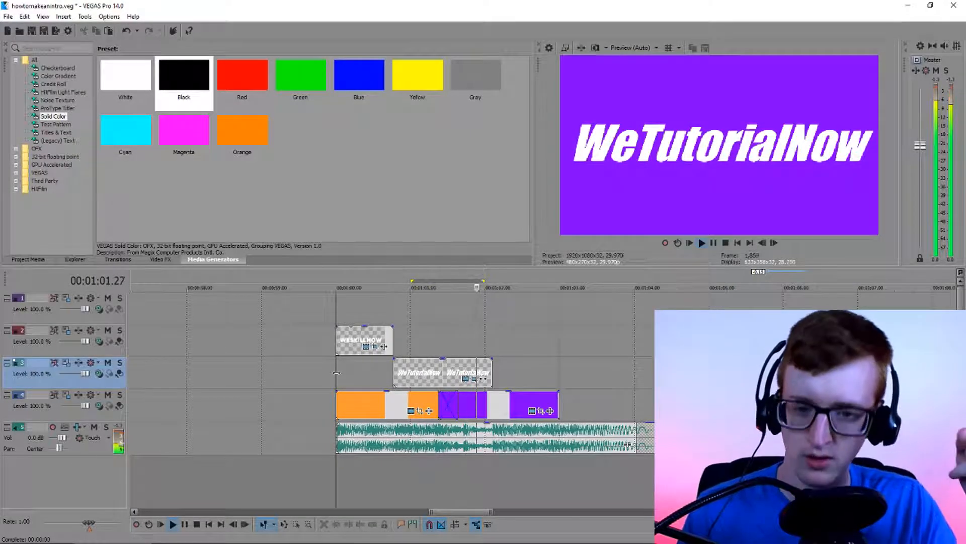
# Stop playback and examine how the crossfade between the orange and purple solids lines up with the music
pyautogui.press('space')
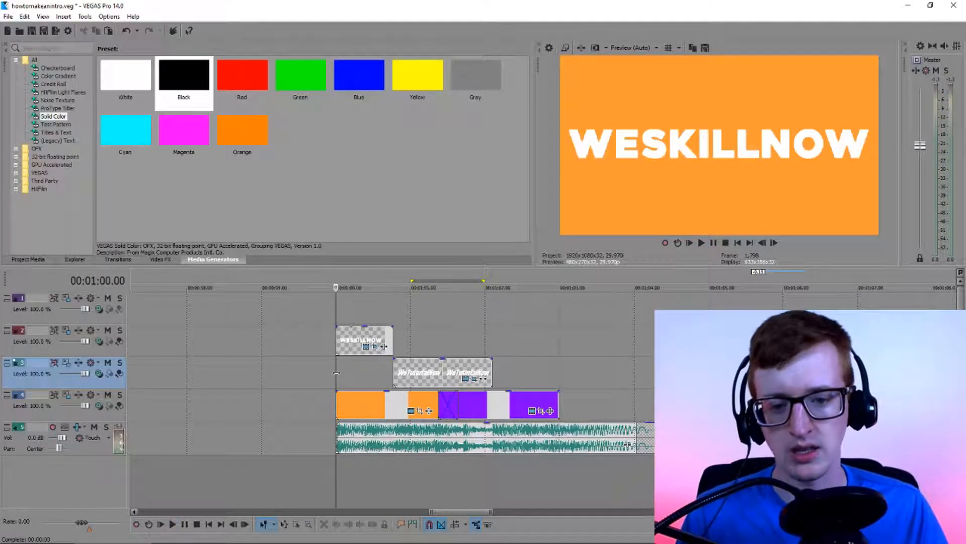
pyautogui.click(460, 403)
pyautogui.scroll(-2, 473, 410)
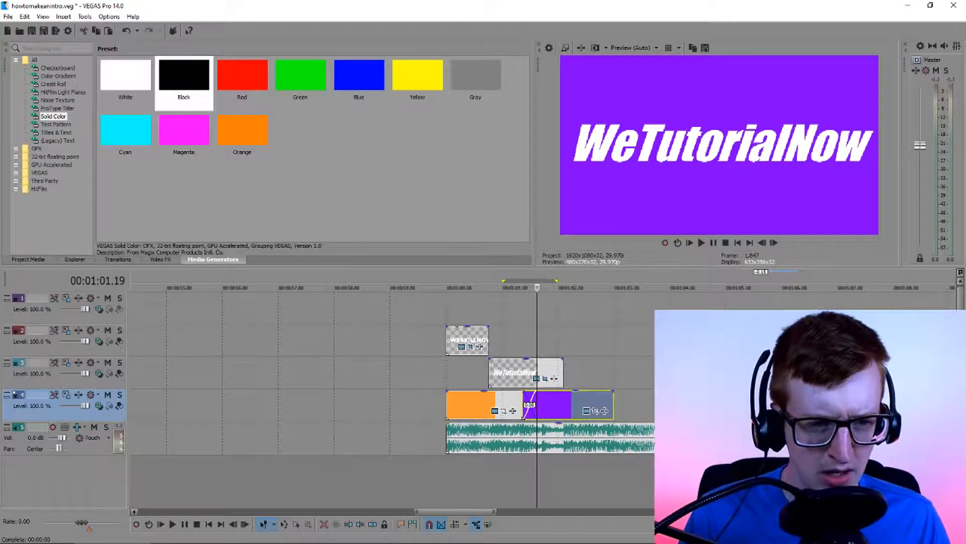
pyautogui.click(640, 400)
pyautogui.scroll(1, 524, 390)
pyautogui.scroll(-1, 518, 392)
pyautogui.scroll(1, 503, 397)
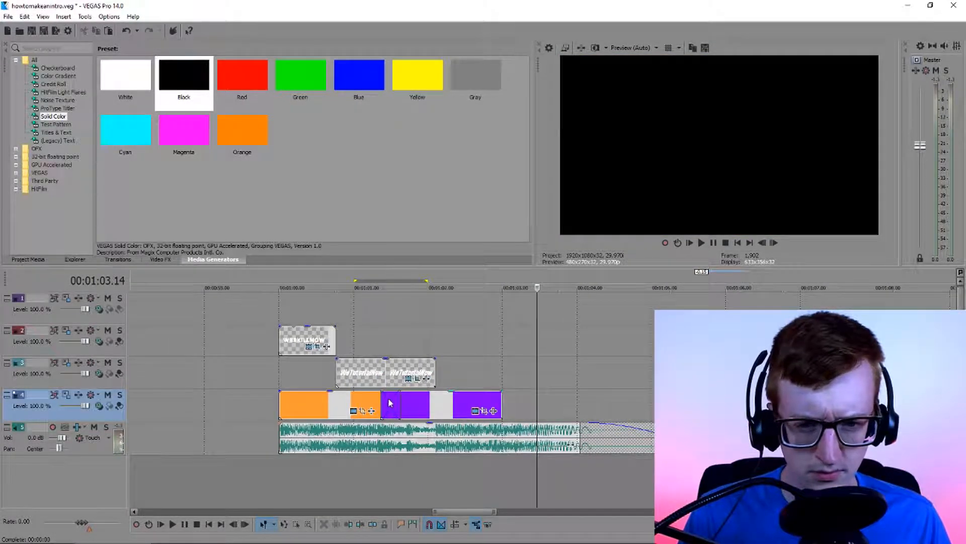
pyautogui.click(279, 407)
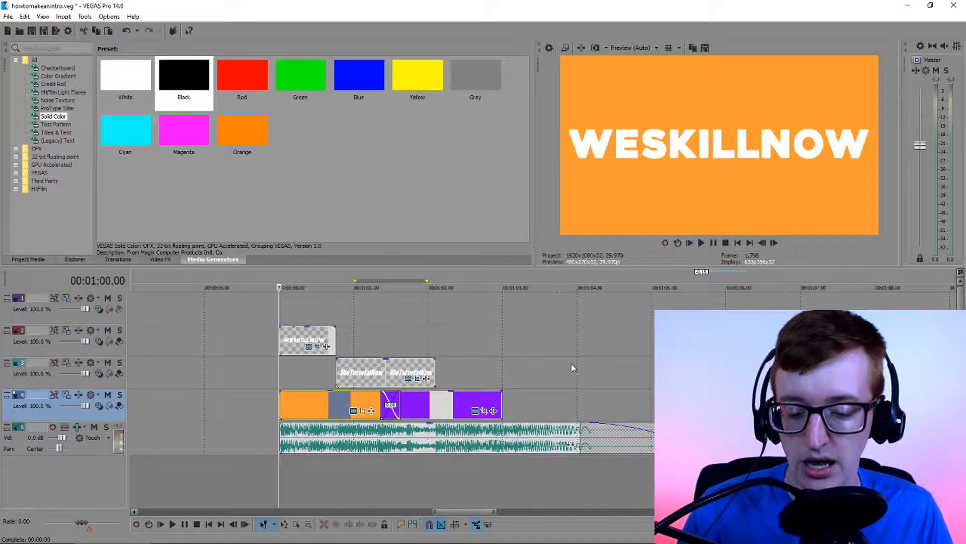
pyautogui.click(373, 408)
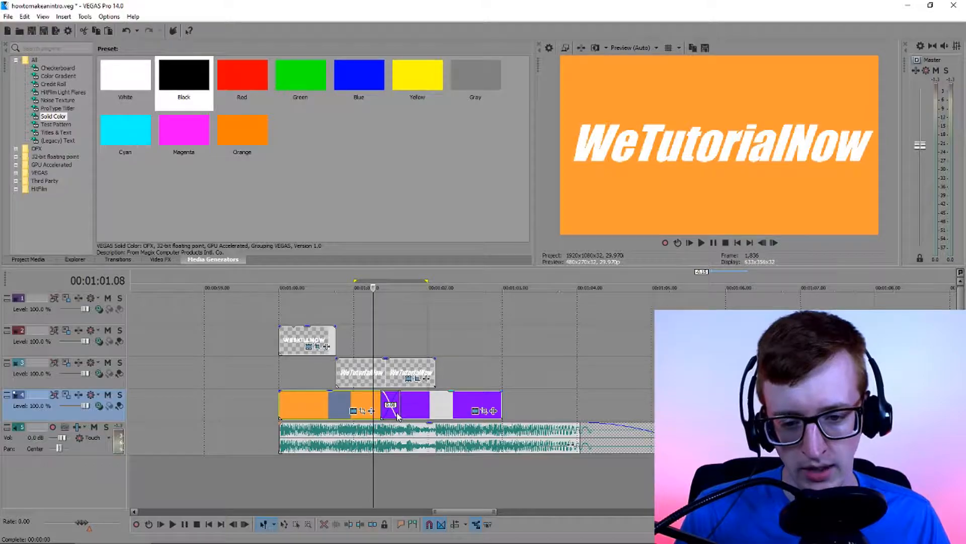
pyautogui.scroll(2, 398, 416)
pyautogui.click(397, 412)
pyautogui.scroll(-2, 536, 414)
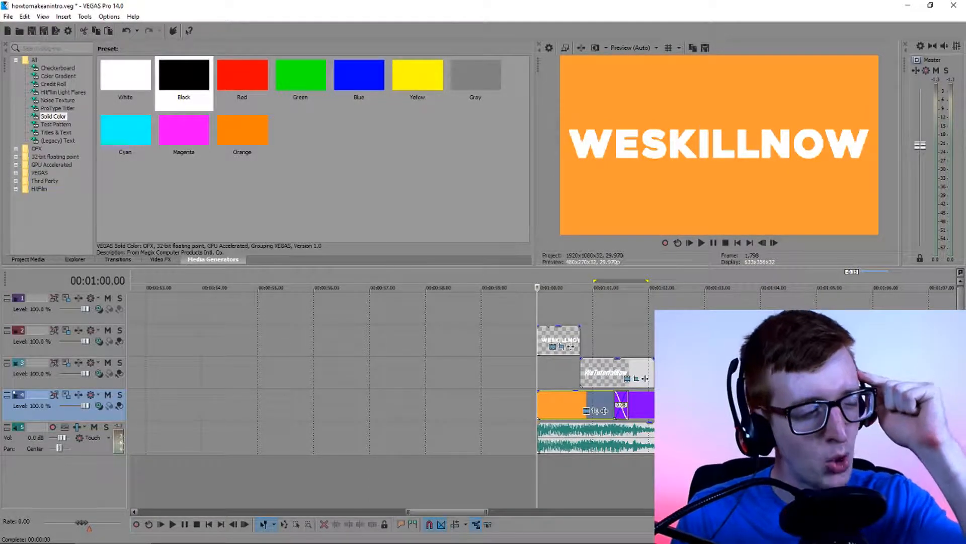
pyautogui.moveTo(441, 512); pyautogui.dragTo(477, 513)
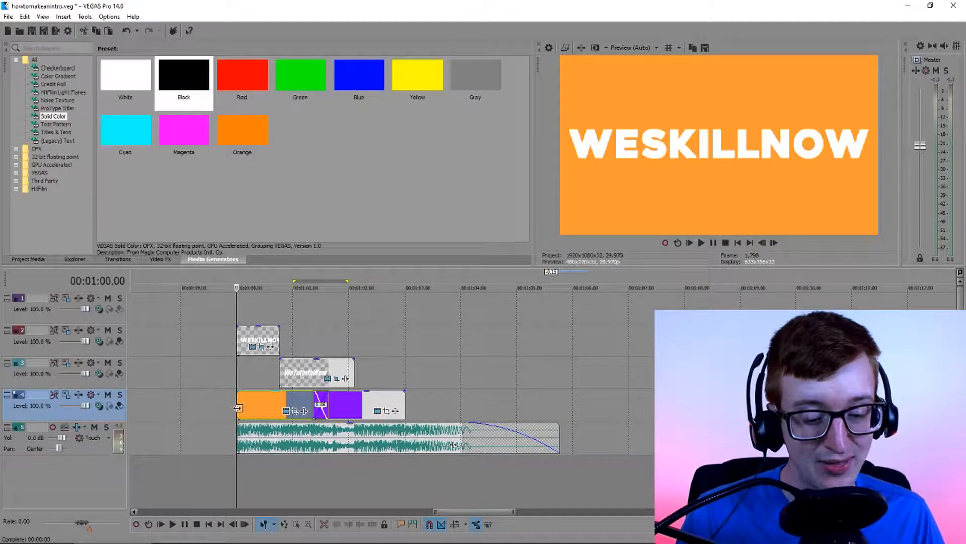
# Play the intro from 00:01:00.00 and drop a marker on the music beat at about 00:01:01.18
pyautogui.press('space')
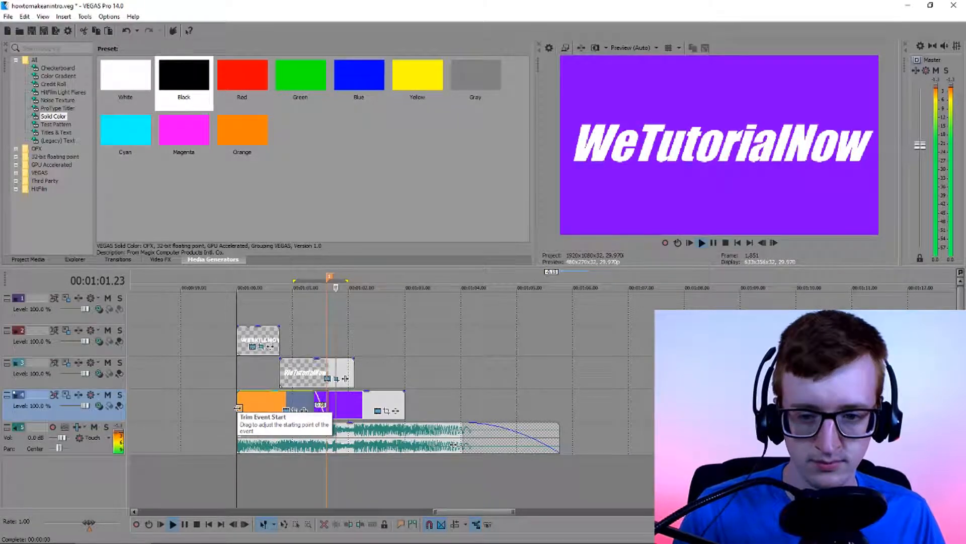
pyautogui.press('space')
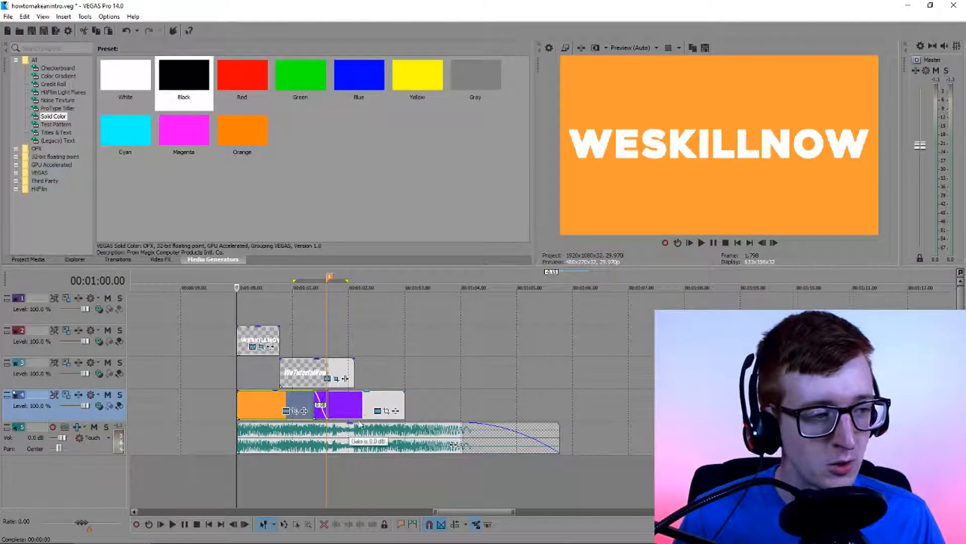
pyautogui.click(342, 352)
pyautogui.scroll(5, 337, 347)
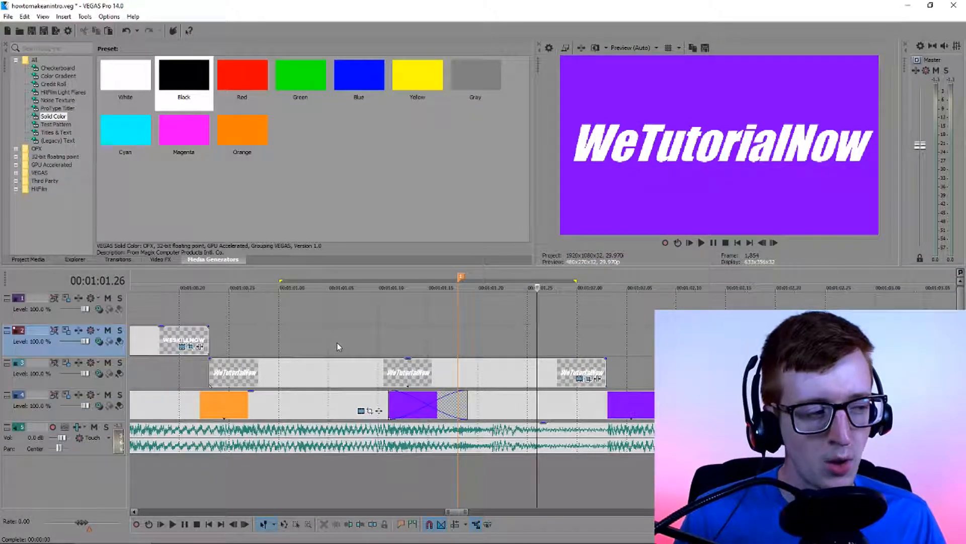
pyautogui.click(337, 343)
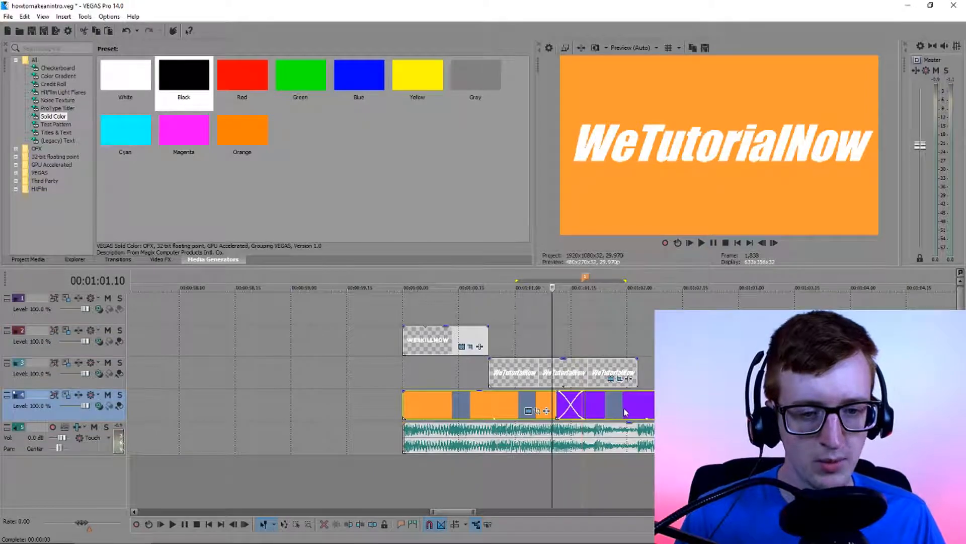
# Move the orange and purple solids later together so their crossfade starts at the beat marker
pyautogui.scroll(-1, 543, 447)
pyautogui.scroll(2, 544, 447)
pyautogui.hscroll(3, 320, 450)
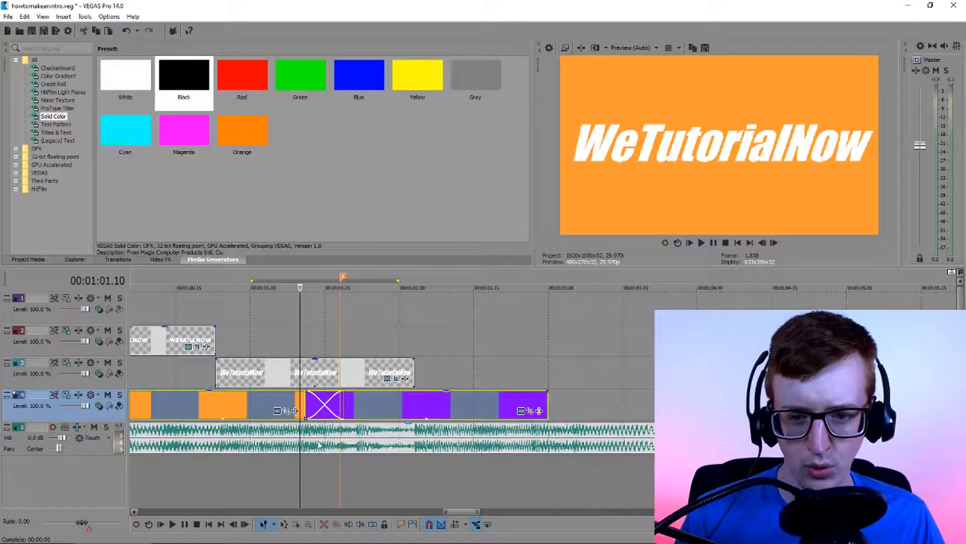
pyautogui.scroll(1, 365, 429)
pyautogui.moveTo(624, 411); pyautogui.dragTo(675, 411)
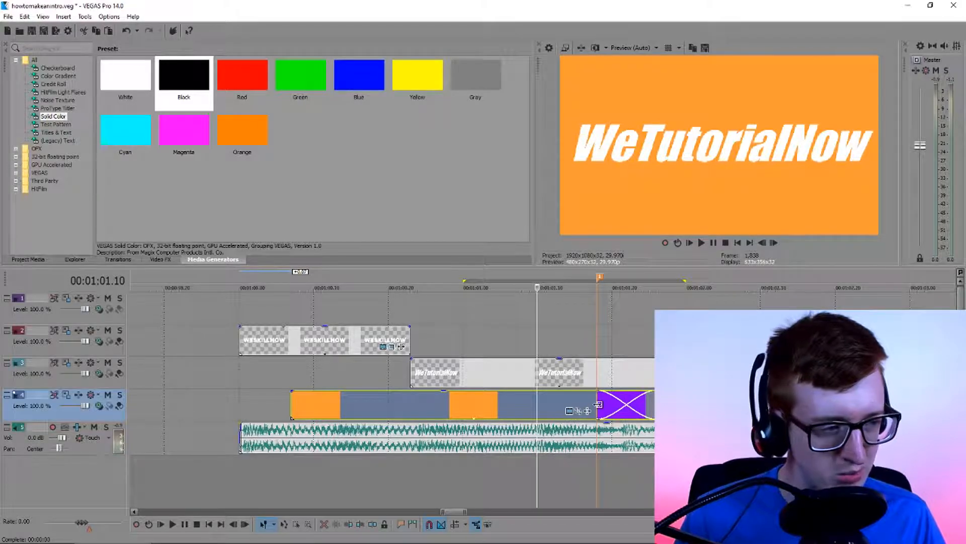
pyautogui.scroll(-3, 596, 405)
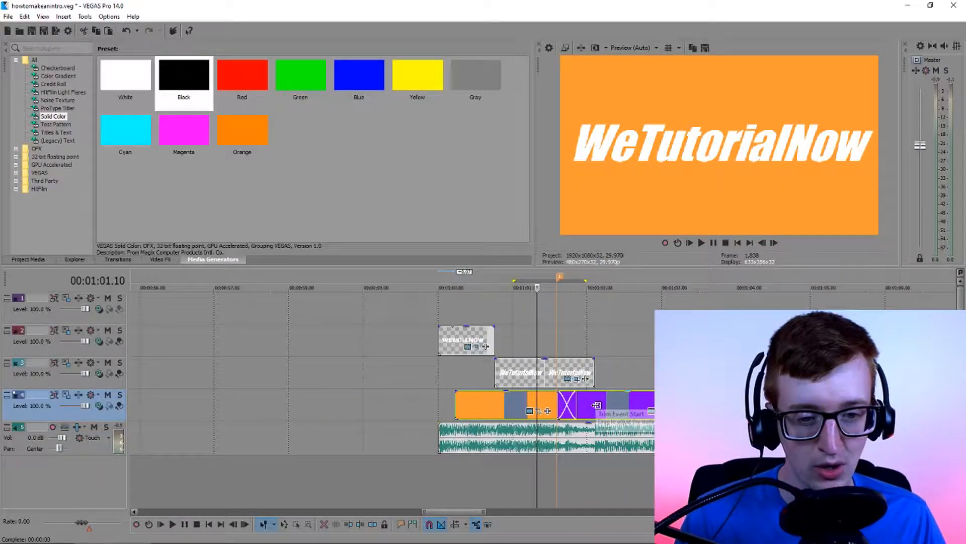
# Extend the orange solid's start back to 00:01:00.00, aligned with the WESKILLNOW title and the music
pyautogui.scroll(-1, 596, 404)
pyautogui.click(580, 403)
pyautogui.scroll(1, 556, 418)
pyautogui.scroll(2, 429, 415)
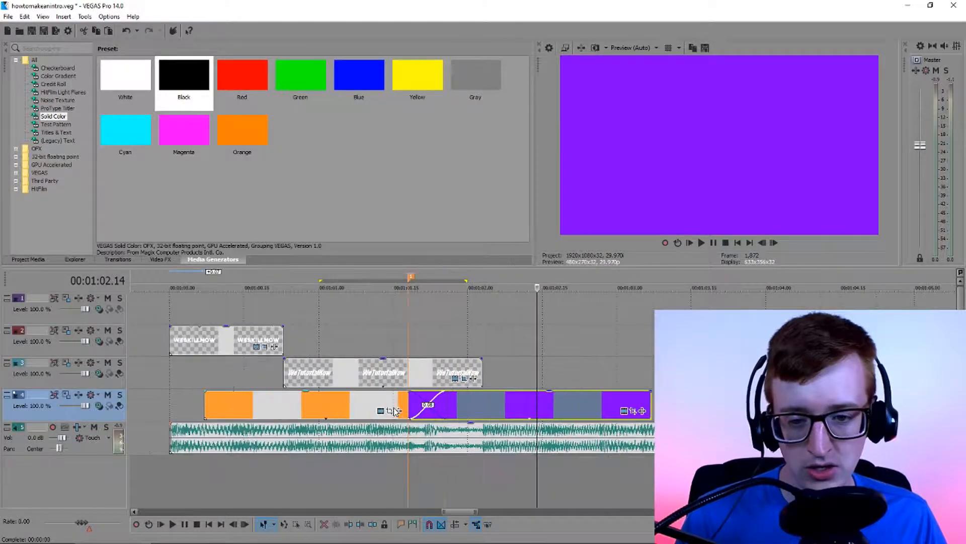
pyautogui.moveTo(205, 401); pyautogui.dragTo(172, 404)
pyautogui.click(171, 406)
# Extend the purple solid's end to about 00:01:04.07
pyautogui.moveTo(451, 510); pyautogui.dragTo(469, 504)
pyautogui.scroll(-3, 478, 478)
pyautogui.hscroll(5, 423, 478)
pyautogui.moveTo(174, 411); pyautogui.dragTo(213, 410)
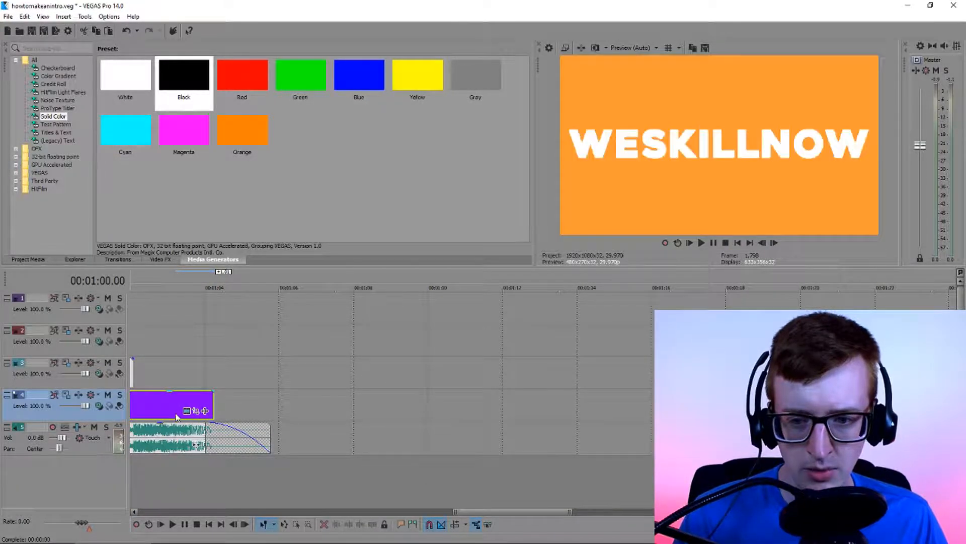
# Move the WeTutorialNow title later to start at about 00:01:02.28 and end with the purple solid
pyautogui.click(176, 415)
pyautogui.scroll(-3, 198, 414)
pyautogui.scroll(5, 447, 417)
pyautogui.scroll(1, 435, 416)
pyautogui.click(433, 416)
pyautogui.click(183, 379)
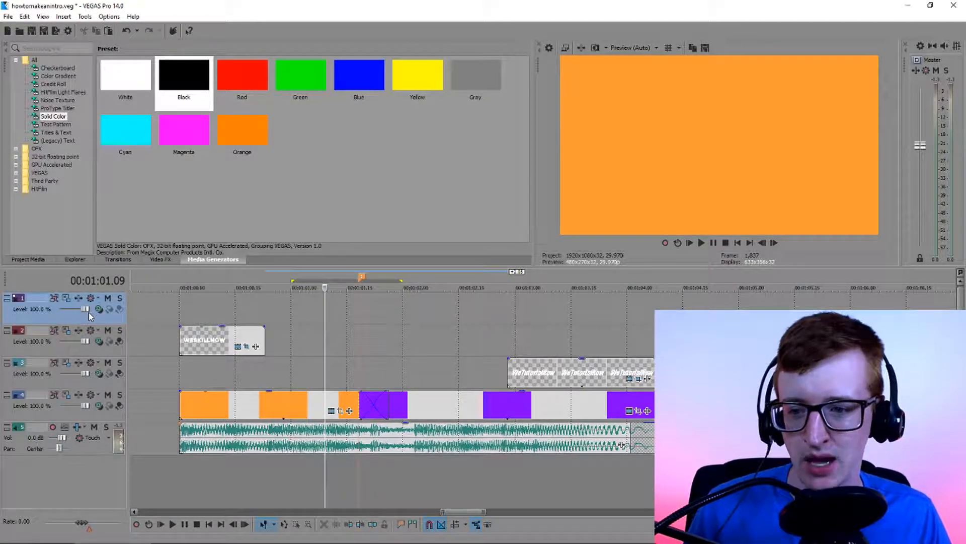
# Delete the empty video track above the WESKILLNOW title and remove the beat marker
pyautogui.rightClick(79, 325)
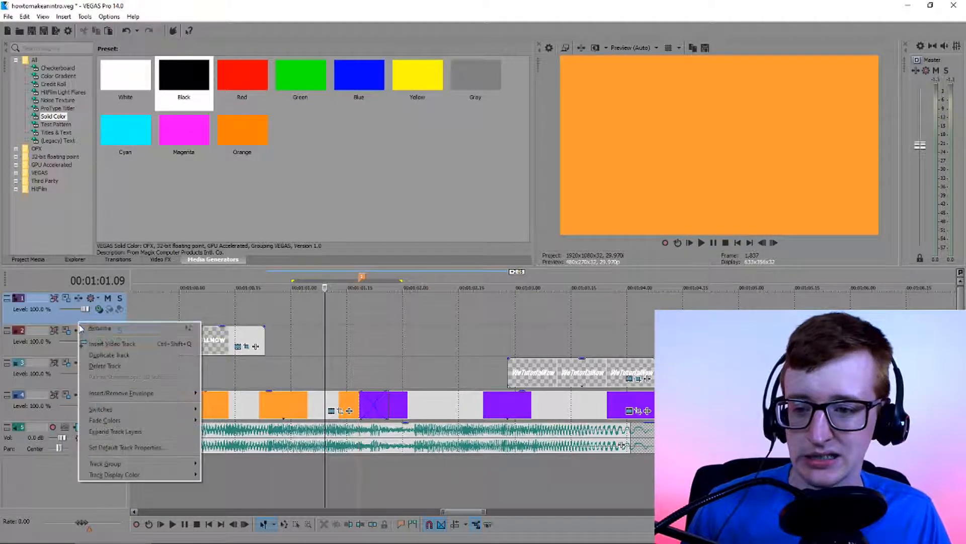
pyautogui.click(122, 369)
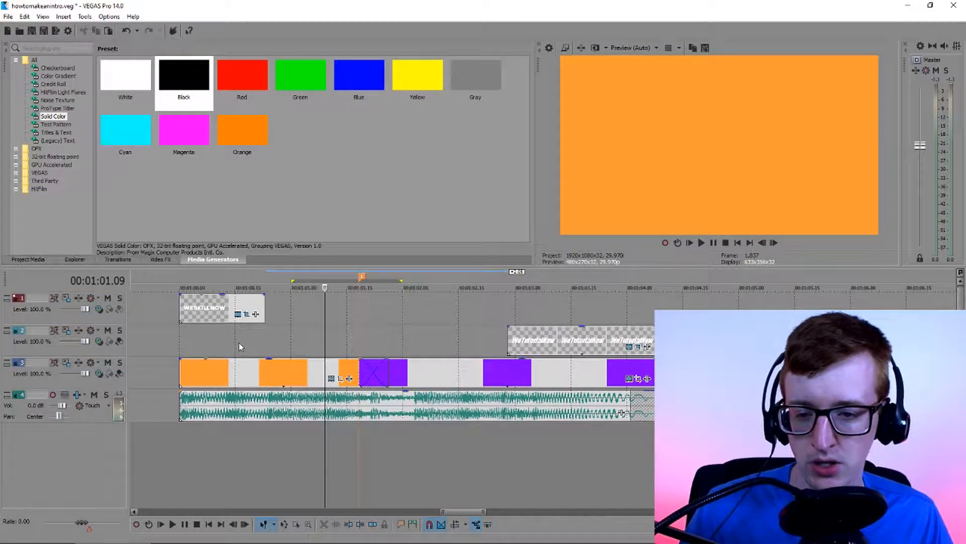
pyautogui.rightClick(363, 277)
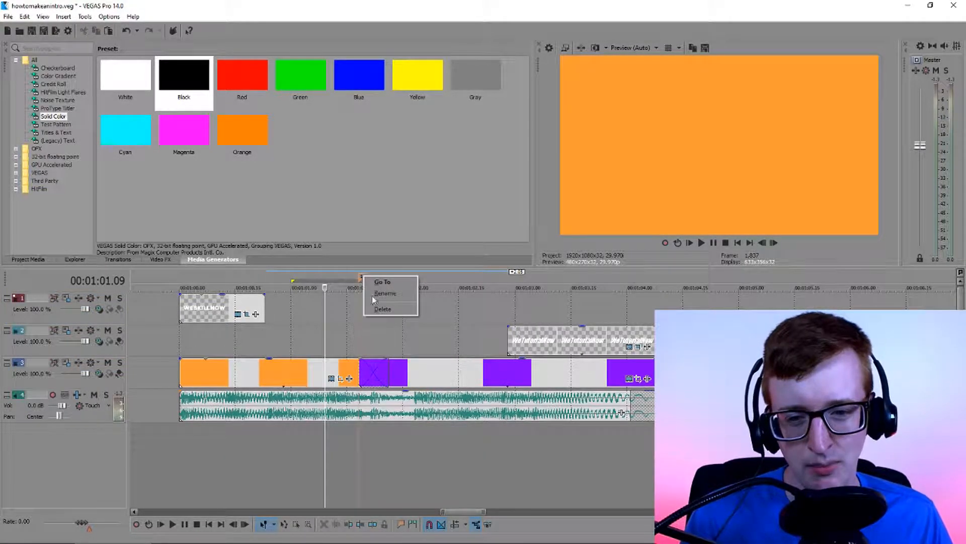
pyautogui.click(375, 309)
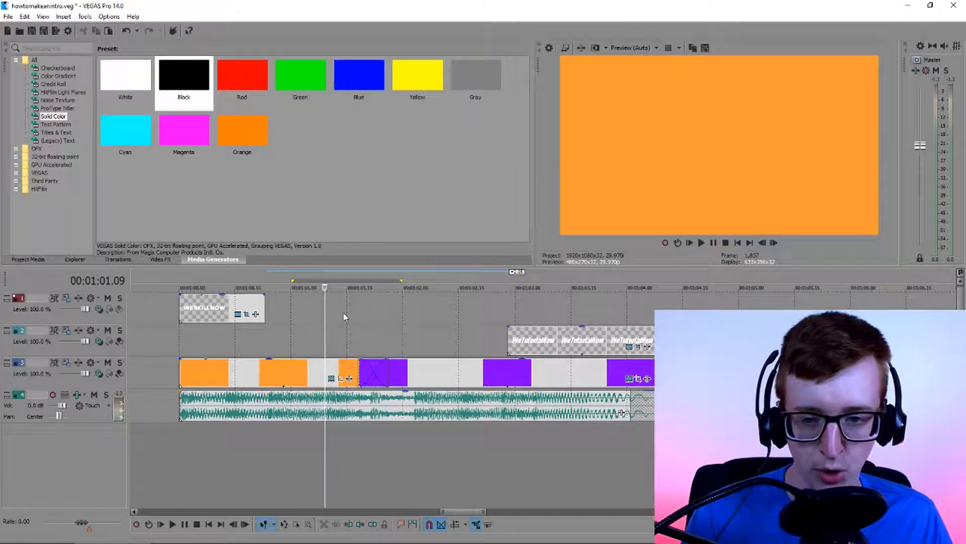
# Extend the WESKILLNOW title to the end of the solids' crossfade and the WeTutorialNow title's start back to the crossfade's beginning
pyautogui.click(218, 309)
pyautogui.moveTo(264, 309); pyautogui.dragTo(387, 309)
pyautogui.click(508, 342)
pyautogui.moveTo(507, 342); pyautogui.dragTo(358, 343)
pyautogui.click(347, 348)
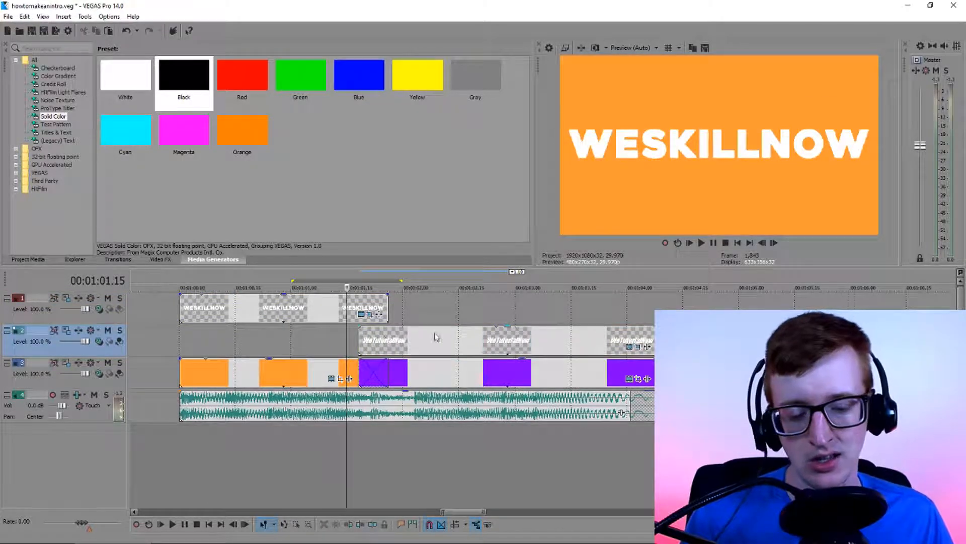
# Check the overlap of the two titles and play the intro from 00:01:00.00
pyautogui.scroll(1, 704, 347)
pyautogui.click(712, 342)
pyautogui.scroll(-1, 713, 342)
pyautogui.scroll(1, 712, 342)
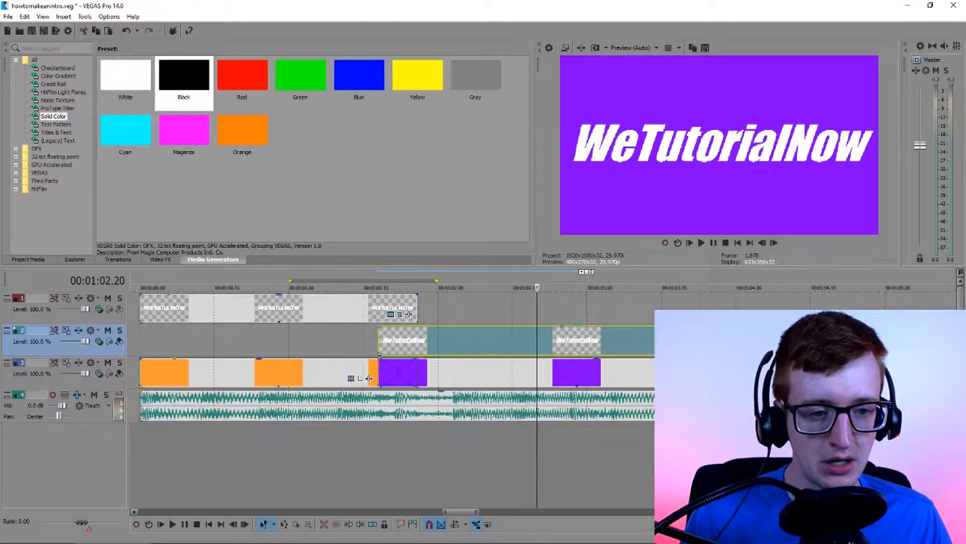
pyautogui.moveTo(455, 510); pyautogui.dragTo(453, 510)
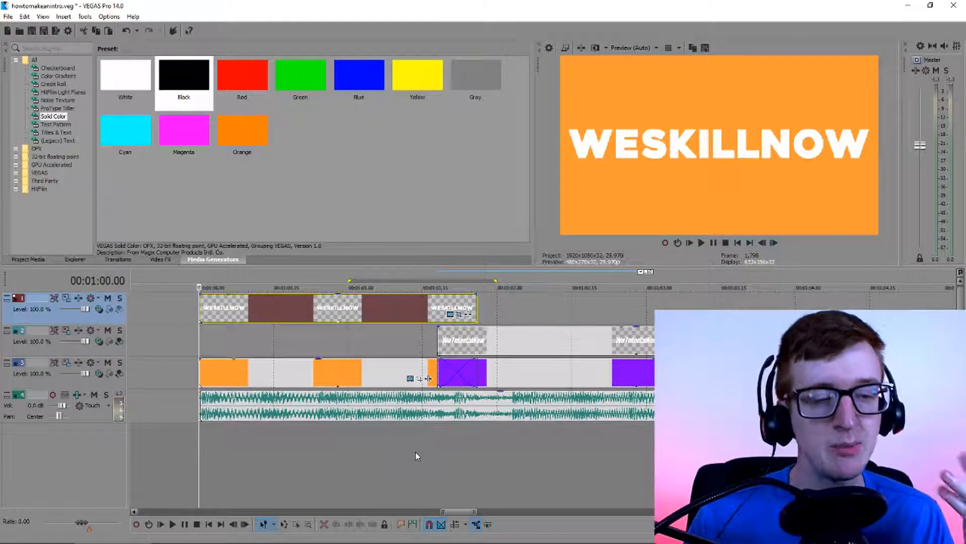
pyautogui.press('space')
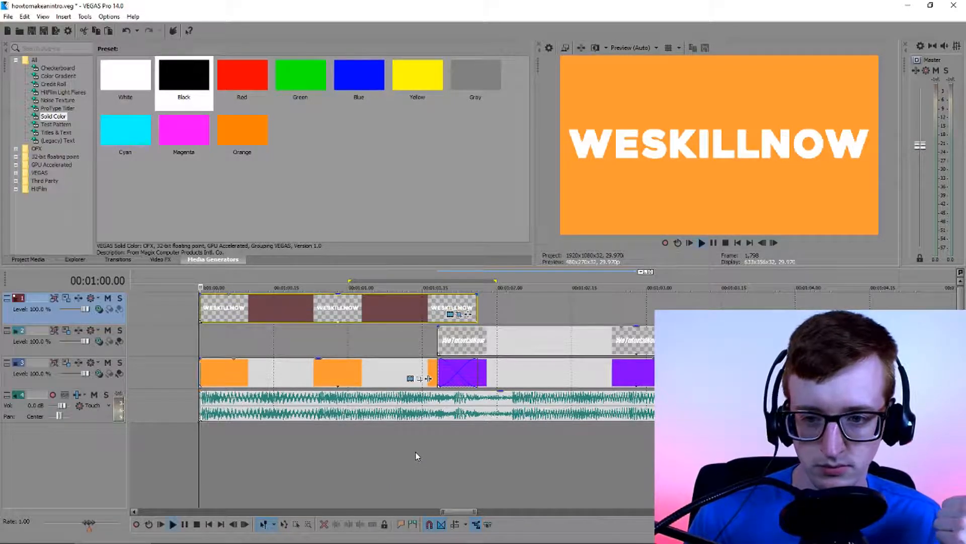
pyautogui.press('space')
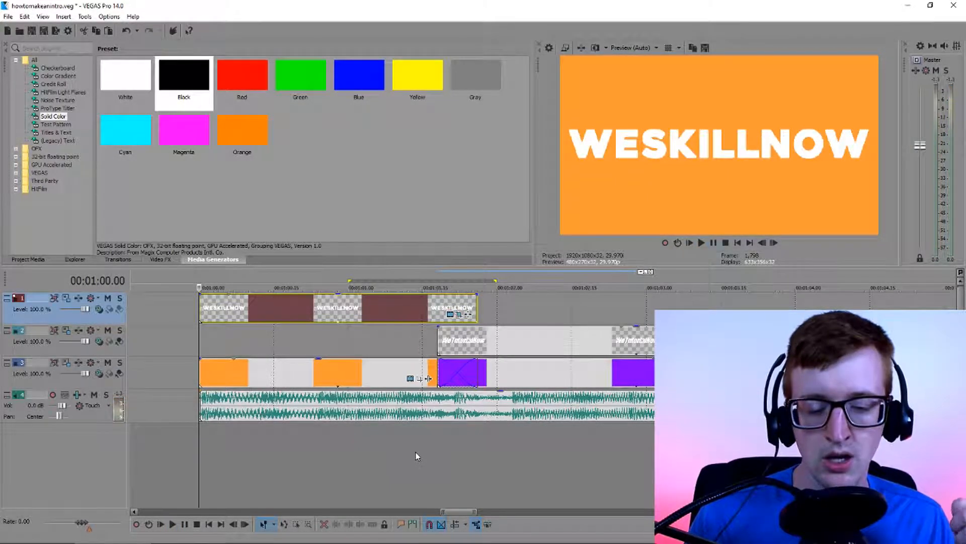
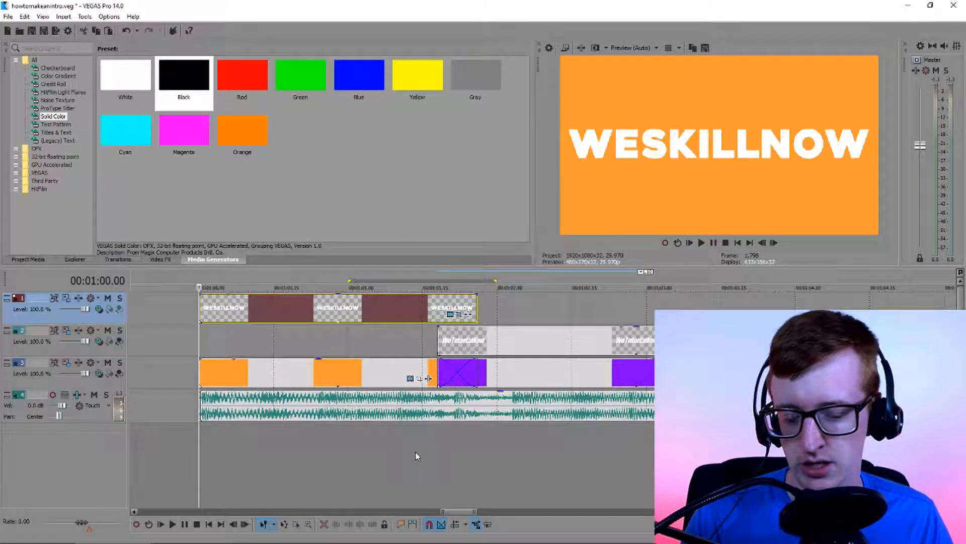
# Play the transition between the WESKILLNOW and WeTutorialNow titles, starting just before the solids' crossfade
pyautogui.click(433, 347)
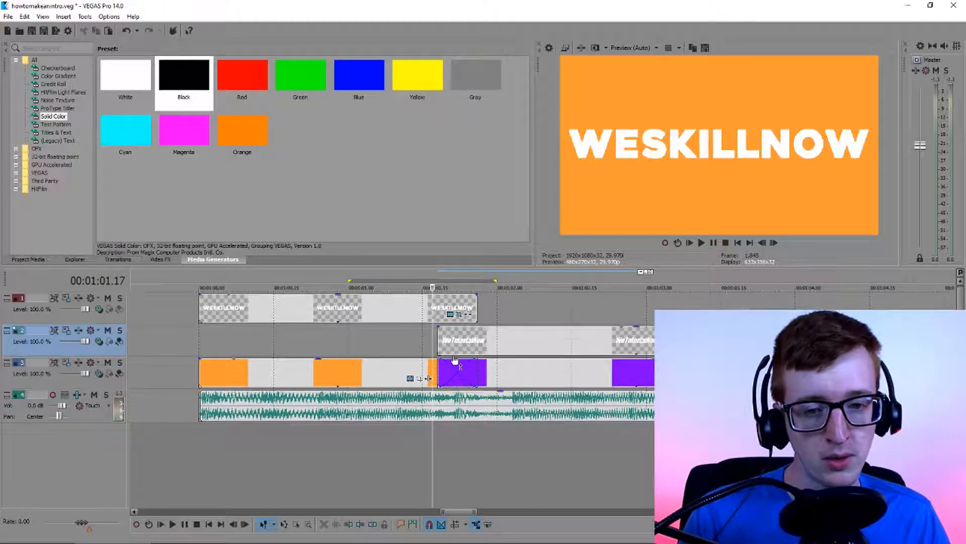
pyautogui.click(439, 344)
pyautogui.press('space')
pyautogui.press('space')
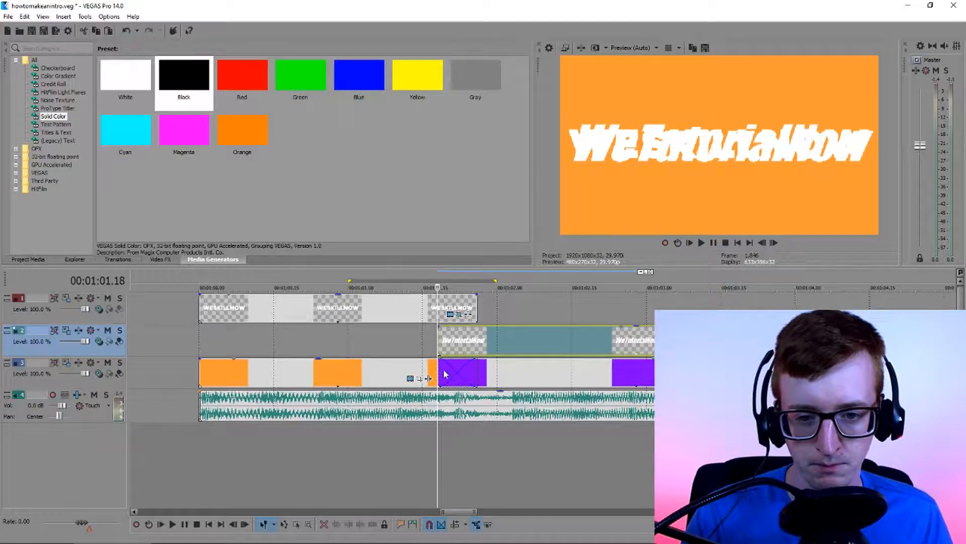
pyautogui.click(405, 344)
pyautogui.press('space')
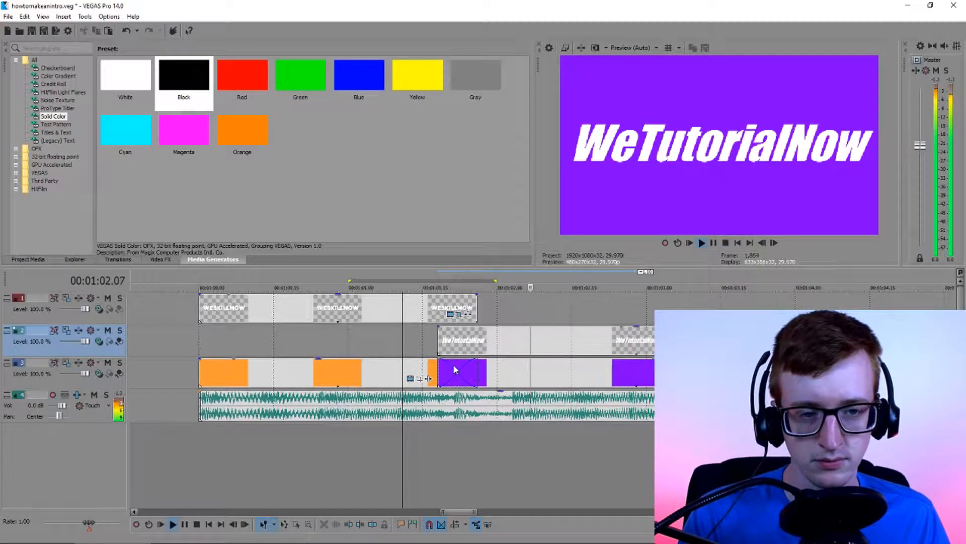
pyautogui.press('space')
# Fade in the WeTutorialNow title and fade out the WESKILLNOW title over the length of the solids' crossfade
pyautogui.moveTo(443, 329); pyautogui.dragTo(477, 327)
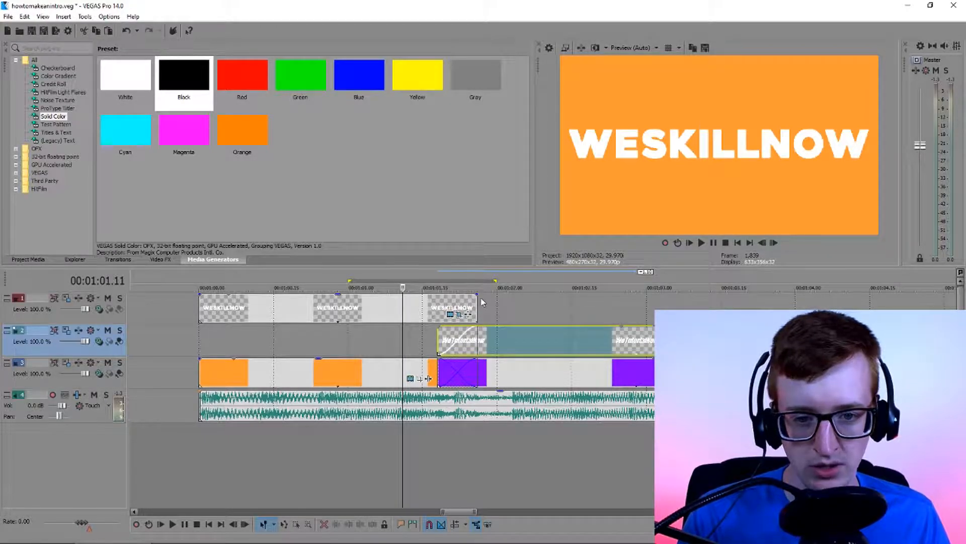
pyautogui.moveTo(480, 292)
pyautogui.mouseDown()
pyautogui.moveTo(442, 299)
pyautogui.moveTo(480, 295)
pyautogui.mouseUp()
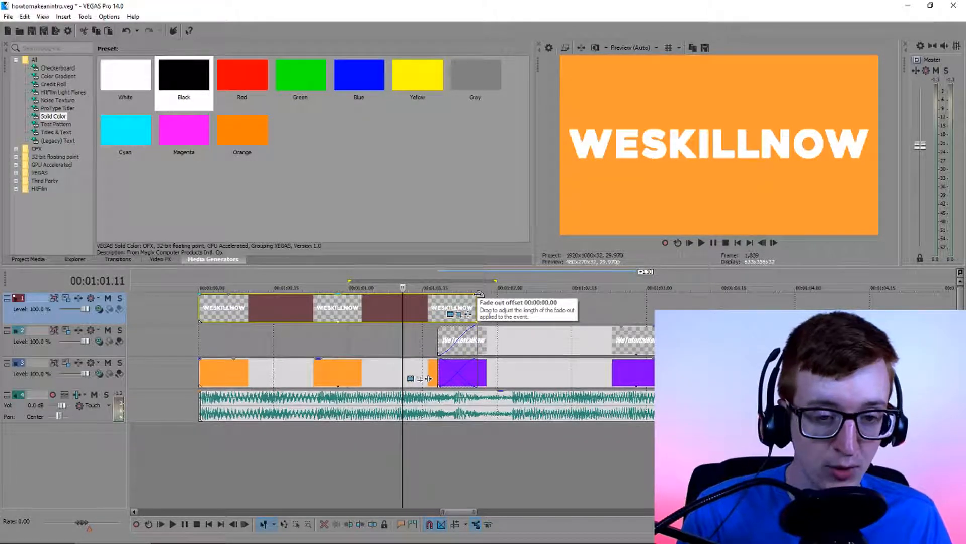
pyautogui.moveTo(479, 294); pyautogui.dragTo(444, 295)
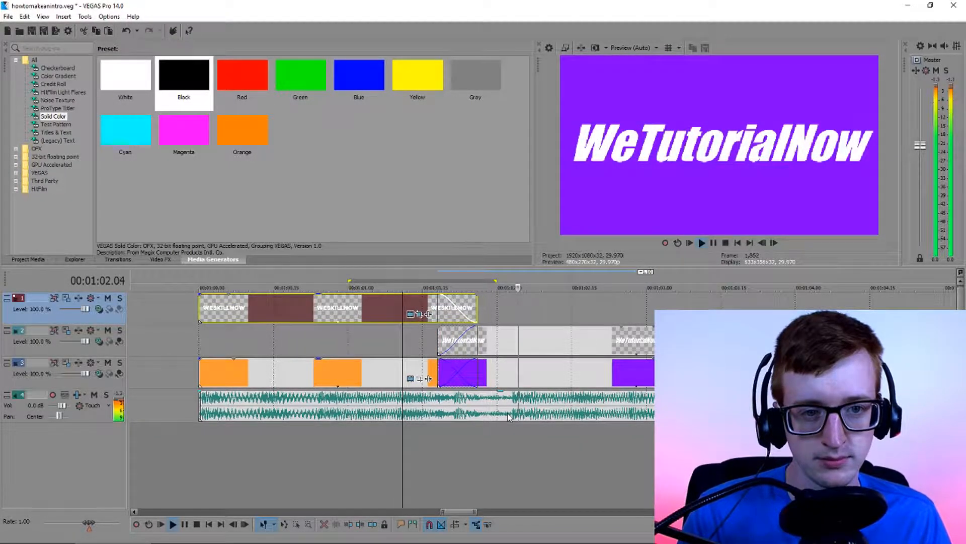
# Play back the fades between the two titles from about 00:01:01.11
pyautogui.press('space')
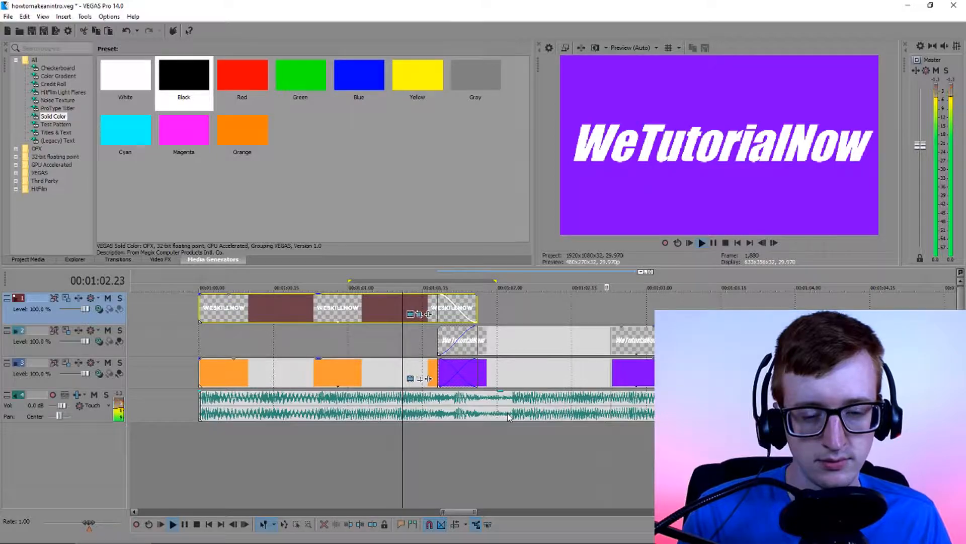
pyautogui.press('space')
pyautogui.click(422, 351)
pyautogui.press('space')
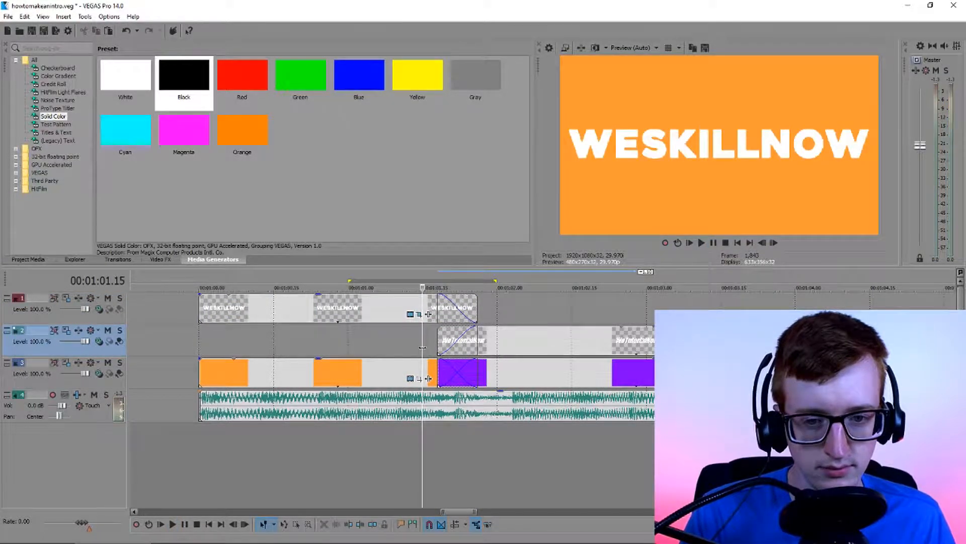
pyautogui.press('space')
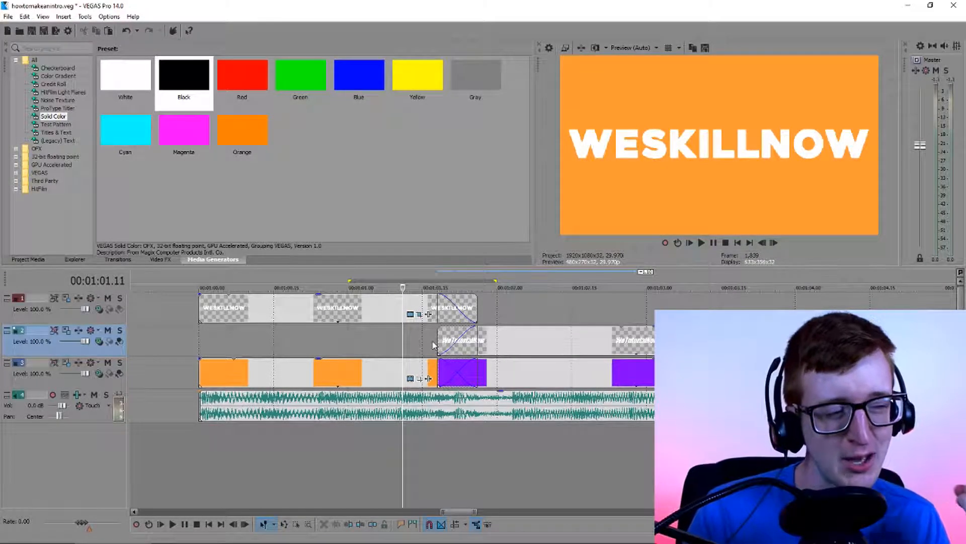
pyautogui.press('space')
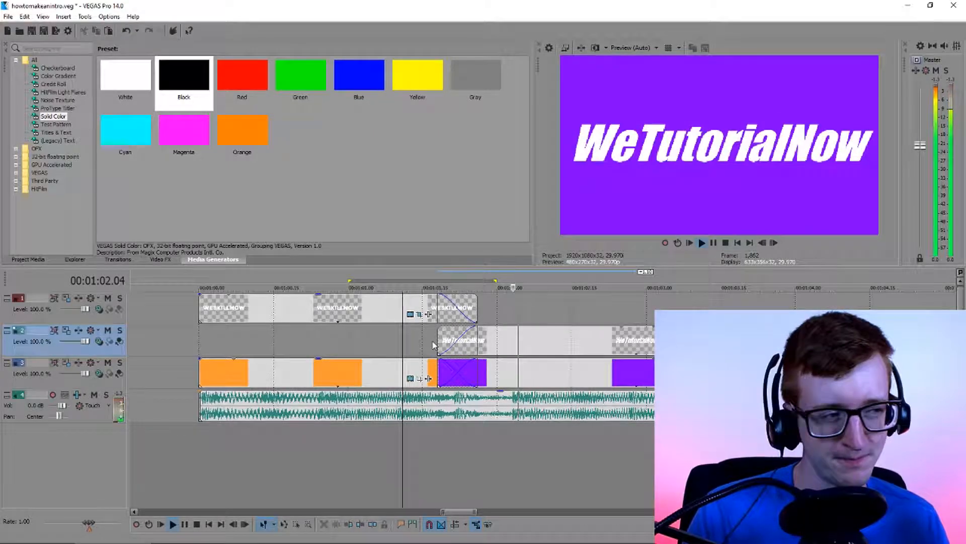
pyautogui.press('space')
# Trim the WESKILLNOW title's end one frame earlier and the WeTutorialNow title's start one frame later, shortening their fades
pyautogui.click(434, 346)
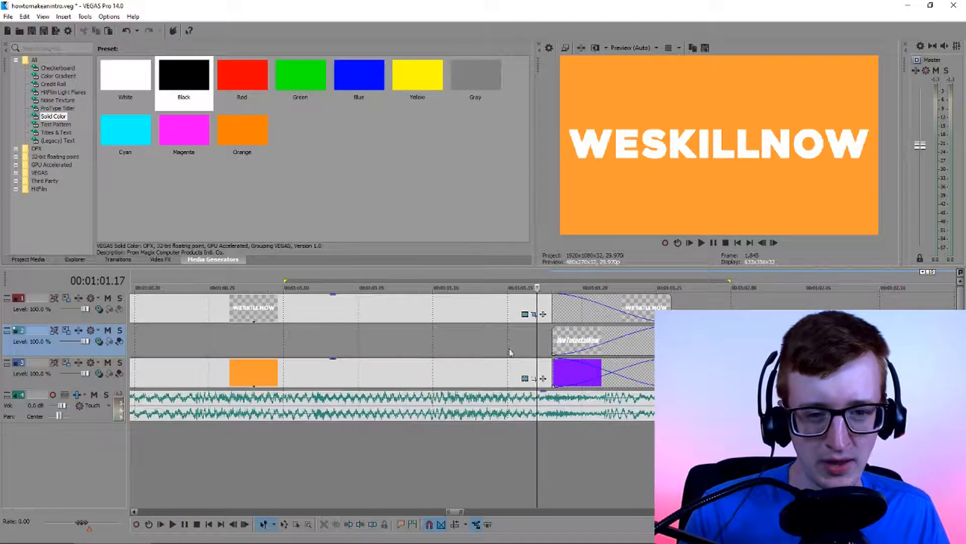
pyautogui.scroll(3, 434, 345)
pyautogui.moveTo(670, 306); pyautogui.dragTo(656, 306)
pyautogui.moveTo(565, 299); pyautogui.dragTo(641, 330)
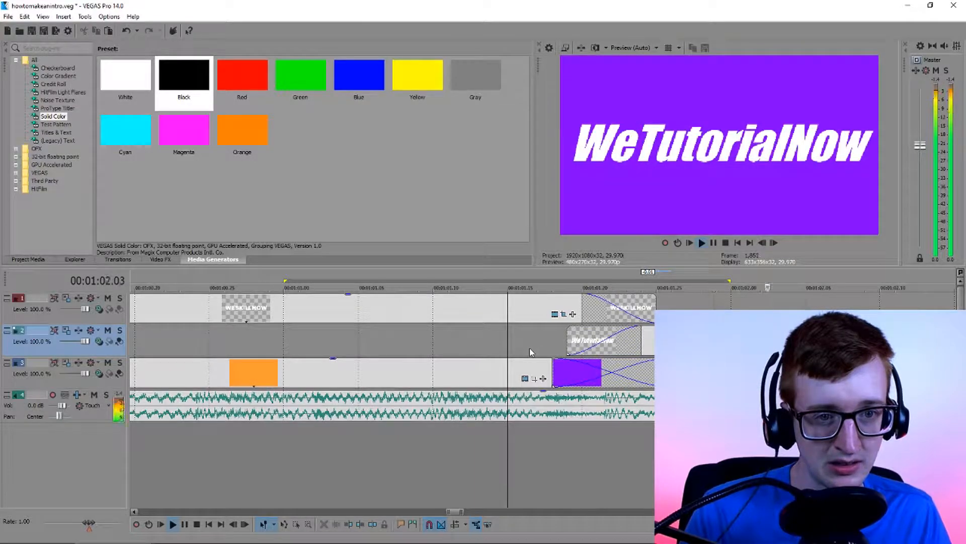
pyautogui.press('space')
# Split the WESKILLNOW title at 00:01:01.13, six frames before the WeTutorialNow title begins
pyautogui.click(627, 348)
pyautogui.scroll(-1, 600, 351)
pyautogui.scroll(1, 599, 351)
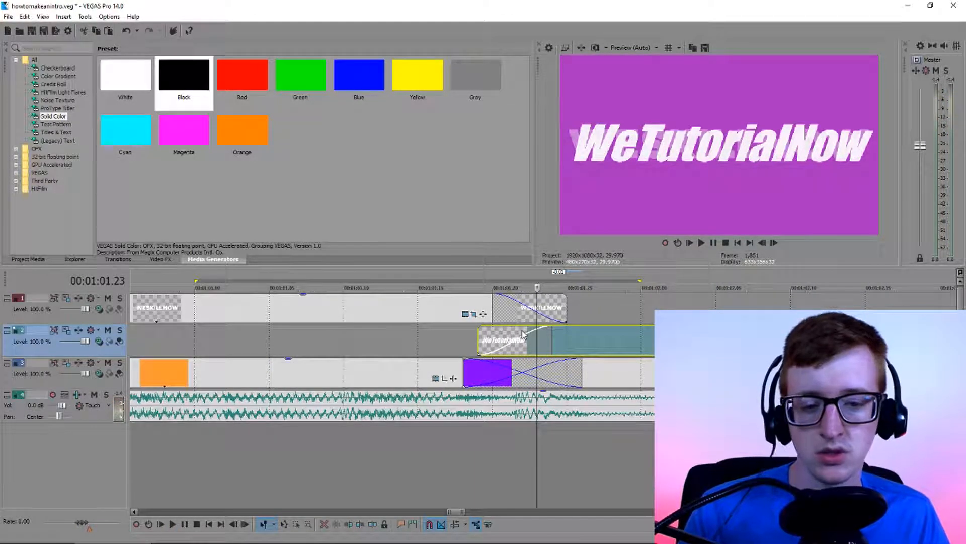
pyautogui.scroll(-3, 513, 336)
pyautogui.scroll(2, 500, 336)
pyautogui.click(498, 306)
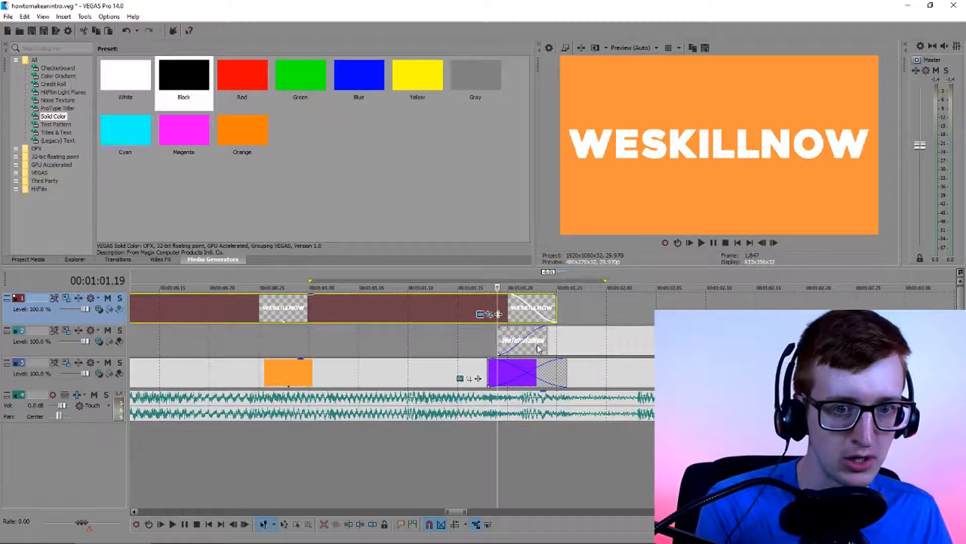
pyautogui.scroll(-1, 594, 338)
pyautogui.scroll(1, 594, 337)
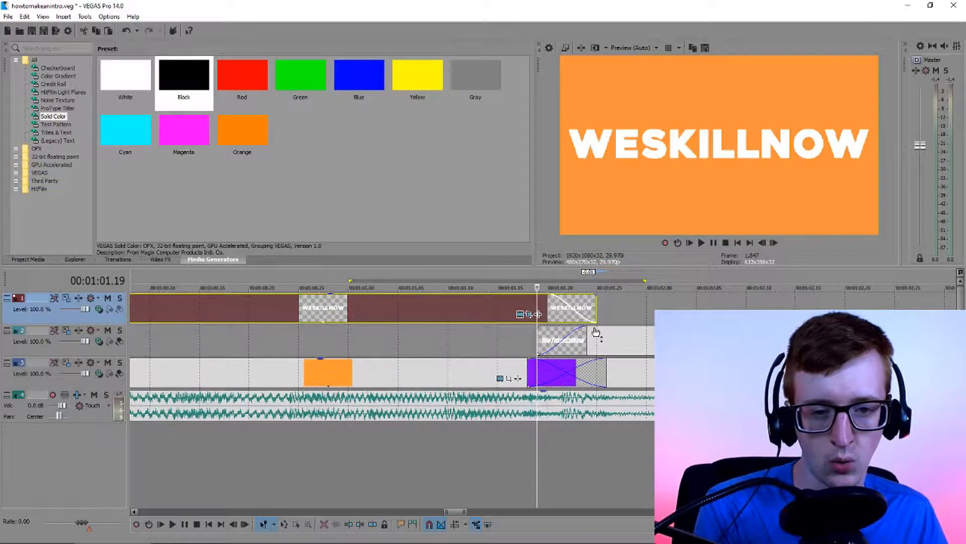
pyautogui.press('Left')
pyautogui.press('Left')
pyautogui.press('Left')
pyautogui.press('Left')
pyautogui.press('Left')
pyautogui.press('Left')
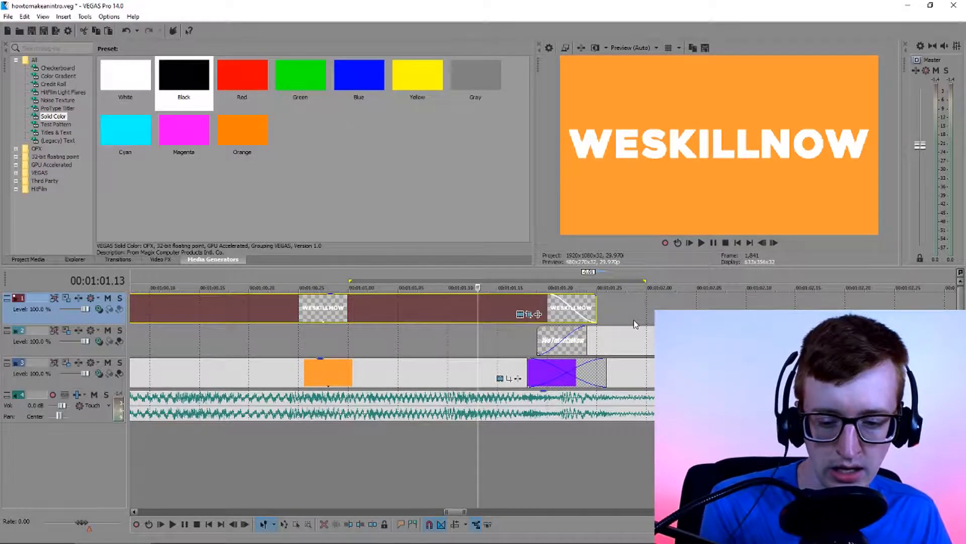
pyautogui.press('s')
# Split the WeTutorialNow title at 00:01:02.01, six frames after the WESKILLNOW title ends
pyautogui.click(600, 345)
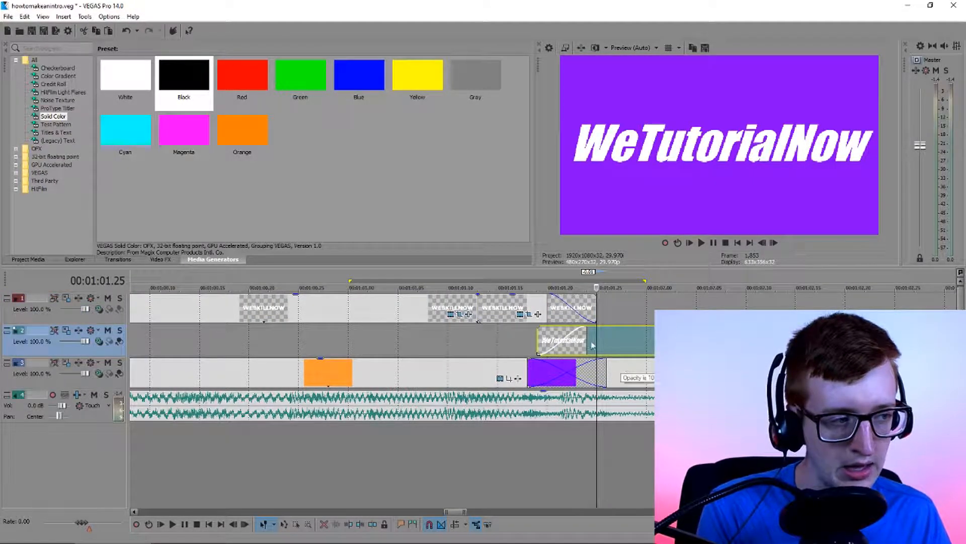
pyautogui.moveTo(459, 513); pyautogui.dragTo(462, 512)
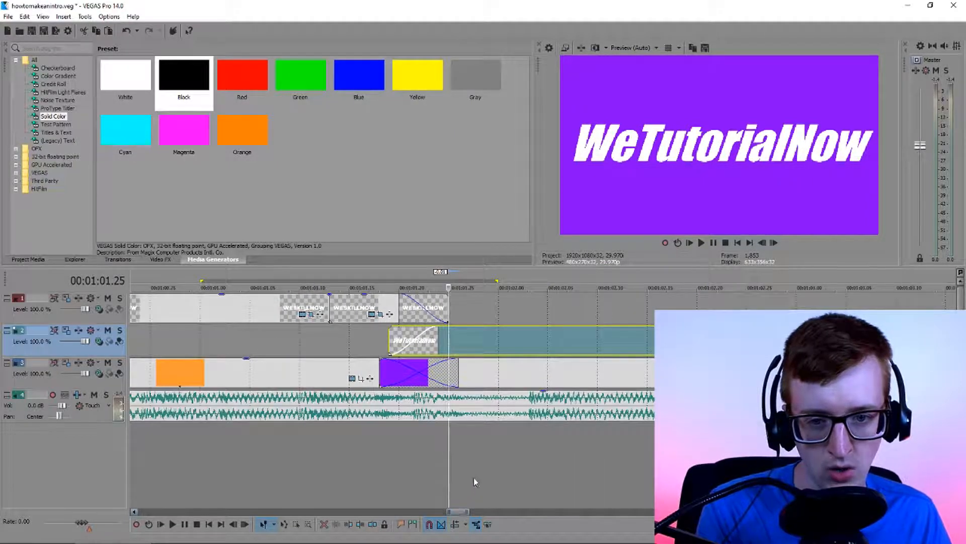
pyautogui.press('Right')
pyautogui.press('Right')
pyautogui.press('Right')
pyautogui.press('Right')
pyautogui.press('Right')
pyautogui.press('Right')
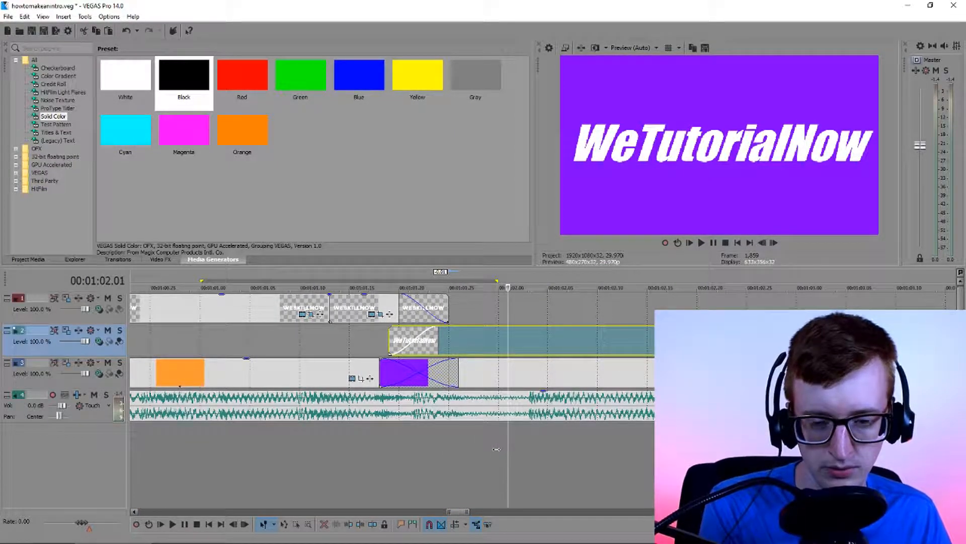
pyautogui.press('s')
# Open Event Pan/Crop for the short second piece of the WESKILLNOW title and go to its end at 00:00:00.12
pyautogui.click(370, 315)
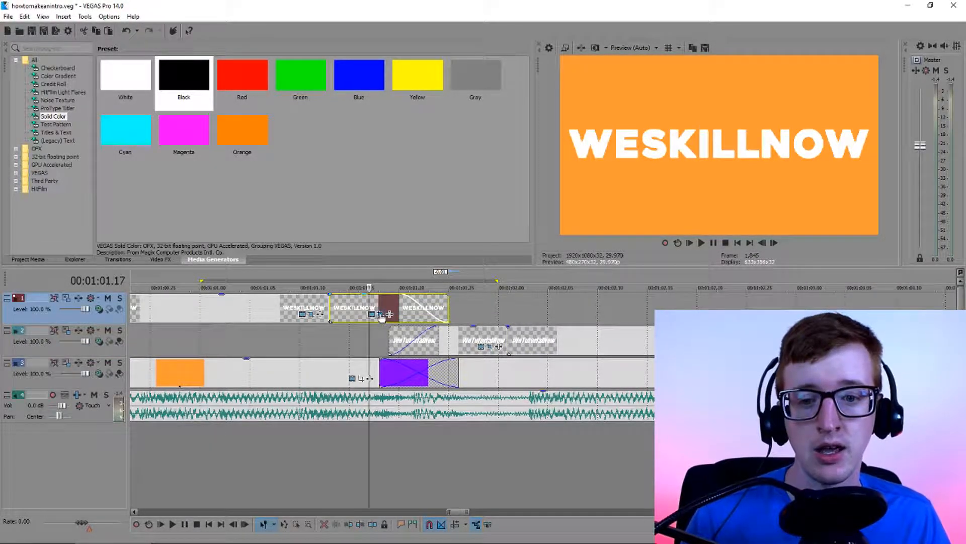
pyautogui.click(381, 314)
pyautogui.moveTo(13, 102); pyautogui.dragTo(75, 69)
pyautogui.click(167, 406)
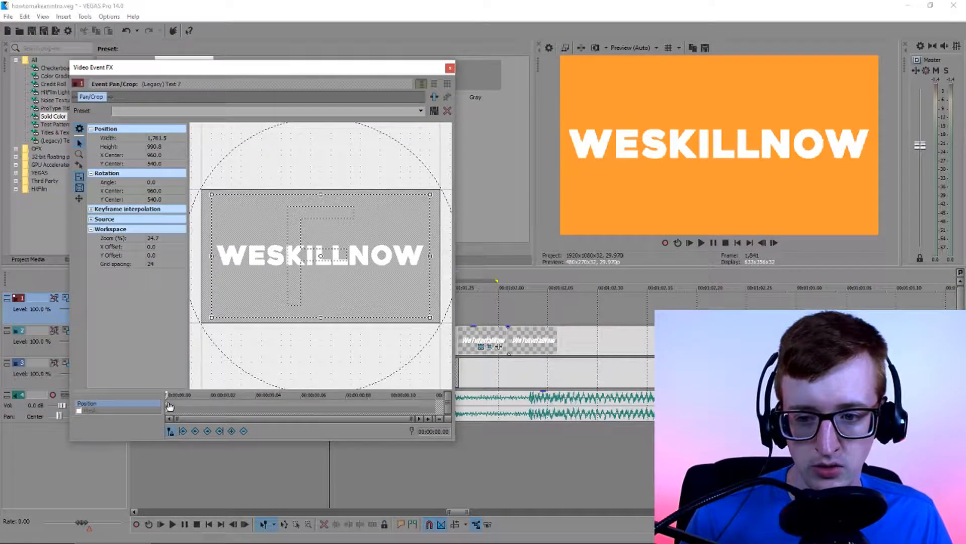
pyautogui.moveTo(182, 395); pyautogui.dragTo(154, 407)
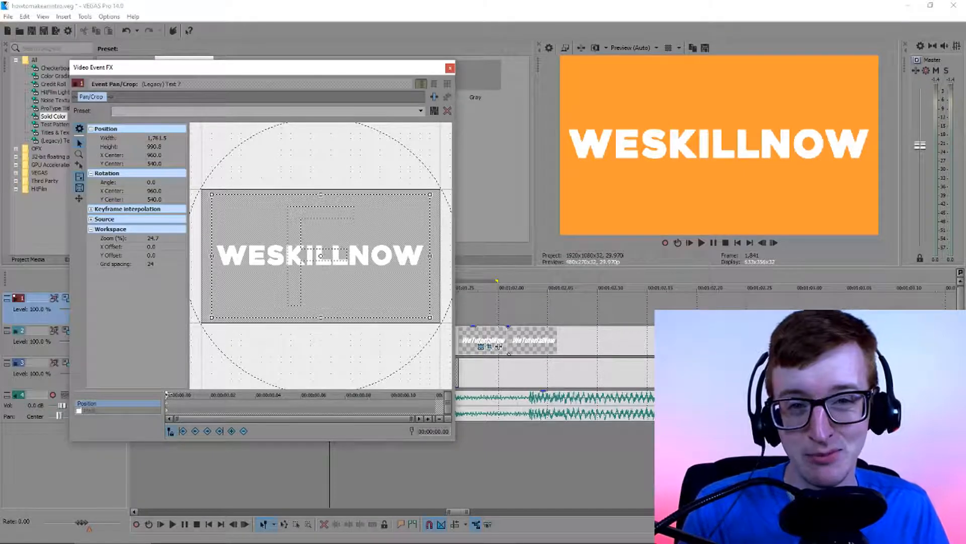
pyautogui.moveTo(262, 67); pyautogui.dragTo(717, 133)
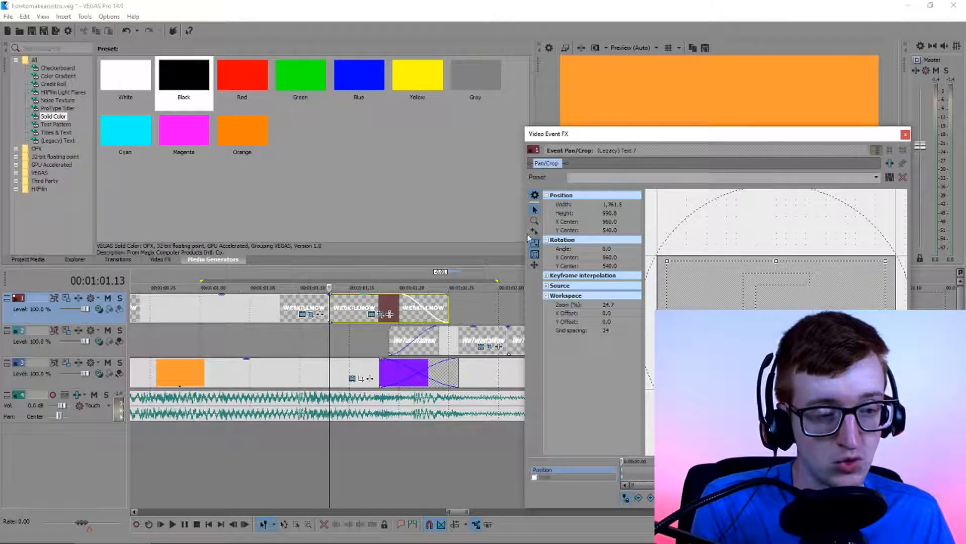
pyautogui.moveTo(651, 134); pyautogui.dragTo(171, 60)
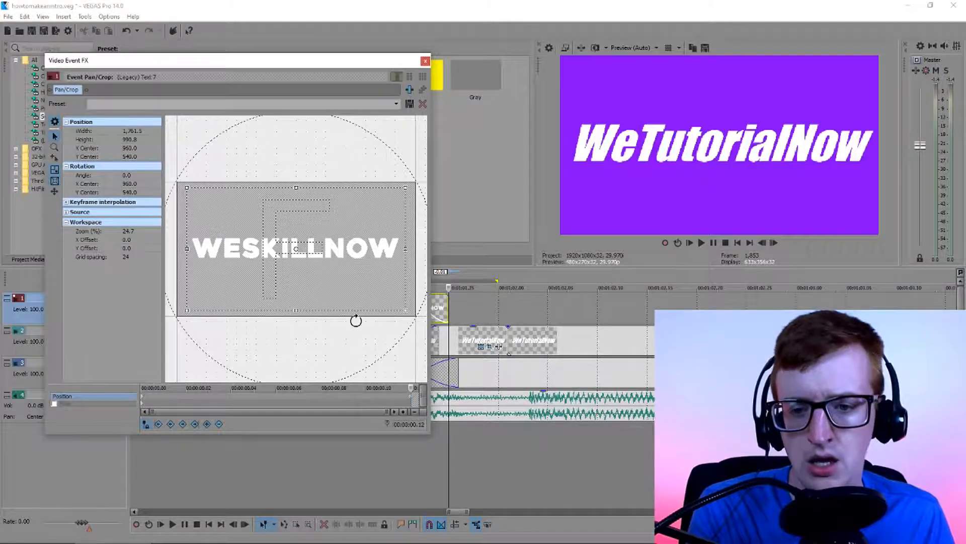
# Rotate the WESKILLNOW piece freehand until it is about upside down on a position keyframe at 00:00:00.03
pyautogui.moveTo(371, 333); pyautogui.dragTo(369, 339)
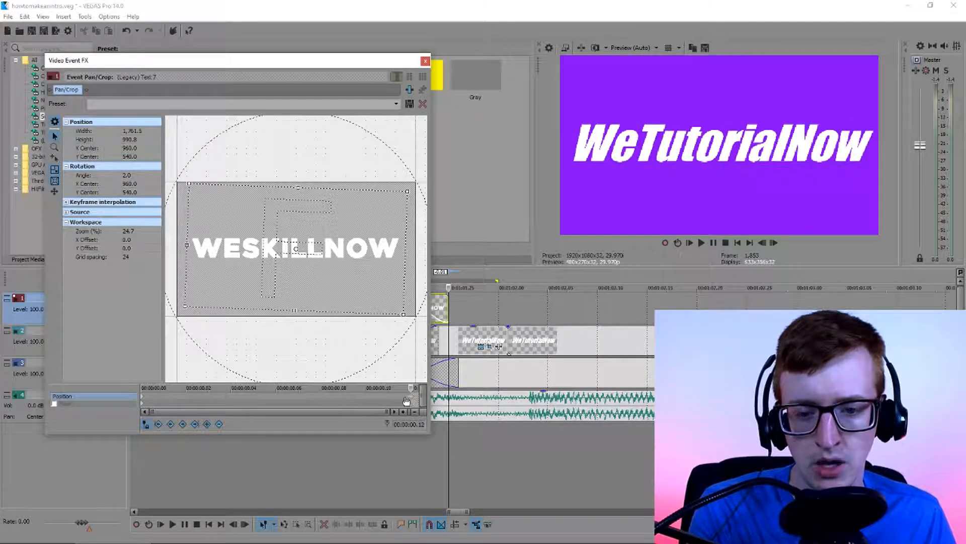
pyautogui.click(343, 400)
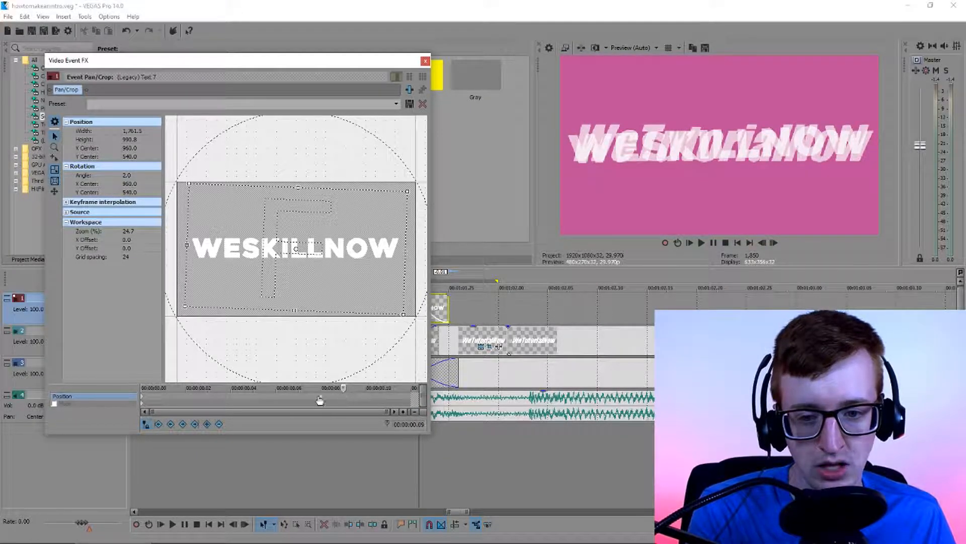
pyautogui.click(210, 400)
pyautogui.moveTo(336, 337)
pyautogui.mouseDown()
pyautogui.moveTo(325, 343)
pyautogui.moveTo(343, 342)
pyautogui.mouseUp()
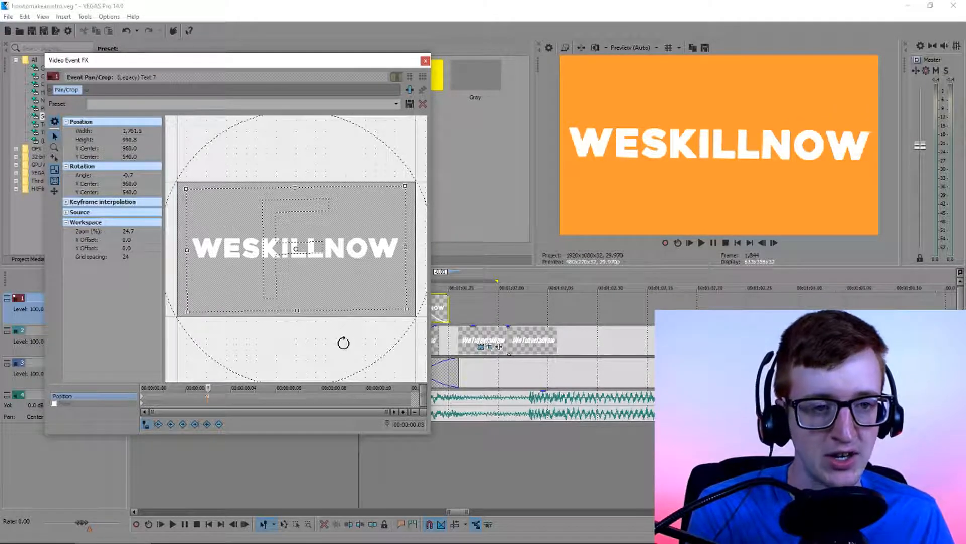
pyautogui.moveTo(334, 336); pyautogui.dragTo(343, 330)
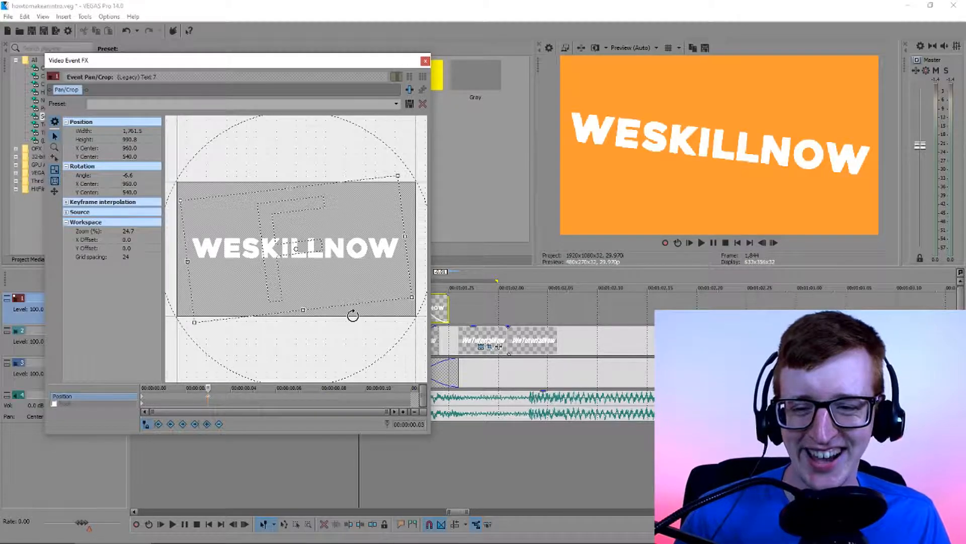
pyautogui.moveTo(339, 341); pyautogui.dragTo(252, 133)
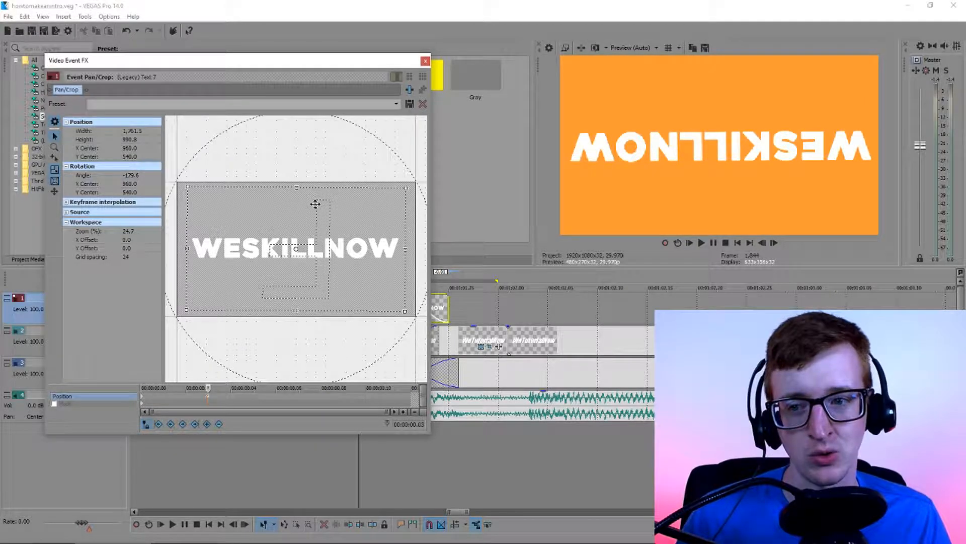
# Set the keyframe's rotation angle to -180 and move the keyframe to the end of the piece
pyautogui.doubleClick(131, 175)
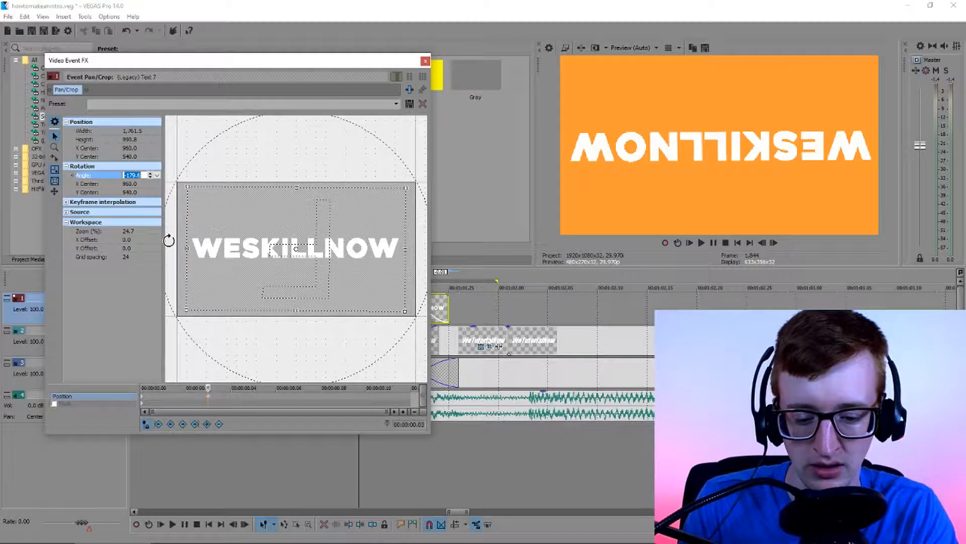
pyautogui.write('-180')
pyautogui.press('Return')
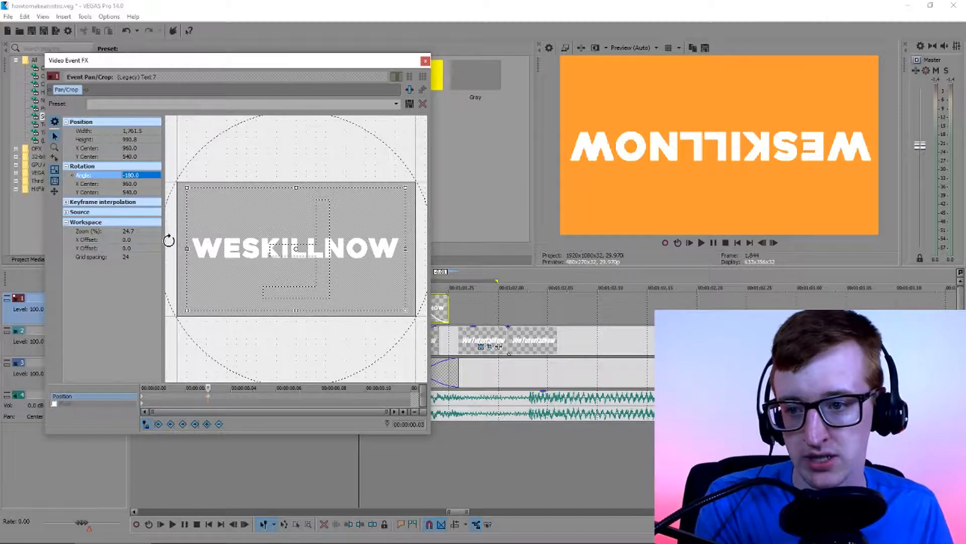
pyautogui.moveTo(209, 399); pyautogui.dragTo(411, 401)
# Scrub through the WESKILLNOW rotation, close its Pan/Crop window and play the transition on the timeline
pyautogui.click(142, 396)
pyautogui.moveTo(143, 388); pyautogui.dragTo(342, 388)
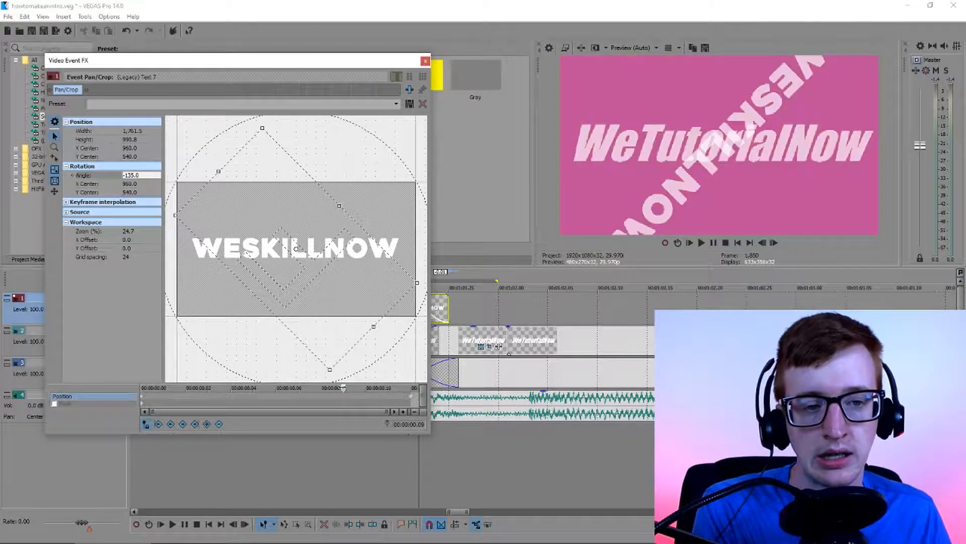
pyautogui.click(143, 400)
pyautogui.click(425, 61)
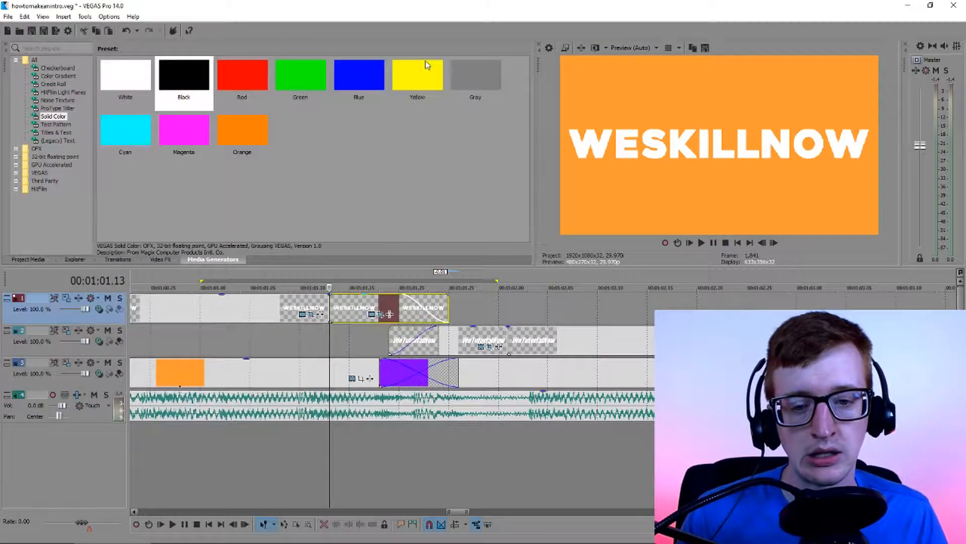
pyautogui.click(301, 312)
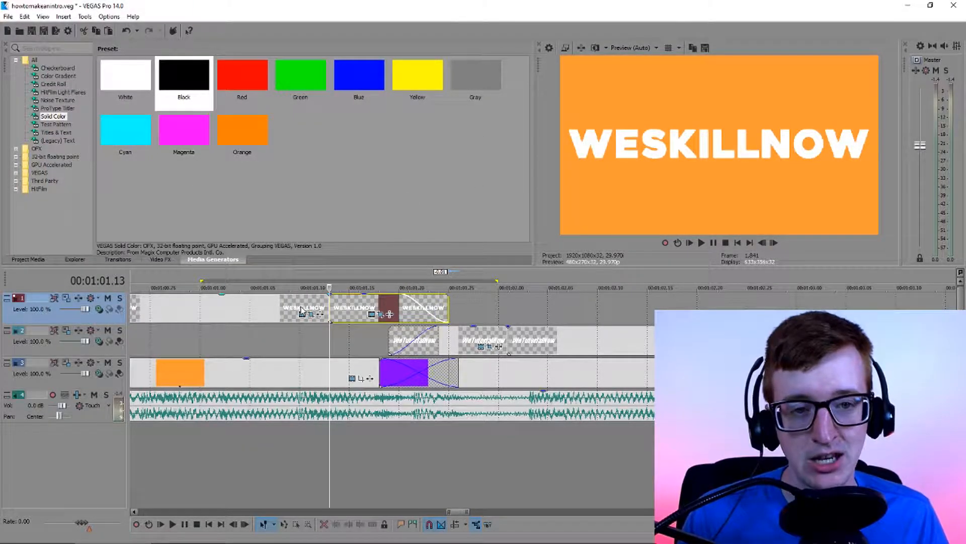
pyautogui.press('space')
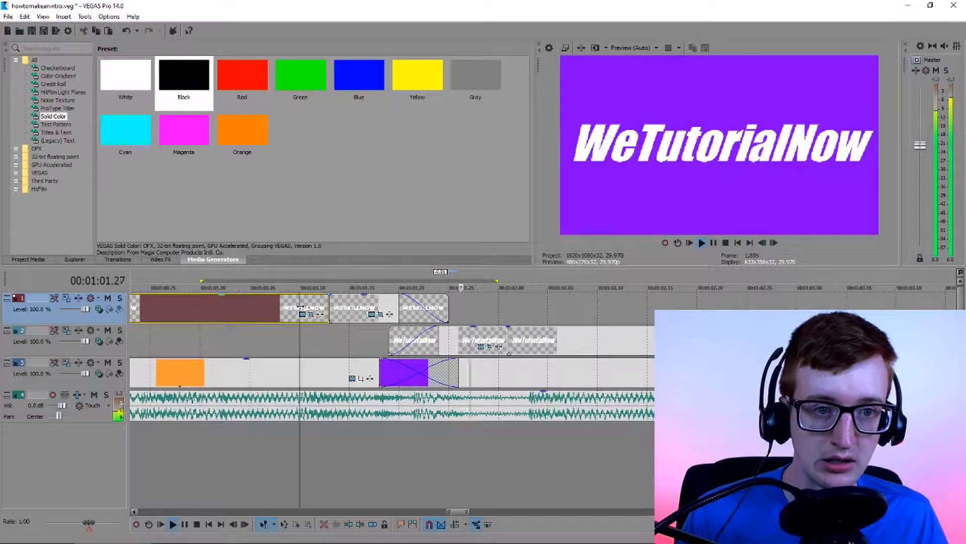
# Replay the transition from the WESKILLNOW title to the WeTutorialNow title
pyautogui.press('space')
pyautogui.press('space')
pyautogui.press('space')
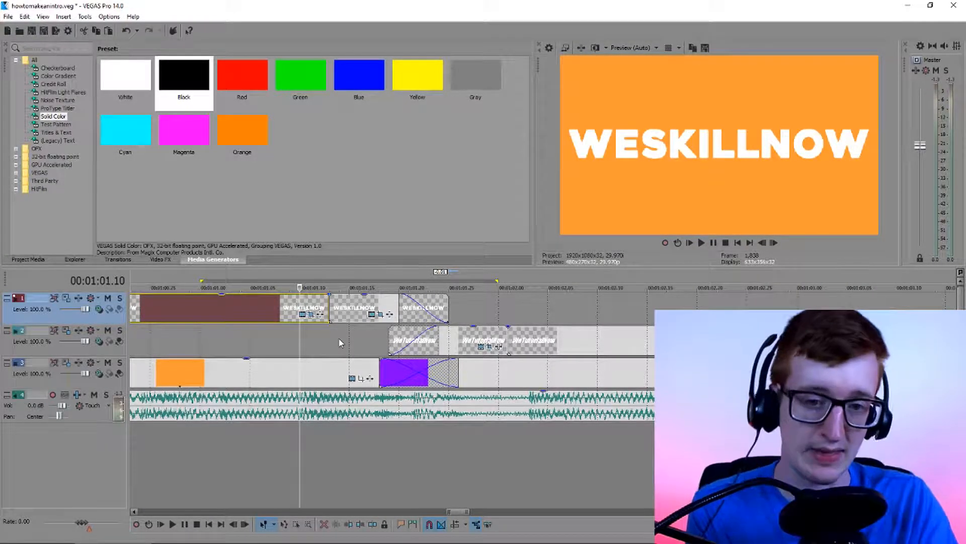
# Open Event Pan/Crop for the rotating WESKILLNOW piece and set its end keyframe's interpolation to Smooth
pyautogui.click(378, 315)
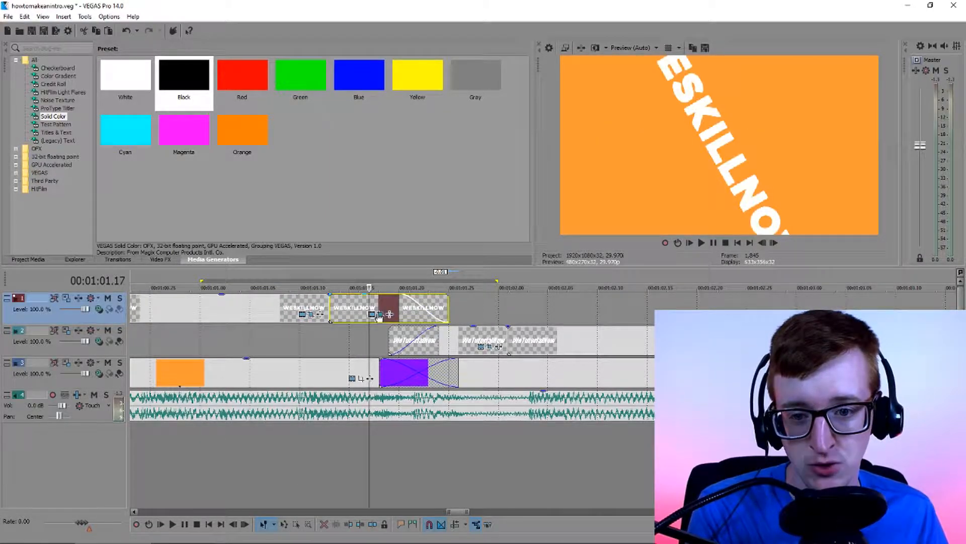
pyautogui.click(377, 315)
pyautogui.click(144, 399)
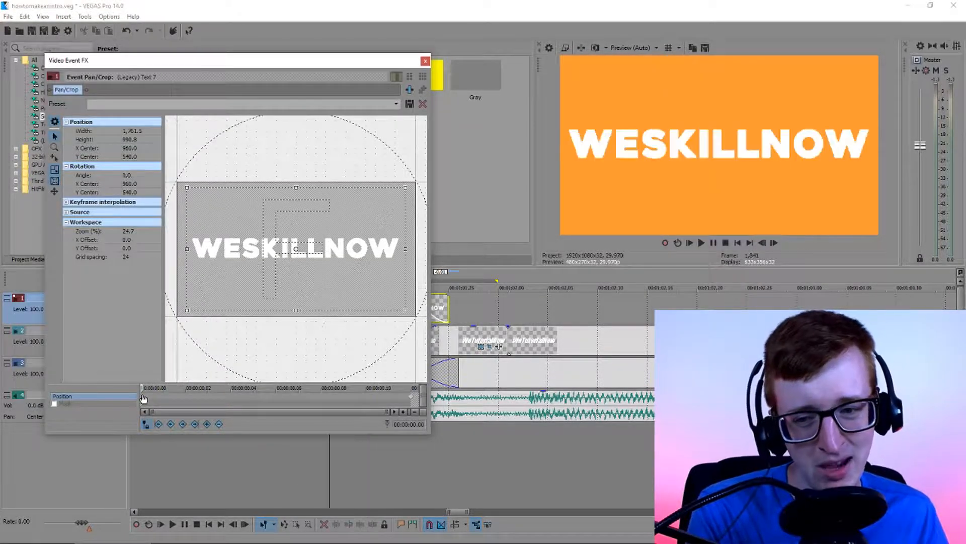
pyautogui.moveTo(141, 388); pyautogui.dragTo(186, 388)
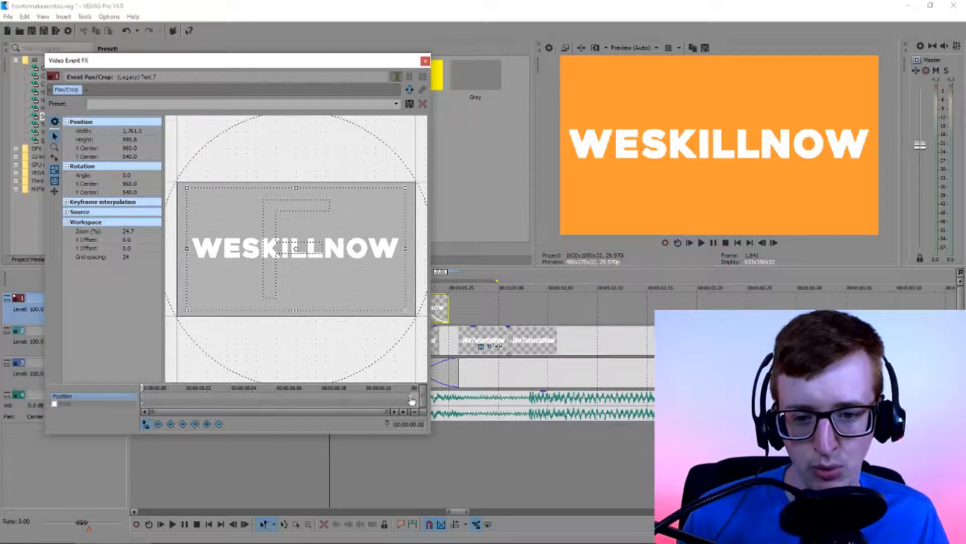
pyautogui.rightClick(411, 398)
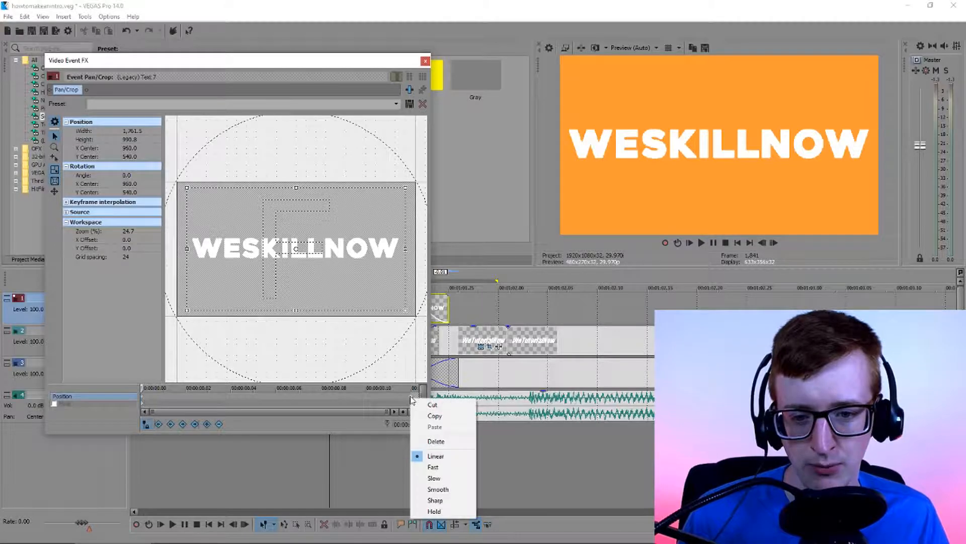
pyautogui.click(438, 490)
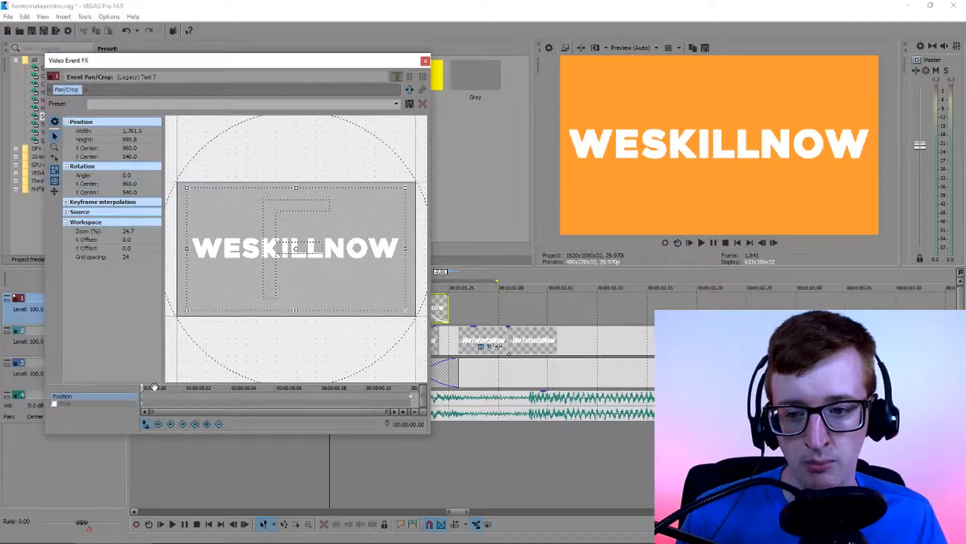
# Add a position keyframe at 00:00:00.04 of the WESKILLNOW piece and set its rotation angle to -20
pyautogui.moveTo(145, 388)
pyautogui.mouseDown()
pyautogui.moveTo(411, 388)
pyautogui.moveTo(144, 388)
pyautogui.moveTo(390, 395)
pyautogui.moveTo(153, 402)
pyautogui.mouseUp()
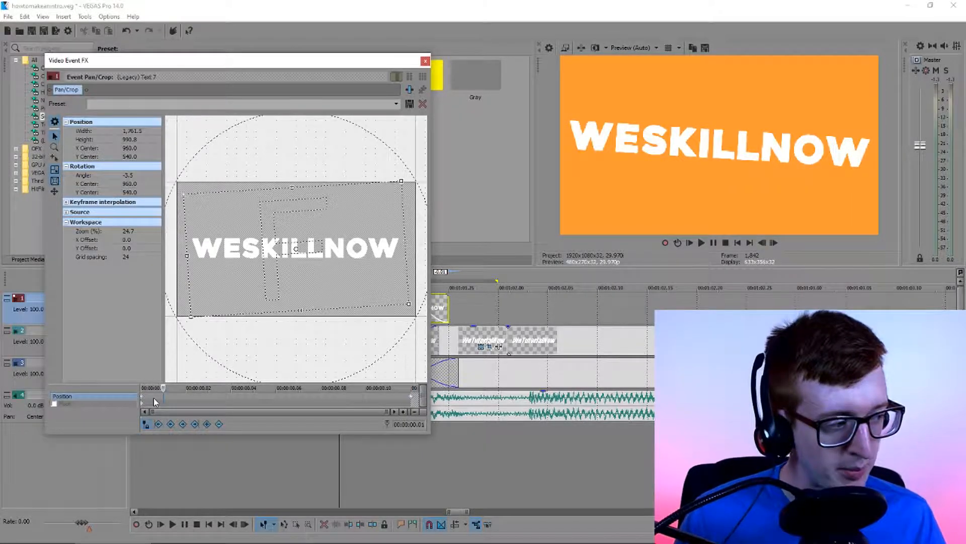
pyautogui.moveTo(163, 388); pyautogui.dragTo(233, 399)
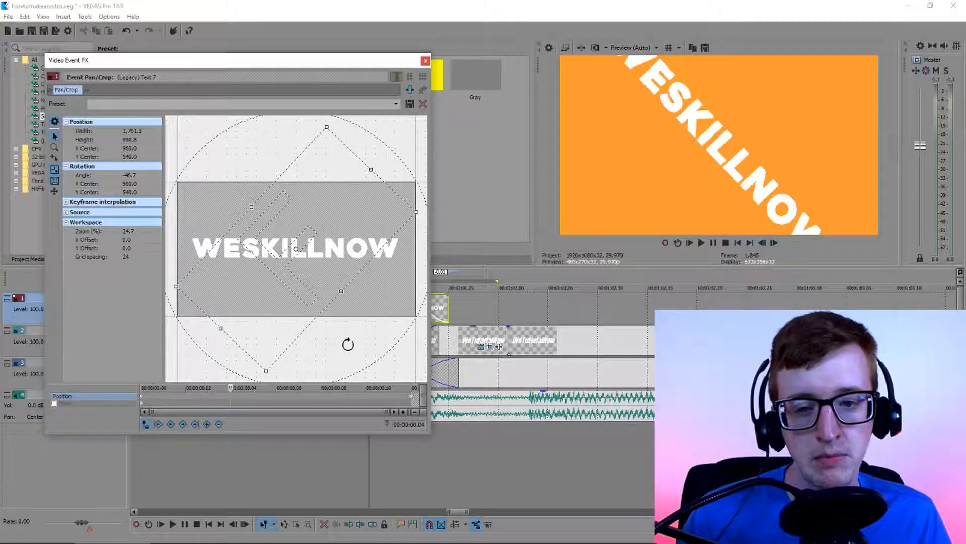
pyautogui.moveTo(336, 345); pyautogui.dragTo(276, 366)
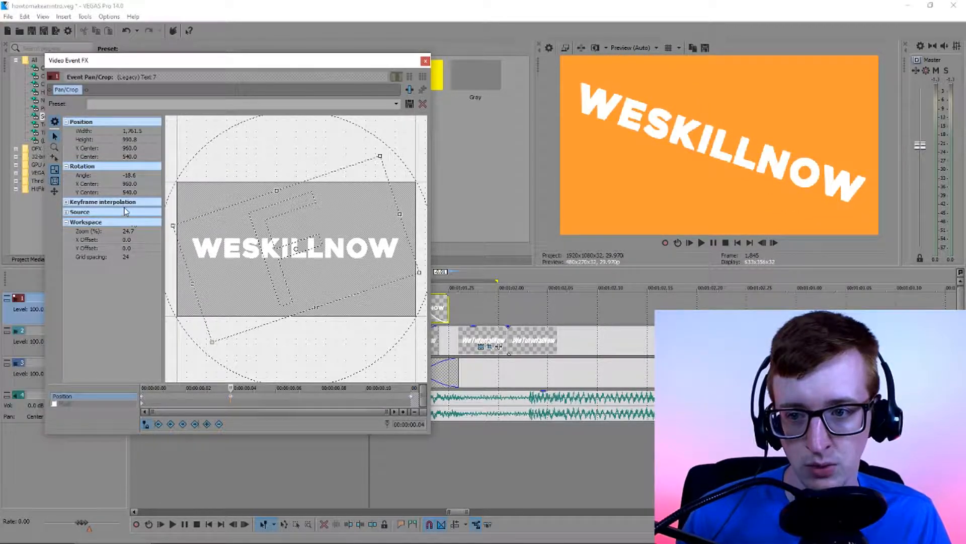
pyautogui.click(133, 178)
pyautogui.write('-')
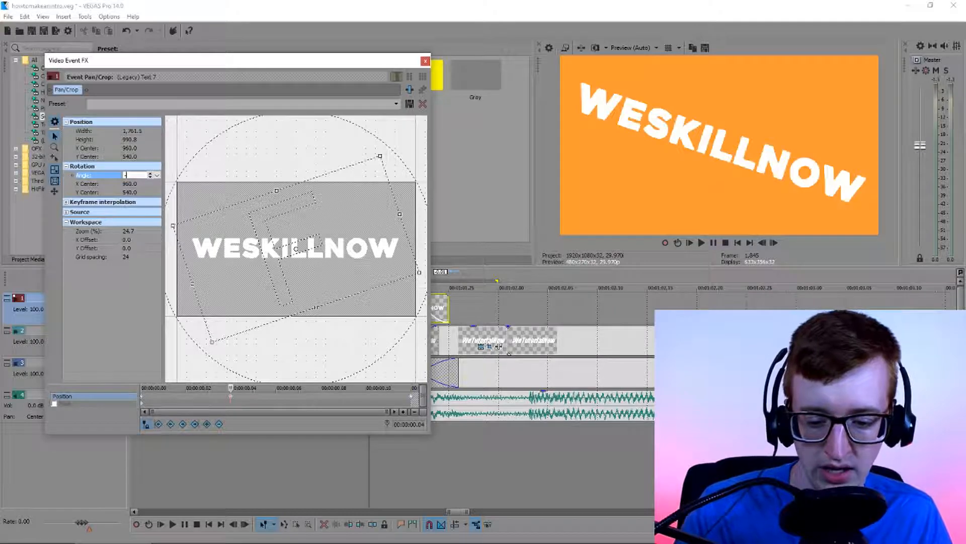
pyautogui.write('20')
pyautogui.press('Return')
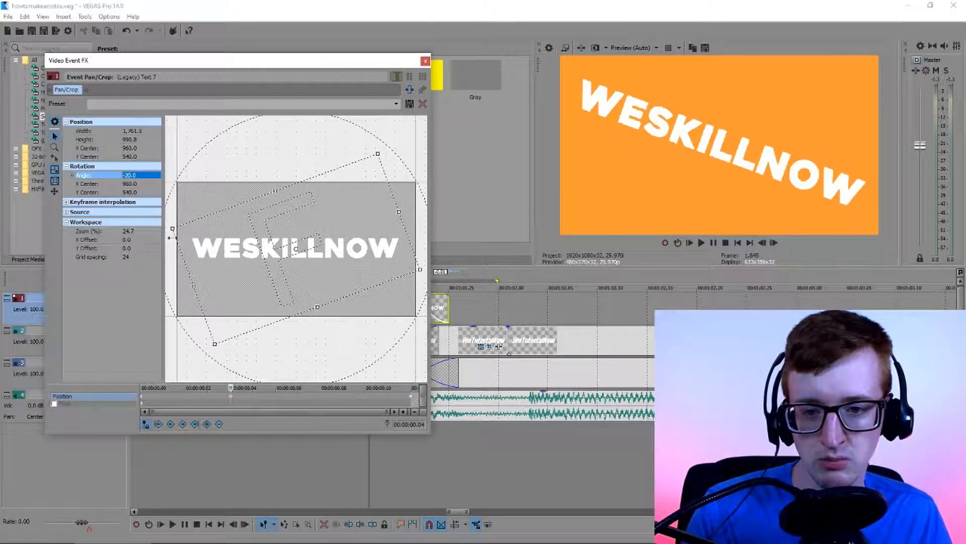
# Scrub through the start of the WESKILLNOW rotation, close its Pan/Crop window and play the piece in a loop
pyautogui.click(143, 397)
pyautogui.moveTo(142, 388); pyautogui.dragTo(208, 388)
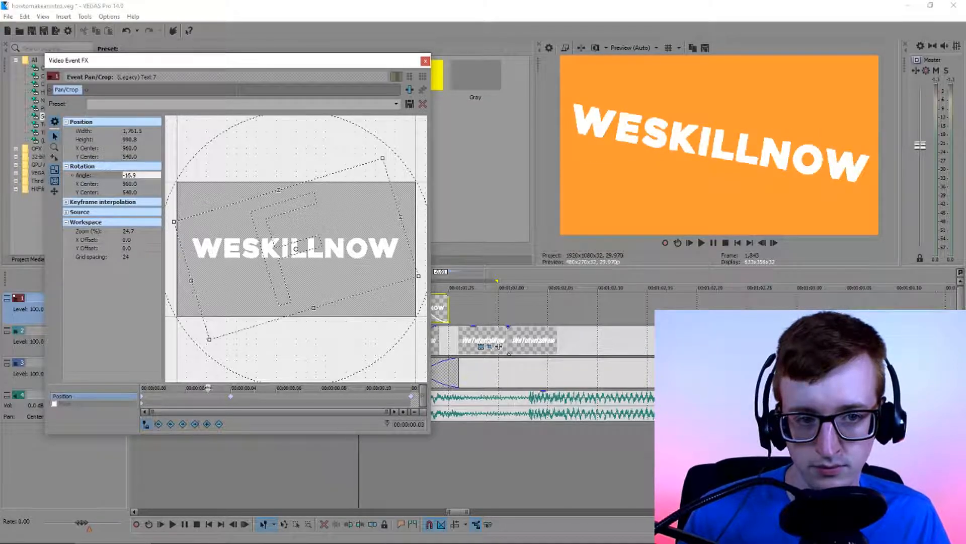
pyautogui.click(425, 60)
pyautogui.doubleClick(367, 311)
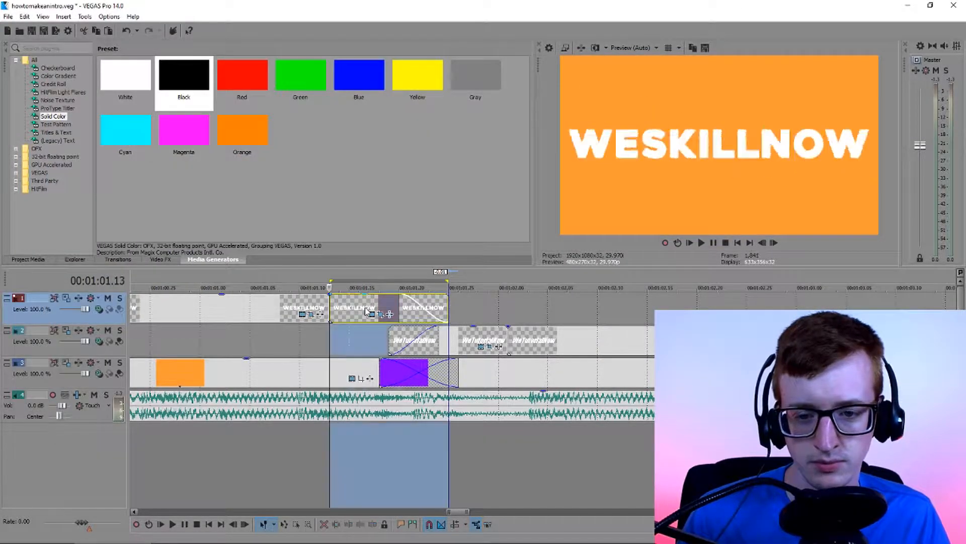
pyautogui.press('q')
pyautogui.press('space')
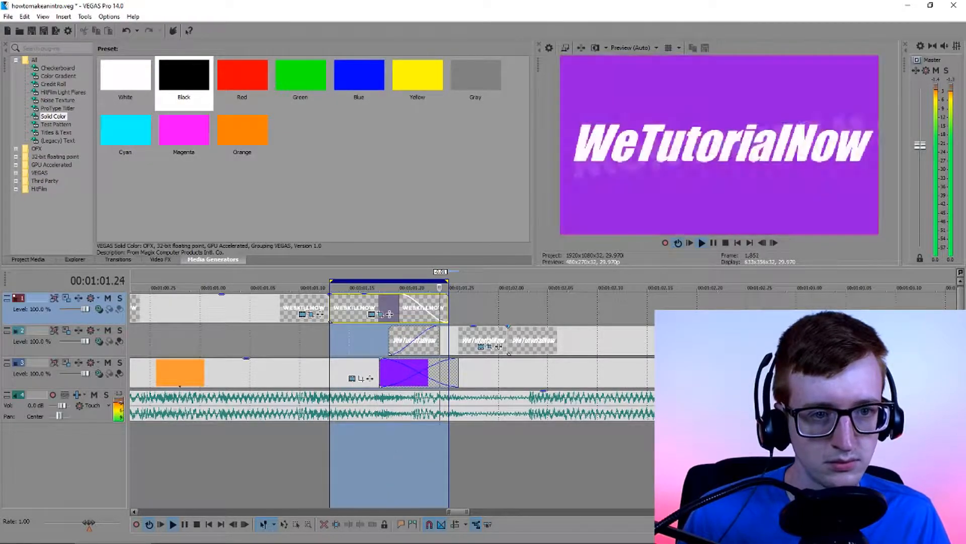
pyautogui.press('space')
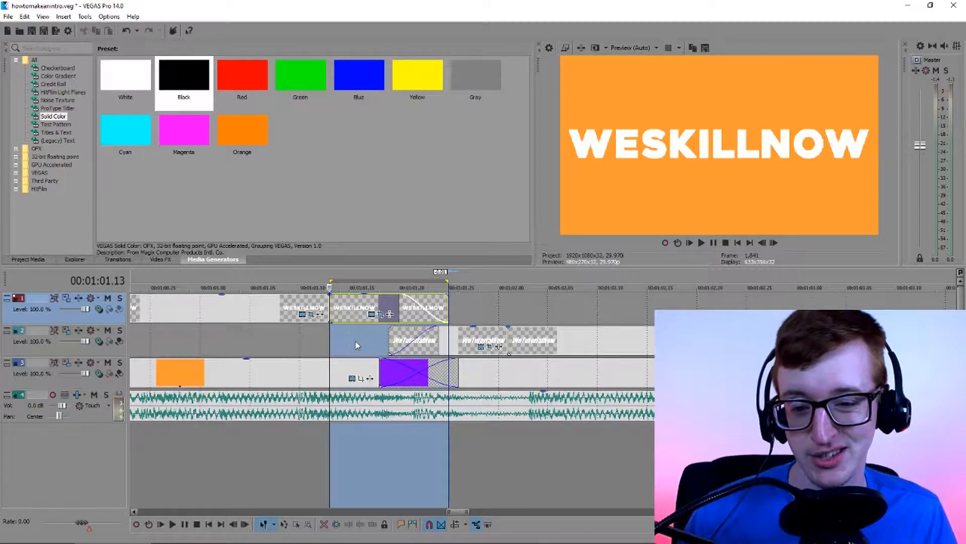
# Select the first WeTutorialNow piece and open its Event Pan/Crop window
pyautogui.doubleClick(458, 346)
pyautogui.click(269, 347)
pyautogui.click(446, 346)
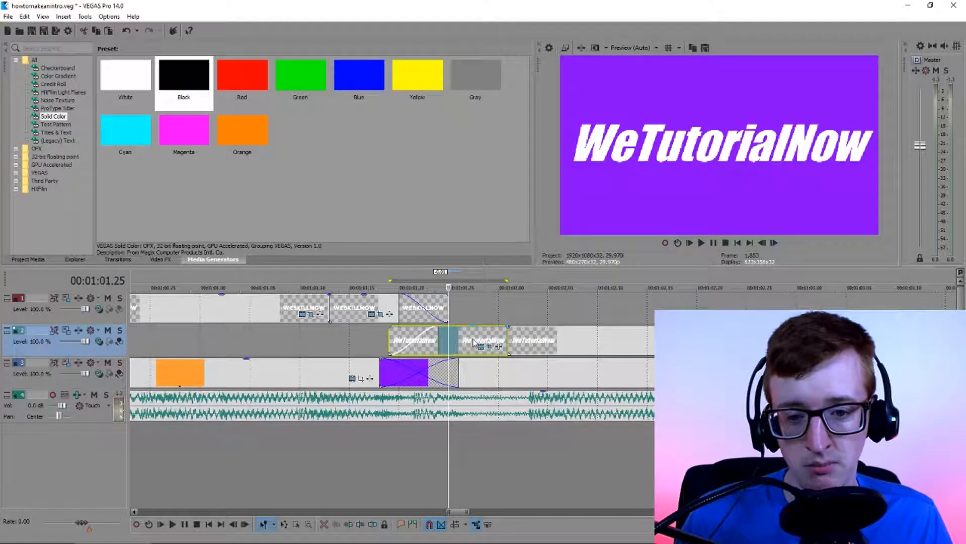
pyautogui.click(490, 347)
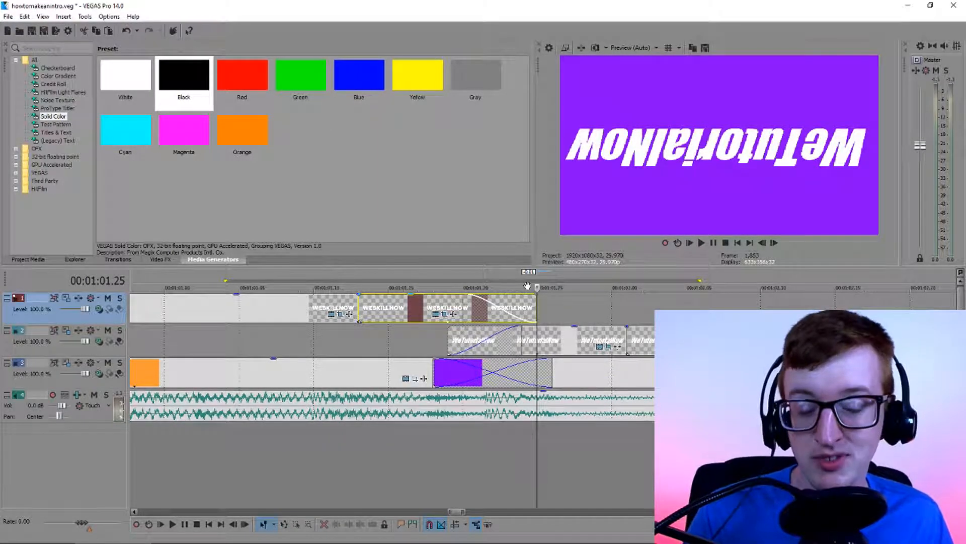
# Go to the WESKILLNOW piece's -20 keyframe in Pan/Crop, split the piece there at 00:01:01.17 and play the transition
pyautogui.click(447, 317)
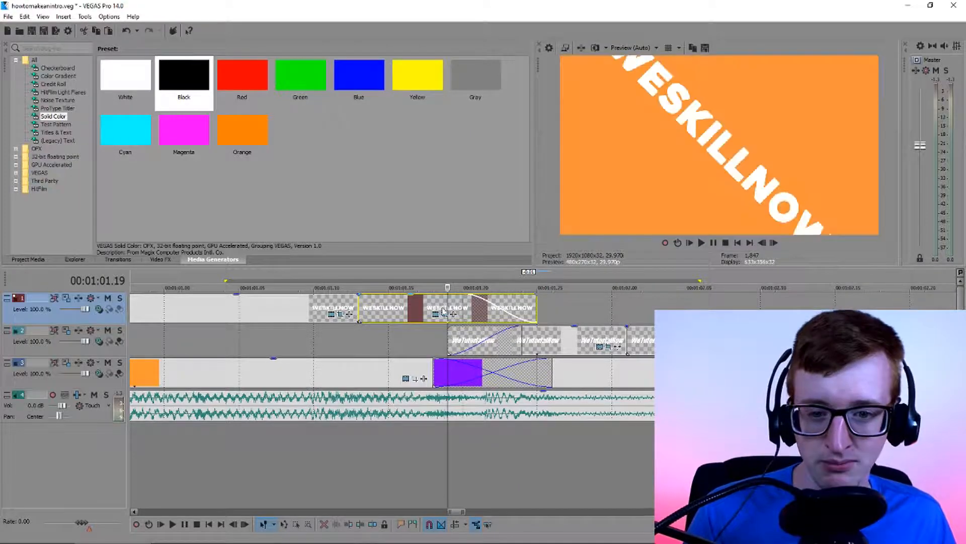
pyautogui.click(444, 313)
pyautogui.click(203, 412)
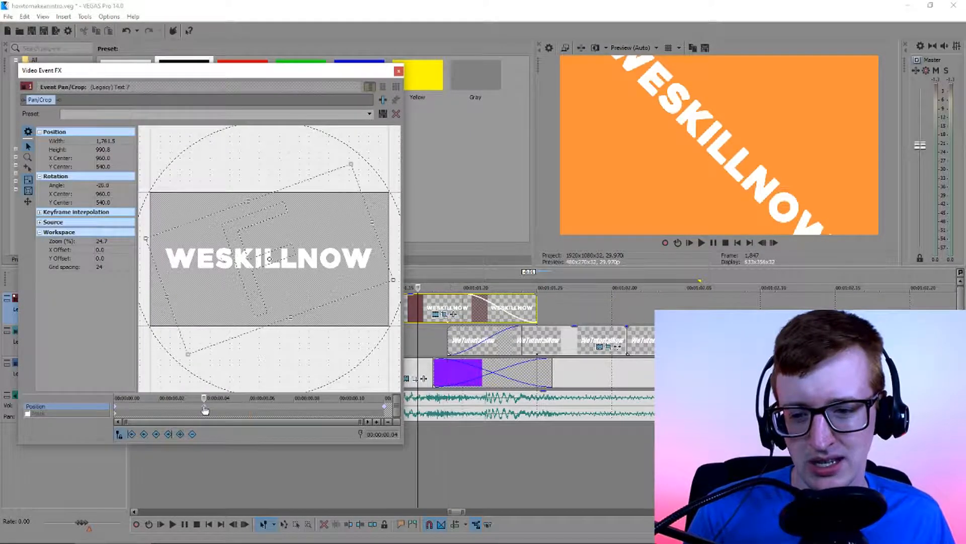
pyautogui.click(399, 72)
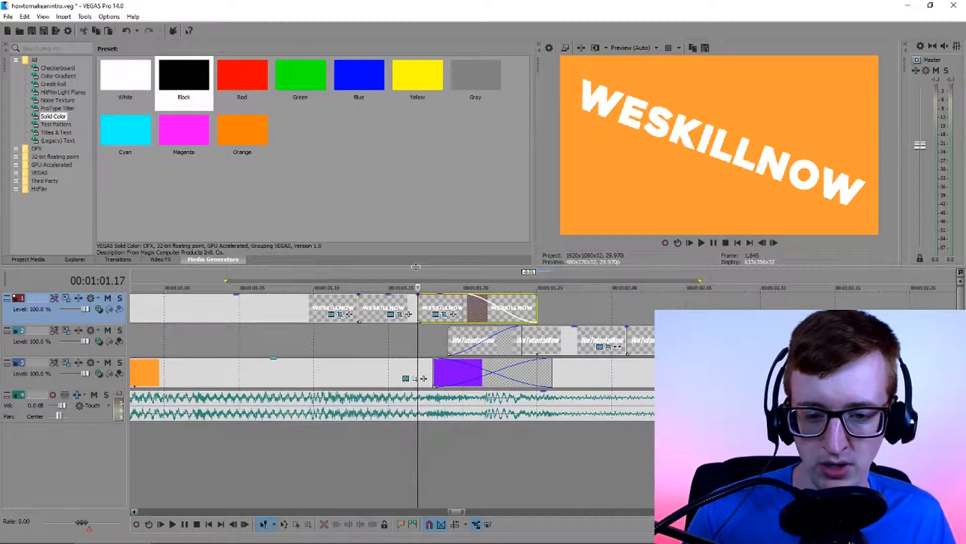
pyautogui.click(364, 343)
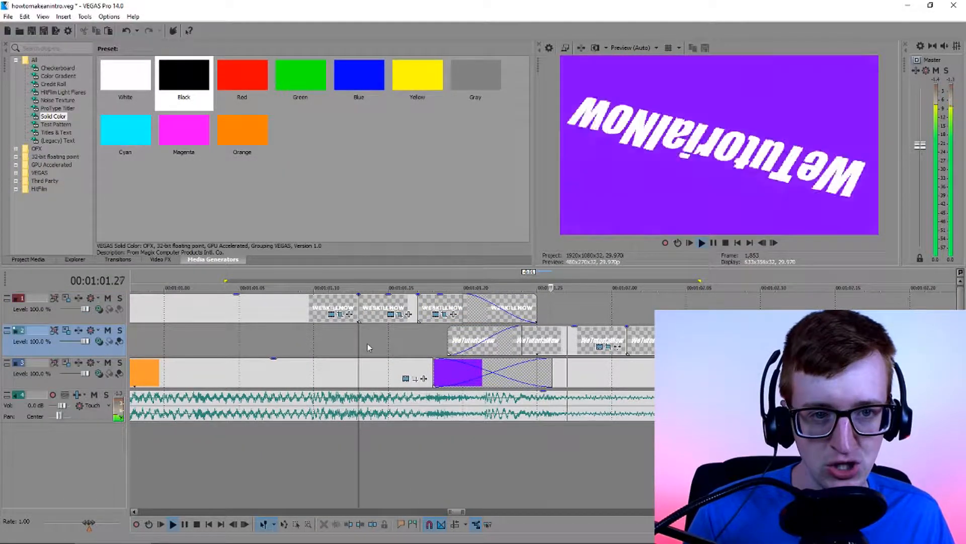
# Copy the last WESKILLNOW piece and paste it on a new top video track at 00:01:01.25
pyautogui.click(430, 311)
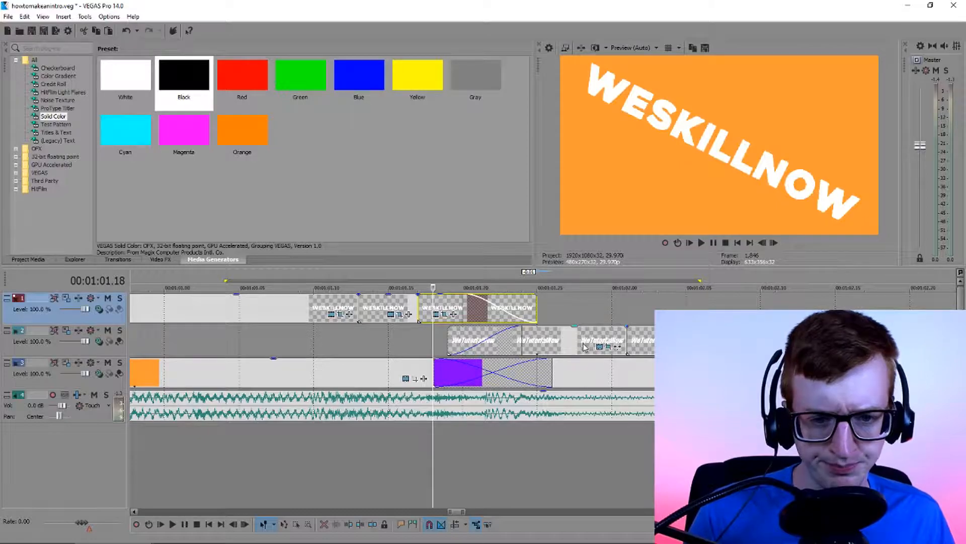
pyautogui.click(446, 309)
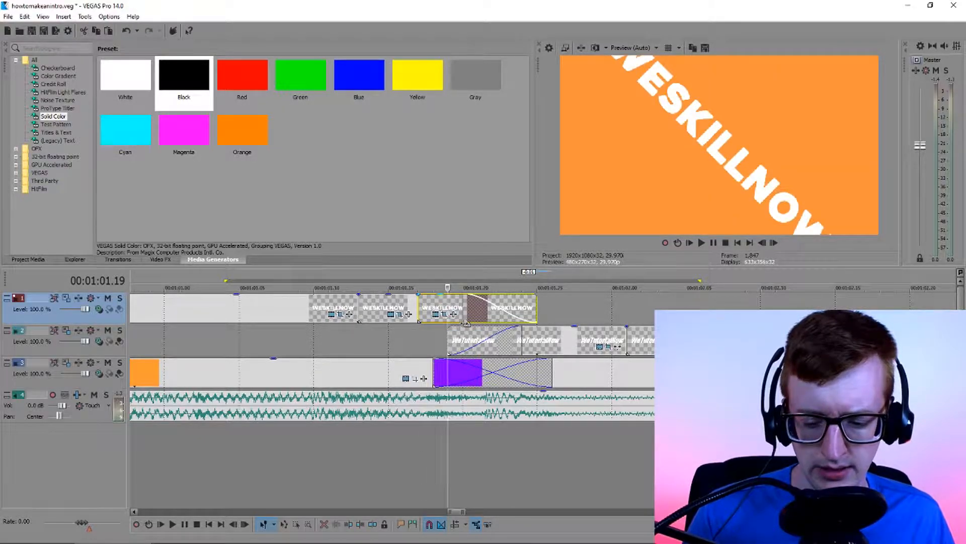
pyautogui.rightClick(602, 310)
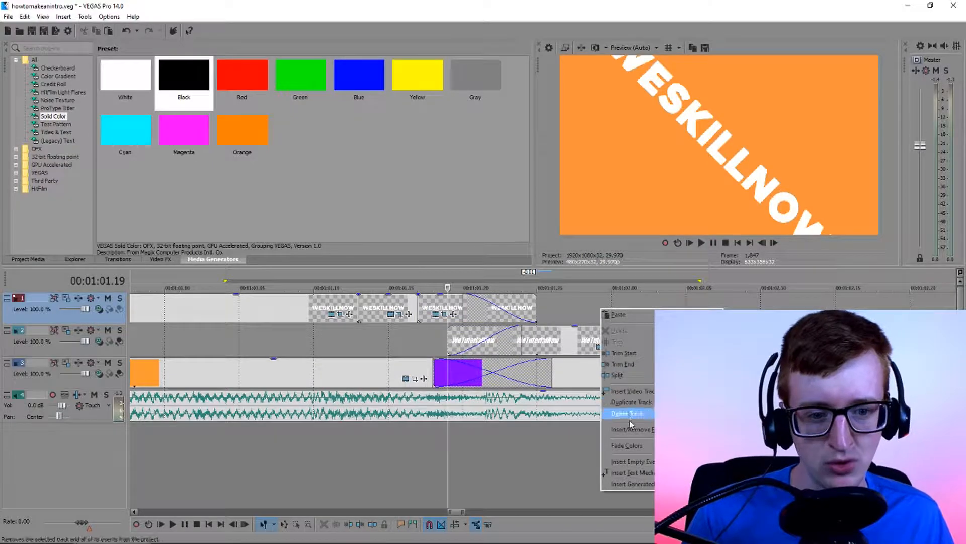
pyautogui.click(629, 391)
pyautogui.click(520, 310)
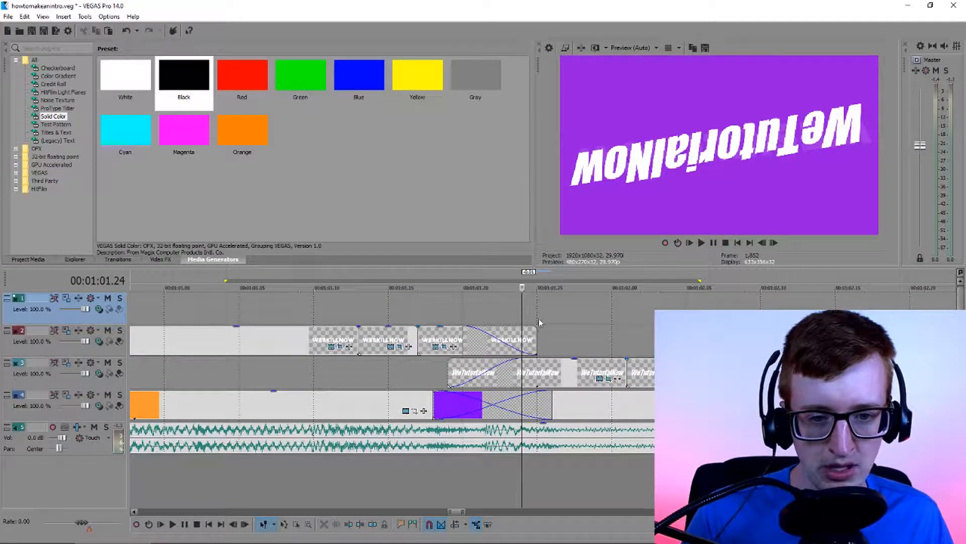
pyautogui.click(537, 318)
pyautogui.hotkey('ctrl', 'v')
pyautogui.click(553, 230)
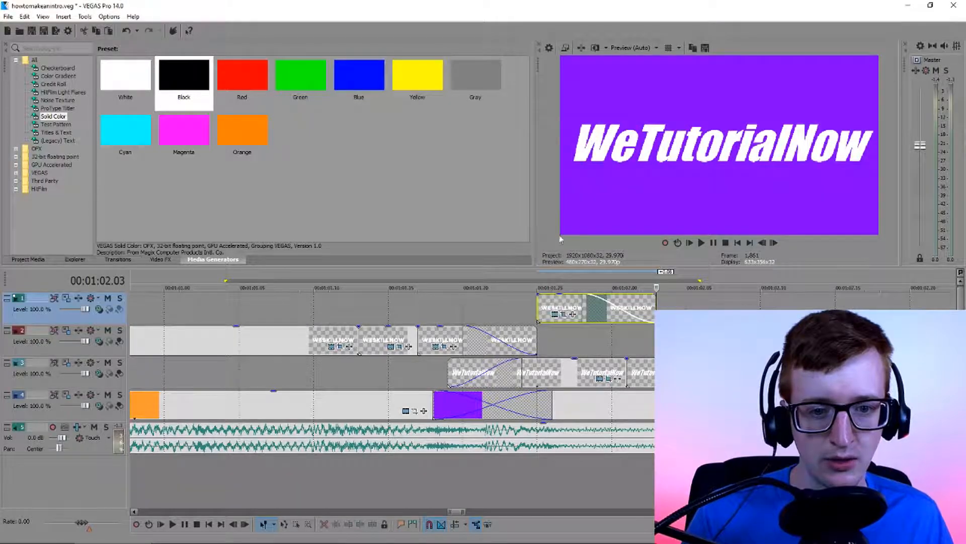
# Delete the last WeTutorialNow piece and extend the preceding one to 00:01:02.03, where the pasted WESKILLNOW piece ends
pyautogui.click(632, 376)
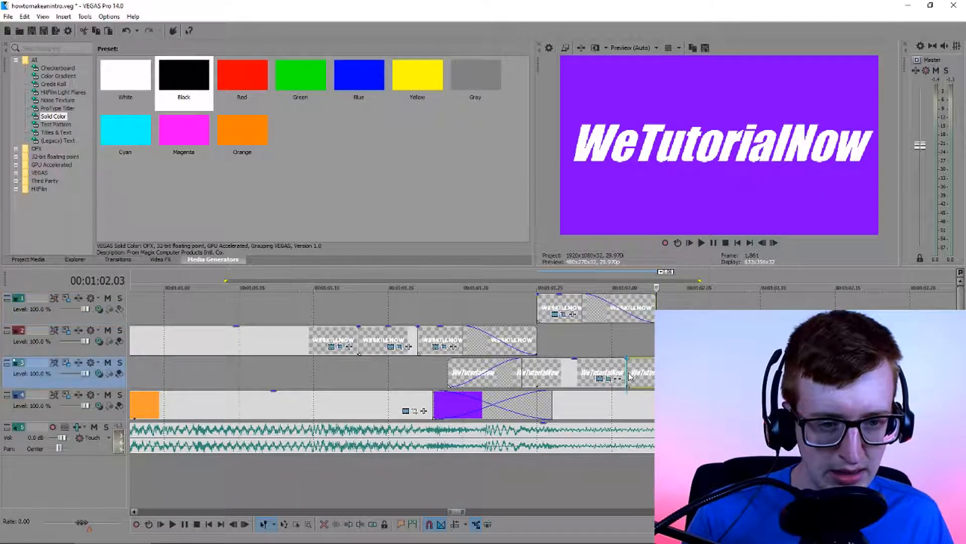
pyautogui.press('Delete')
pyautogui.moveTo(627, 374); pyautogui.dragTo(655, 375)
pyautogui.click(610, 376)
# Move the extended WeTutorialNow piece's last keyframe to its end and set the rotation to 20 on a keyframe at 00:00:00.11
pyautogui.click(638, 379)
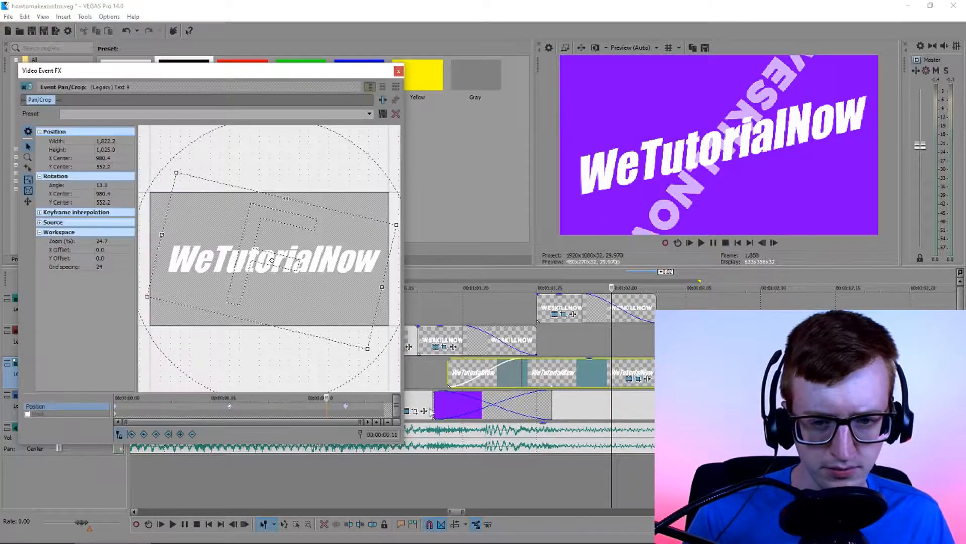
pyautogui.click(346, 412)
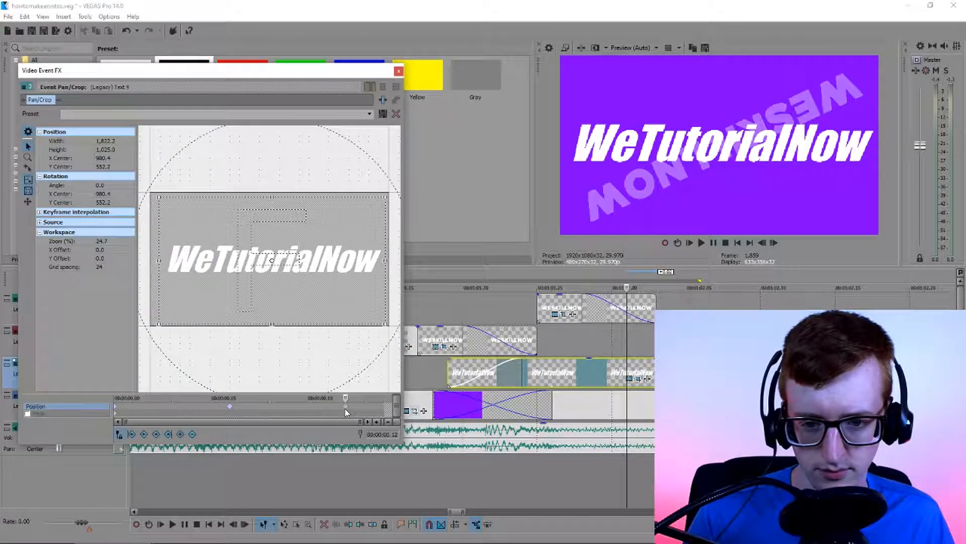
pyautogui.moveTo(356, 412); pyautogui.dragTo(328, 411)
pyautogui.doubleClick(101, 185)
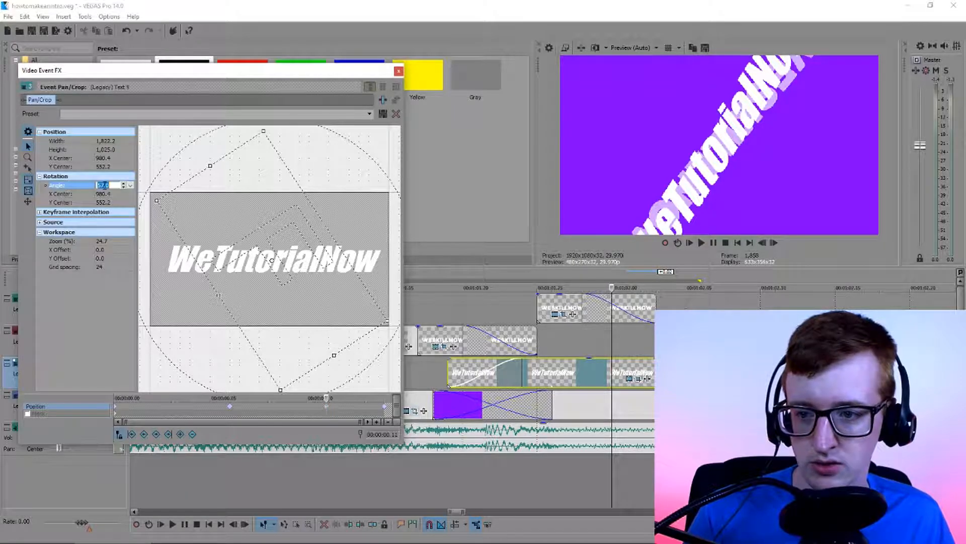
pyautogui.press('Return')
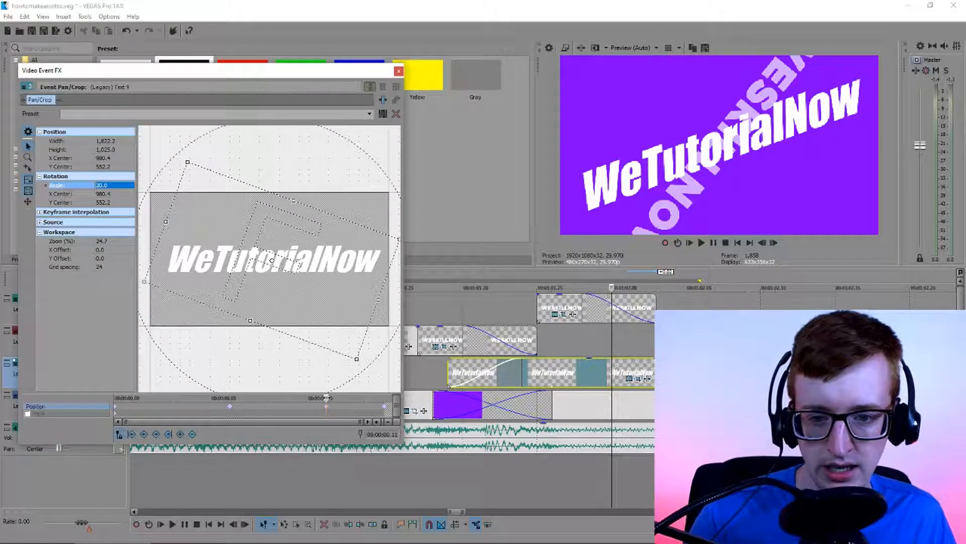
pyautogui.click(366, 399)
pyautogui.moveTo(369, 399)
pyautogui.mouseDown()
pyautogui.moveTo(330, 406)
pyautogui.moveTo(366, 409)
pyautogui.moveTo(268, 410)
pyautogui.moveTo(366, 409)
pyautogui.mouseUp()
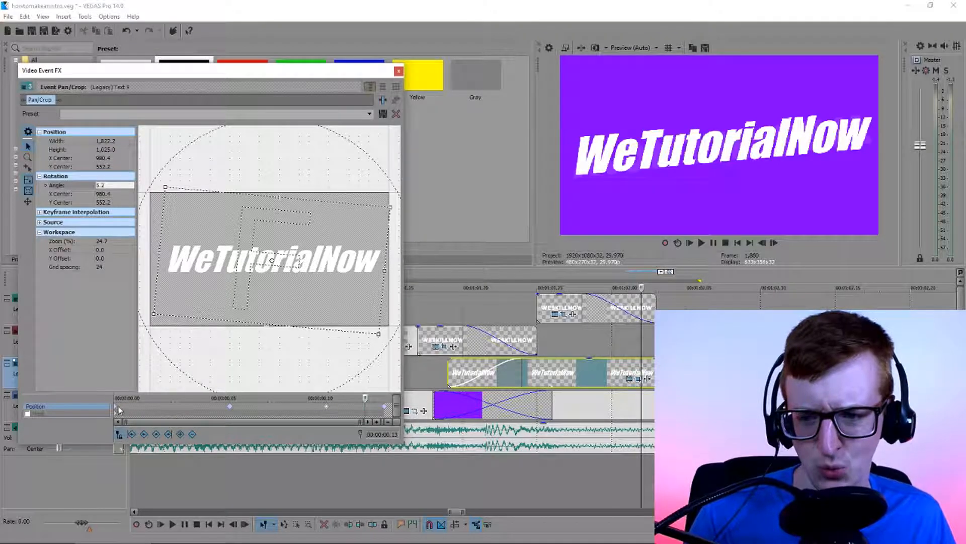
pyautogui.click(399, 72)
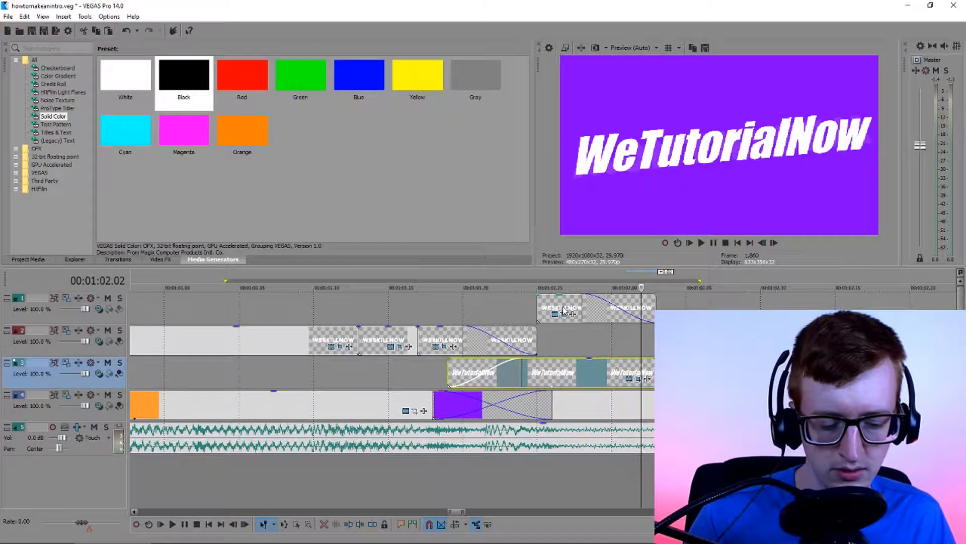
# Delete the pasted WESKILLNOW piece and loop playback over the title transition, extending the loop region to start earlier
pyautogui.click(567, 312)
pyautogui.press('Delete')
pyautogui.doubleClick(578, 385)
pyautogui.moveTo(446, 287); pyautogui.dragTo(363, 289)
pyautogui.press('q')
pyautogui.press('space')
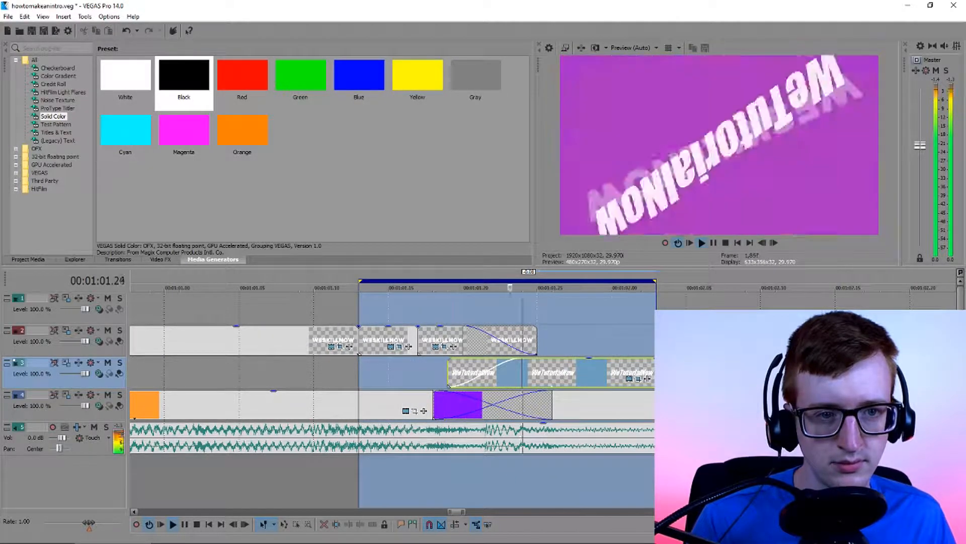
pyautogui.moveTo(360, 280); pyautogui.dragTo(225, 281)
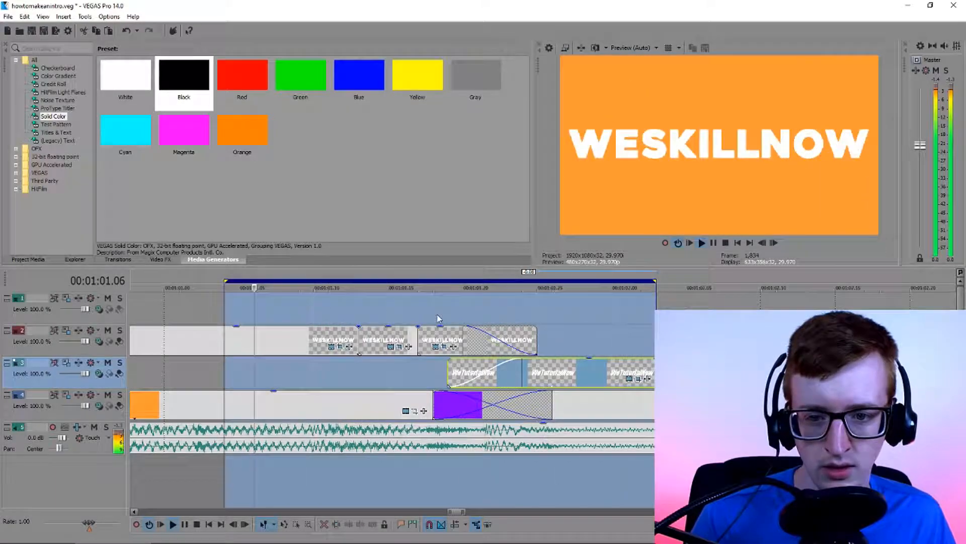
# Extend the loop region's end beyond the title transition and inspect individual frames of the WESKILLNOW and WeTutorialNow spin
pyautogui.moveTo(654, 280); pyautogui.dragTo(819, 281)
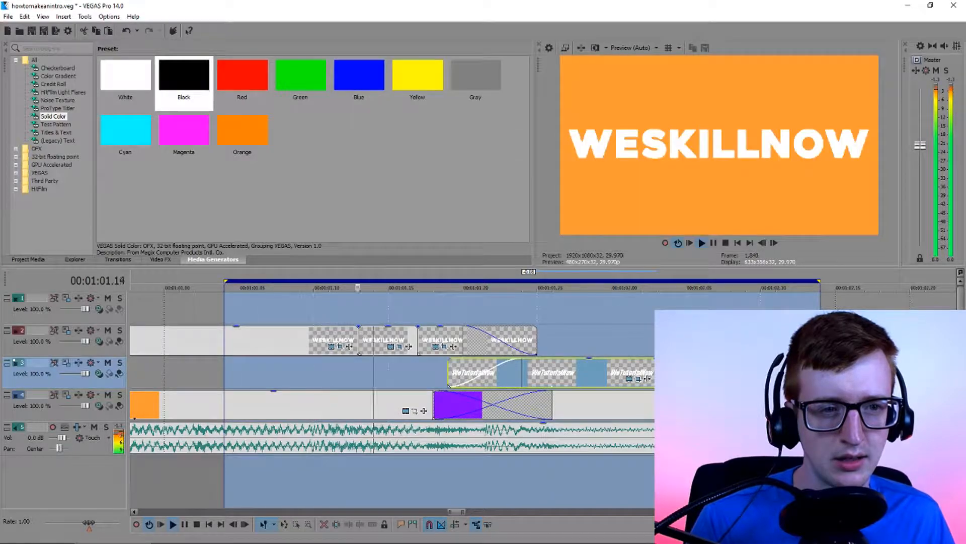
pyautogui.press('space')
pyautogui.click(582, 370)
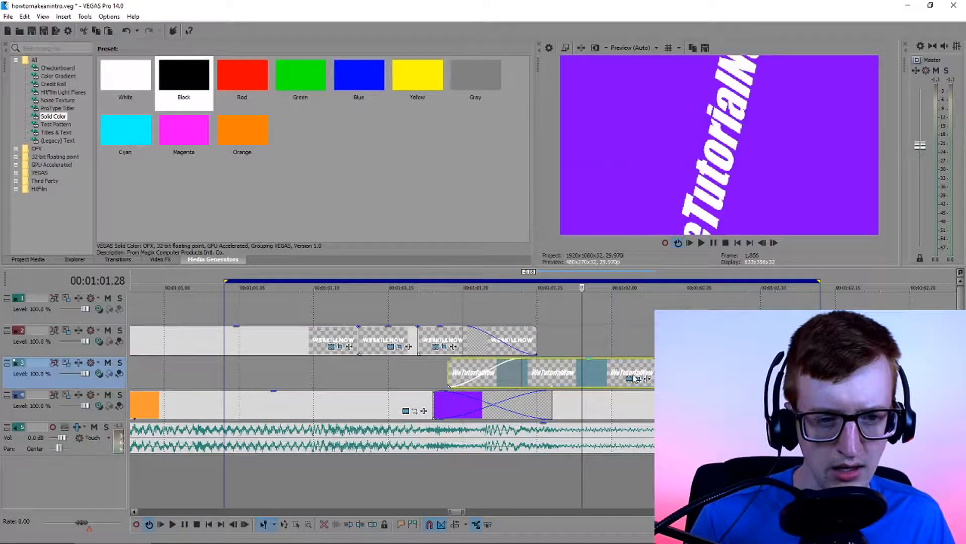
pyautogui.click(612, 375)
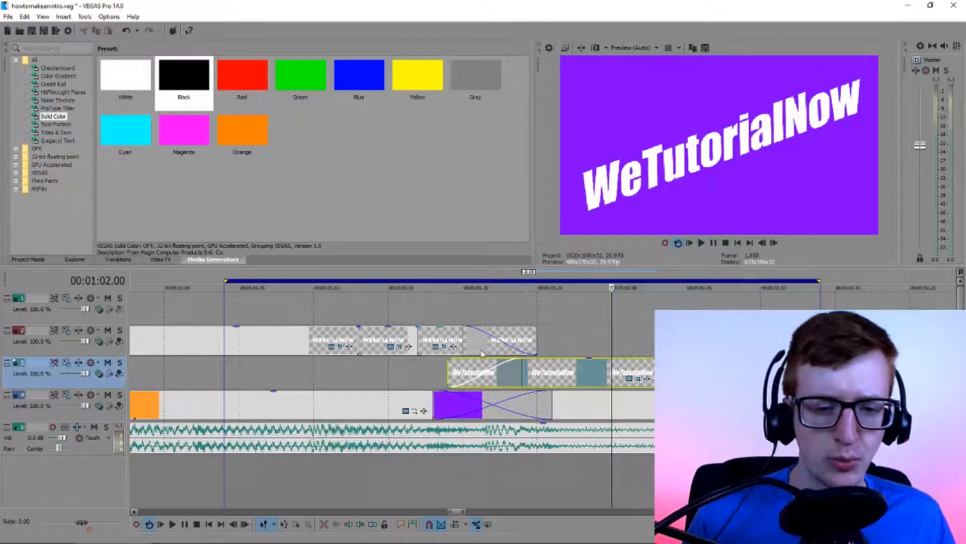
pyautogui.click(510, 345)
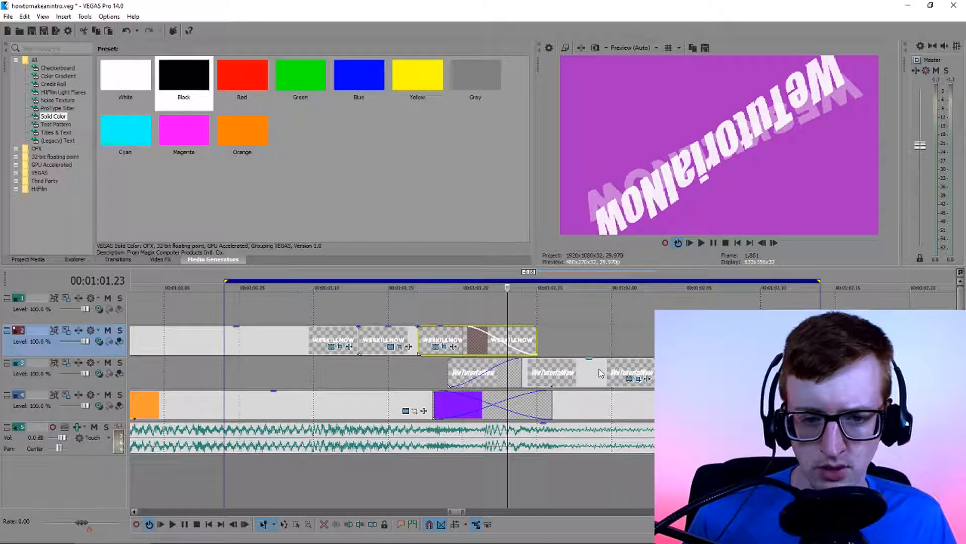
pyautogui.scroll(2, 511, 345)
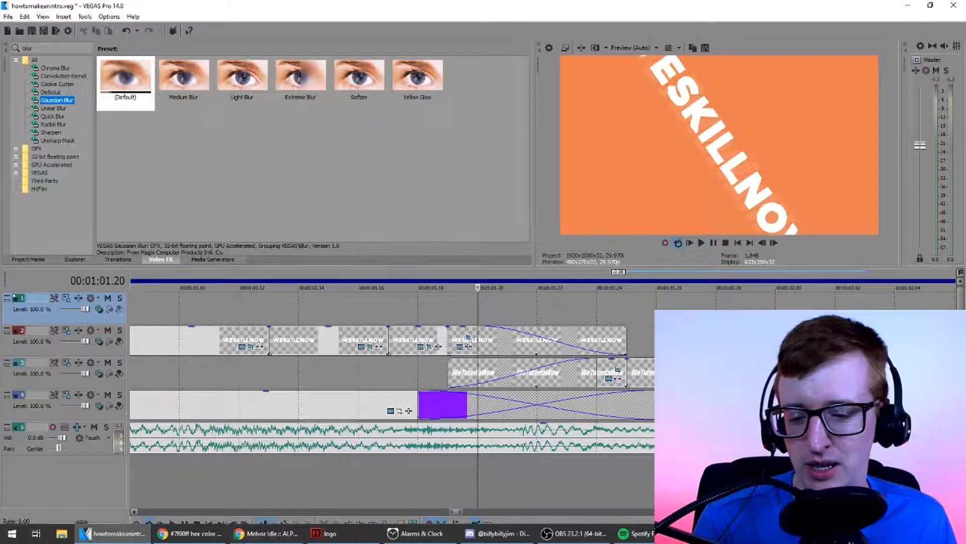
# Apply the Gaussian Blur effect's Light Blur preset to the WESKILLNOW and WeTutorialNow pieces that overlap at the transition
pyautogui.click(282, 534)
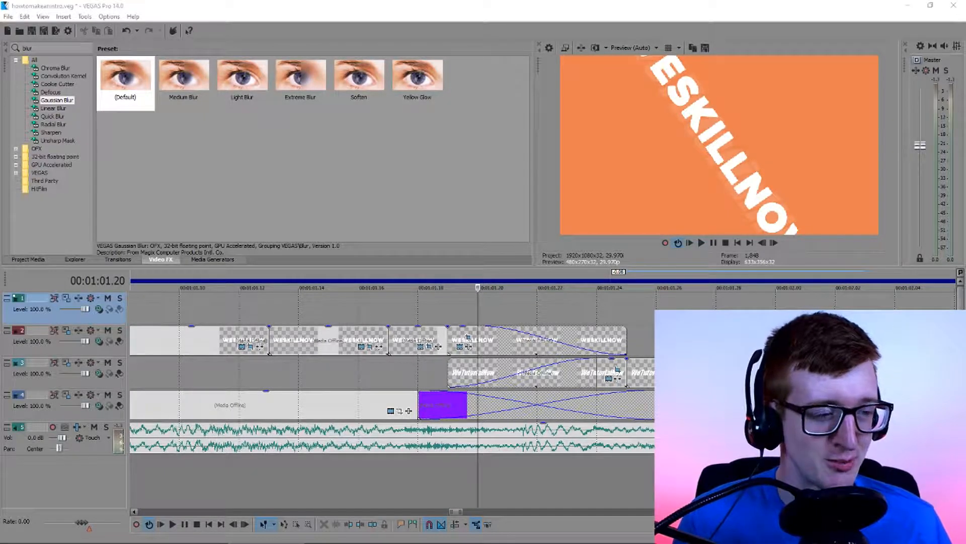
pyautogui.moveTo(517, 540)
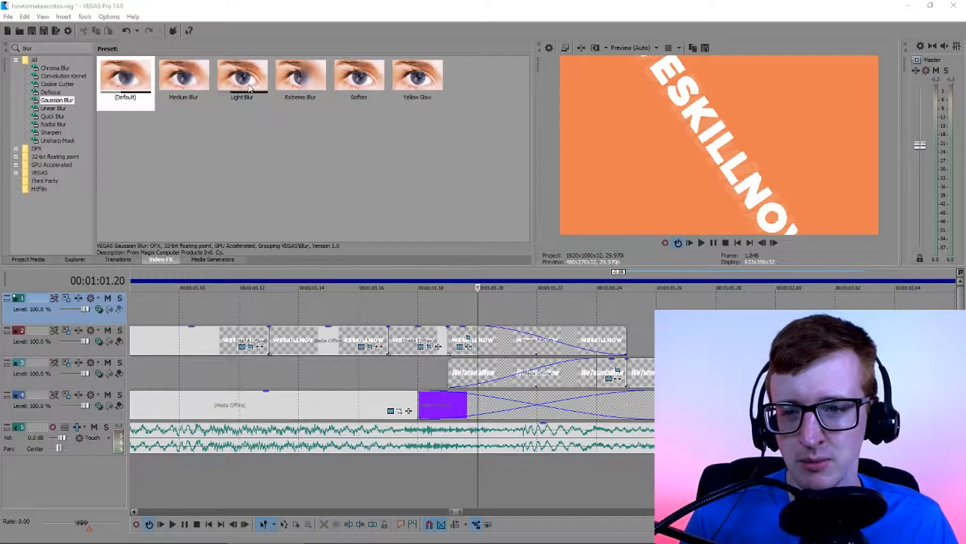
pyautogui.moveTo(247, 88); pyautogui.dragTo(479, 338)
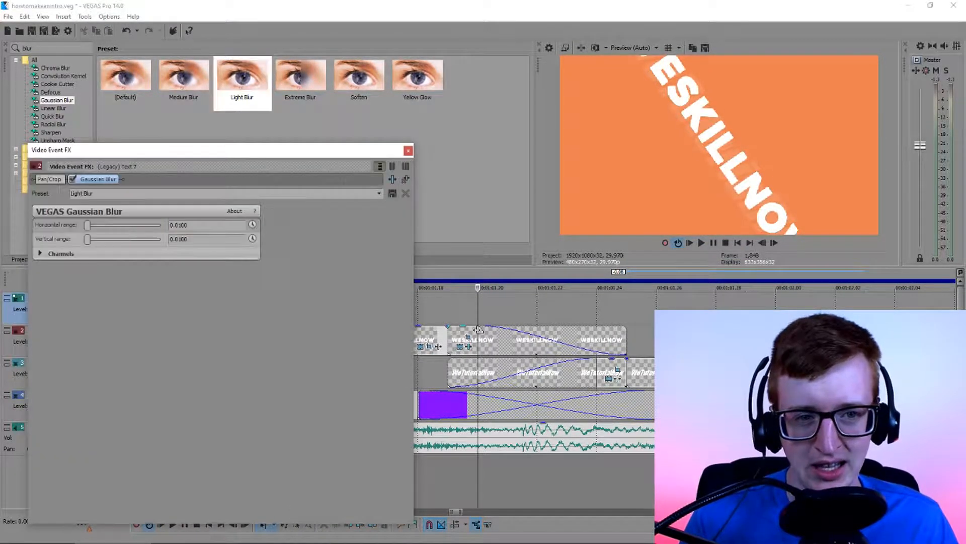
pyautogui.moveTo(257, 85); pyautogui.dragTo(509, 373)
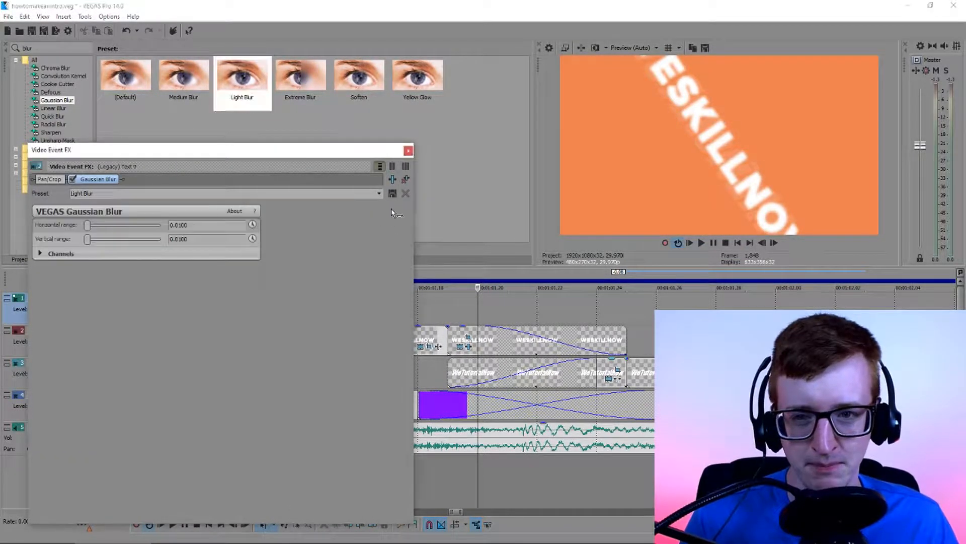
pyautogui.click(408, 151)
pyautogui.click(458, 321)
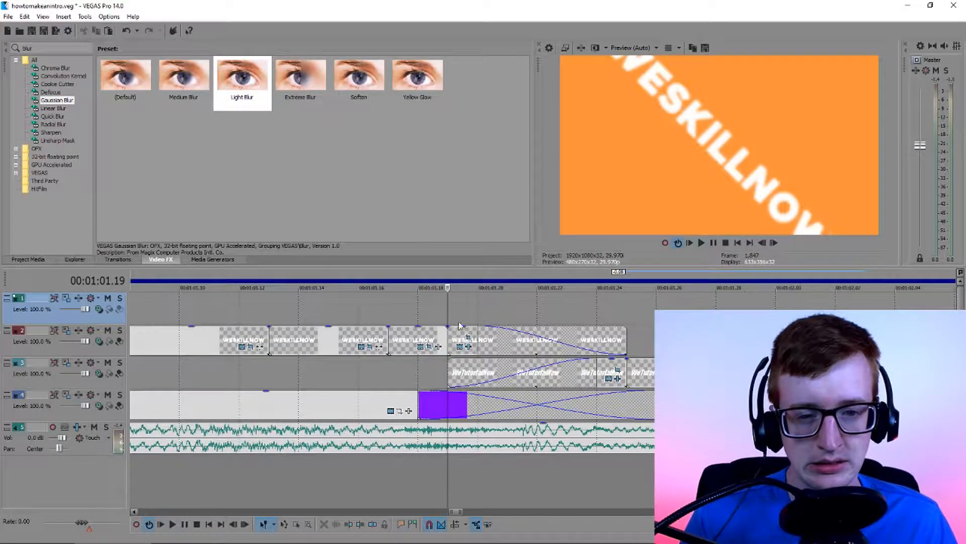
# Play back the title transition from just before the overlap to review the added blur
pyautogui.scroll(-2, 458, 321)
pyautogui.scroll(2, 458, 321)
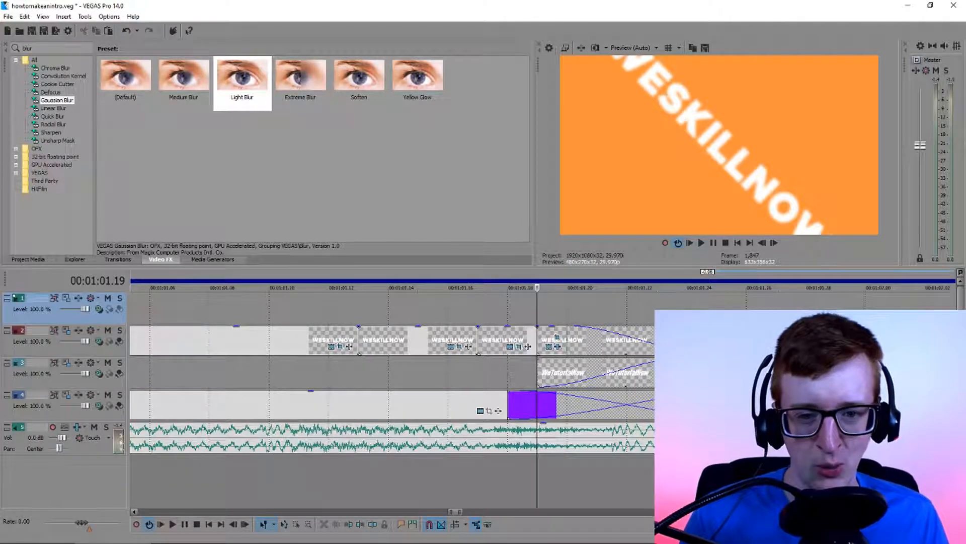
pyautogui.click(480, 313)
pyautogui.press('space')
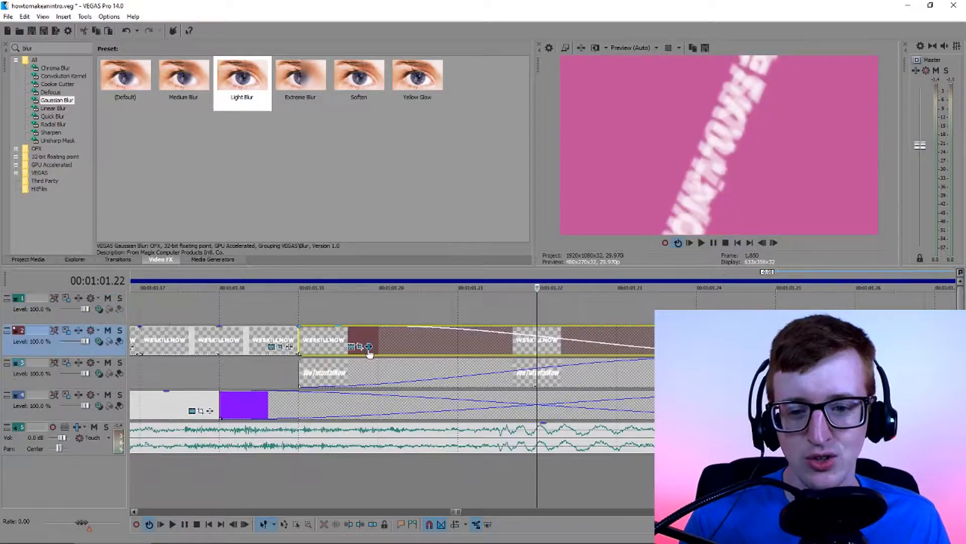
# Animate the Gaussian Blur's horizontal range on the overlapping WESKILLNOW piece and move its keyframe to 00:00:00.03
pyautogui.click(369, 348)
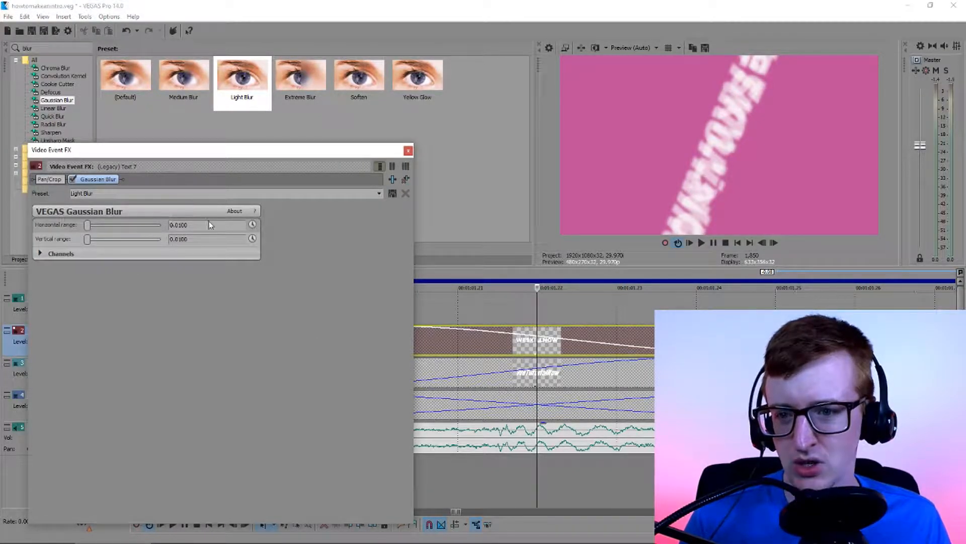
pyautogui.click(252, 225)
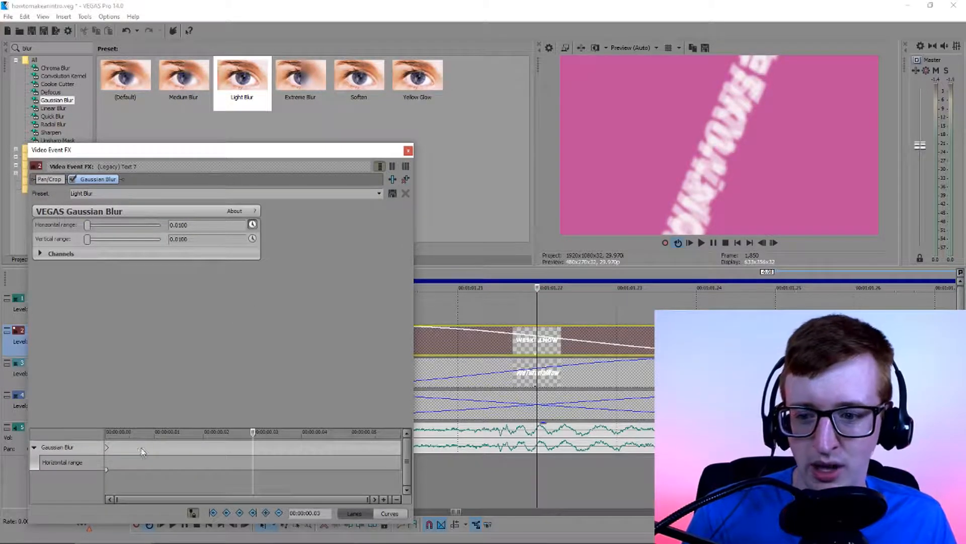
pyautogui.click(107, 447)
pyautogui.moveTo(227, 150); pyautogui.dragTo(231, 87)
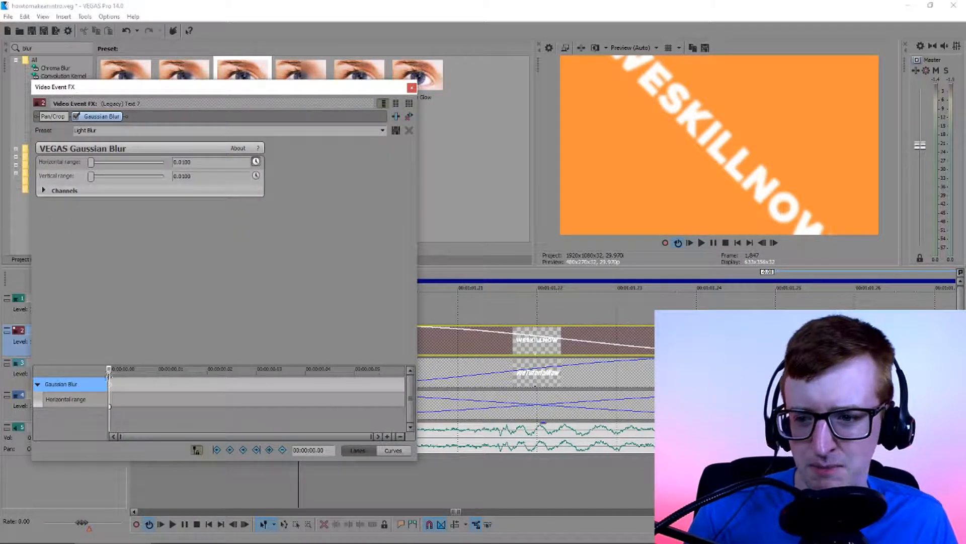
pyautogui.moveTo(113, 373)
pyautogui.mouseDown()
pyautogui.moveTo(171, 375)
pyautogui.moveTo(157, 373)
pyautogui.mouseUp()
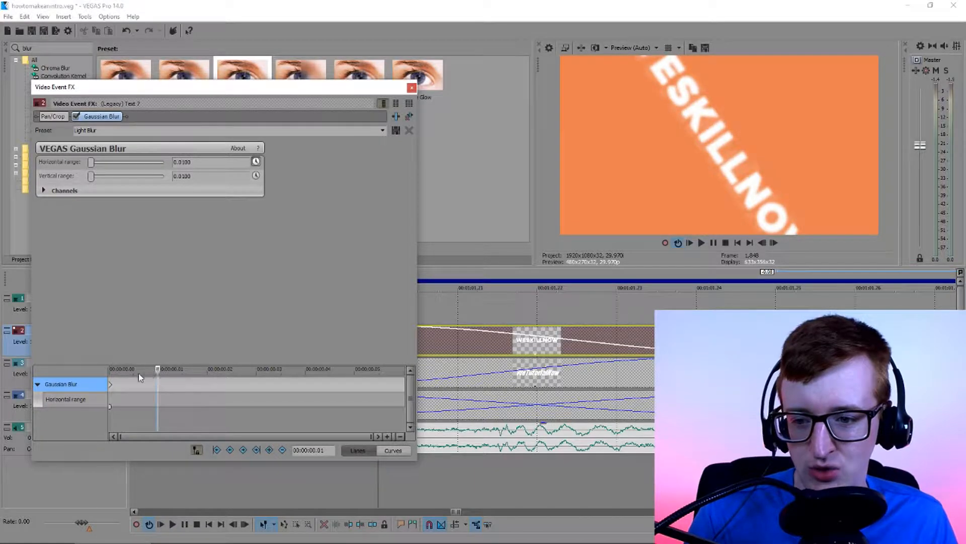
pyautogui.moveTo(140, 377); pyautogui.dragTo(250, 380)
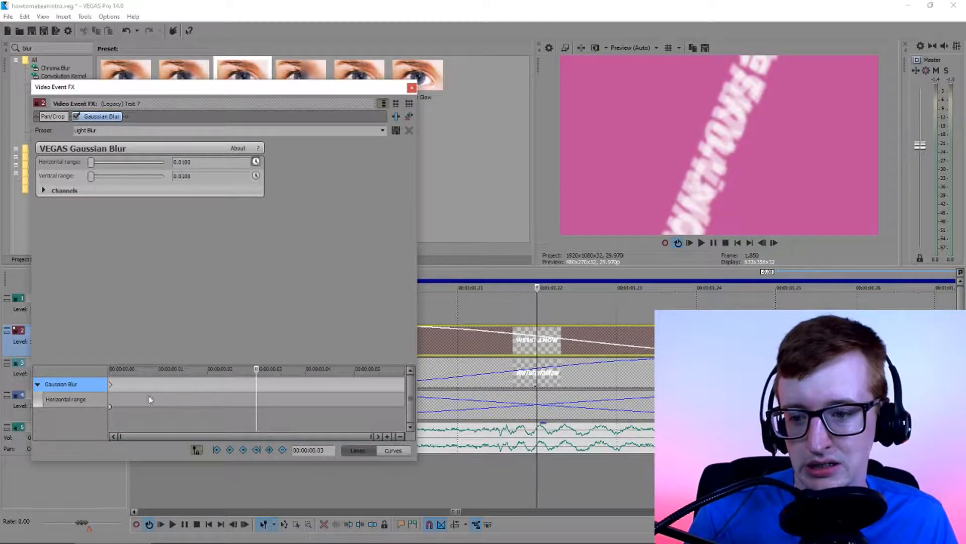
pyautogui.moveTo(111, 385); pyautogui.dragTo(257, 385)
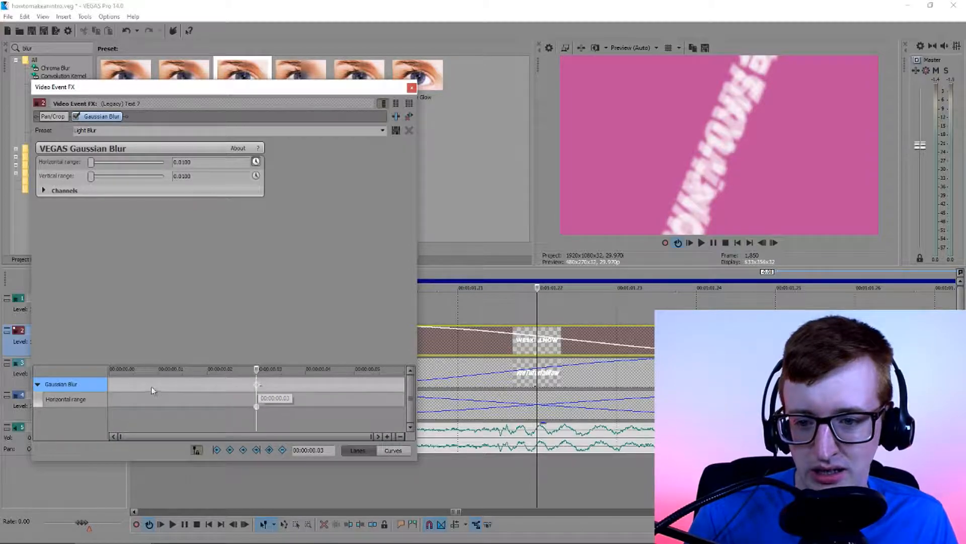
# Set the WESKILLNOW blur's horizontal and vertical ranges to 0 at the start of the piece
pyautogui.moveTo(110, 383); pyautogui.dragTo(91, 378)
pyautogui.click(145, 163)
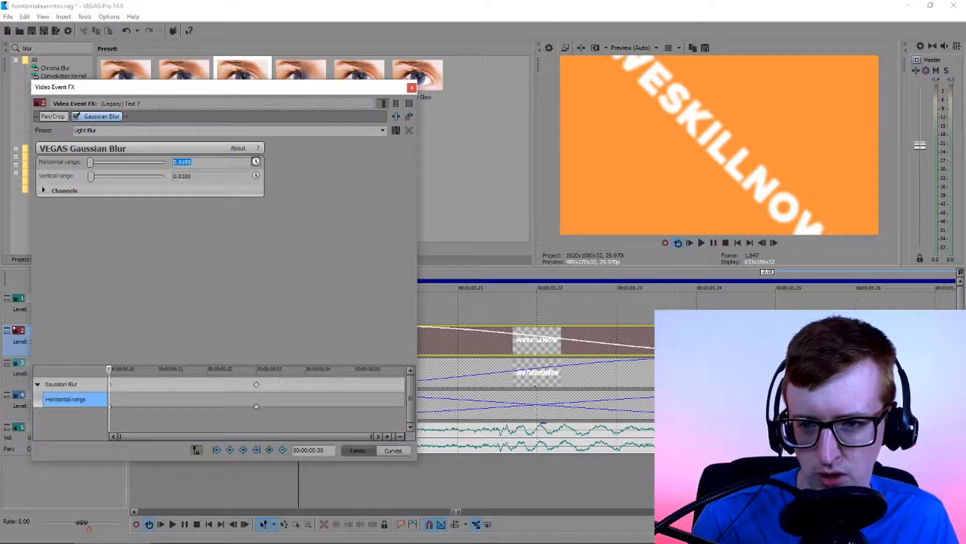
pyautogui.click(167, 178)
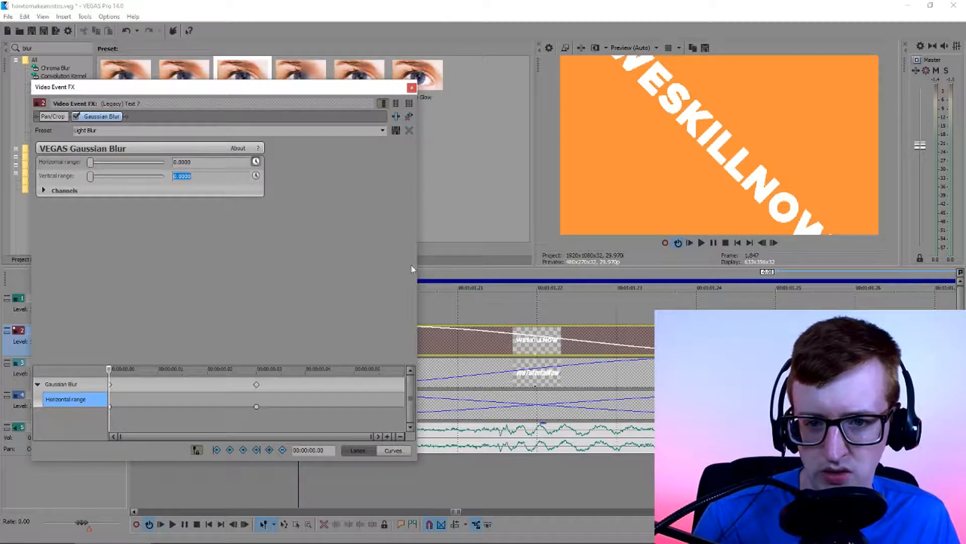
pyautogui.click(413, 88)
# Step through the title transition frame by frame to check the WESKILLNOW blur
pyautogui.press('Right')
pyautogui.press('Right')
pyautogui.press('Right')
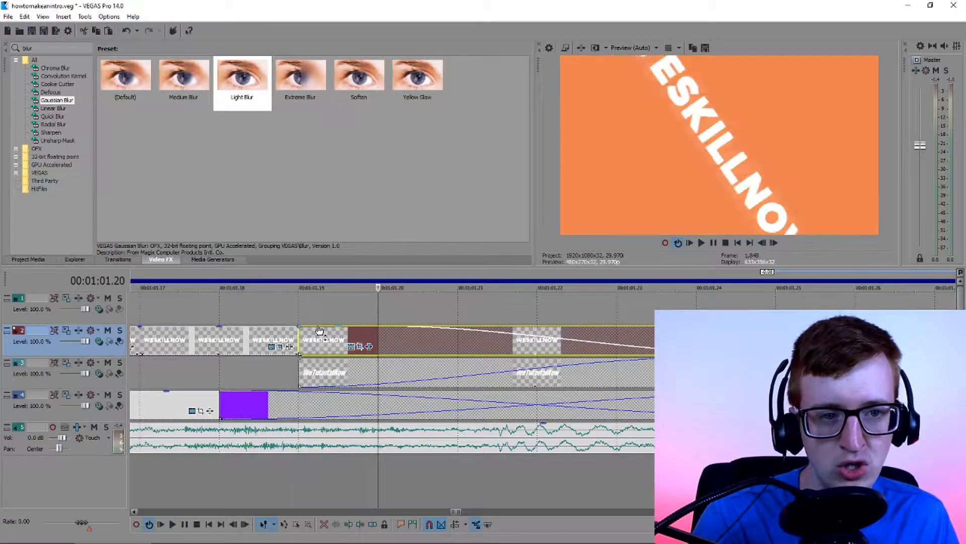
pyautogui.press('Right')
pyautogui.press('Right')
pyautogui.press('Right')
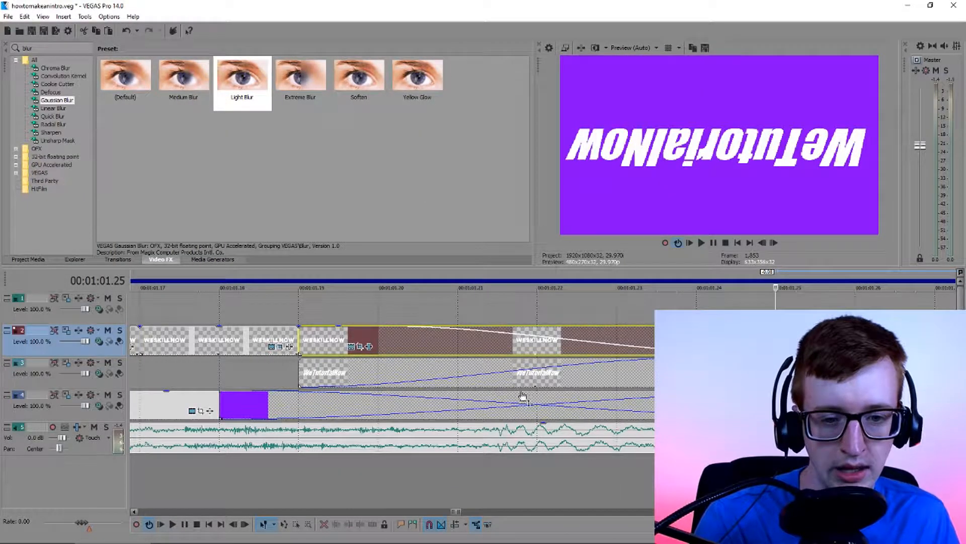
# Add a second Gaussian Blur with the Light Blur preset to the WeTutorialNow piece at the transition
pyautogui.click(697, 372)
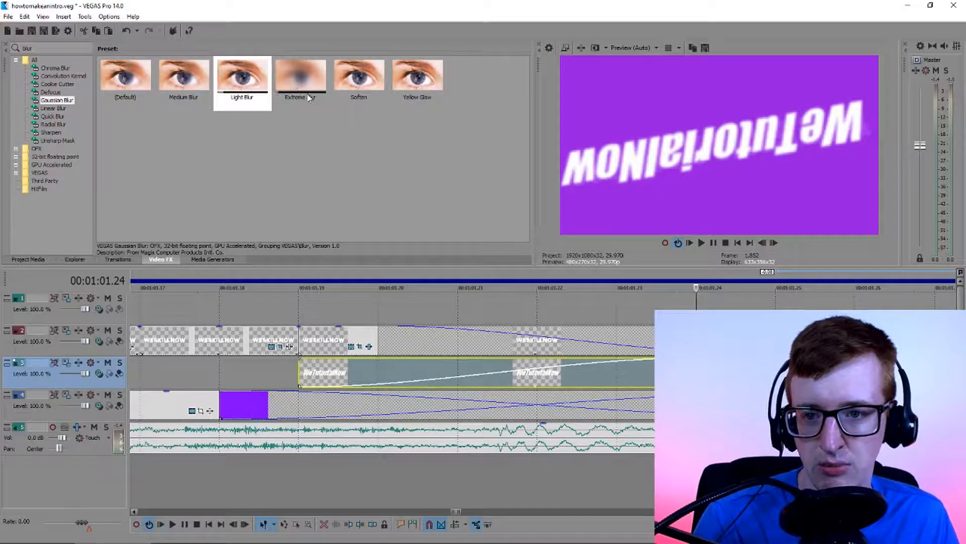
pyautogui.click(252, 88)
pyautogui.moveTo(253, 87); pyautogui.dragTo(625, 375)
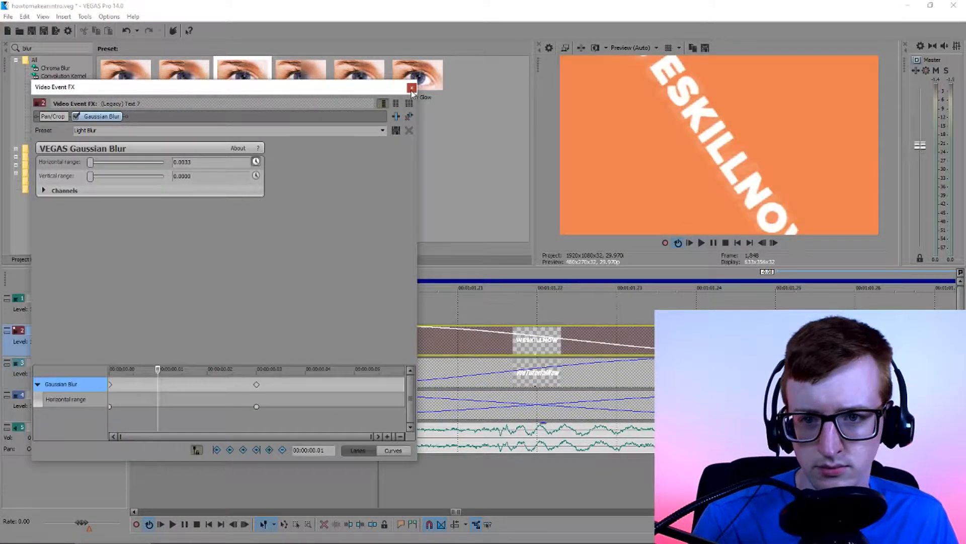
pyautogui.click(412, 88)
pyautogui.moveTo(253, 83); pyautogui.dragTo(466, 379)
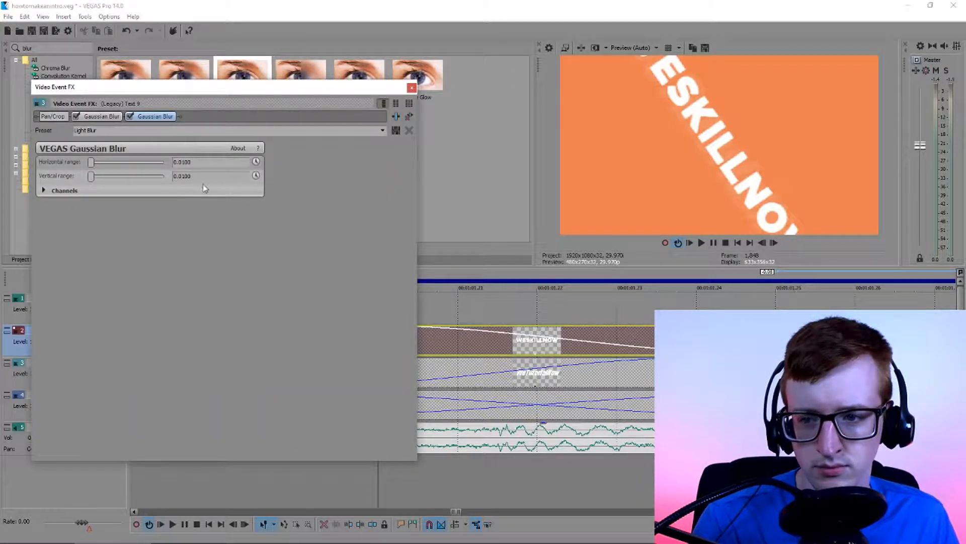
# Animate the second WeTutorialNow blur's horizontal range and move its keyframe to 00:00:00.03
pyautogui.click(256, 161)
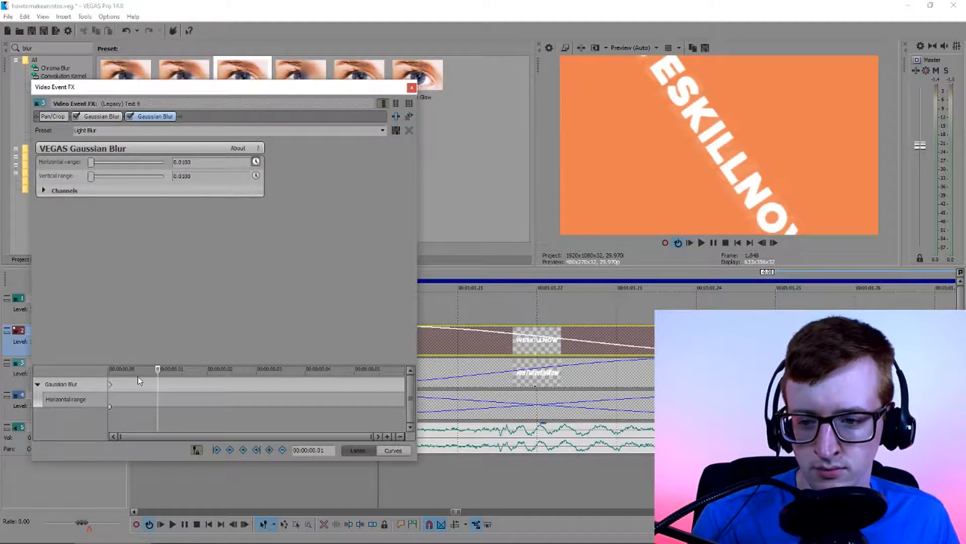
pyautogui.click(110, 384)
pyautogui.press('Right')
pyautogui.press('Right')
pyautogui.press('Right')
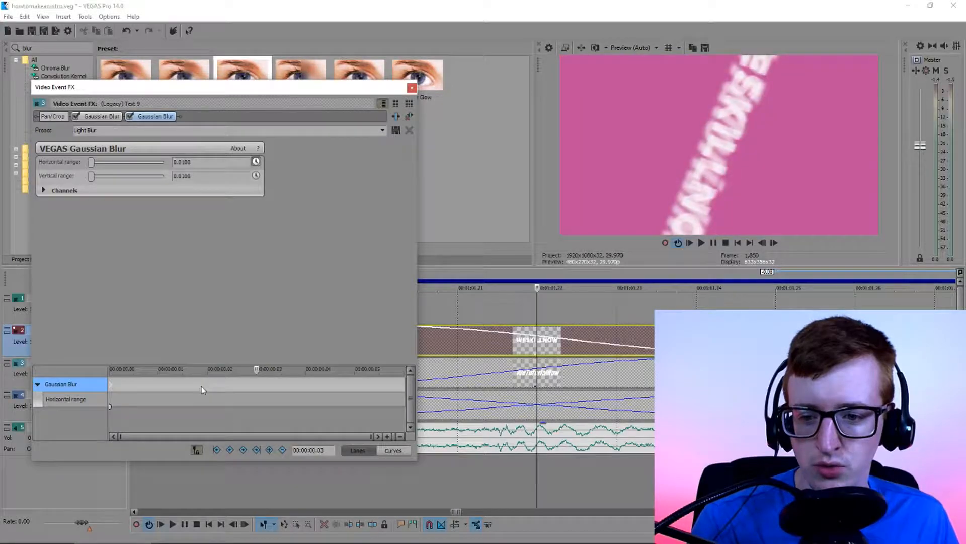
pyautogui.click(204, 163)
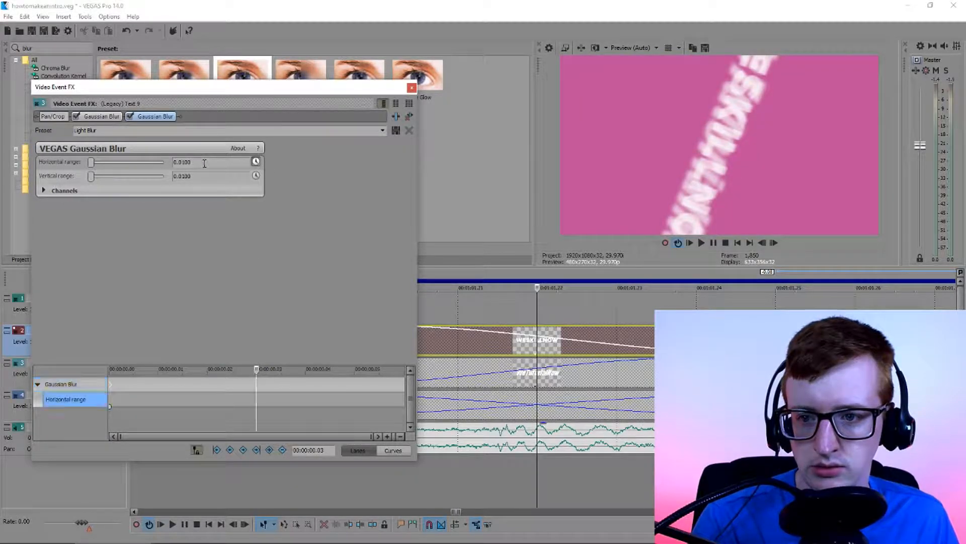
pyautogui.moveTo(109, 387); pyautogui.dragTo(257, 388)
pyautogui.click(110, 387)
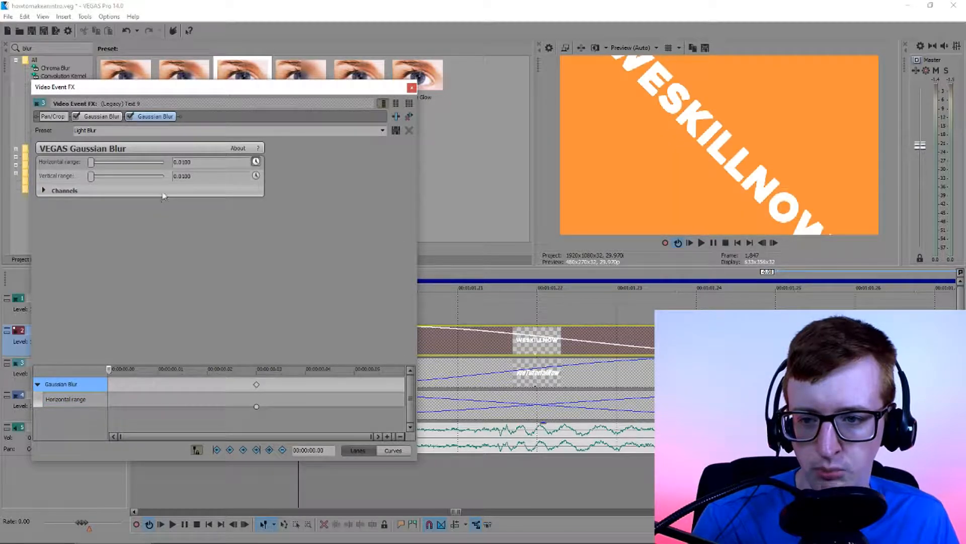
# Set the second WeTutorialNow blur's horizontal range to 0 at the piece's start and edit its vertical range
pyautogui.moveTo(202, 163); pyautogui.dragTo(135, 164)
pyautogui.write('0')
pyautogui.click(198, 178)
pyautogui.doubleClick(198, 180)
pyautogui.click(411, 88)
# Set the loop region to span the WESKILLNOW piece that overlaps WeTutorialNow
pyautogui.click(498, 343)
pyautogui.doubleClick(497, 342)
pyautogui.scroll(-1, 593, 351)
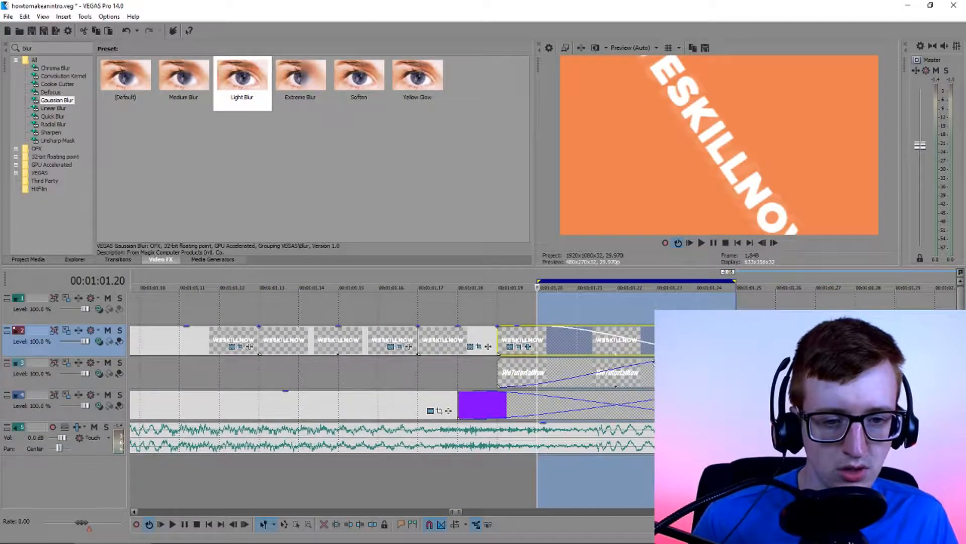
pyautogui.doubleClick(530, 338)
pyautogui.moveTo(736, 281)
pyautogui.mouseDown()
pyautogui.moveTo(763, 286)
pyautogui.moveTo(736, 287)
pyautogui.mouseUp()
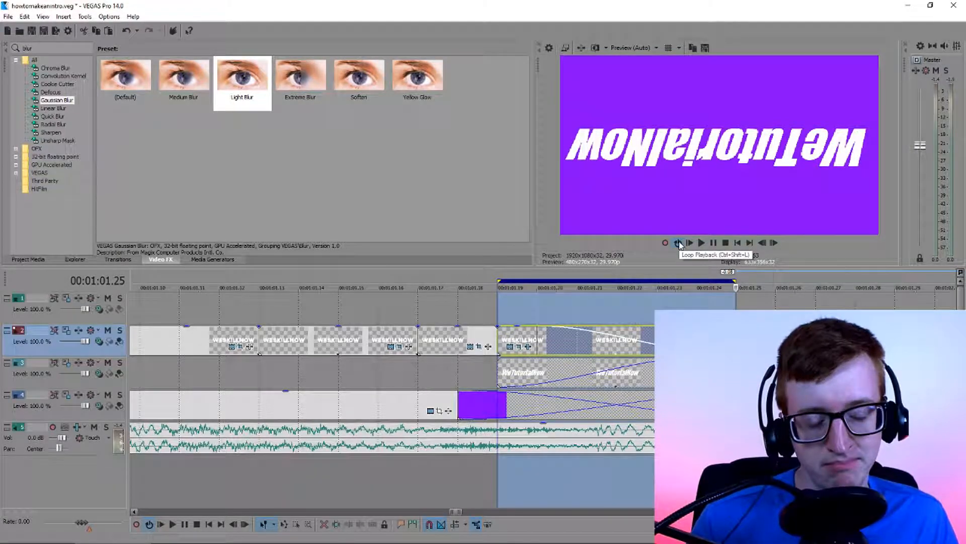
# Loop playback over the blurred transition, extending the region to start at 00:01:01.17 and end beyond the color crossfade
pyautogui.press('space')
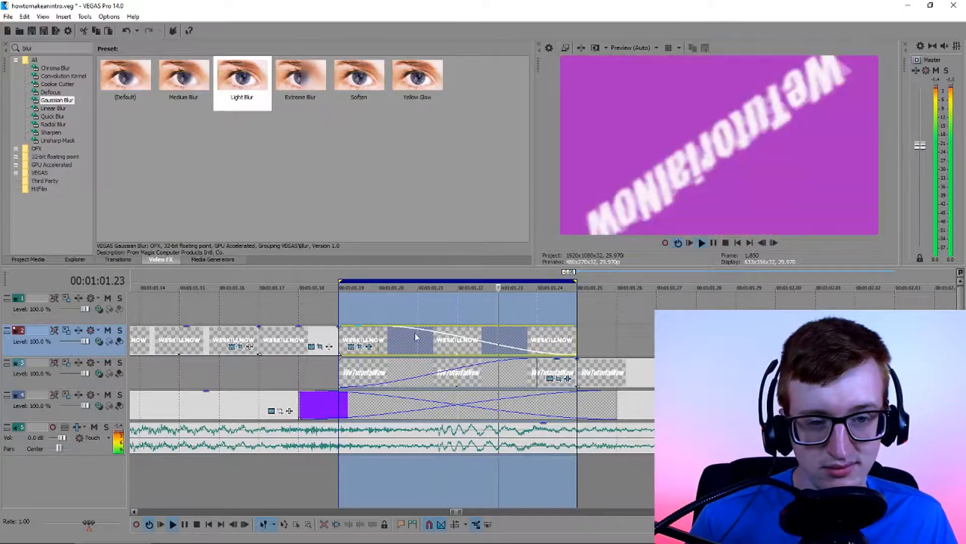
pyautogui.moveTo(338, 280); pyautogui.dragTo(260, 280)
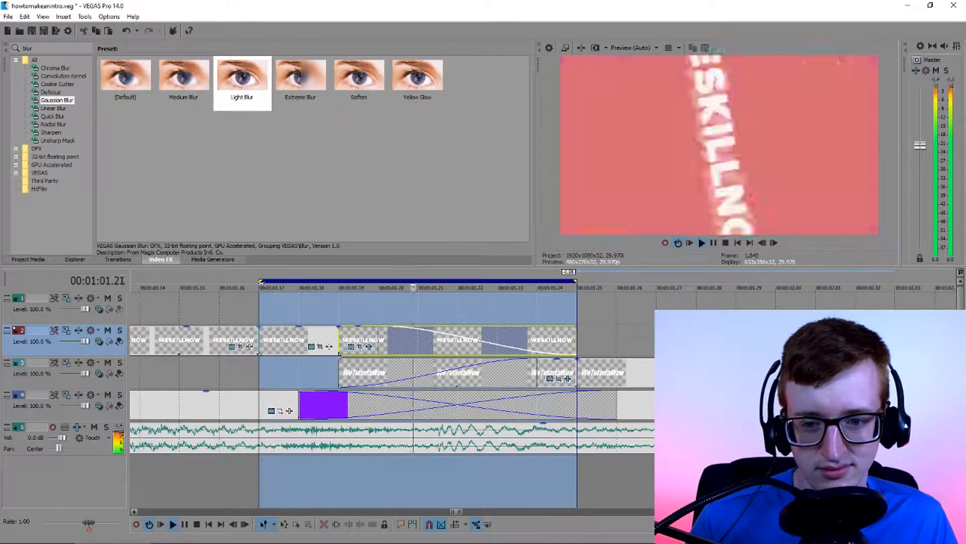
pyautogui.moveTo(576, 281); pyautogui.dragTo(735, 287)
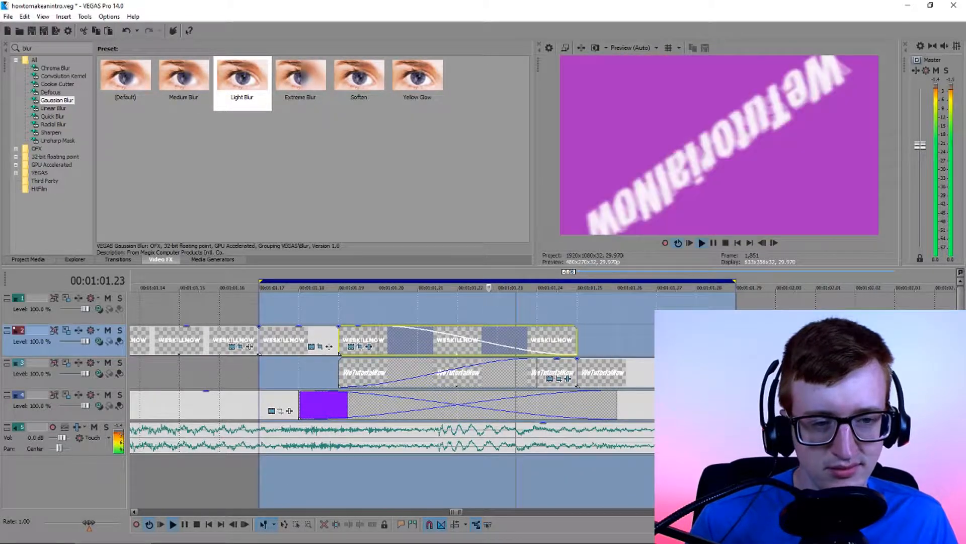
pyautogui.scroll(-4, 509, 373)
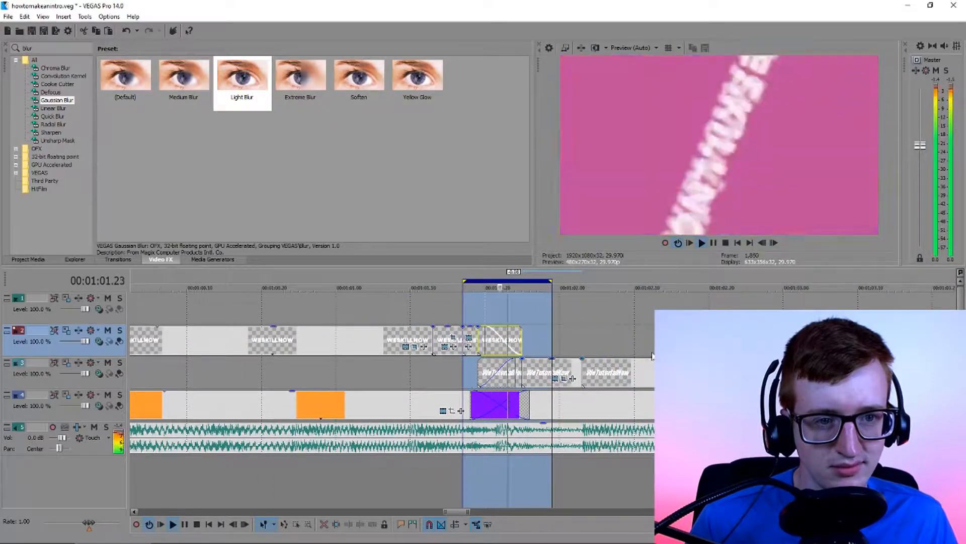
# Delete the short split WESKILLNOW and WeTutorialNow pieces around the color crossfade, leaving only the main title clips
pyautogui.scroll(2, 602, 324)
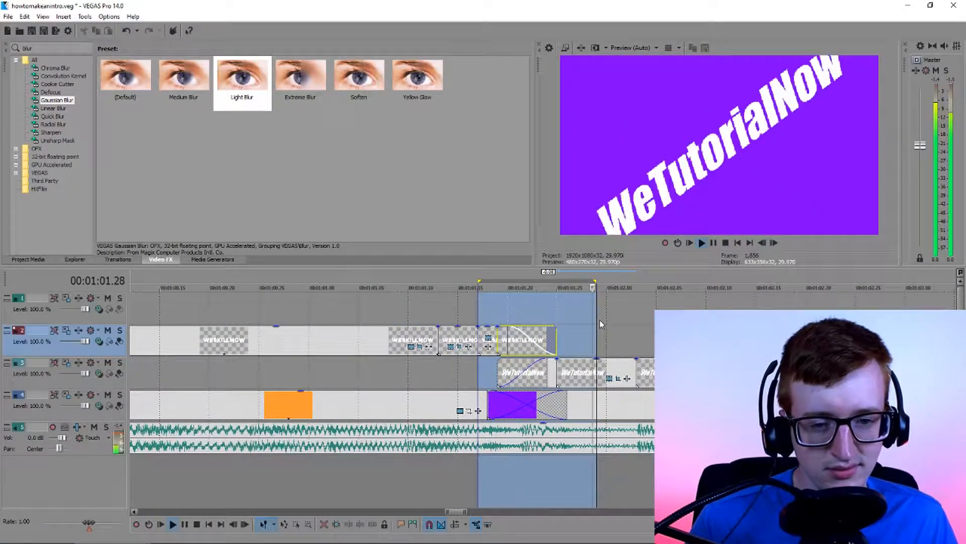
pyautogui.scroll(-3, 455, 316)
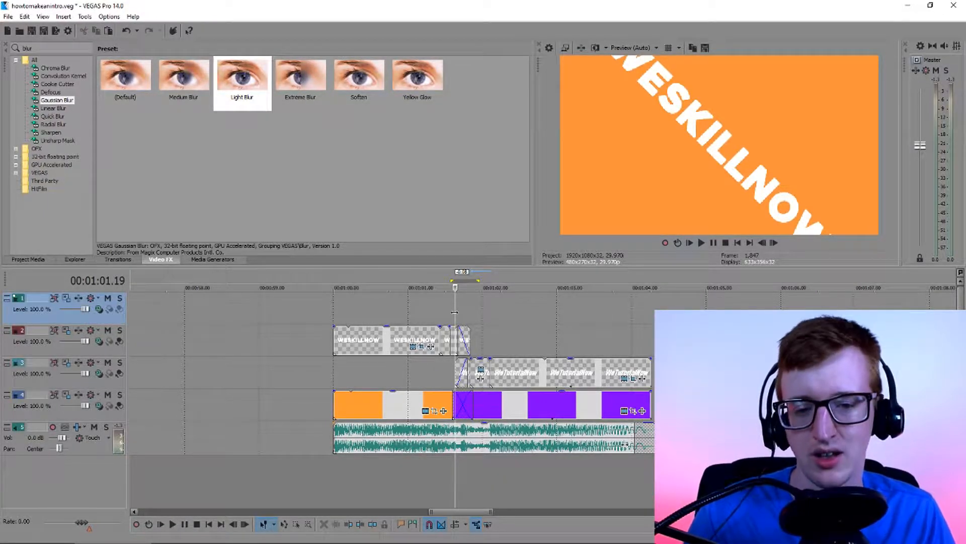
pyautogui.scroll(5, 603, 320)
pyautogui.click(528, 381)
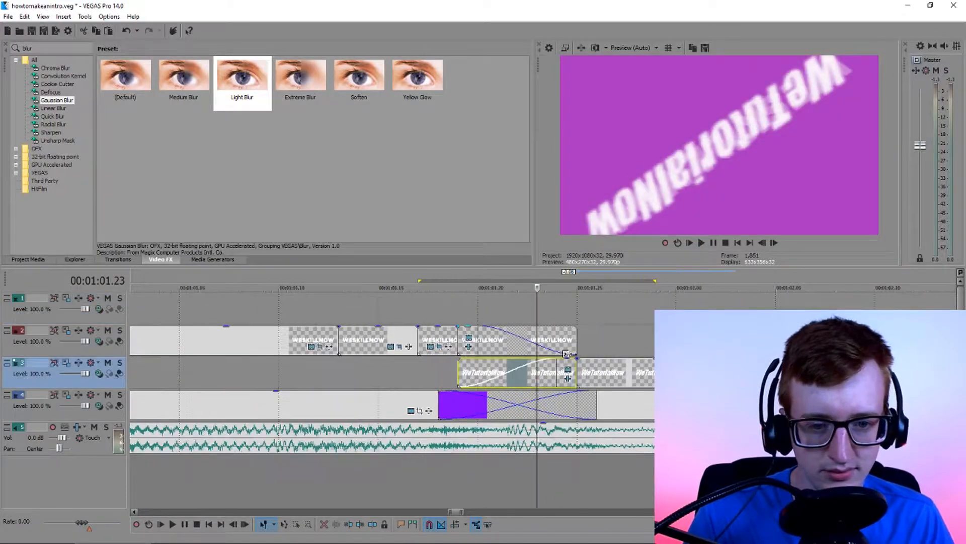
pyautogui.press('Delete')
pyautogui.click(524, 345)
pyautogui.press('Delete')
pyautogui.click(481, 345)
pyautogui.click(560, 372)
pyautogui.press('Delete')
pyautogui.scroll(-2, 523, 352)
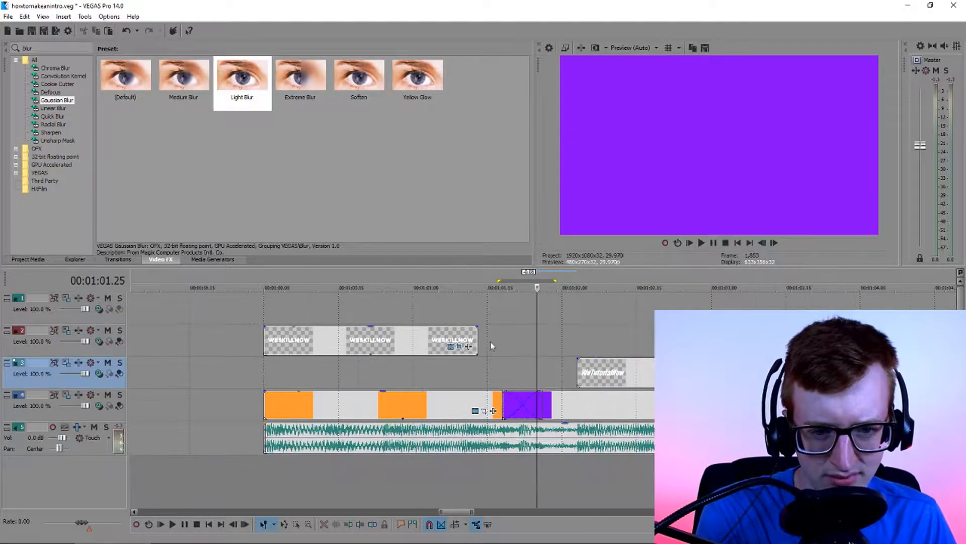
# Extend WESKILLNOW's end and WeTutorialNow's start until they overlap, then fade WESKILLNOW out and WeTutorialNow in across the overlap
pyautogui.moveTo(477, 342); pyautogui.dragTo(539, 343)
pyautogui.moveTo(578, 372); pyautogui.dragTo(446, 371)
pyautogui.click(527, 371)
pyautogui.scroll(2, 527, 370)
pyautogui.moveTo(579, 341); pyautogui.dragTo(478, 331)
pyautogui.moveTo(449, 360); pyautogui.dragTo(567, 363)
# Animate the overlapping WESKILLNOW piece's Pan/Crop rotation to an angle of -180 at its end
pyautogui.click(525, 344)
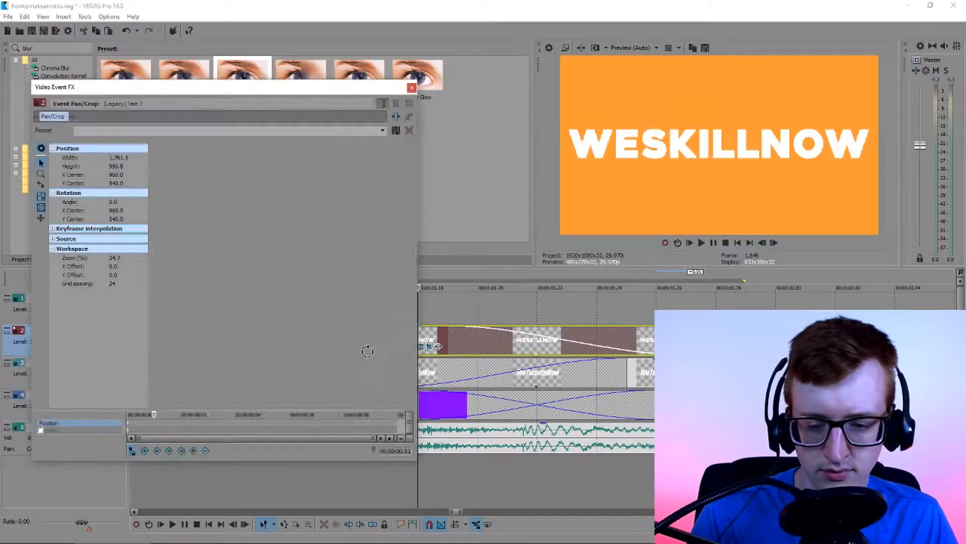
pyautogui.click(371, 427)
pyautogui.moveTo(325, 373); pyautogui.dragTo(214, 192)
pyautogui.doubleClick(116, 203)
pyautogui.write('-180')
pyautogui.press('Return')
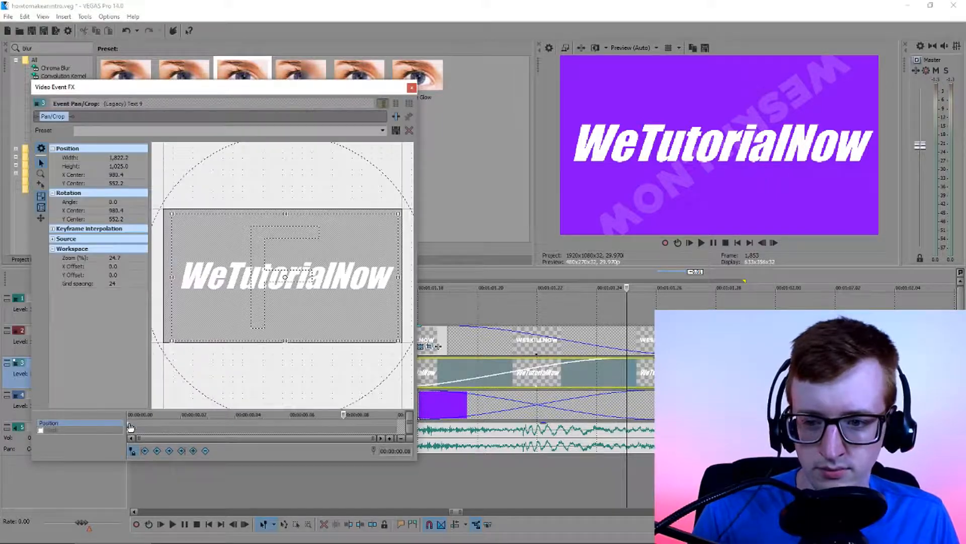
# Animate the overlapping WeTutorialNow piece's rotation from -180 at its start to -360 at 00:00:00.09
pyautogui.write('-180')
pyautogui.press('Return')
pyautogui.click(374, 423)
pyautogui.moveTo(335, 380); pyautogui.dragTo(268, 193)
pyautogui.doubleClick(119, 201)
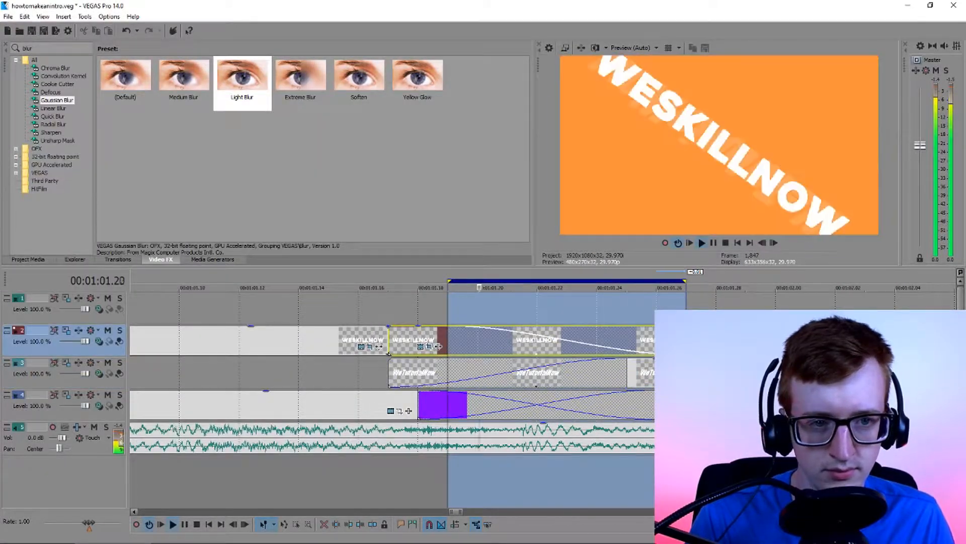
# Loop playback over the overlapping WESKILLNOW piece to check the spinning transition
pyautogui.press('q')
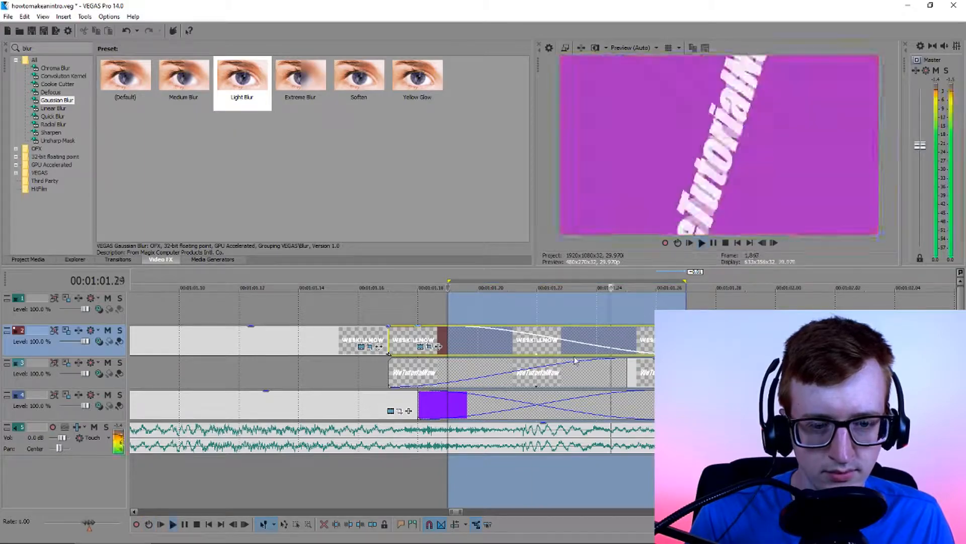
pyautogui.doubleClick(632, 340)
pyautogui.press('q')
pyautogui.press('space')
pyautogui.press('q')
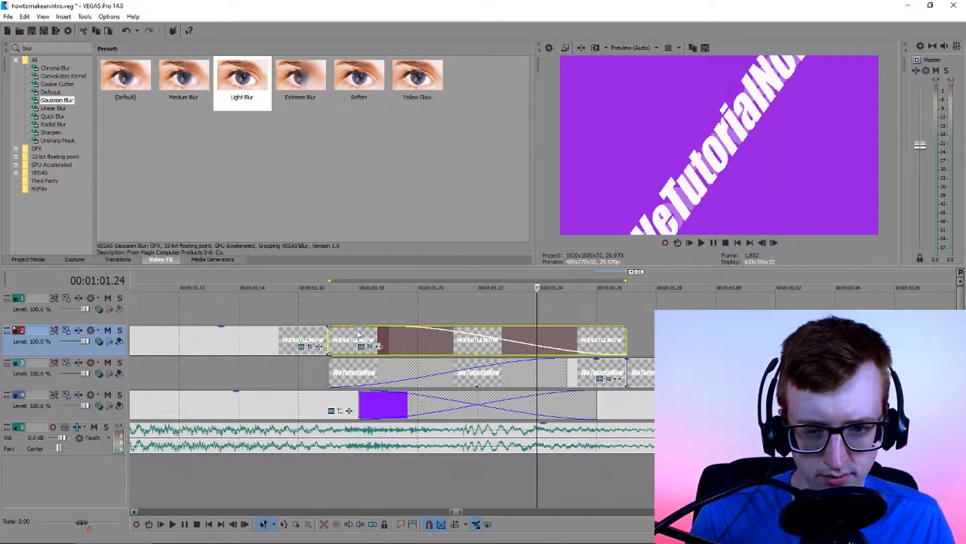
# Set WESKILLNOW's rotation angle to -30 at 00:00:00.04 and WeTutorialNow's angle to -330 at 00:00:00.06
pyautogui.click(367, 352)
pyautogui.doubleClick(124, 201)
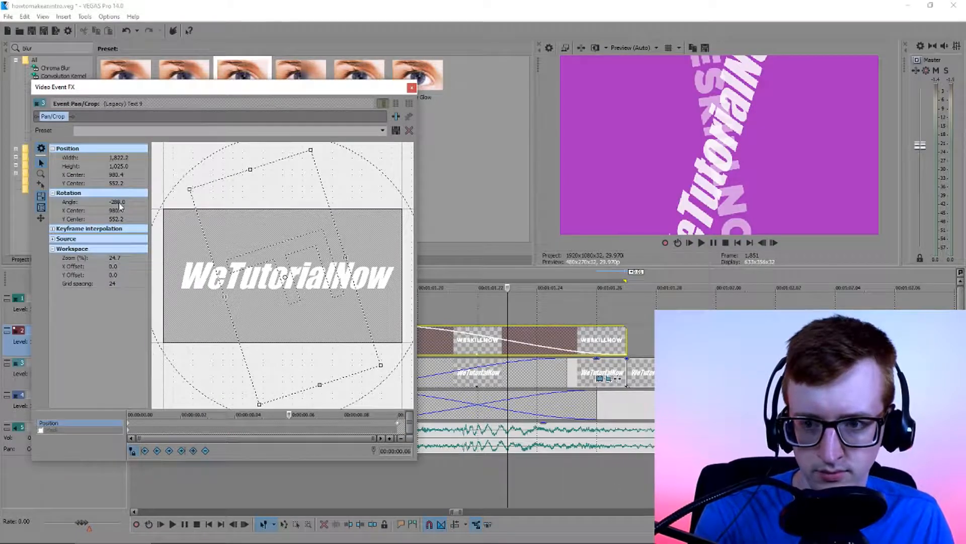
pyautogui.doubleClick(119, 203)
pyautogui.write('-')
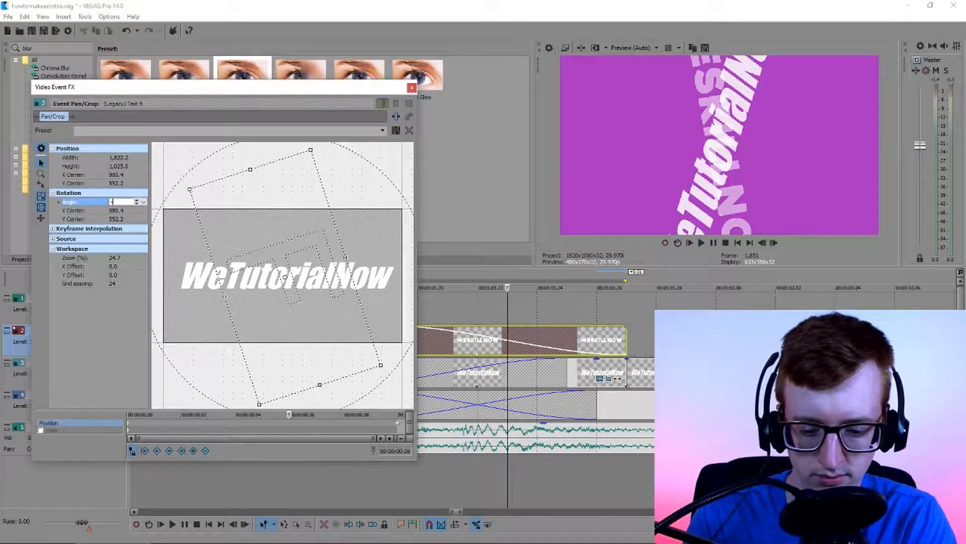
pyautogui.write('360')
pyautogui.press('Return')
pyautogui.doubleClick(121, 202)
pyautogui.write('-330')
pyautogui.press('Return')
pyautogui.moveTo(288, 415); pyautogui.dragTo(344, 391)
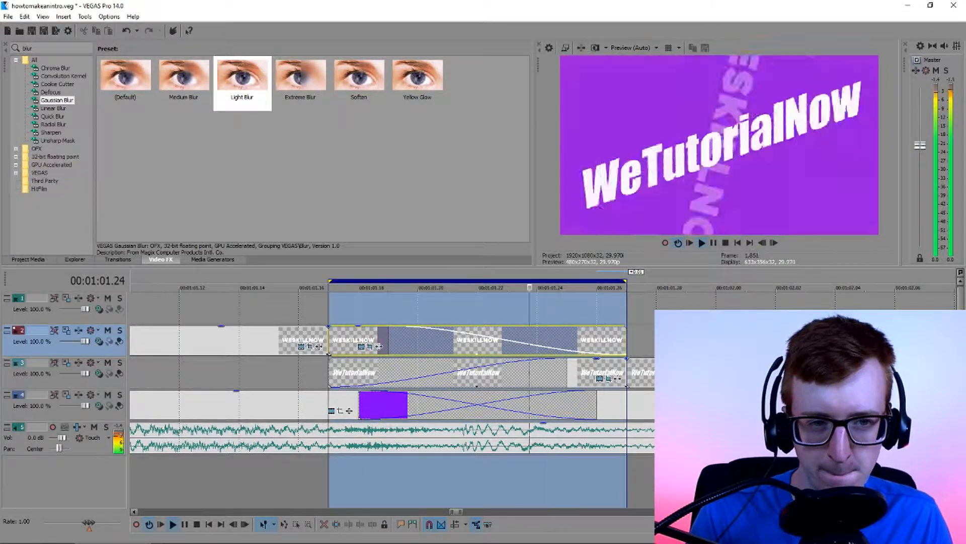
# Play the transition with the loop region extended to start at 00:01:01.09, then turn looping off
pyautogui.scroll(-2, 518, 279)
pyautogui.moveTo(519, 279); pyautogui.dragTo(461, 280)
pyautogui.scroll(2, 623, 319)
pyautogui.press('space')
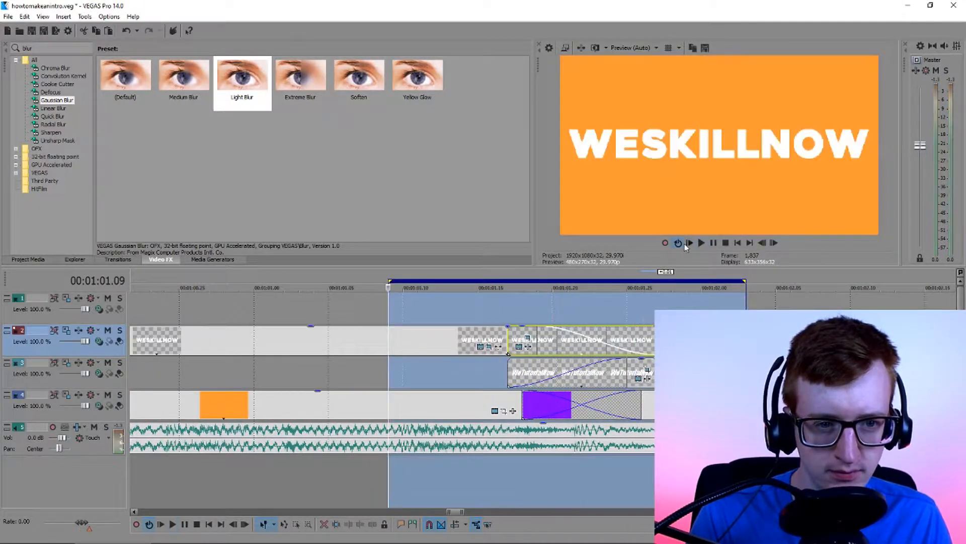
pyautogui.click(678, 243)
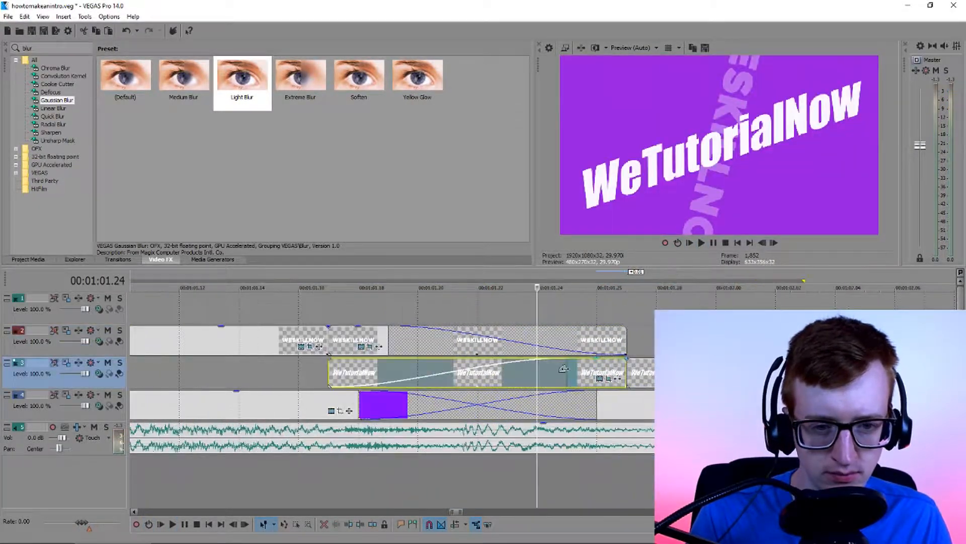
# Shorten the title fades over the transition and delete WeTutorialNow's rotation keyframe at 00:00:00.06
pyautogui.moveTo(567, 361); pyautogui.dragTo(507, 362)
pyautogui.click(387, 331)
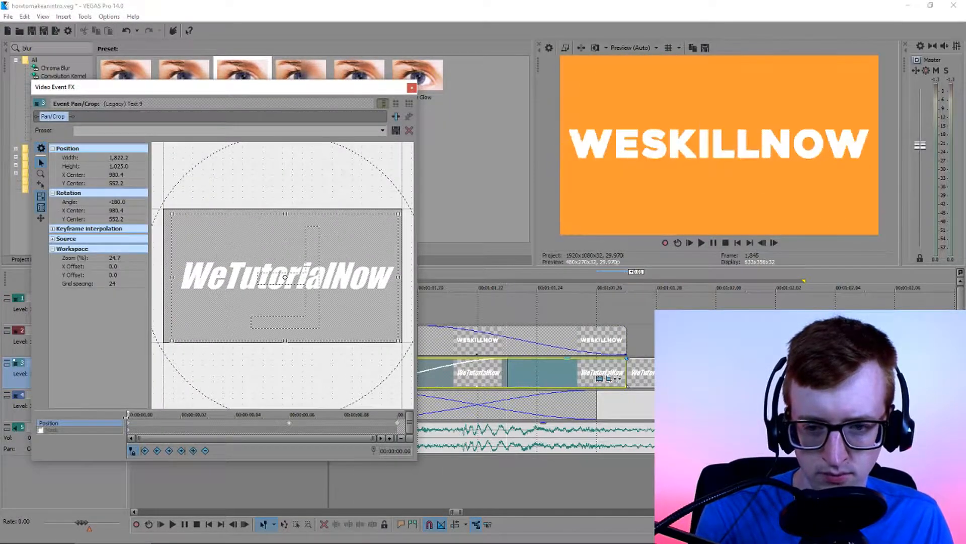
pyautogui.rightClick(289, 426)
pyautogui.click(302, 348)
# Rotate WeTutorialNow freehand at an intermediate keyframe and move that keyframe to about 00:00:00.03
pyautogui.press('Right')
pyautogui.press('Right')
pyautogui.press('Right')
pyautogui.press('Right')
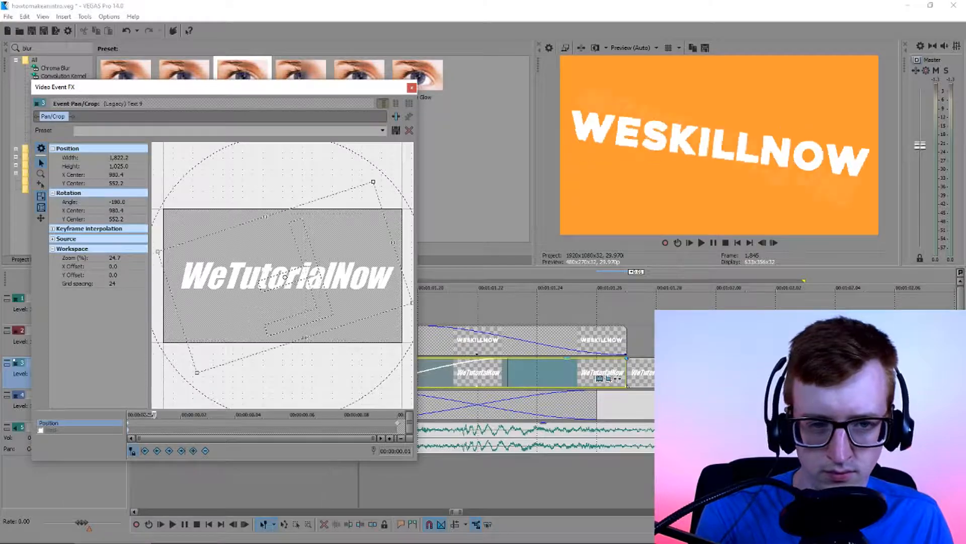
pyautogui.press('Left')
pyautogui.moveTo(256, 397); pyautogui.dragTo(288, 388)
pyautogui.click(262, 424)
pyautogui.moveTo(339, 362); pyautogui.dragTo(319, 376)
pyautogui.moveTo(264, 424); pyautogui.dragTo(208, 425)
pyautogui.click(412, 88)
# Loop playback over the adjusted transition, extending the region on both sides to end at 00:01:02.07, then turn looping off
pyautogui.doubleClick(460, 339)
pyautogui.click(678, 243)
pyautogui.press('space')
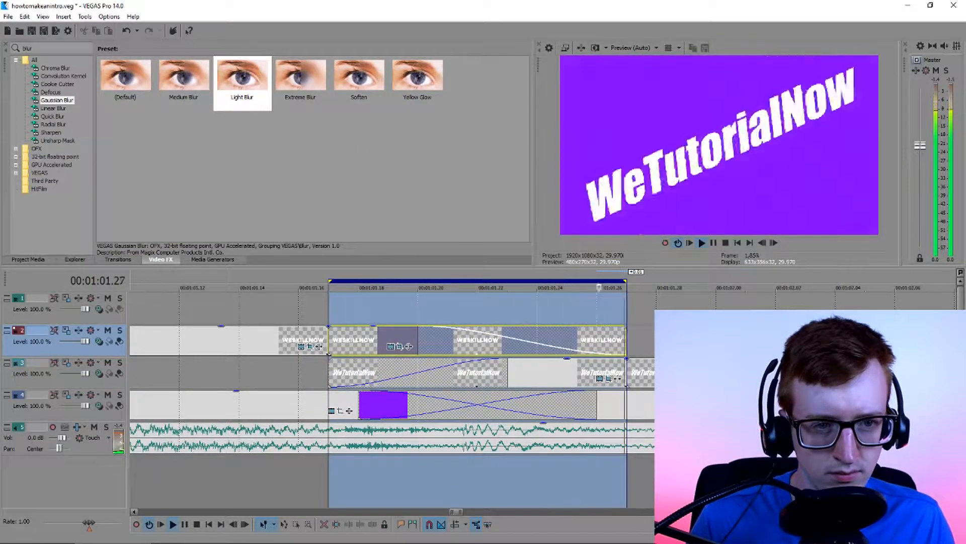
pyautogui.scroll(-3, 521, 323)
pyautogui.moveTo(448, 282); pyautogui.dragTo(340, 281)
pyautogui.moveTo(547, 281); pyautogui.dragTo(646, 281)
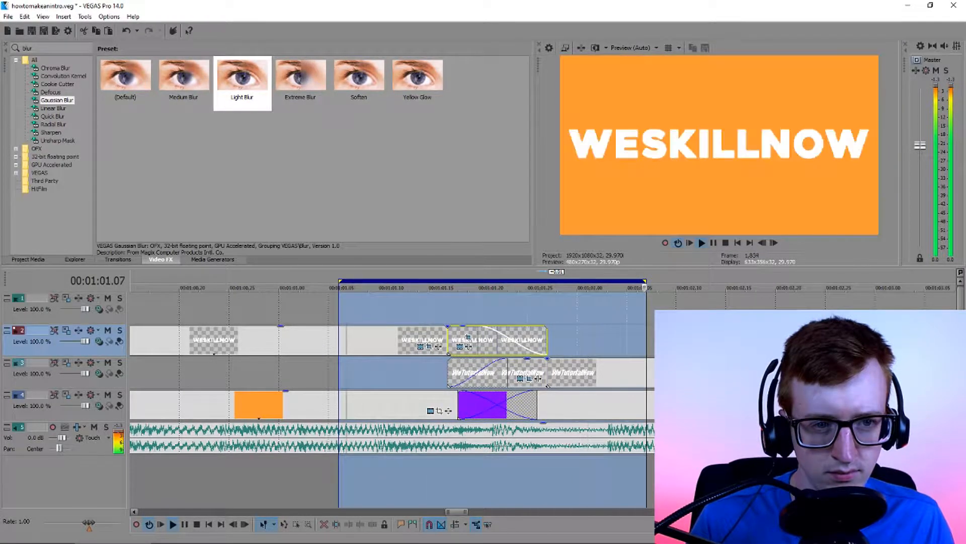
pyautogui.scroll(-1, 493, 373)
pyautogui.scroll(-1, 712, 298)
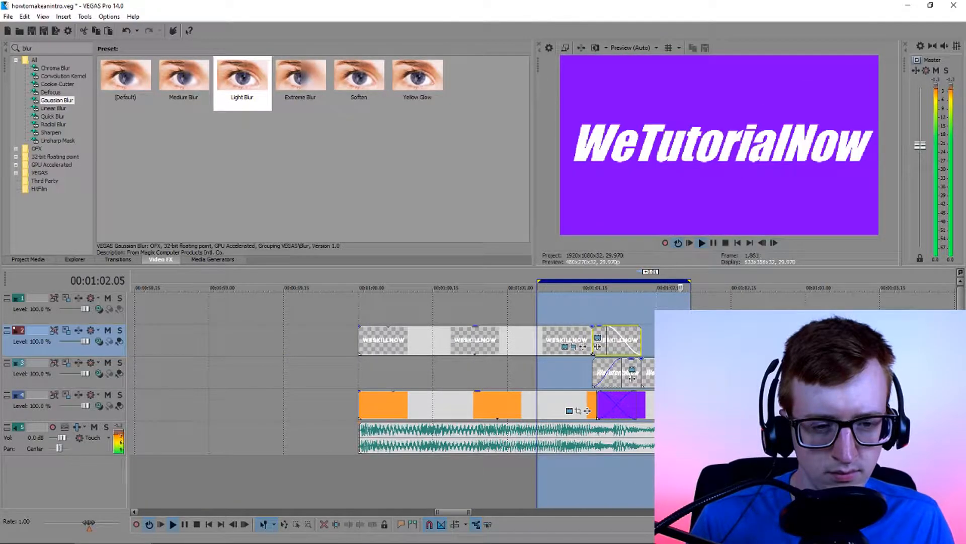
pyautogui.scroll(2, 714, 298)
pyautogui.click(678, 244)
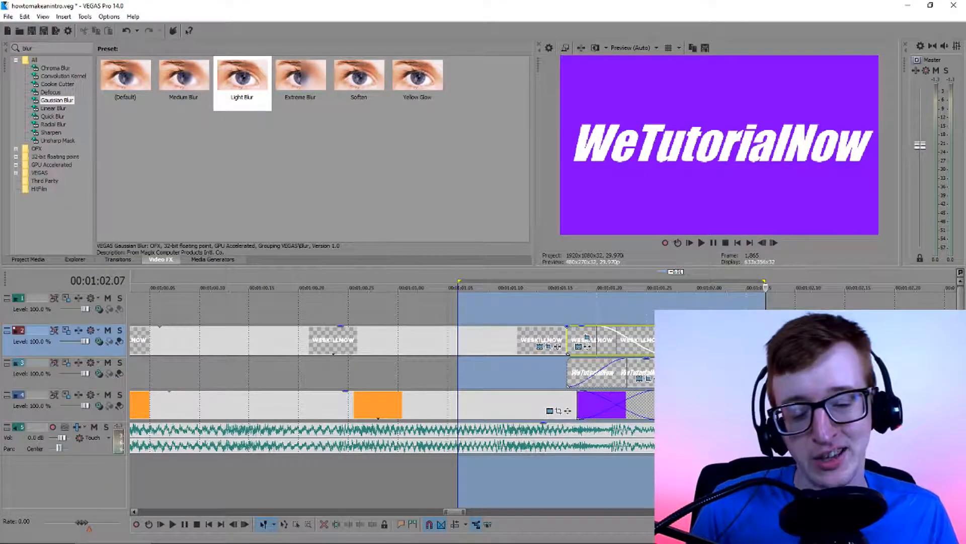
pyautogui.moveTo(499, 541)
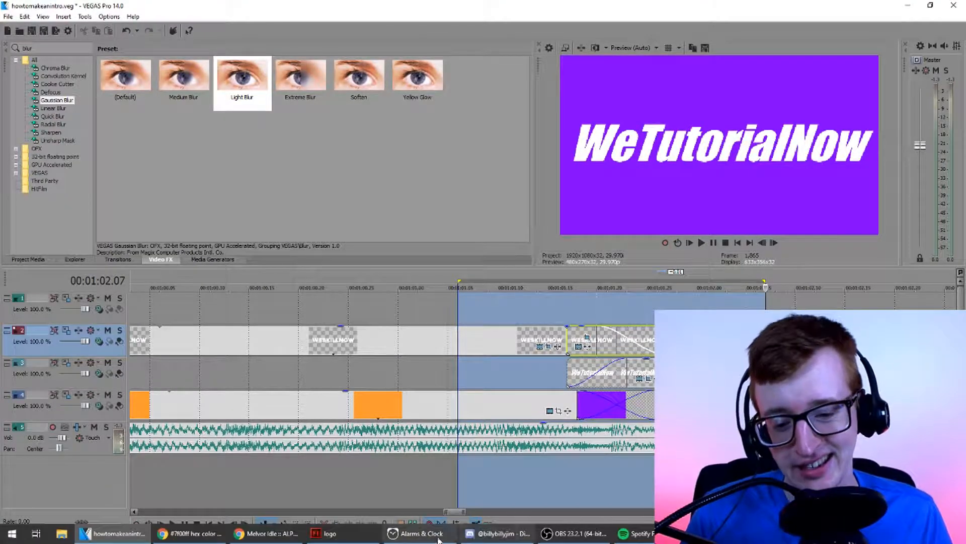
pyautogui.click(574, 534)
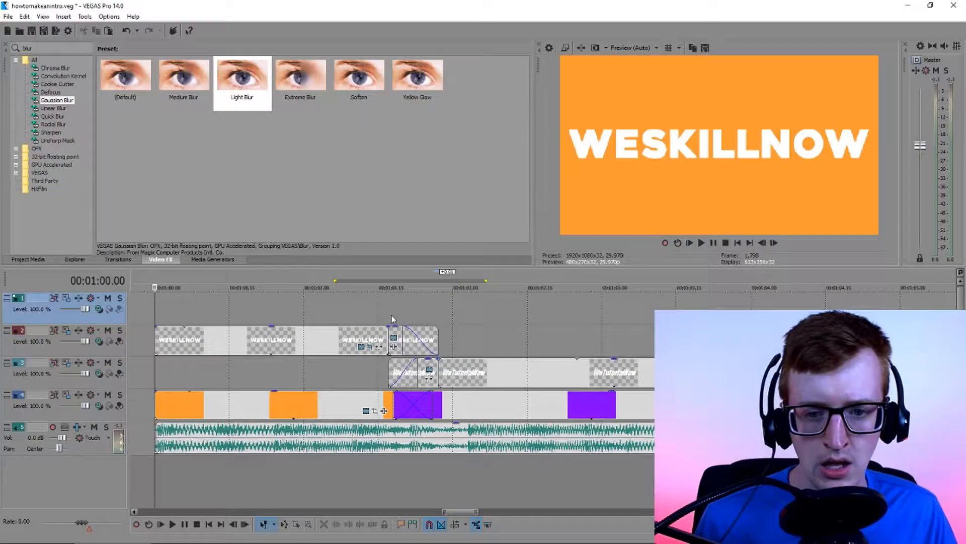
# Import youtubebanner_mmm.png and place it on the empty top track starting at 00:01:01.17
pyautogui.click(385, 313)
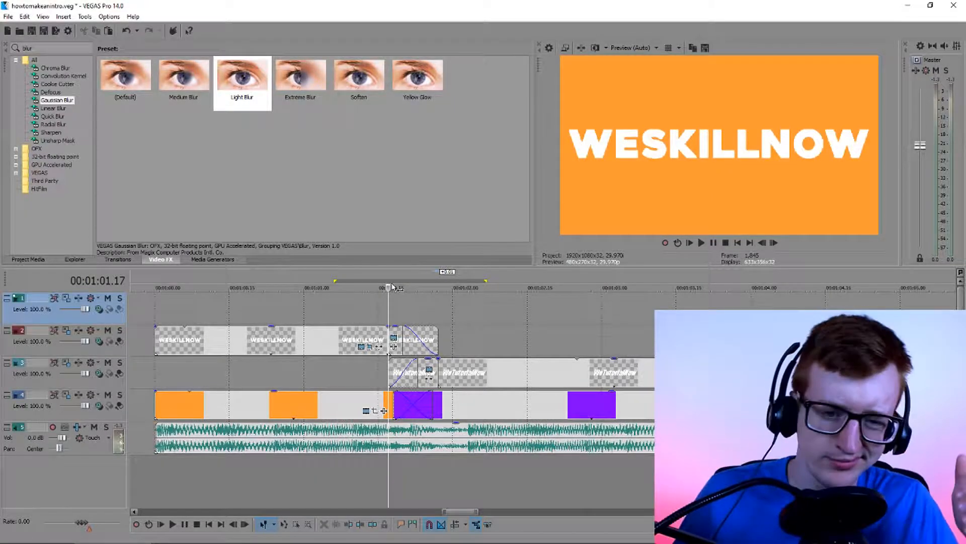
pyautogui.moveTo(392, 287); pyautogui.dragTo(438, 286)
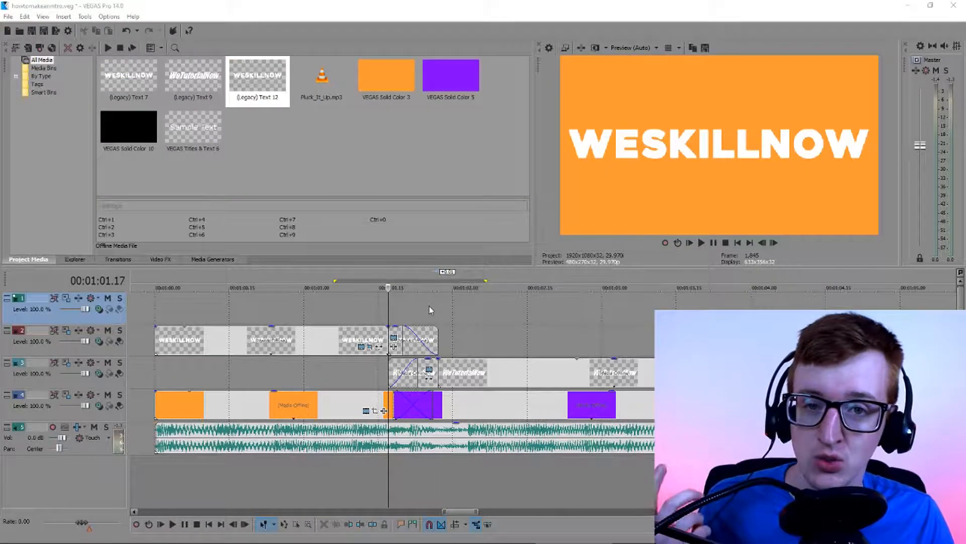
pyautogui.click(8, 16)
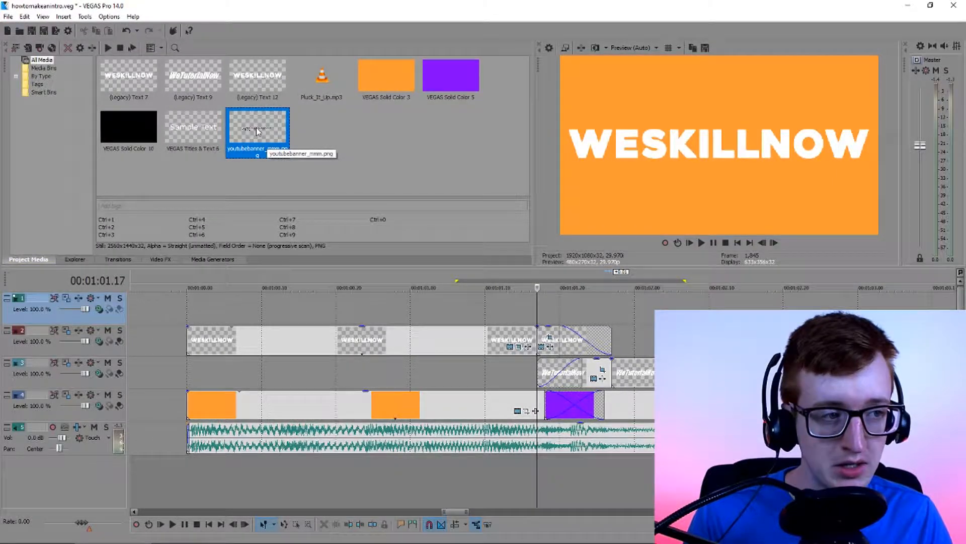
pyautogui.moveTo(257, 131); pyautogui.dragTo(549, 304)
# Trim the banner's end back to line up with the end of the clips below it
pyautogui.click(657, 316)
pyautogui.scroll(-2, 657, 315)
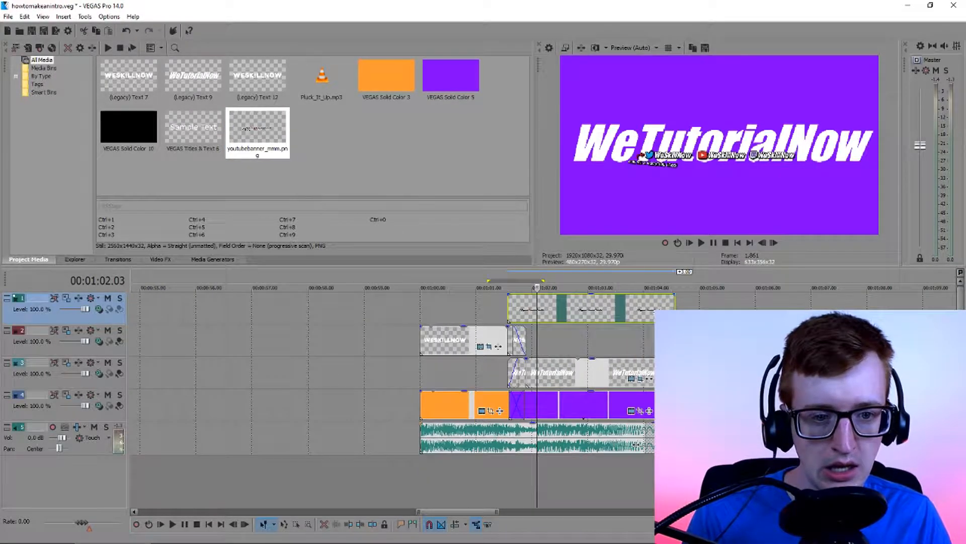
pyautogui.scroll(1, 657, 315)
pyautogui.moveTo(813, 313); pyautogui.dragTo(779, 313)
pyautogui.click(632, 316)
pyautogui.scroll(2, 616, 312)
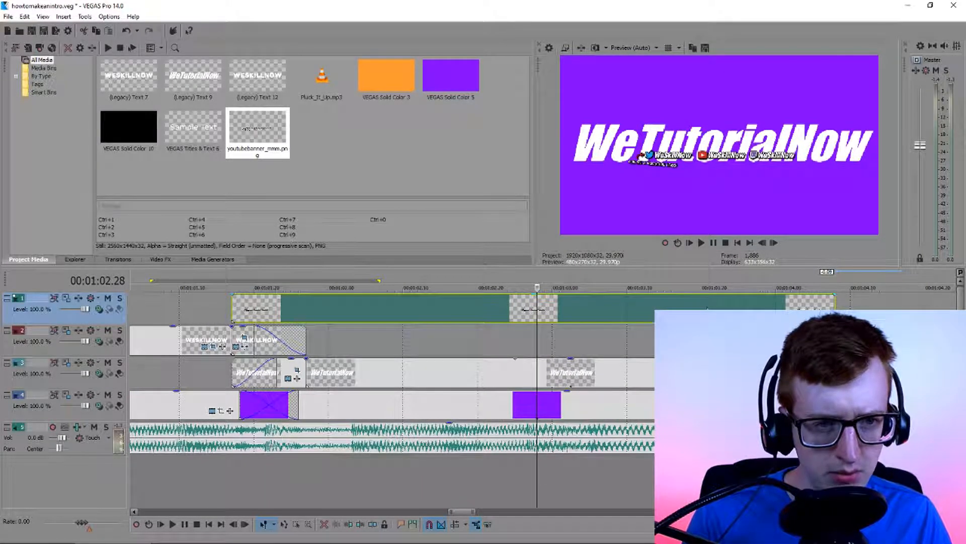
# Lower the banner beneath the title by shifting its Pan/Crop frame to a Y Center of about 611.9 at the first keyframe
pyautogui.click(518, 322)
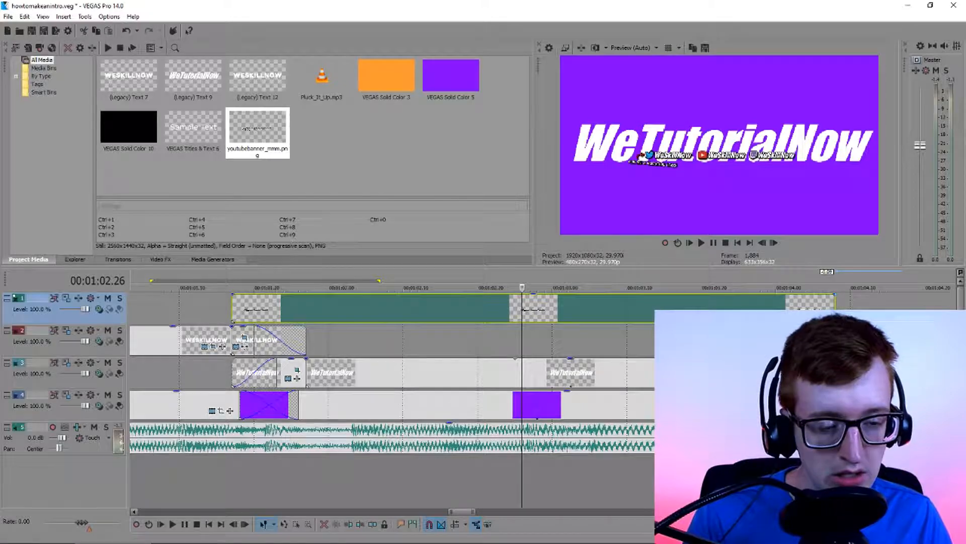
pyautogui.click(816, 314)
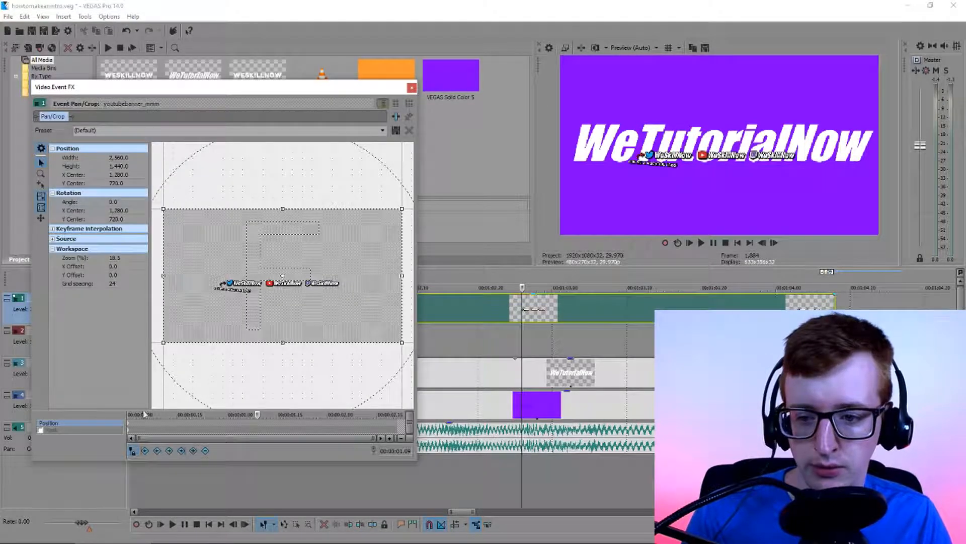
pyautogui.click(127, 418)
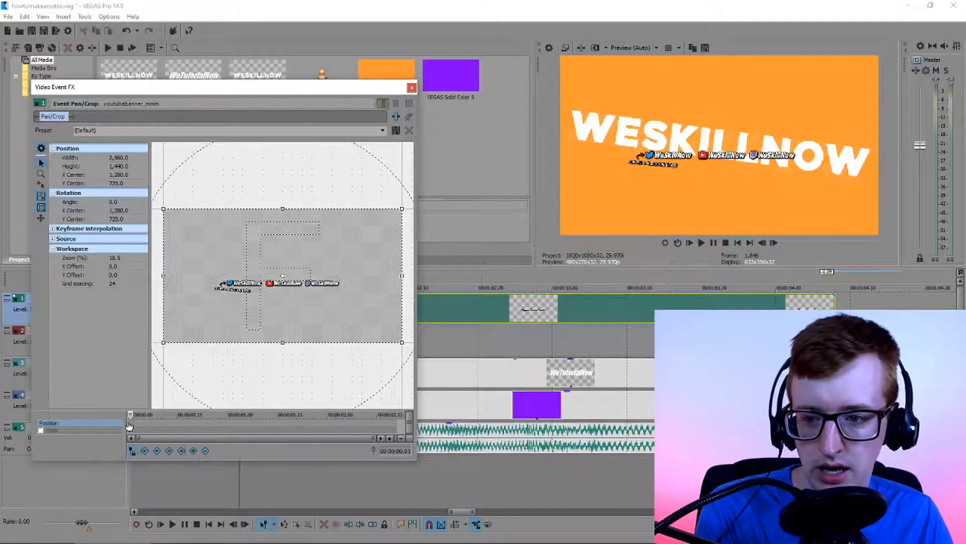
pyautogui.click(129, 425)
pyautogui.moveTo(317, 289); pyautogui.dragTo(321, 284)
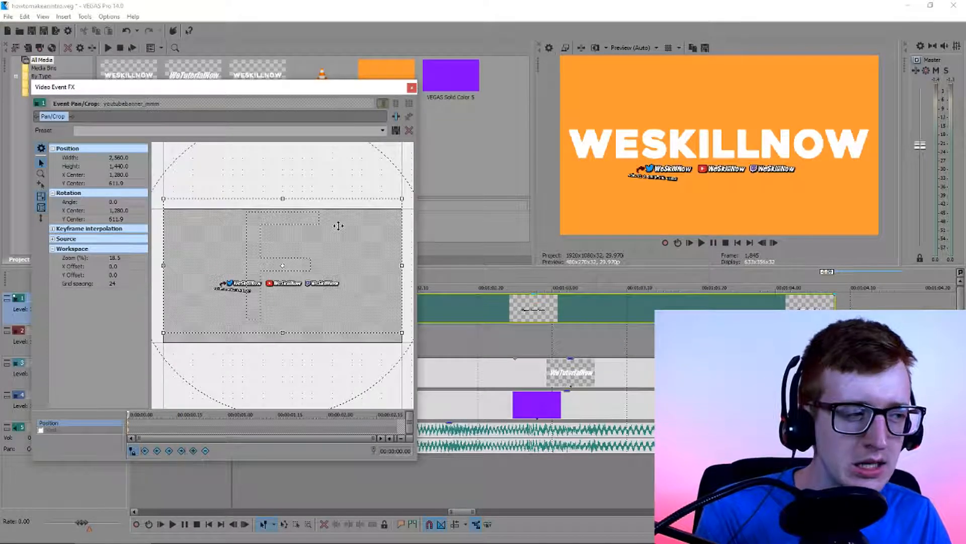
pyautogui.click(412, 87)
# Open the generated text settings of the long WeTutorialNow clip and enable Draw Outline
pyautogui.click(409, 372)
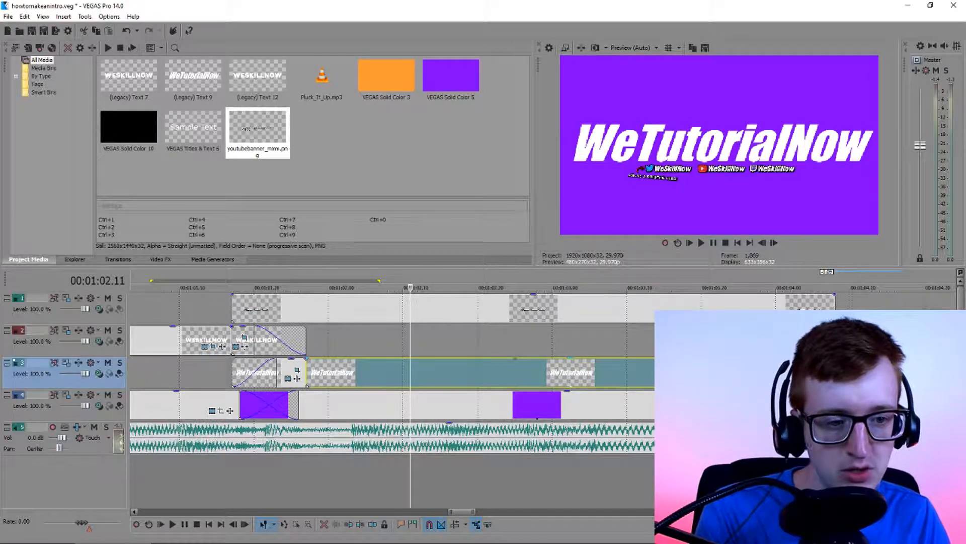
pyautogui.click(807, 378)
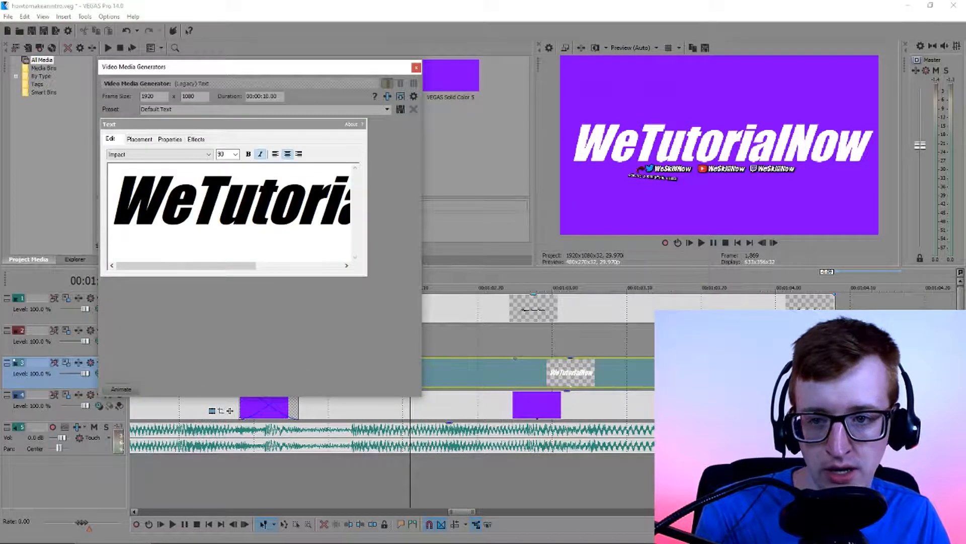
pyautogui.click(169, 139)
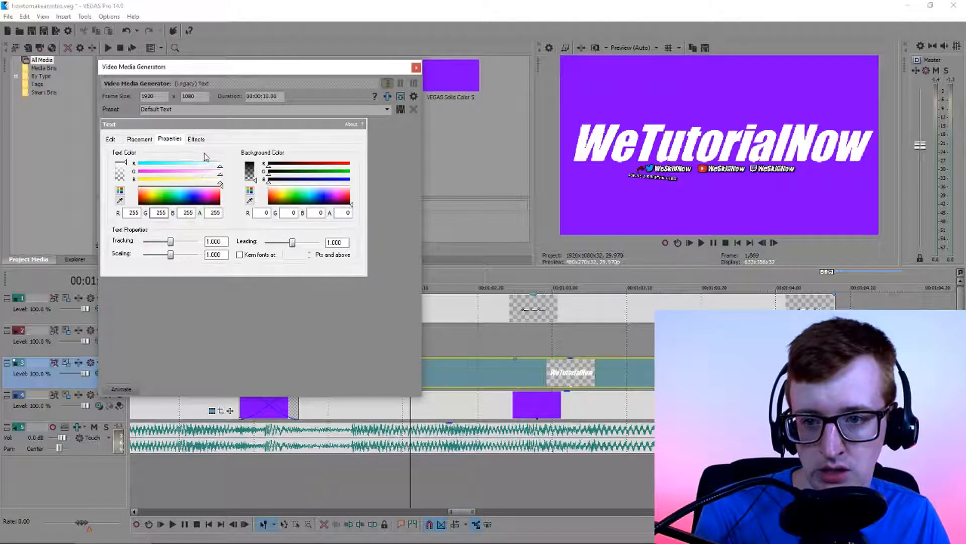
pyautogui.click(197, 140)
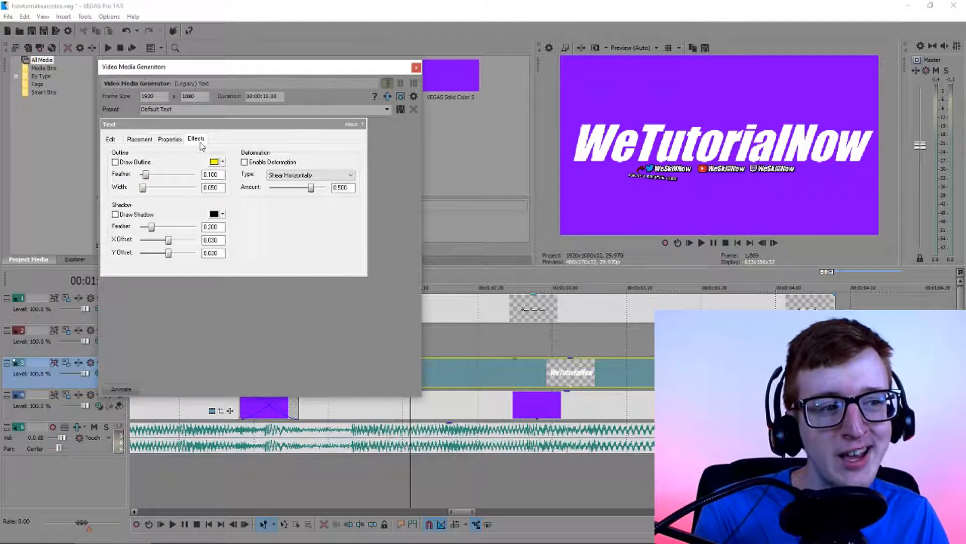
pyautogui.click(115, 162)
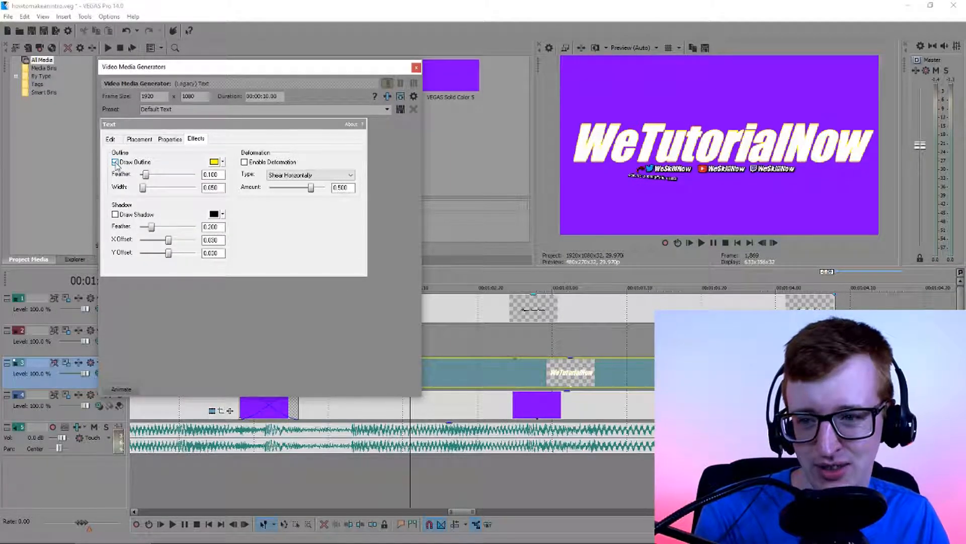
# Make the title's outline black with a feather of 0 and a width of 0.1, and set the preview quality to Best (Auto)
pyautogui.click(223, 162)
pyautogui.click(243, 208)
pyautogui.click(263, 254)
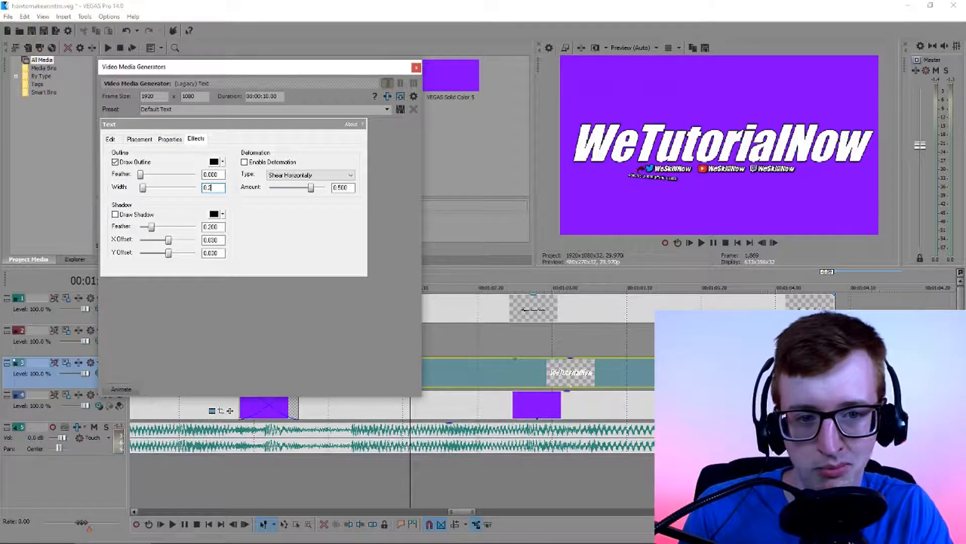
pyautogui.click(636, 47)
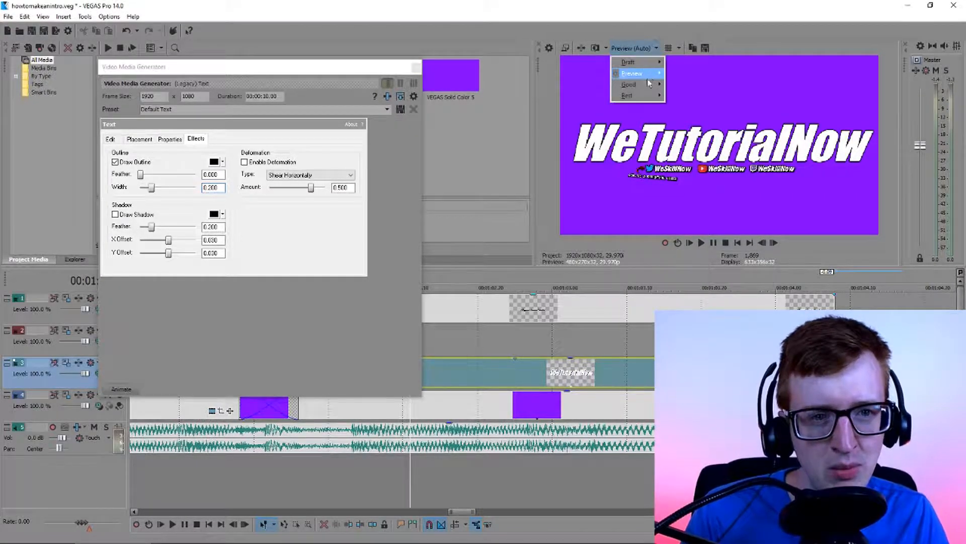
pyautogui.moveTo(649, 94)
pyautogui.click(684, 97)
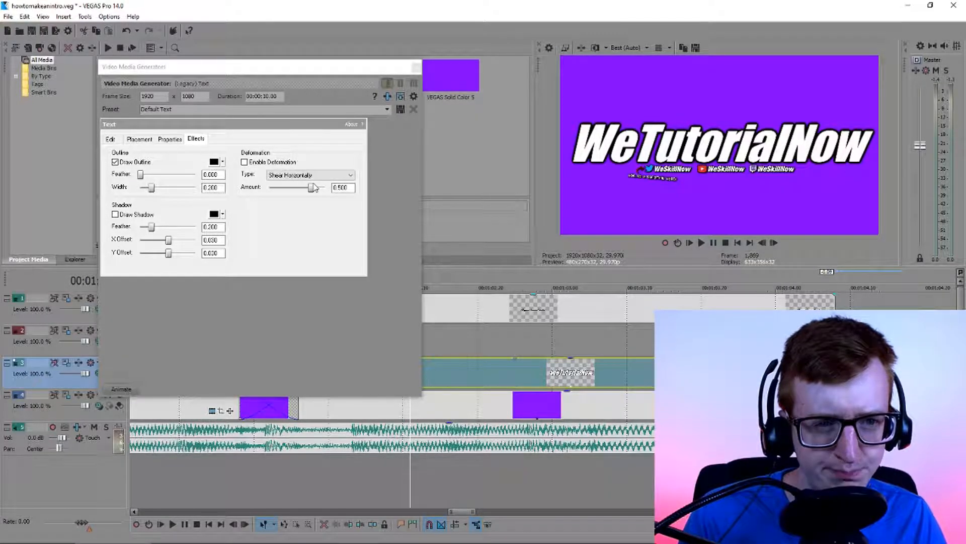
pyautogui.moveTo(220, 190); pyautogui.dragTo(211, 190)
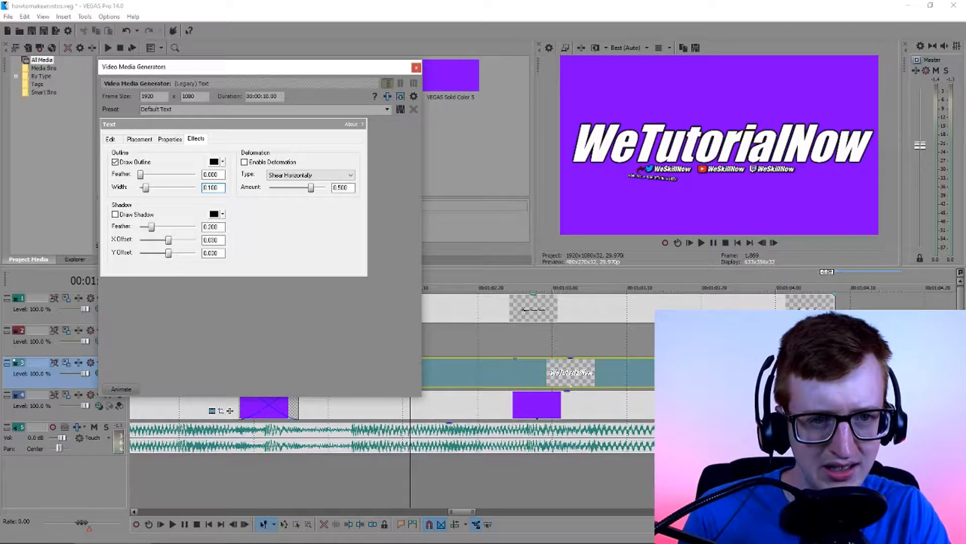
# Add a drop shadow to the title with an X offset of 0.1 and a Y offset of 0.06
pyautogui.click(115, 214)
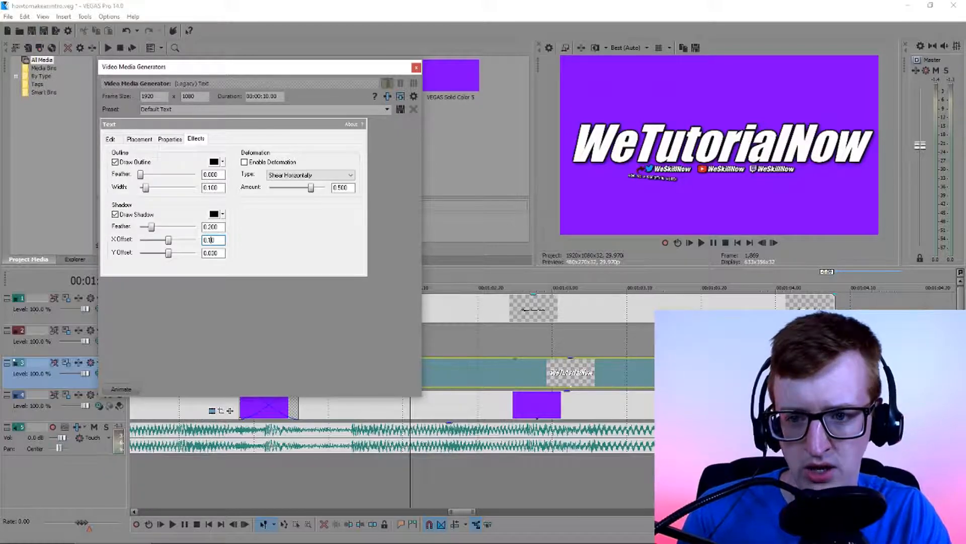
pyautogui.click(213, 253)
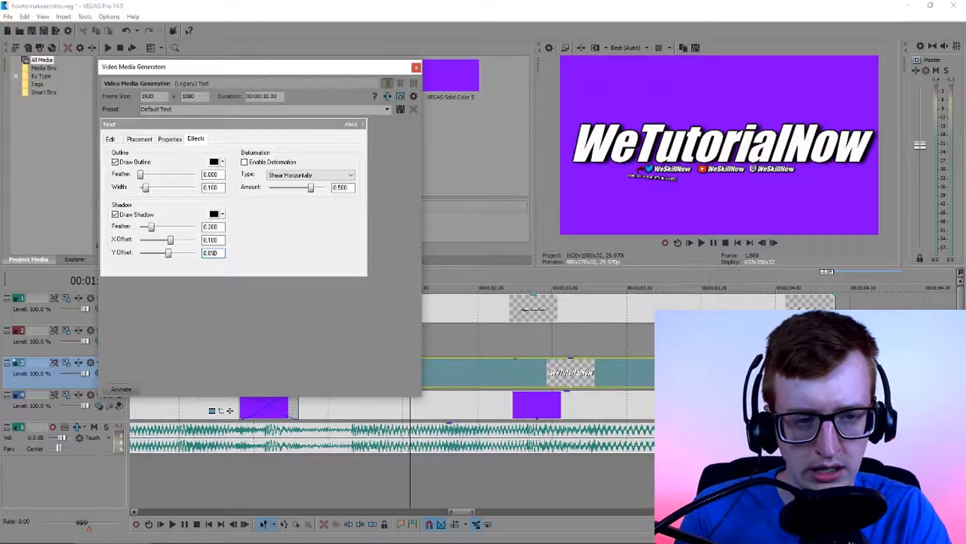
pyautogui.write('1')
pyautogui.press('Return')
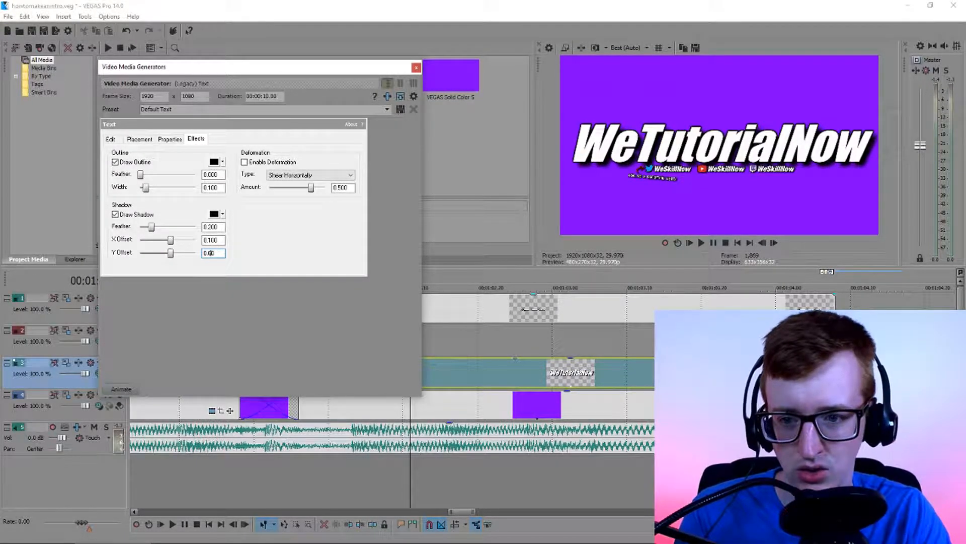
pyautogui.write('6')
pyautogui.press('Return')
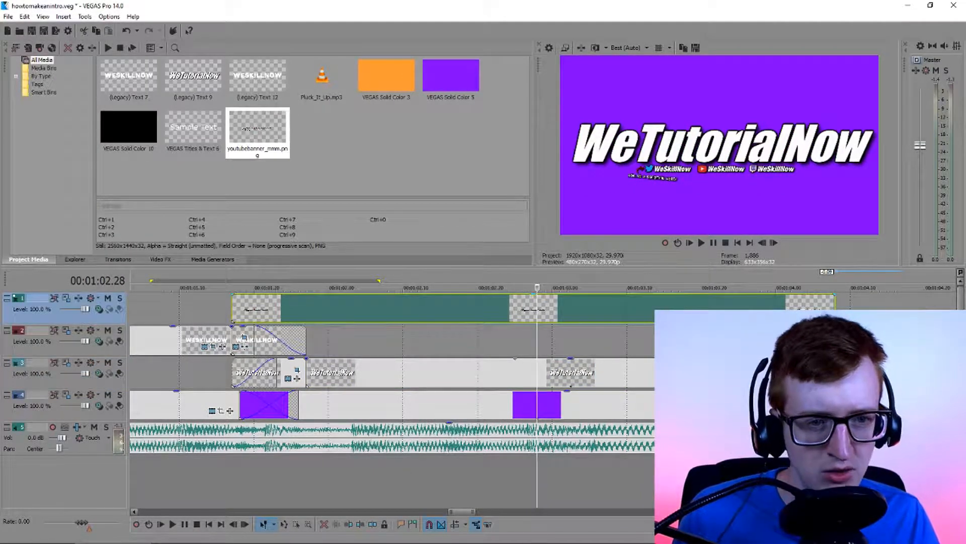
# Rework the banner's Pan/Crop from its default framing, using vertical-only movement, to a width of about 2,137 and a Y Center of about 622.7
pyautogui.click(816, 314)
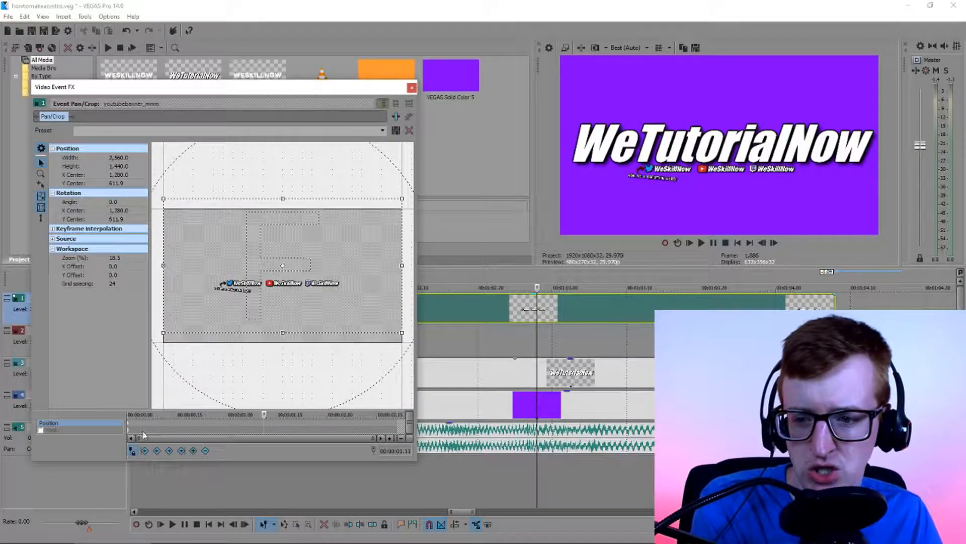
pyautogui.click(131, 427)
pyautogui.hotkey('ctrl', 'z')
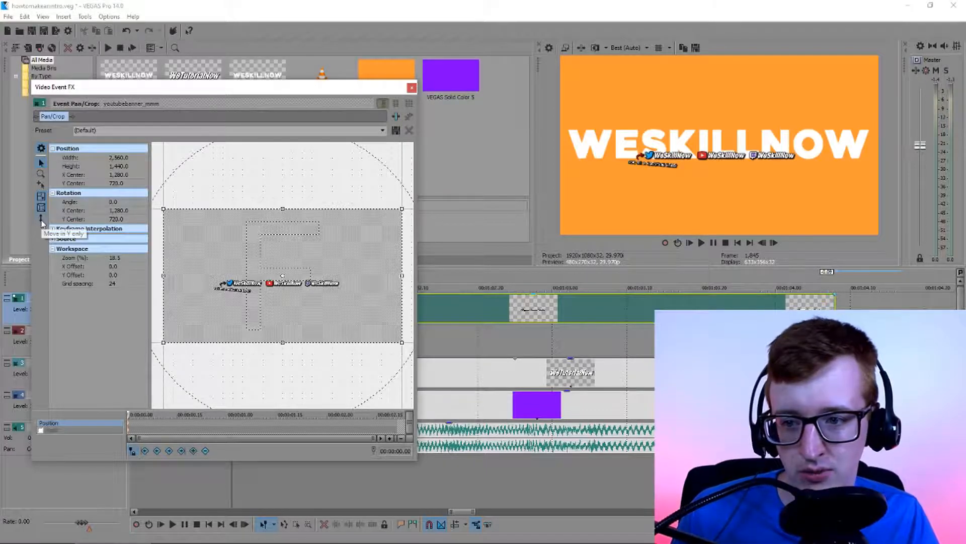
pyautogui.click(42, 220)
pyautogui.moveTo(323, 304); pyautogui.dragTo(294, 293)
pyautogui.moveTo(300, 87); pyautogui.dragTo(338, 73)
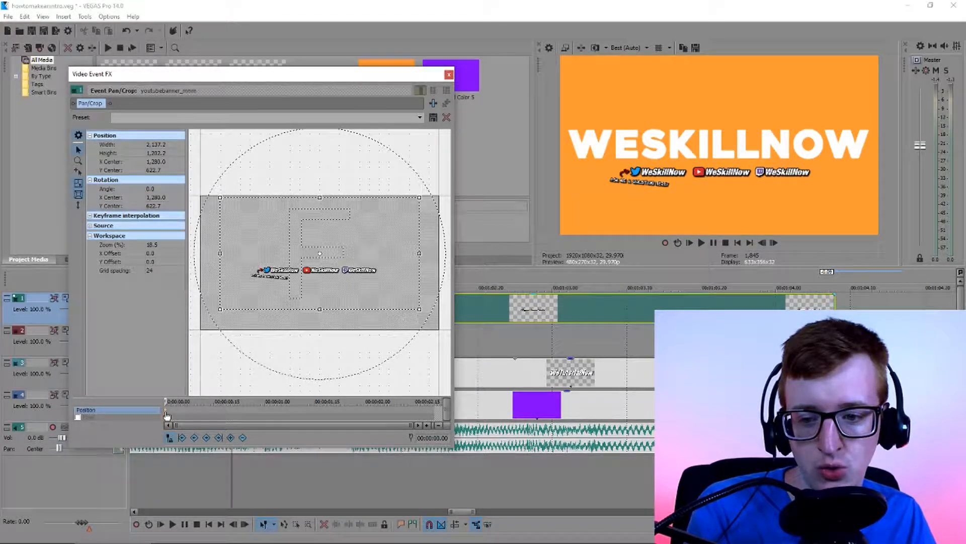
# Enlarge the banner by shrinking its Pan/Crop frame to about 1,714 wide, and place it below the title with a Y Center of about 649.7
pyautogui.click(299, 414)
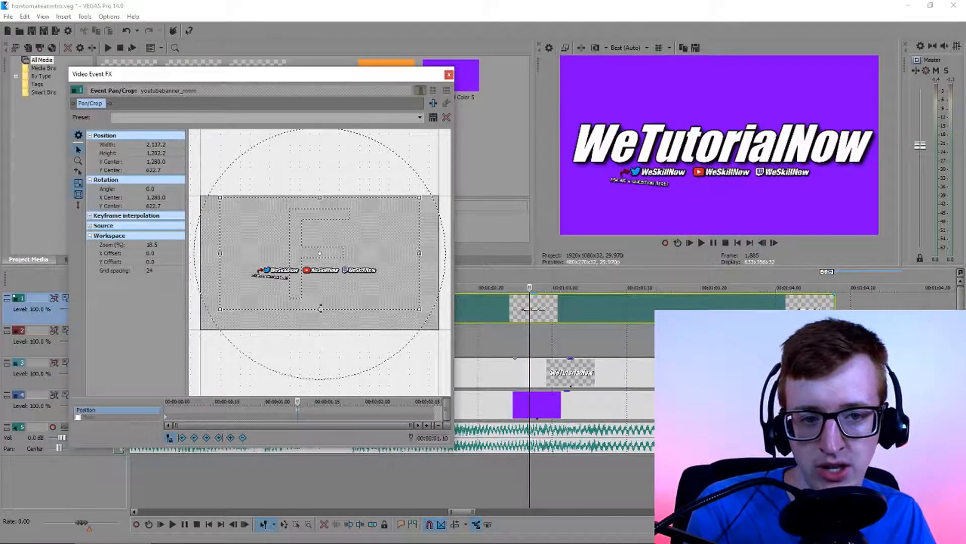
pyautogui.moveTo(341, 274); pyautogui.dragTo(341, 274)
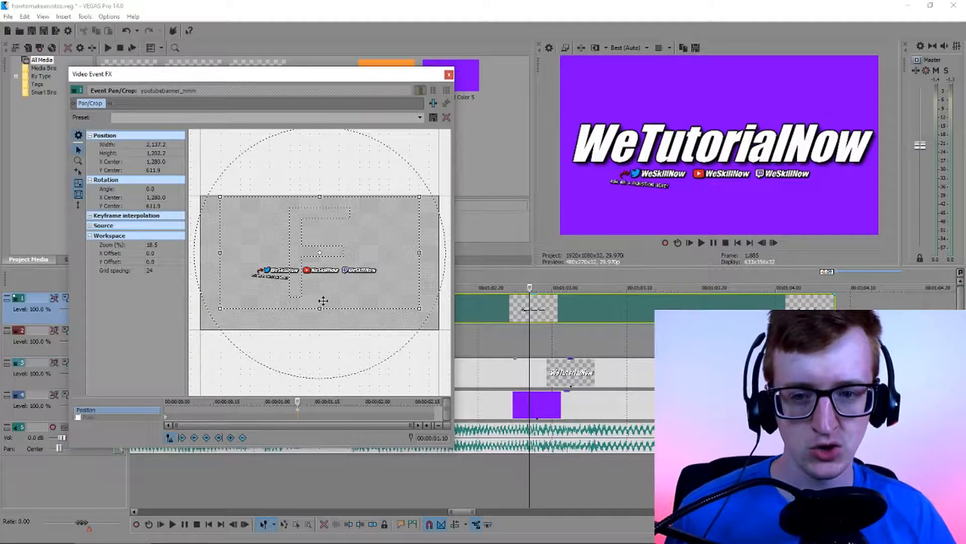
pyautogui.moveTo(320, 311); pyautogui.dragTo(320, 298)
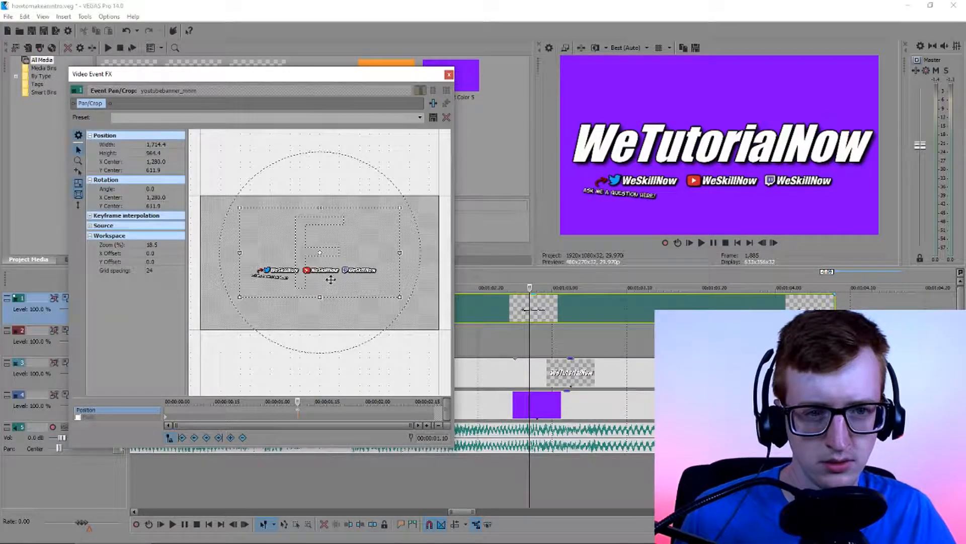
pyautogui.press('Down')
pyautogui.press('Down')
pyautogui.press('Down')
pyautogui.press('Down')
pyautogui.press('Down')
pyautogui.press('Down')
pyautogui.press('Down')
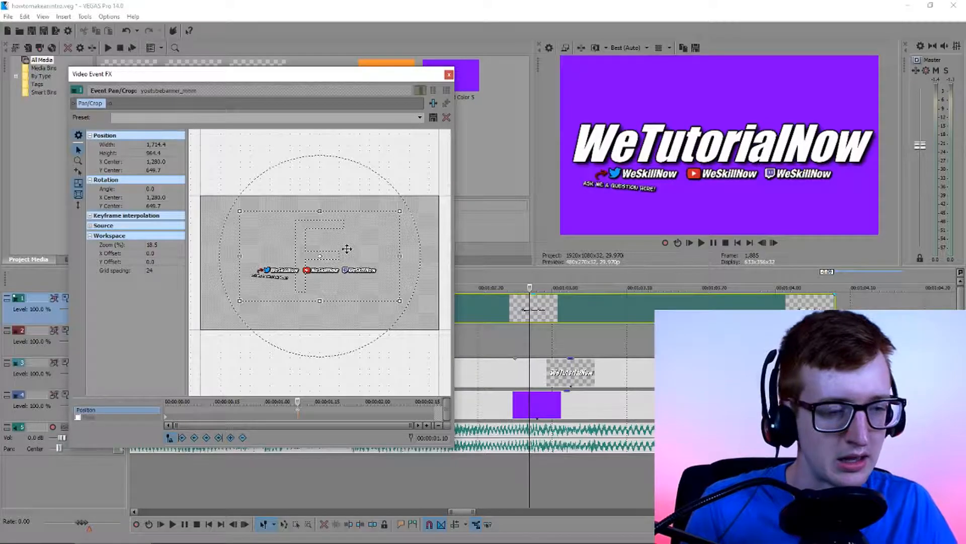
pyautogui.click(449, 75)
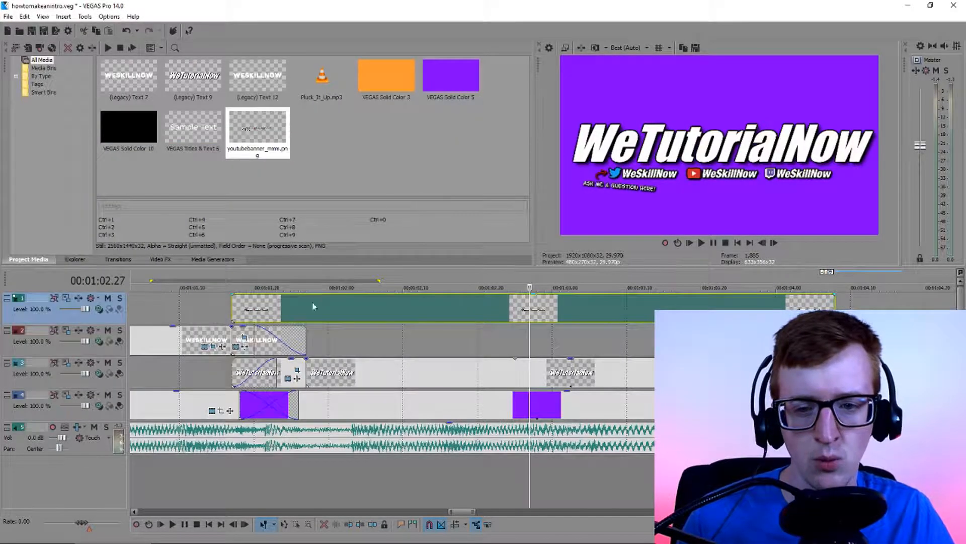
# Trim the start of the banner clip to 00:01:01.20 and check the frames following it
pyautogui.click(261, 308)
pyautogui.scroll(1, 261, 309)
pyautogui.scroll(1, 497, 327)
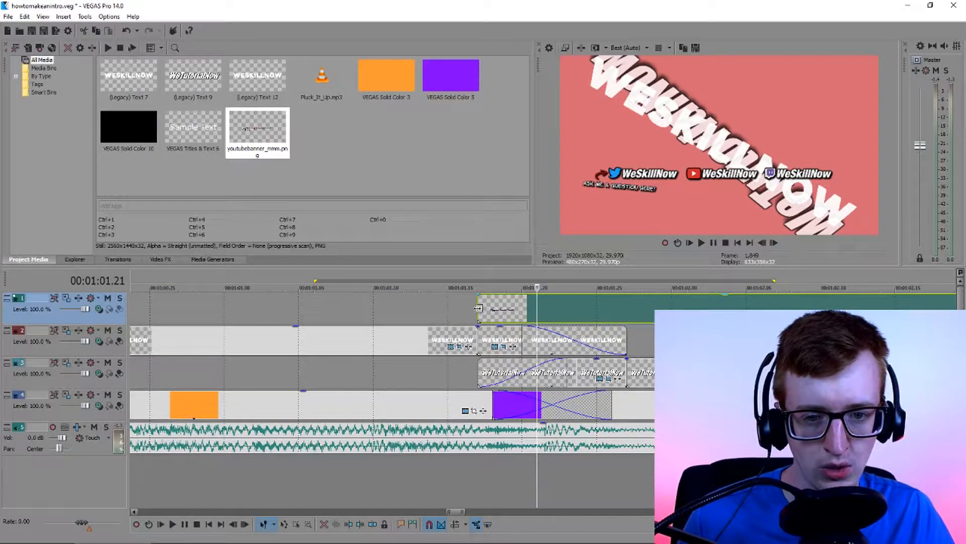
pyautogui.moveTo(478, 309); pyautogui.dragTo(520, 308)
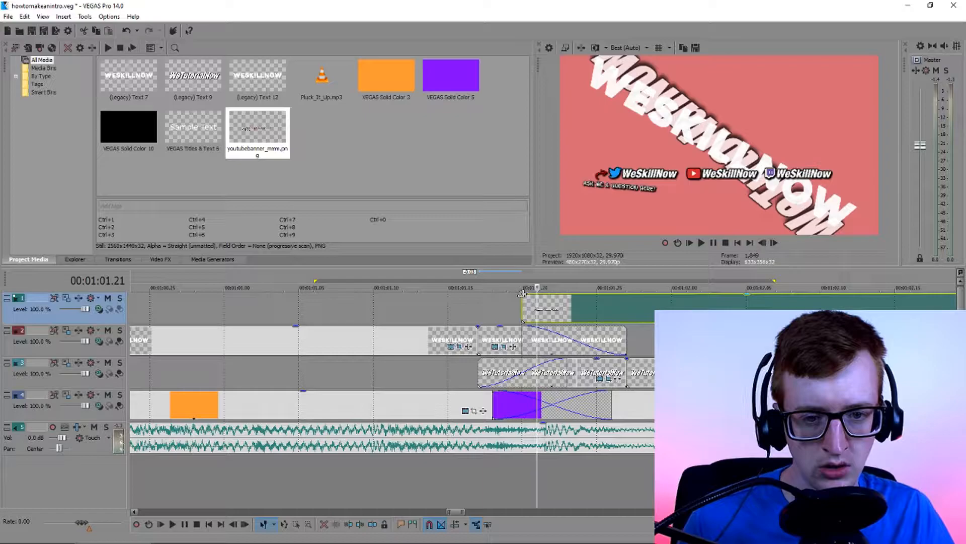
pyautogui.click(580, 312)
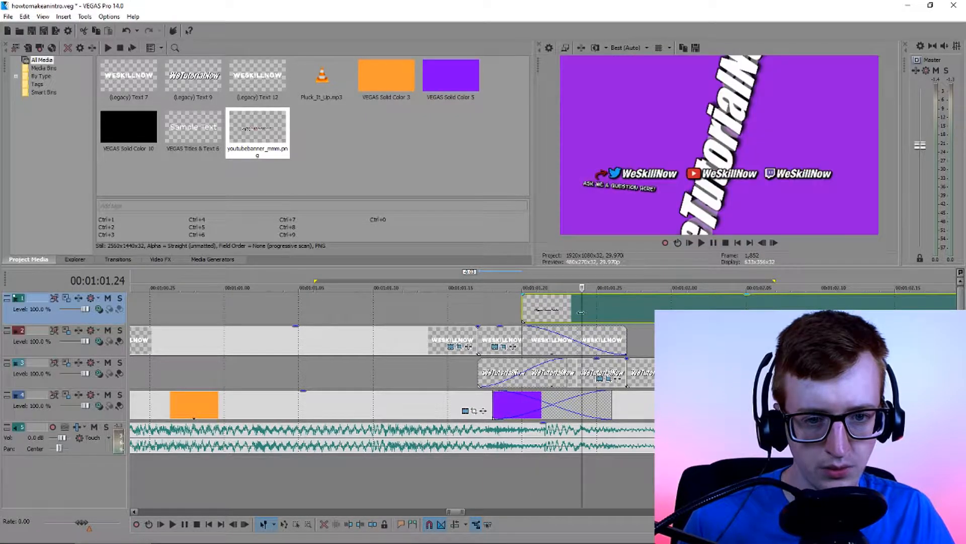
pyautogui.scroll(-1, 594, 315)
pyautogui.click(609, 311)
pyautogui.click(589, 312)
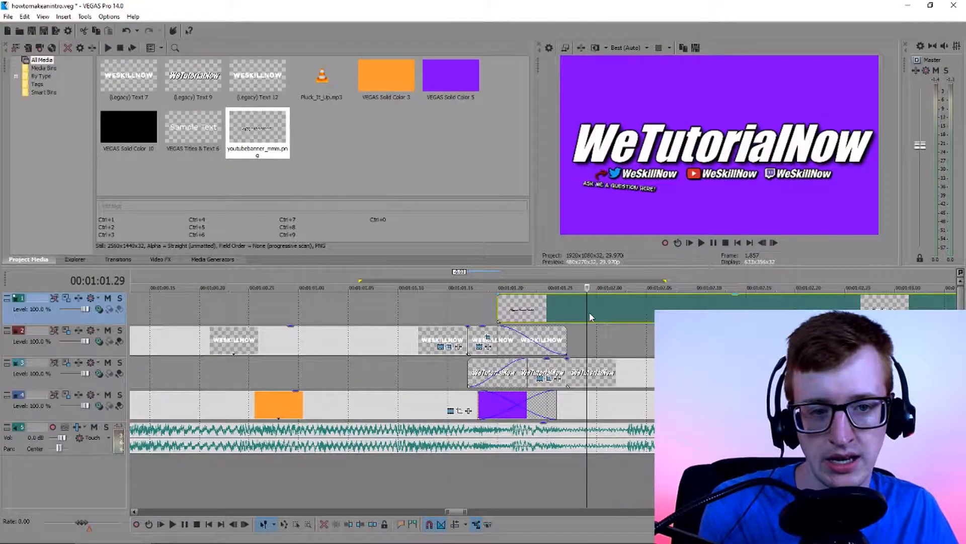
# Trim the banner clip's start to 00:01:02.00, past the end of the WESKILLNOW title, and add a fade-in about six frames long
pyautogui.click(548, 314)
pyautogui.press('Right')
pyautogui.press('Right')
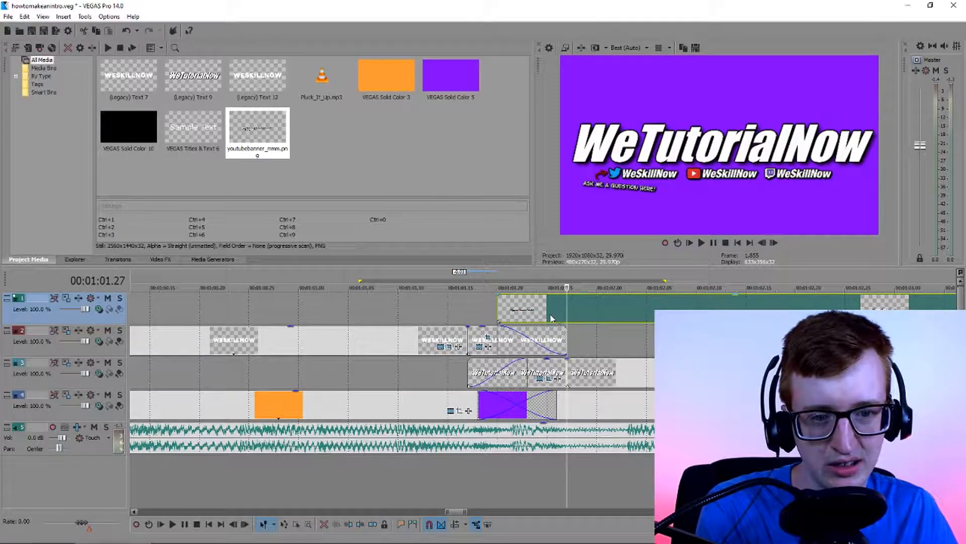
pyautogui.moveTo(498, 306); pyautogui.dragTo(568, 309)
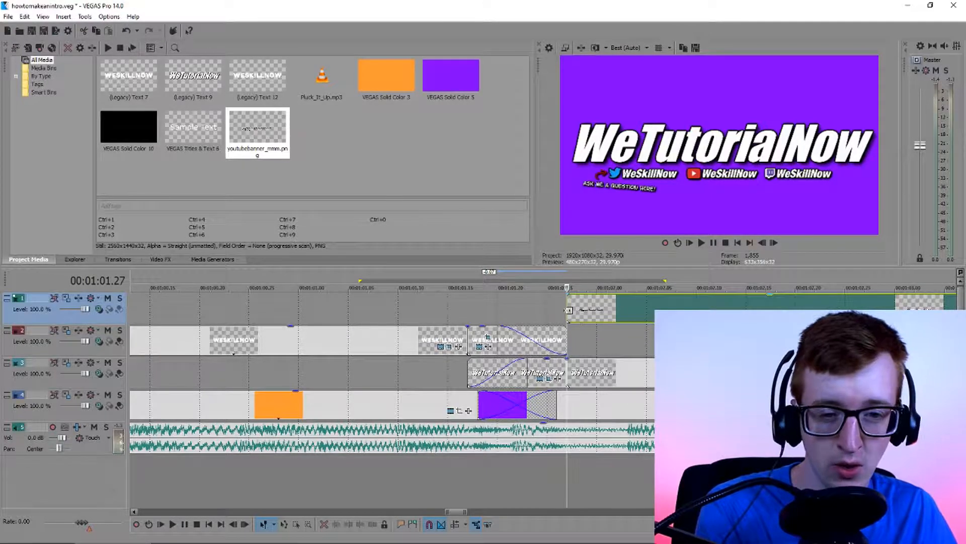
pyautogui.moveTo(566, 314); pyautogui.dragTo(656, 296)
pyautogui.click(477, 312)
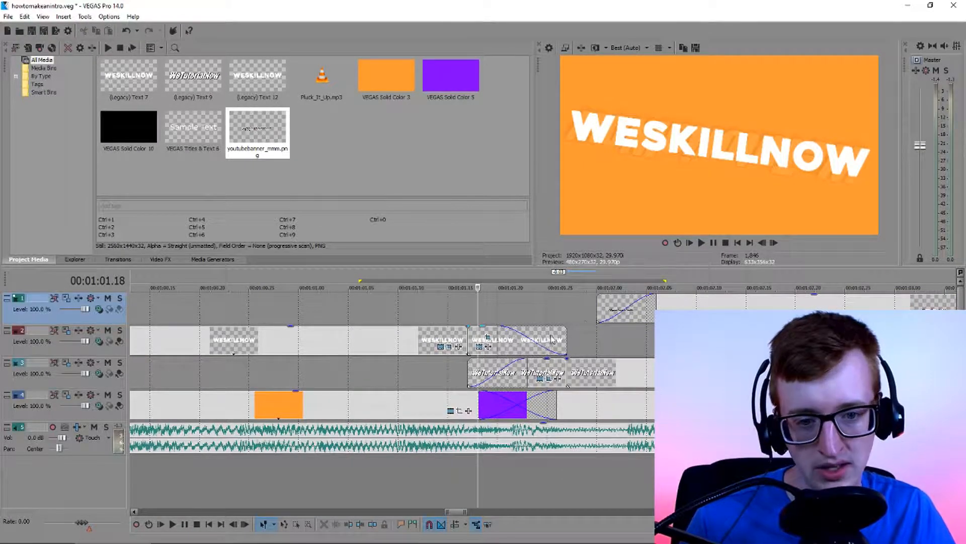
# Loop playback of the title transition between 00:01:01.11 and 00:01:02.13 to check the banner's entrance, and turn looping off
pyautogui.doubleClick(620, 312)
pyautogui.moveTo(598, 281); pyautogui.dragTo(409, 281)
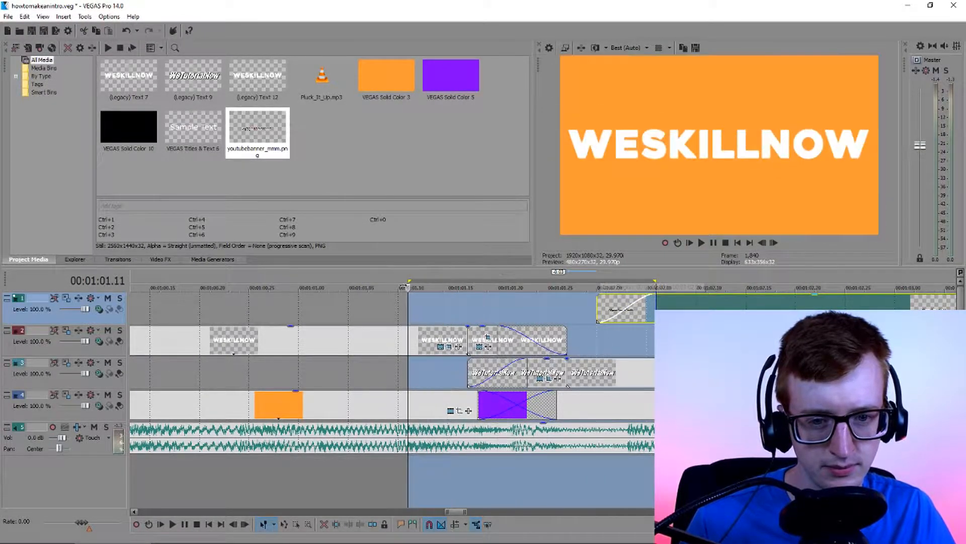
pyautogui.moveTo(656, 281); pyautogui.dragTo(725, 282)
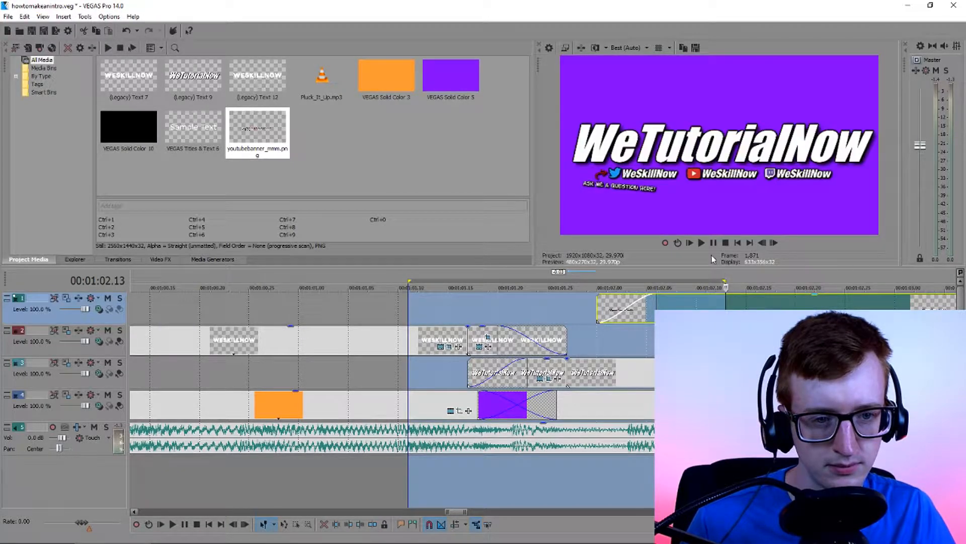
pyautogui.press('q')
pyautogui.press('space')
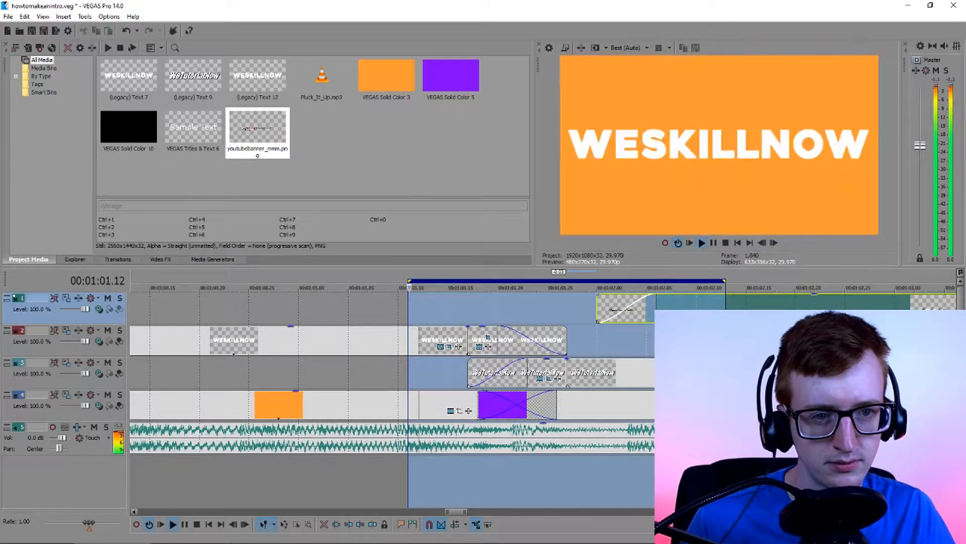
pyautogui.scroll(-3, 428, 373)
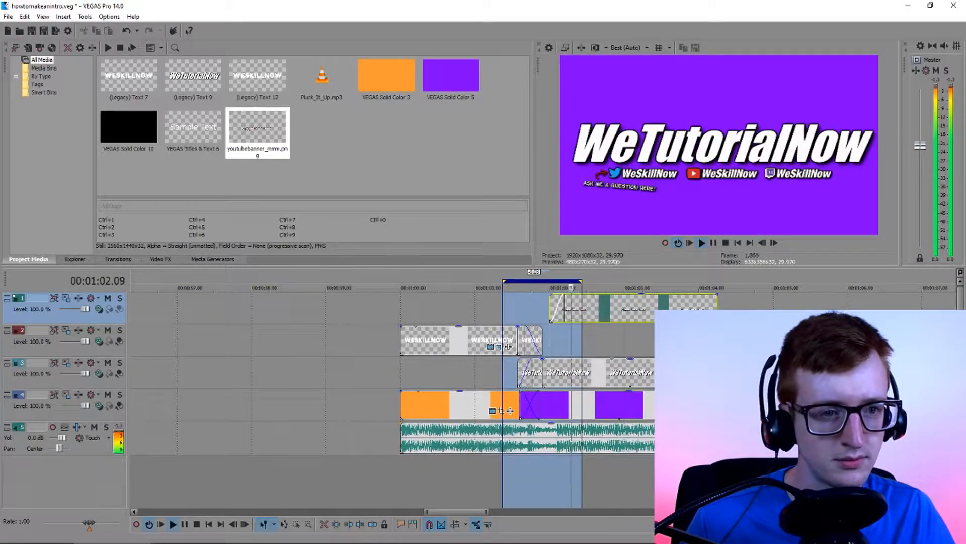
pyautogui.scroll(1, 428, 373)
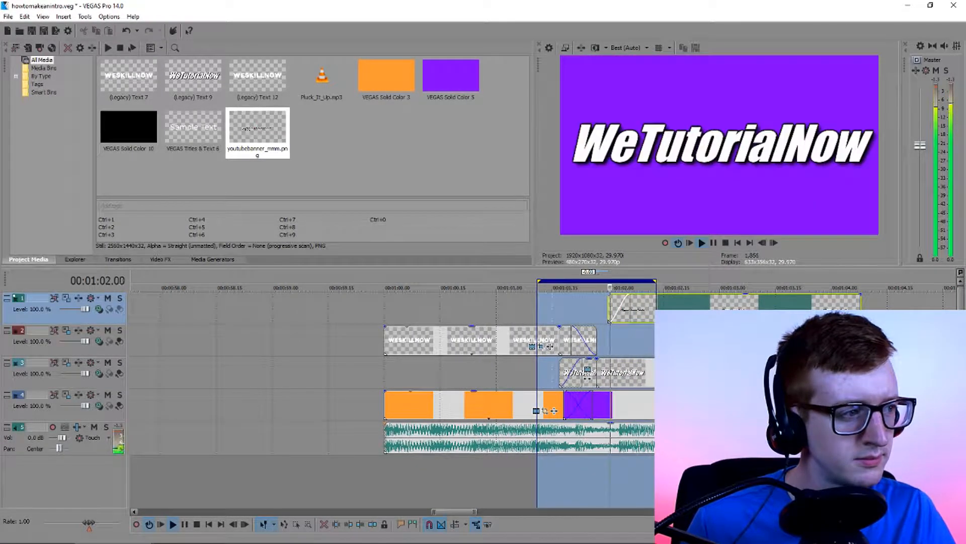
pyautogui.click(678, 242)
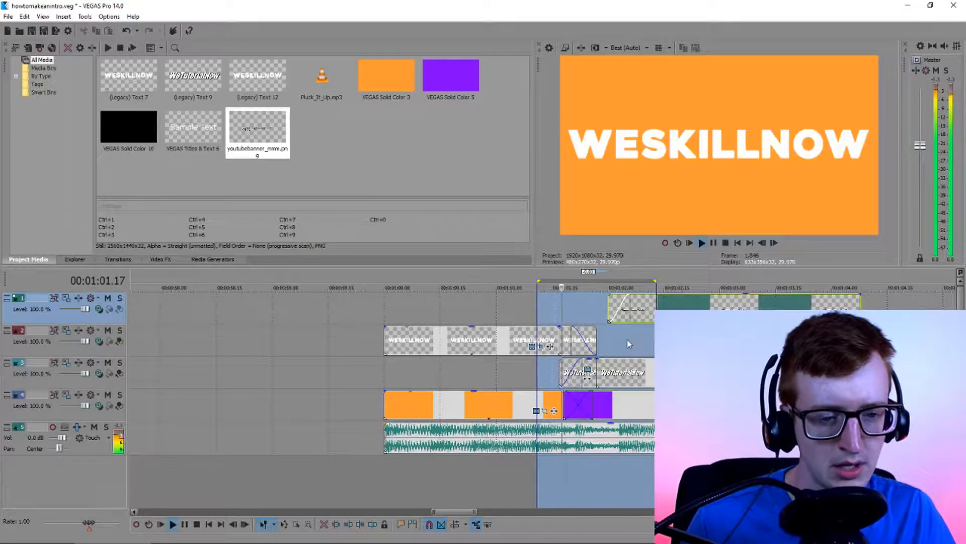
pyautogui.scroll(2, 651, 325)
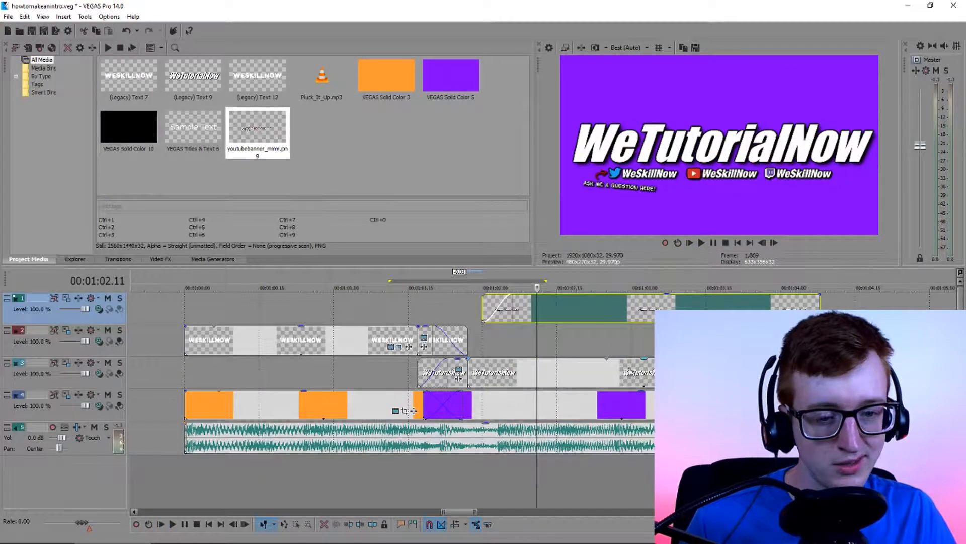
pyautogui.click(403, 322)
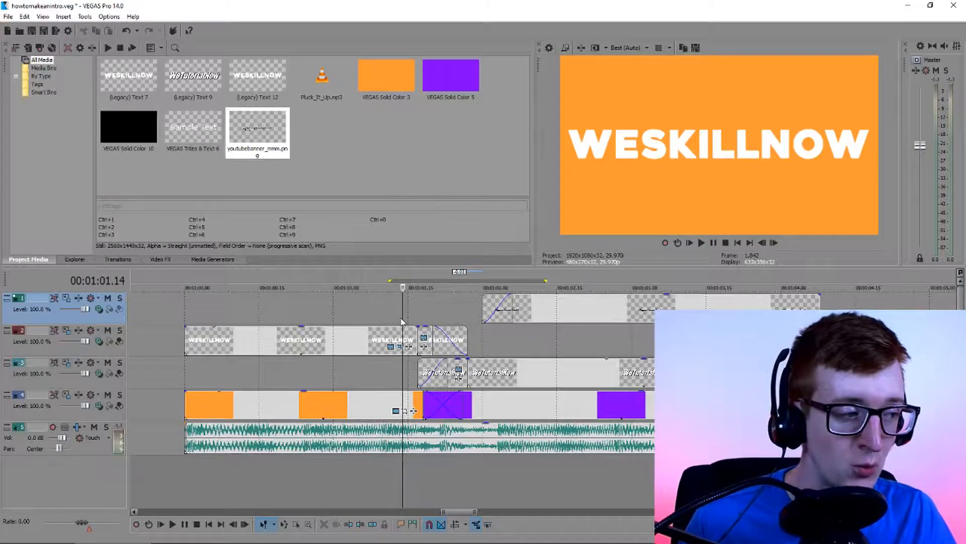
pyautogui.click(477, 339)
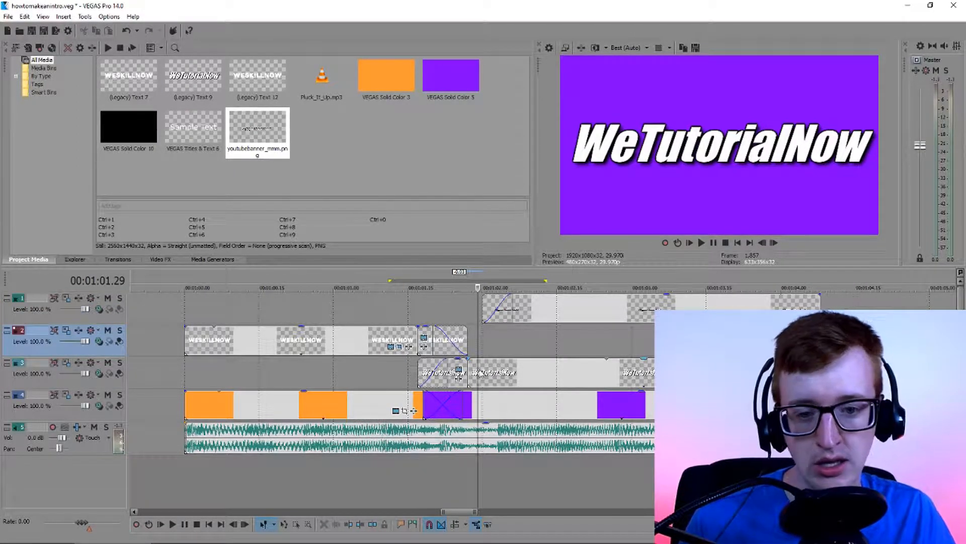
# Open the generated text settings of the long WESKILLNOW clip and give its text a dark outline
pyautogui.click(394, 339)
pyautogui.scroll(2, 449, 355)
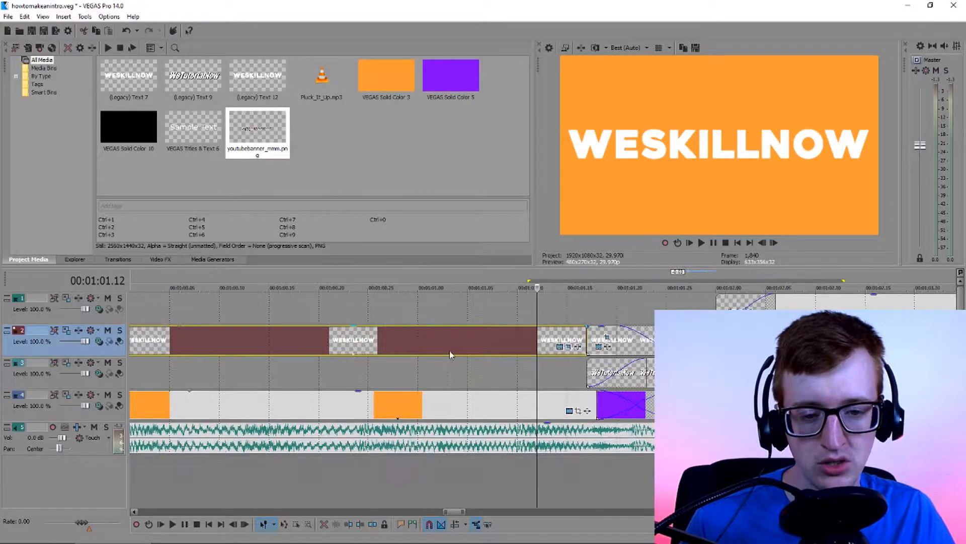
pyautogui.click(578, 346)
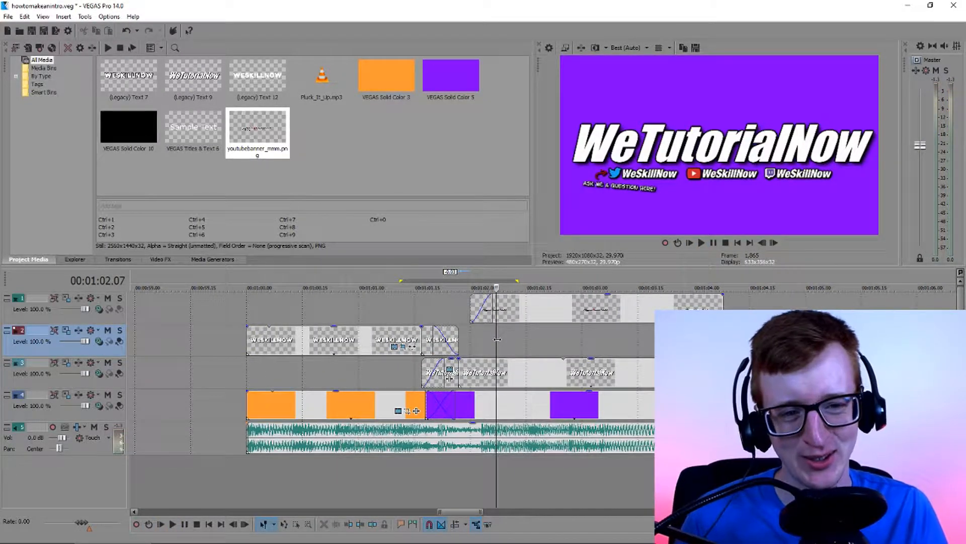
pyautogui.scroll(1, 497, 339)
pyautogui.scroll(-1, 559, 360)
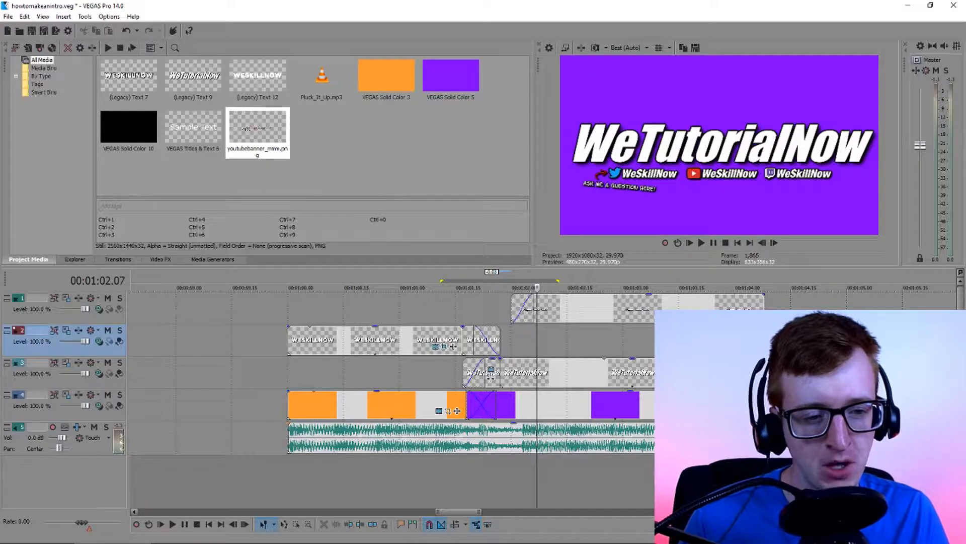
# Insert an empty video track directly above the track that holds the orange and purple solids
pyautogui.rightClick(789, 406)
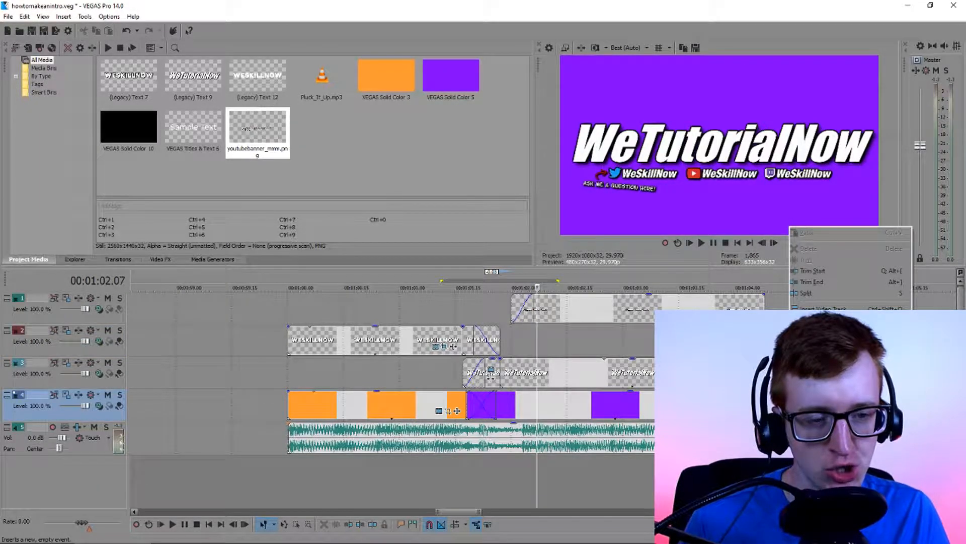
pyautogui.click(826, 347)
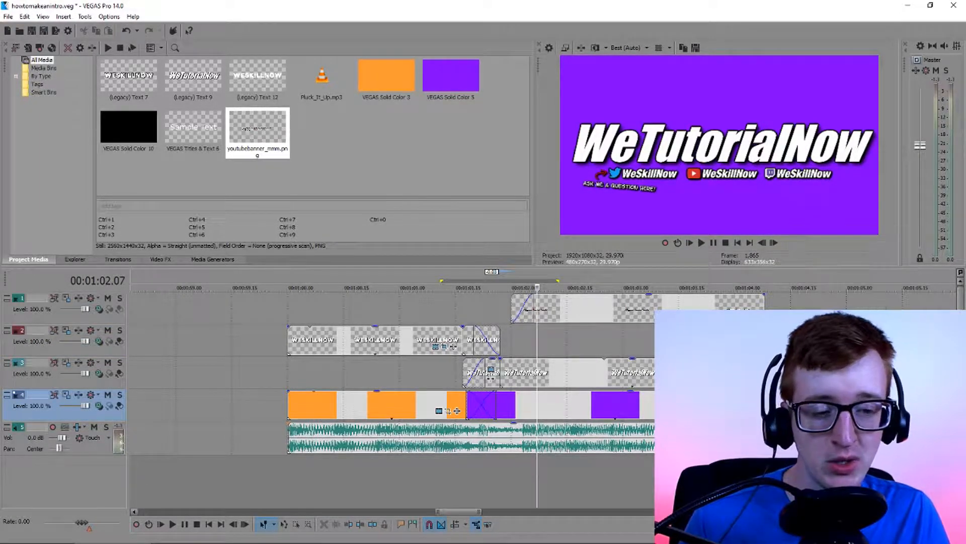
pyautogui.click(434, 381)
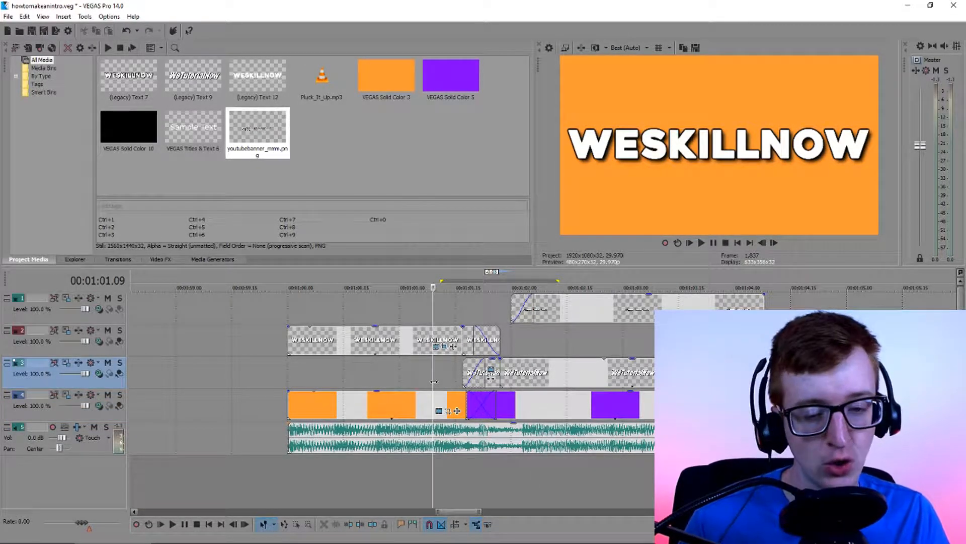
pyautogui.rightClick(78, 416)
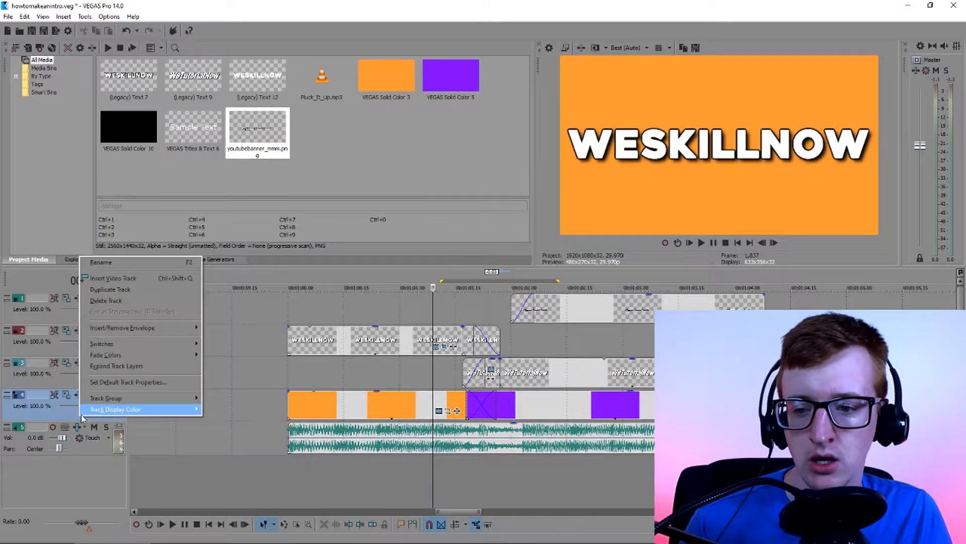
pyautogui.click(136, 278)
pyautogui.click(490, 415)
pyautogui.click(541, 407)
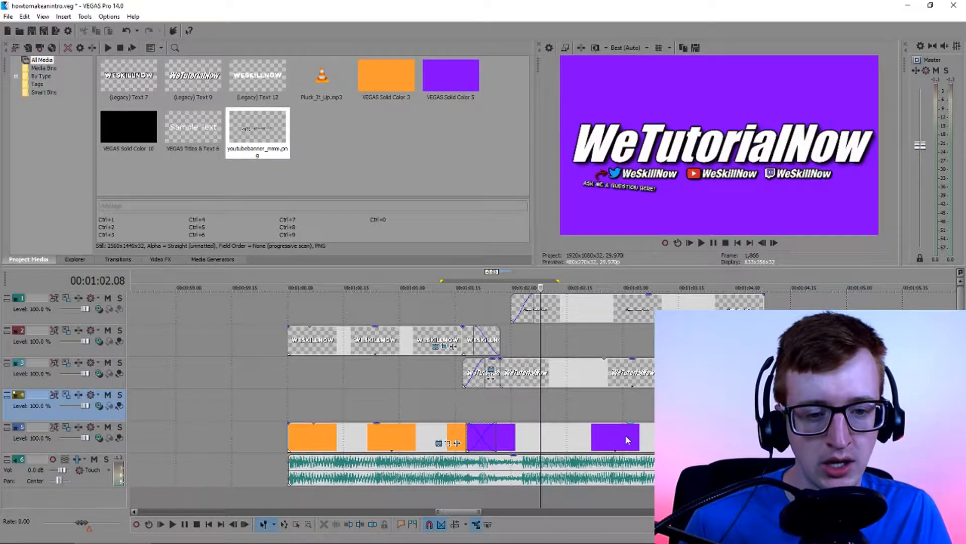
# Copy the purple solid onto the new track as independent media, starting where the original purple solid begins
pyautogui.click(577, 446)
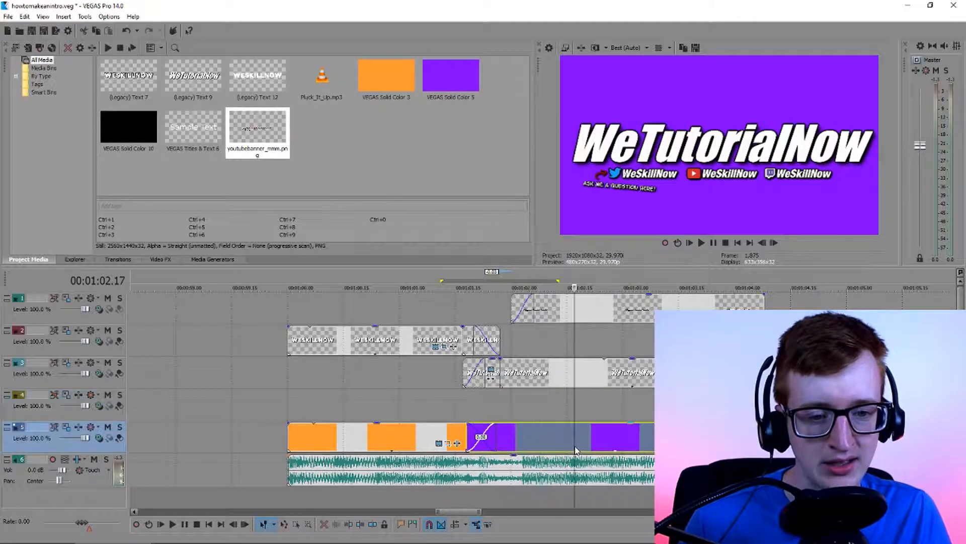
pyautogui.click(473, 417)
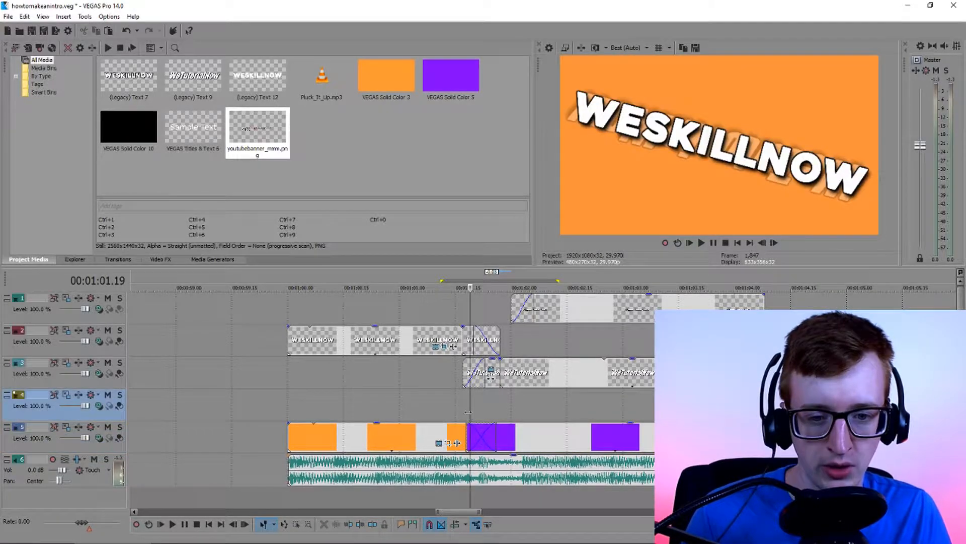
pyautogui.hotkey('ctrl', 'v')
pyautogui.click(552, 227)
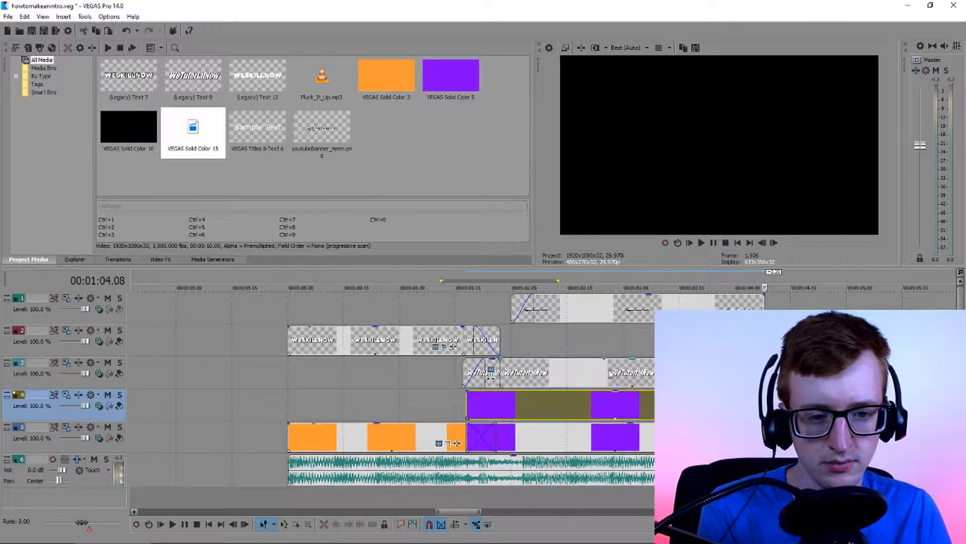
# Darken the color of the lower purple solid to 0.32, 0.08, 0.63, 1.0 in its generated media settings
pyautogui.click(612, 401)
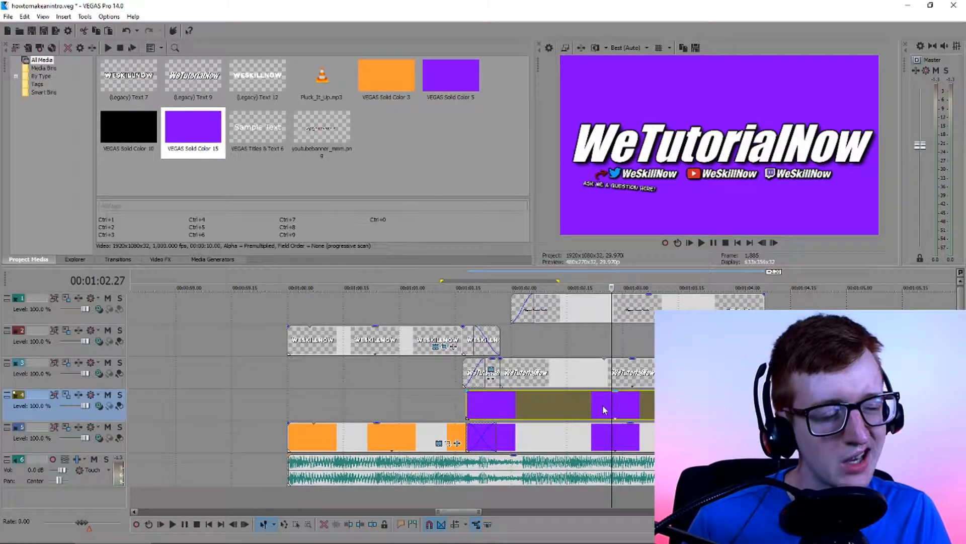
pyautogui.click(606, 438)
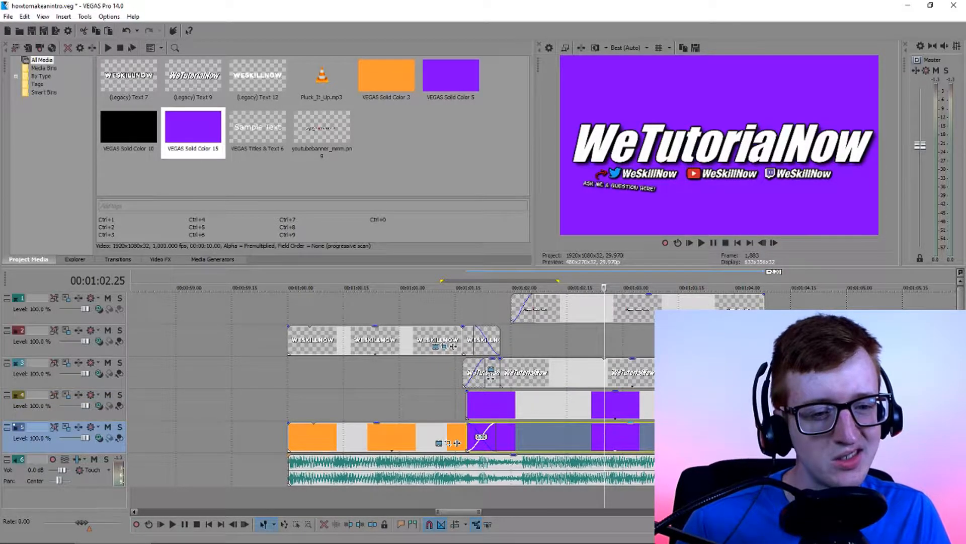
pyautogui.click(736, 443)
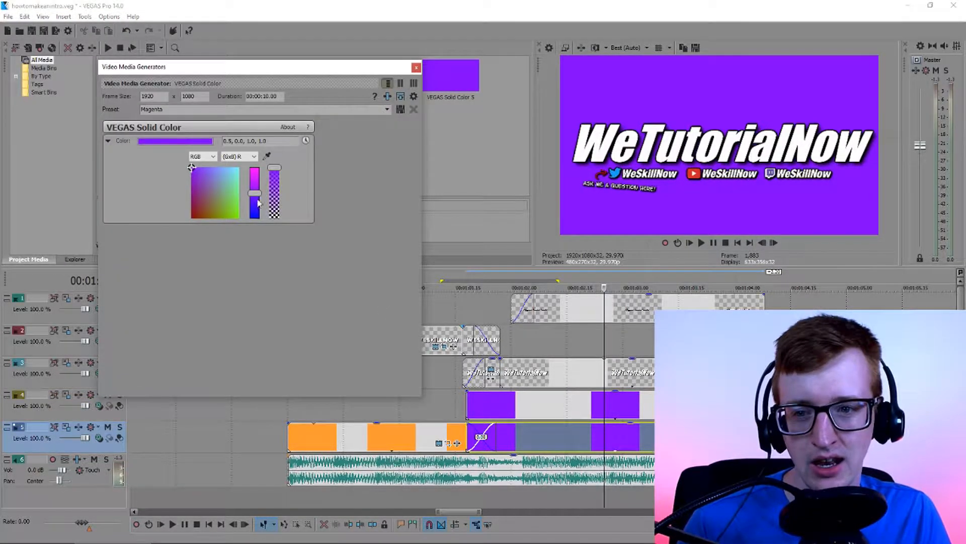
pyautogui.moveTo(257, 196); pyautogui.dragTo(258, 204)
pyautogui.click(197, 180)
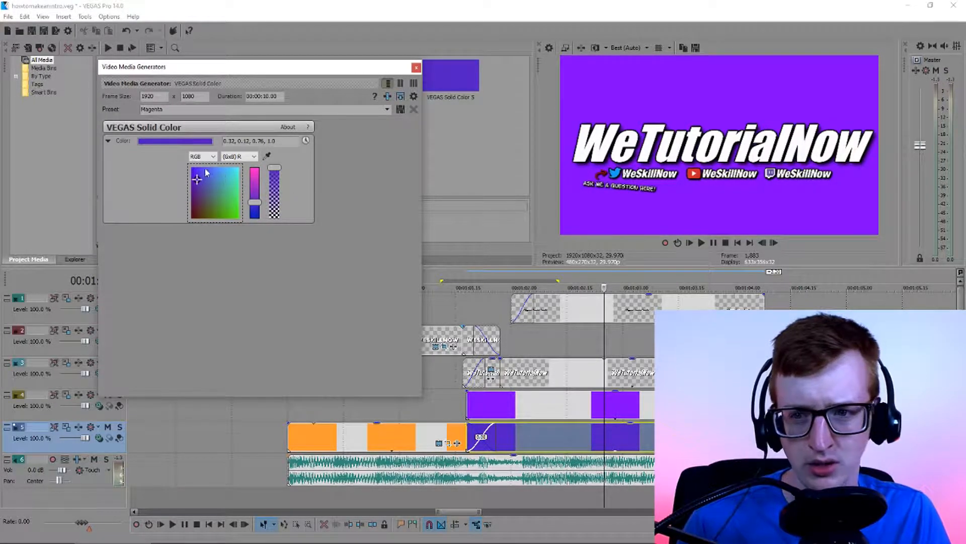
pyautogui.click(196, 187)
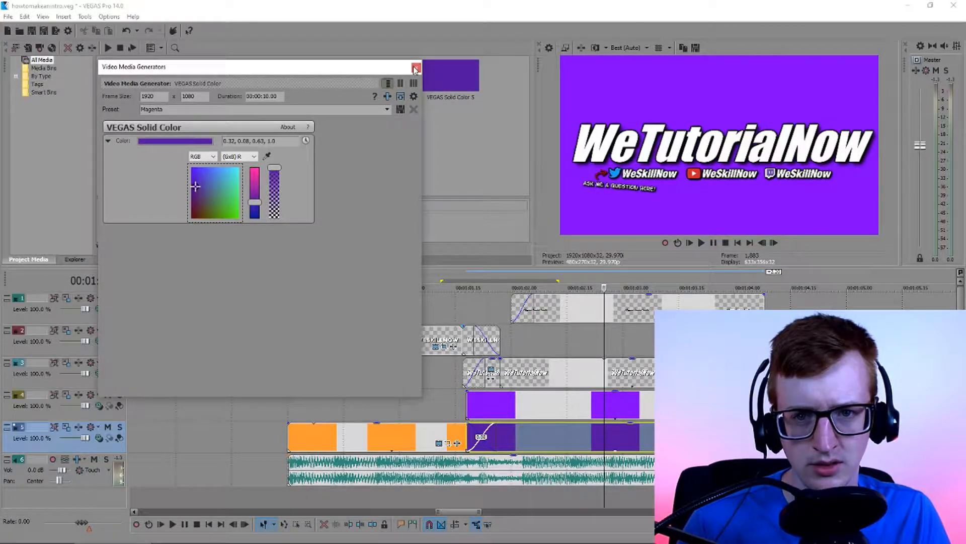
pyautogui.click(415, 68)
# Find the Cookie Cutter video effect and apply its default preset to the bright purple solid on the upper track
pyautogui.click(623, 405)
pyautogui.click(638, 407)
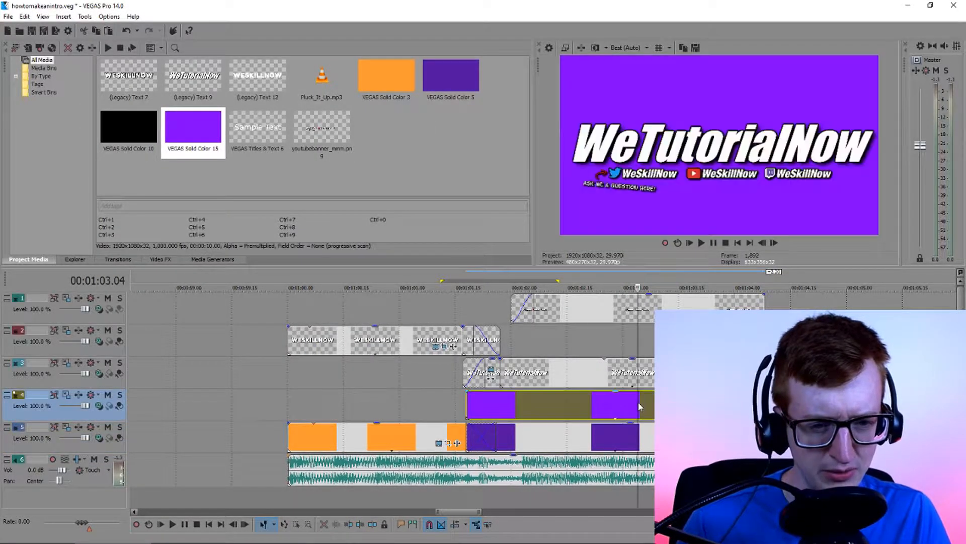
pyautogui.scroll(2, 639, 406)
pyautogui.scroll(2, 375, 373)
pyautogui.click(483, 407)
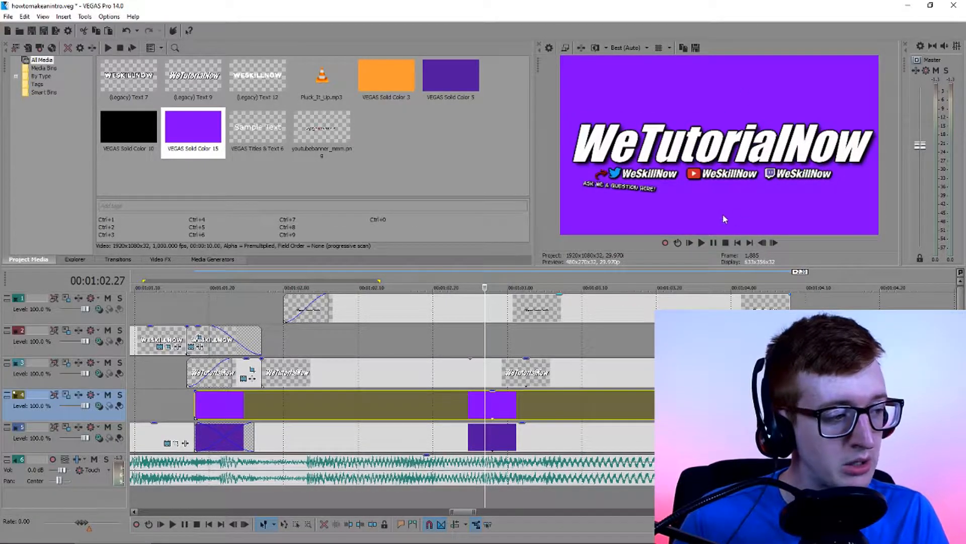
pyautogui.click(163, 260)
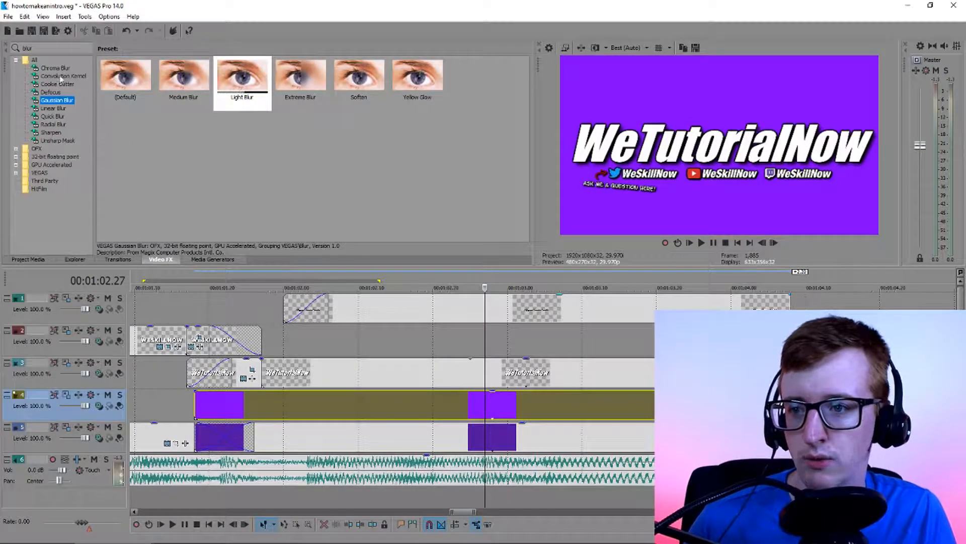
pyautogui.doubleClick(43, 48)
pyautogui.press('BackSpace')
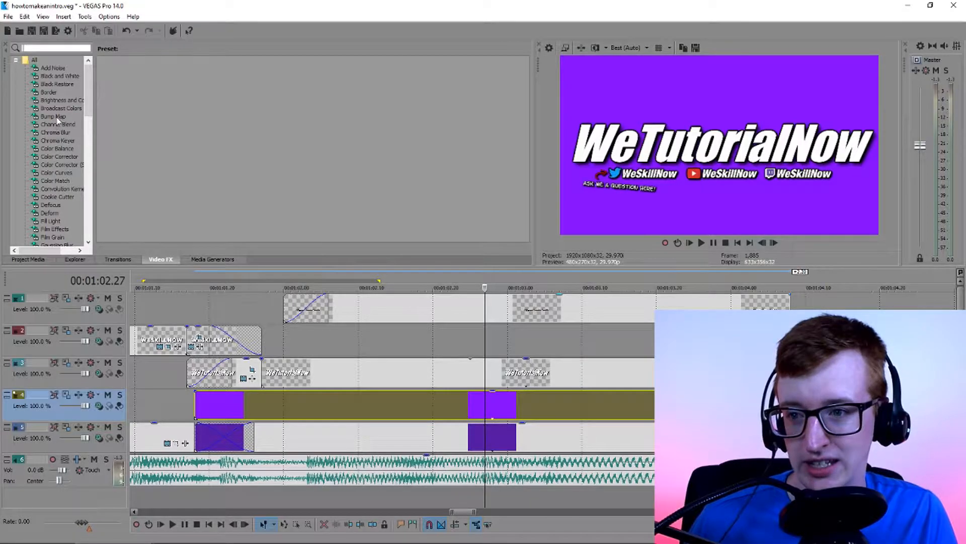
pyautogui.click(57, 197)
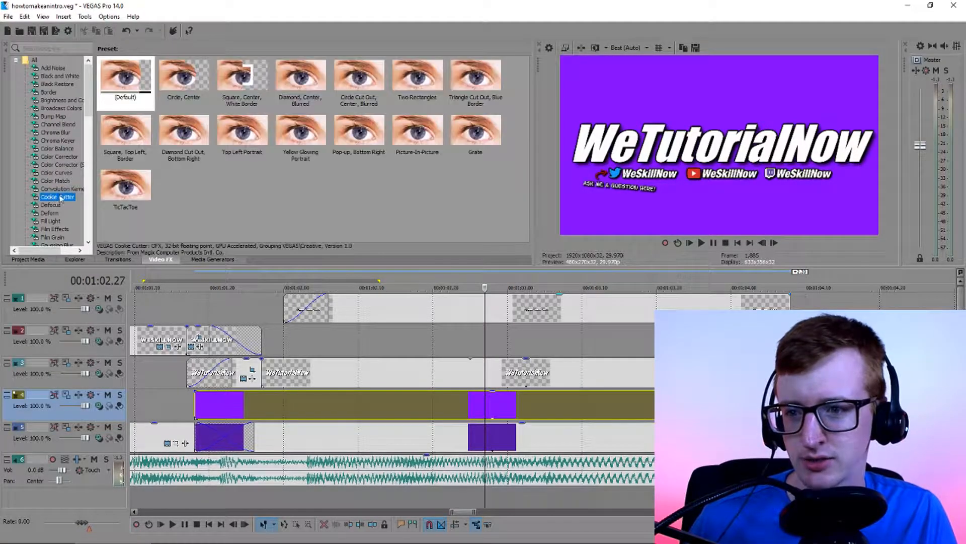
pyautogui.click(174, 86)
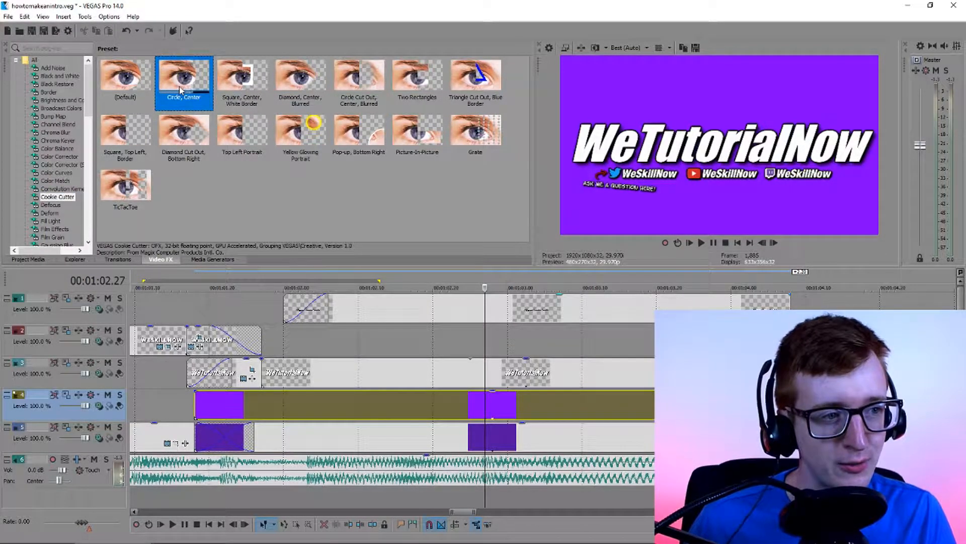
pyautogui.click(132, 88)
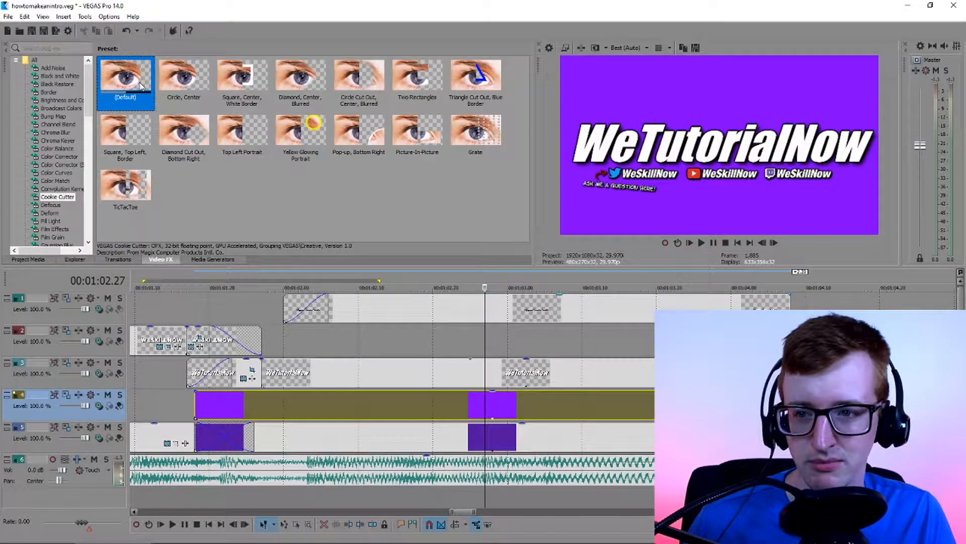
pyautogui.moveTo(136, 90); pyautogui.dragTo(443, 403)
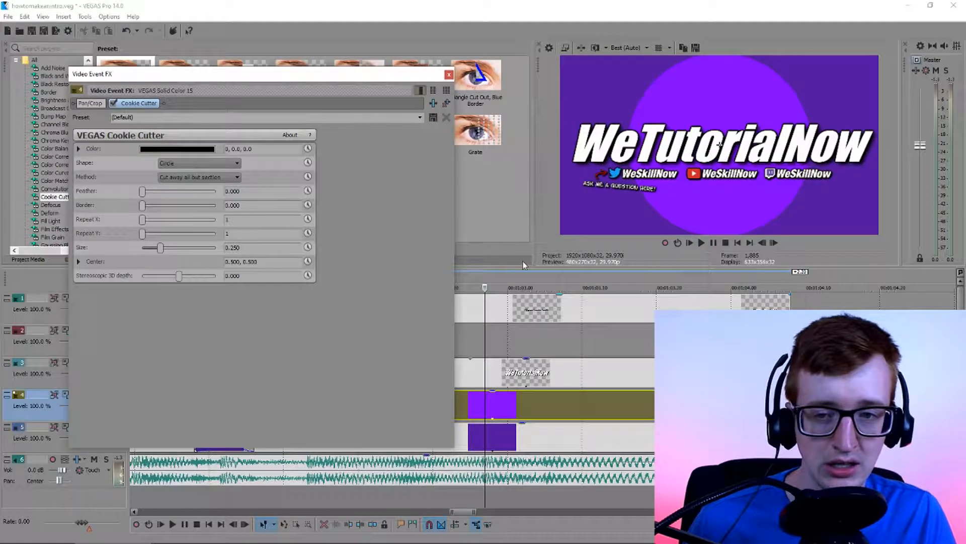
# Move the Cookie Cutter circle's center to 0.293, 0.772 and set its feather to 1.483
pyautogui.click(79, 262)
pyautogui.moveTo(216, 296); pyautogui.dragTo(207, 286)
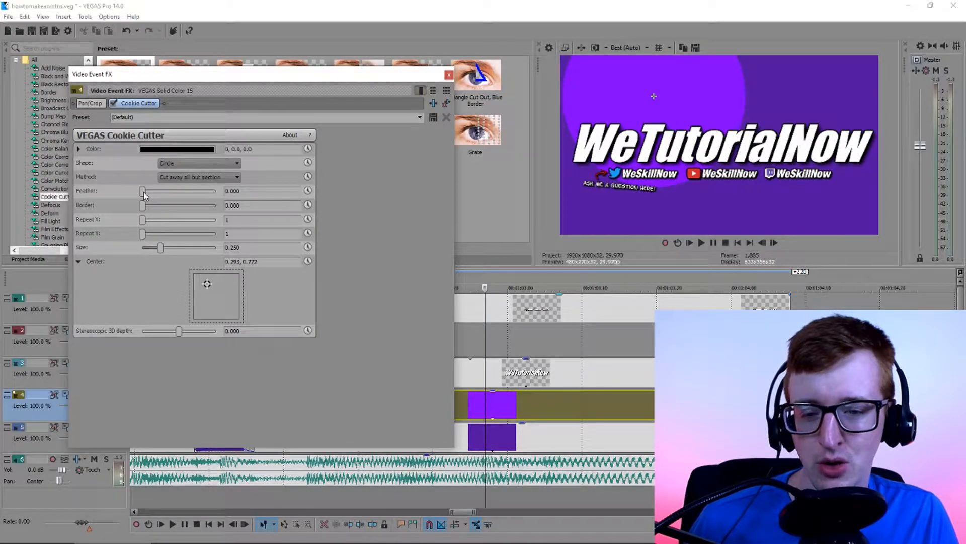
pyautogui.moveTo(143, 193); pyautogui.dragTo(199, 192)
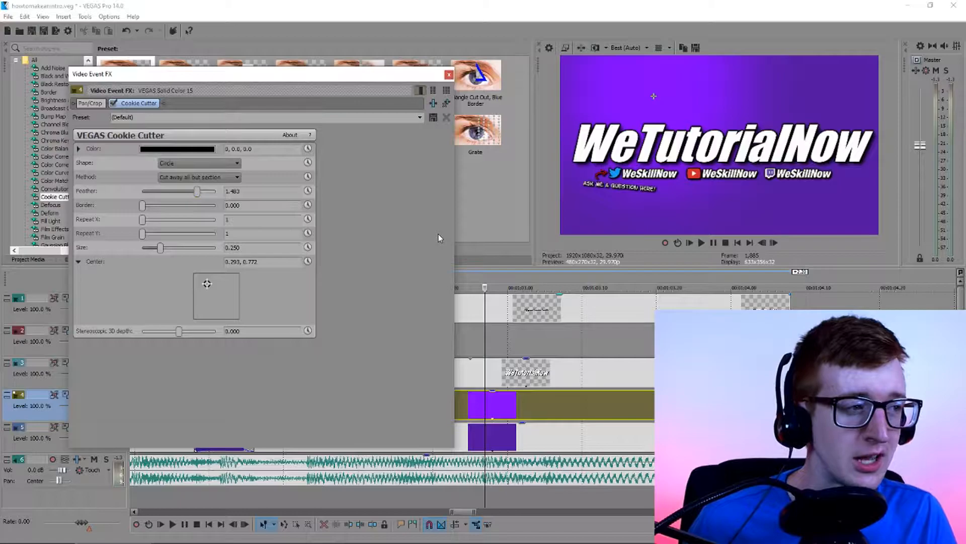
pyautogui.click(448, 74)
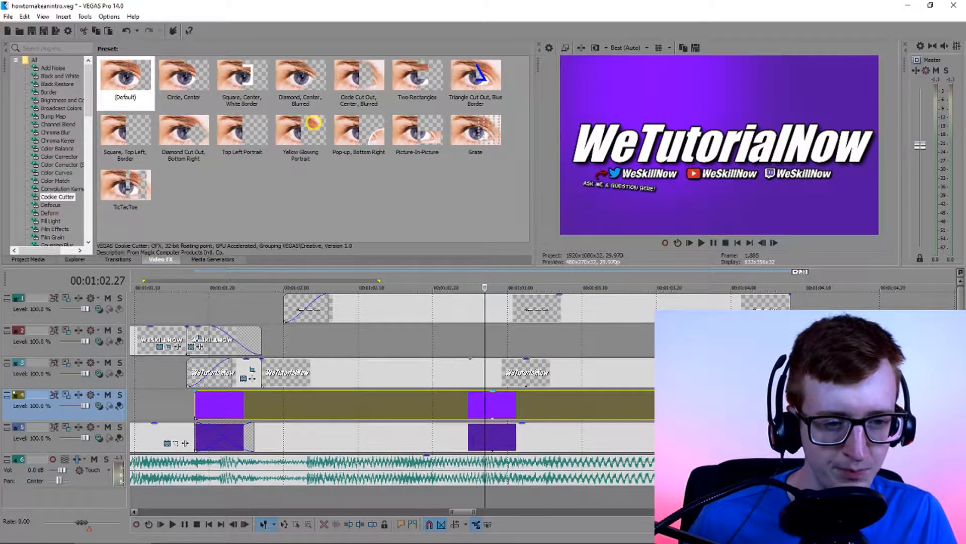
# Recolor the lower purple solid to a darker, more reddish purple
pyautogui.click(679, 436)
pyautogui.click(589, 439)
pyautogui.click(763, 443)
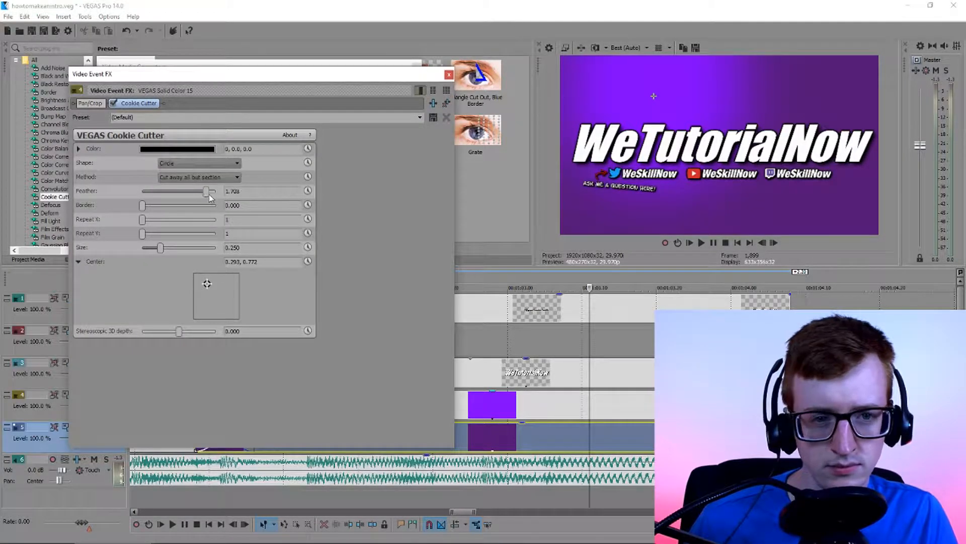
# Reduce the bright solid's Cookie Cutter feather to 0.966 and change its shape to Oval after trying Oval side
pyautogui.moveTo(210, 198); pyautogui.dragTo(180, 207)
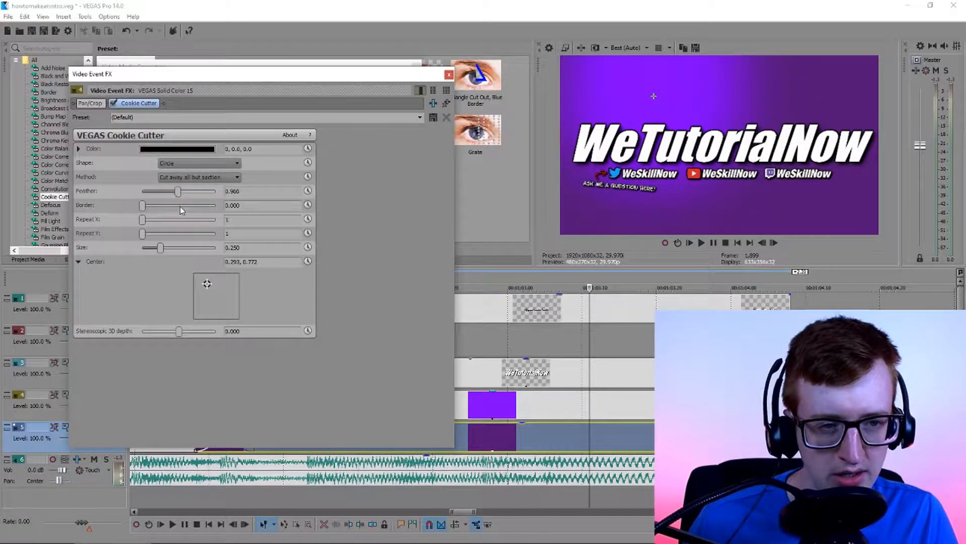
pyautogui.click(199, 164)
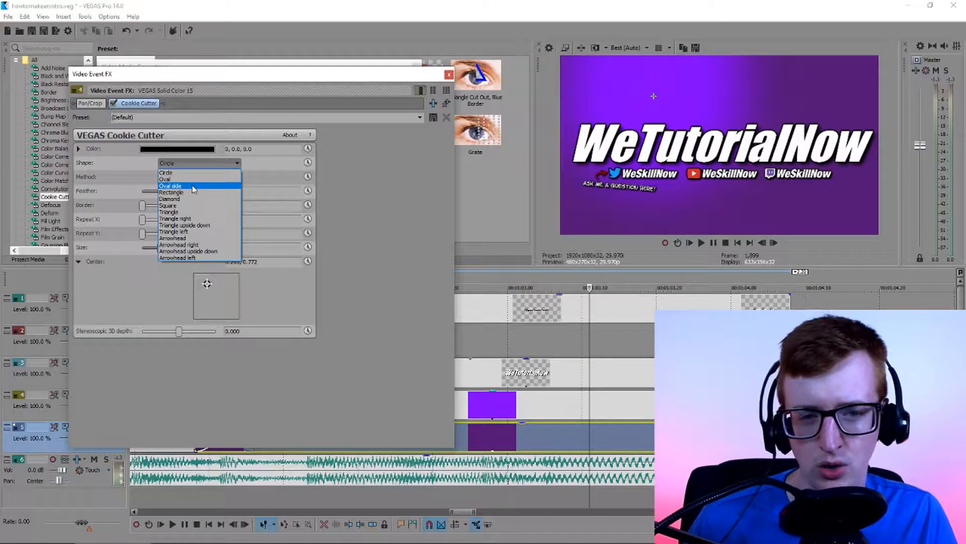
pyautogui.click(192, 187)
pyautogui.click(199, 163)
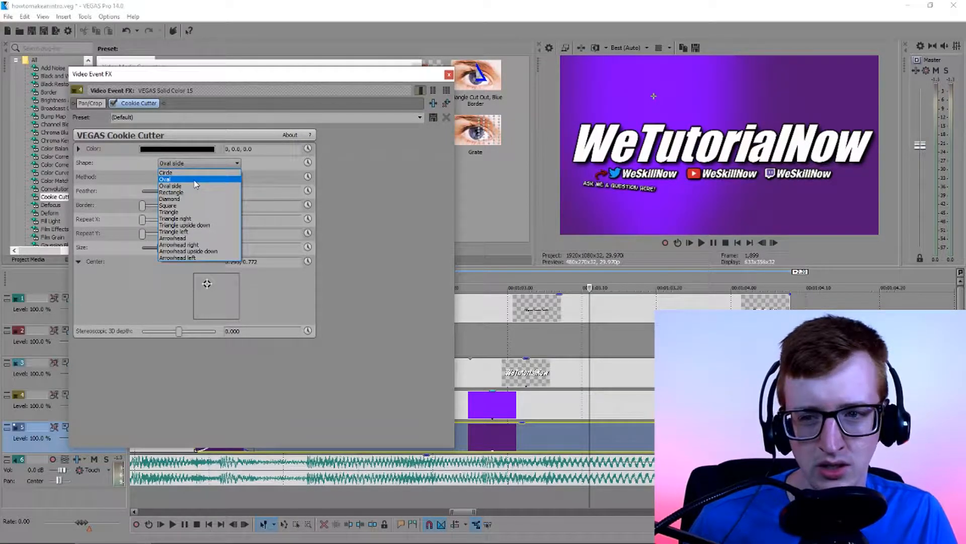
pyautogui.click(195, 179)
# Enlarge the oval cutout to a size of 0.422, shift its center toward the frame's middle, and adjust the feather for a soft gradient
pyautogui.moveTo(179, 193); pyautogui.dragTo(212, 193)
pyautogui.moveTo(207, 285); pyautogui.dragTo(208, 287)
pyautogui.moveTo(160, 249); pyautogui.dragTo(174, 249)
pyautogui.moveTo(208, 284); pyautogui.dragTo(210, 288)
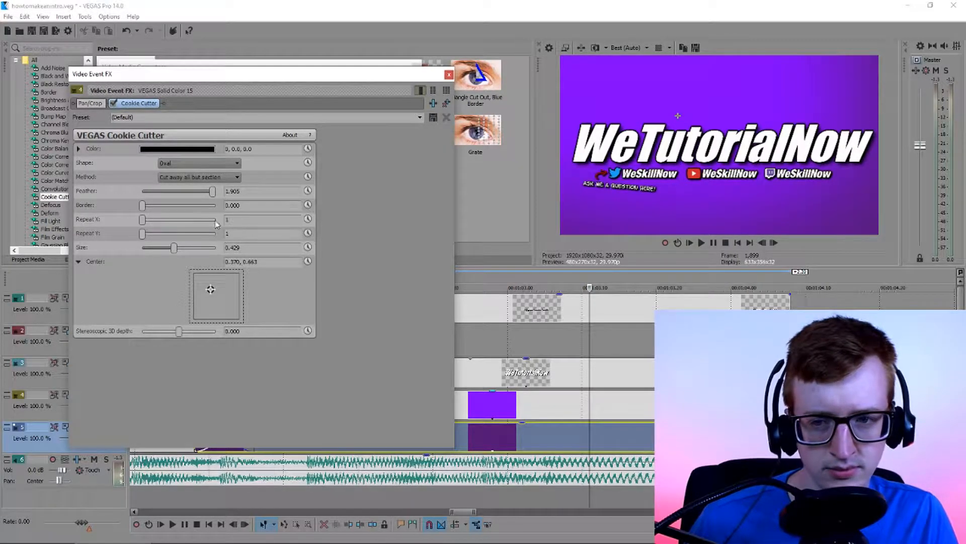
pyautogui.moveTo(212, 192); pyautogui.dragTo(159, 208)
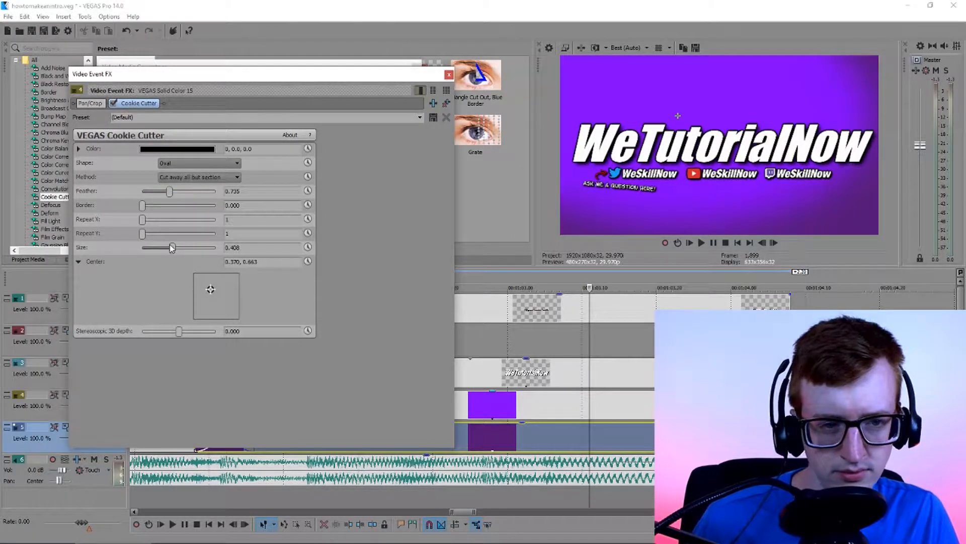
pyautogui.moveTo(173, 247); pyautogui.dragTo(173, 247)
pyautogui.moveTo(210, 289); pyautogui.dragTo(213, 290)
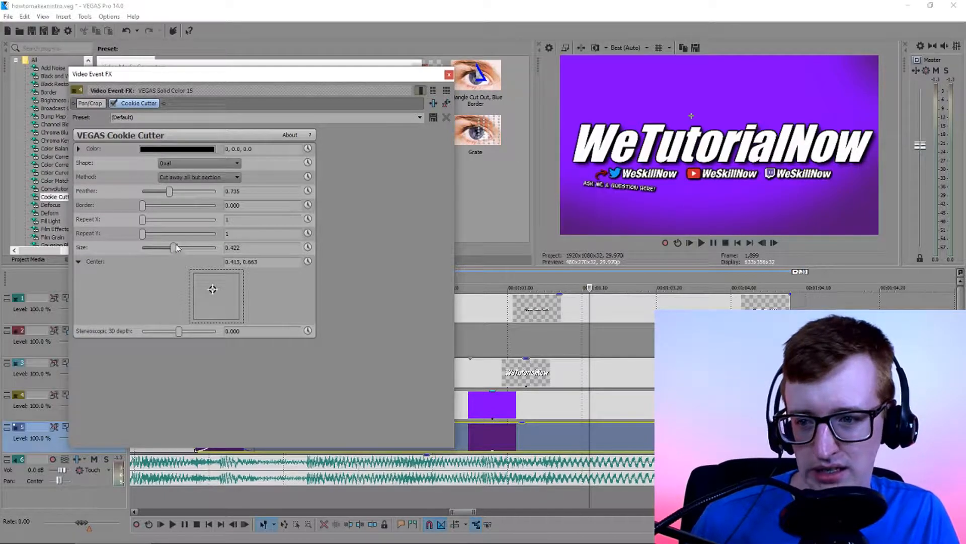
pyautogui.moveTo(143, 206); pyautogui.dragTo(141, 206)
pyautogui.moveTo(169, 192); pyautogui.dragTo(198, 193)
pyautogui.moveTo(213, 289); pyautogui.dragTo(209, 288)
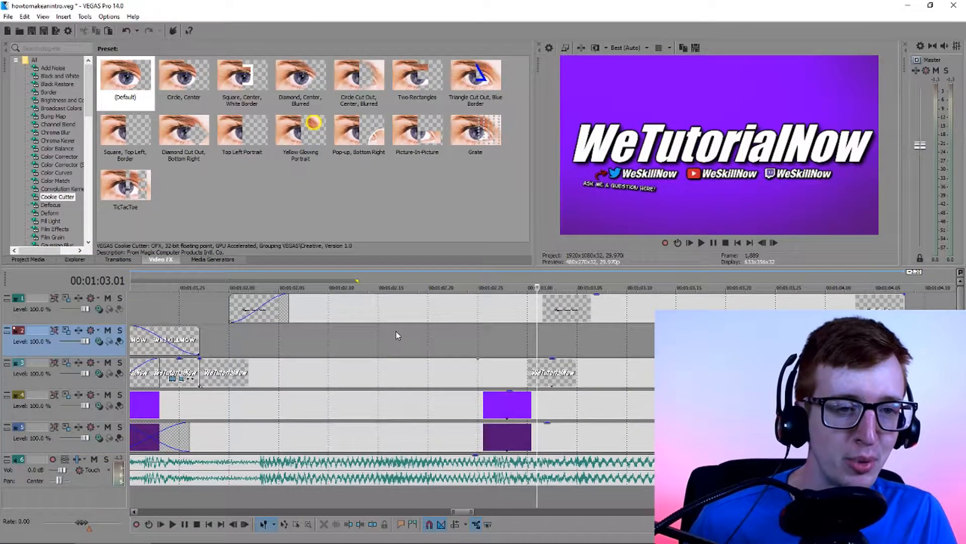
# Play the intro from the start of the WESKILLNOW title to check the transition into the purple gradient background
pyautogui.scroll(-3, 396, 331)
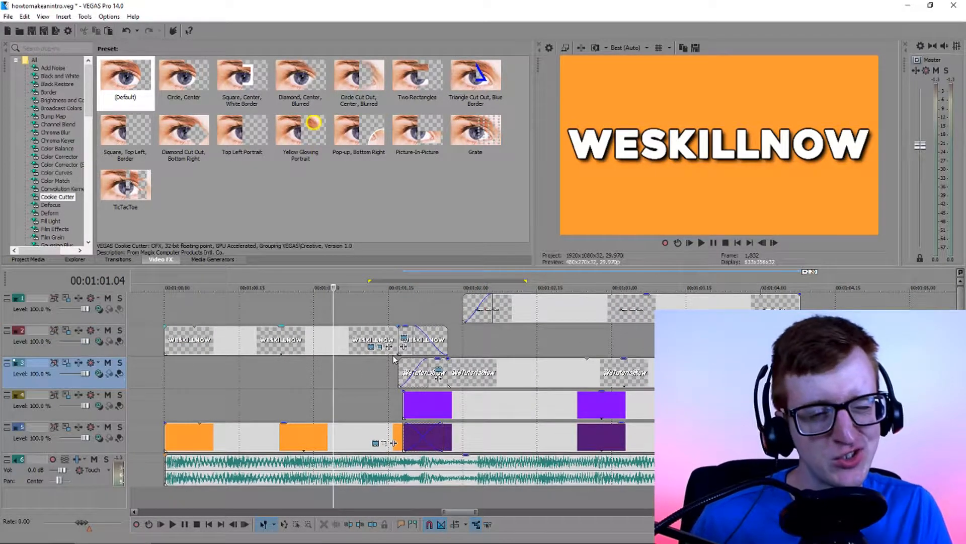
pyautogui.click(170, 315)
pyautogui.press('space')
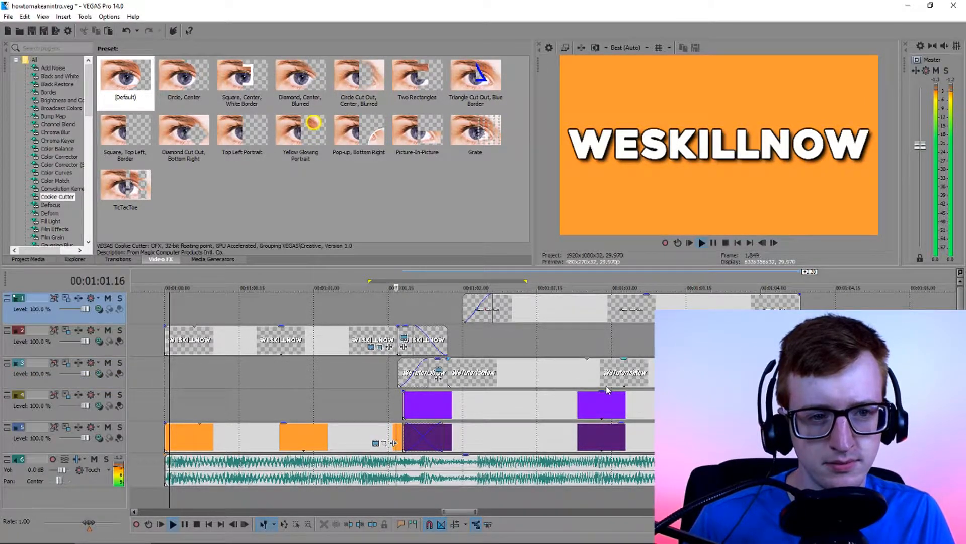
pyautogui.press('space')
pyautogui.press('space')
pyautogui.click(398, 312)
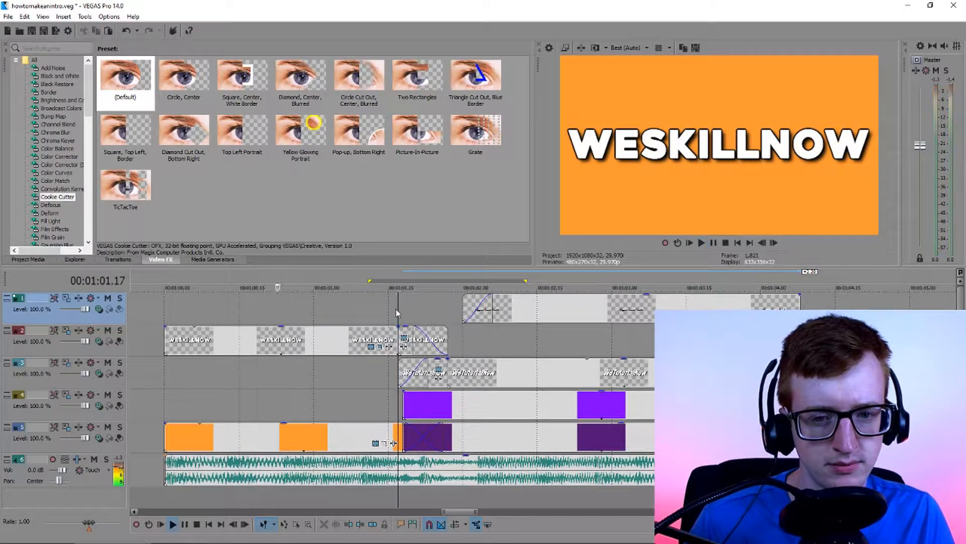
pyautogui.press('space')
# Give the bright purple solid a fade-in about as long as the crossfade between the orange and dark purple solids
pyautogui.moveTo(405, 392); pyautogui.dragTo(436, 398)
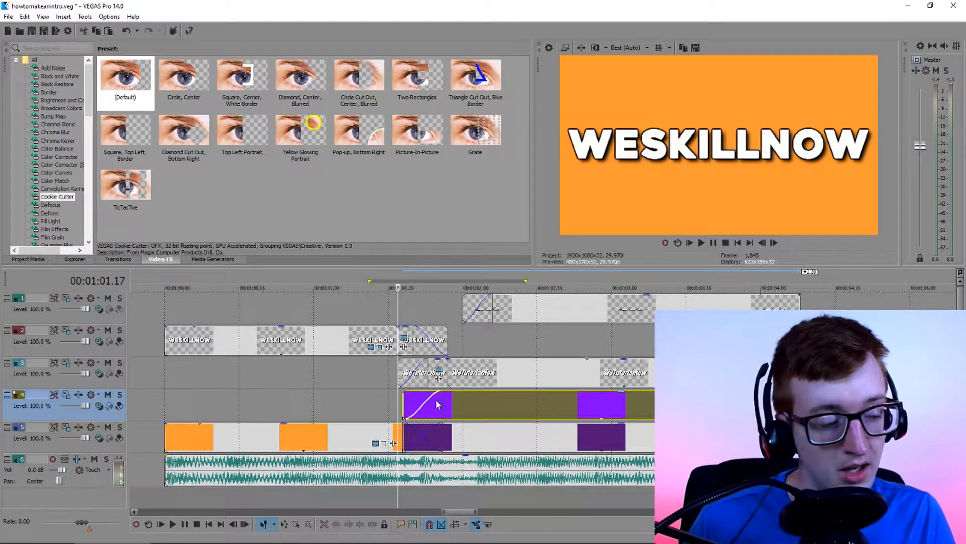
pyautogui.click(434, 409)
pyautogui.scroll(2, 434, 413)
pyautogui.scroll(1, 434, 412)
pyautogui.click(498, 411)
pyautogui.click(473, 410)
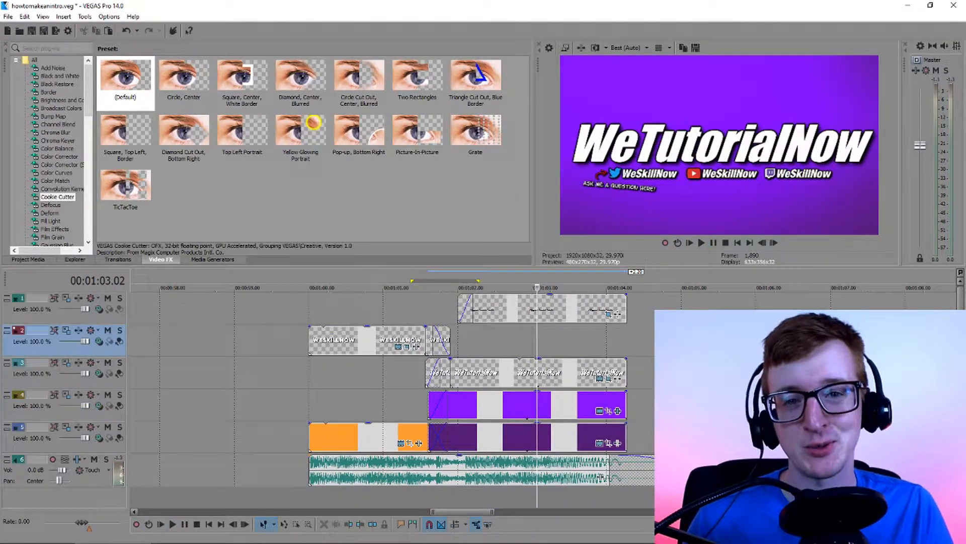
# Review the intro from its opening and examine the WeTutorialNow shot with the banner at 00:01:03.01 and 00:01:03.07
pyautogui.scroll(1, 589, 365)
pyautogui.scroll(-1, 540, 380)
pyautogui.scroll(1, 483, 397)
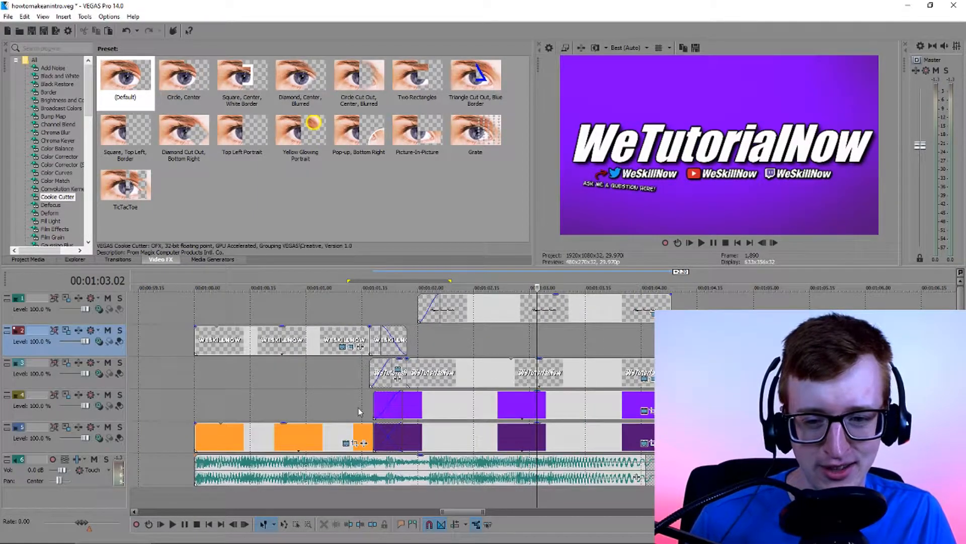
pyautogui.click(200, 401)
pyautogui.click(532, 340)
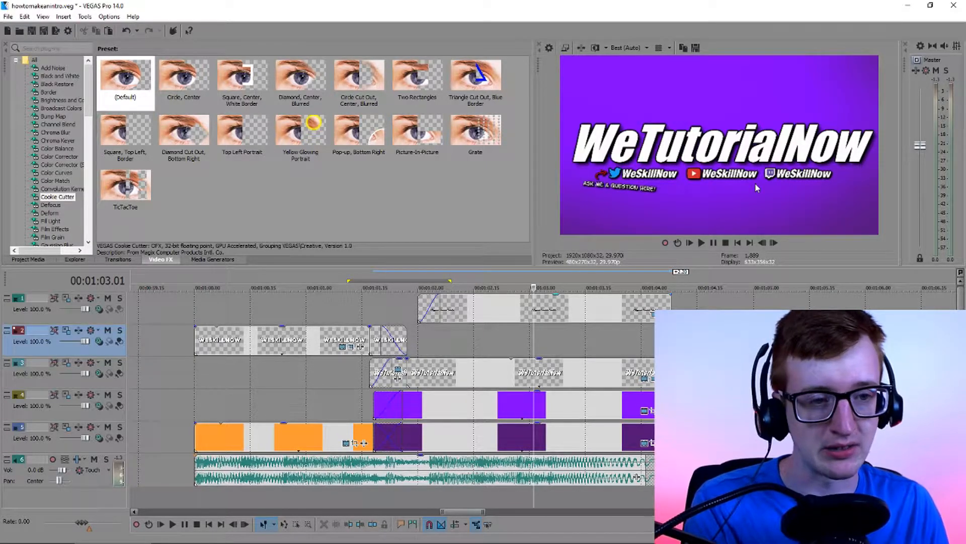
pyautogui.click(557, 377)
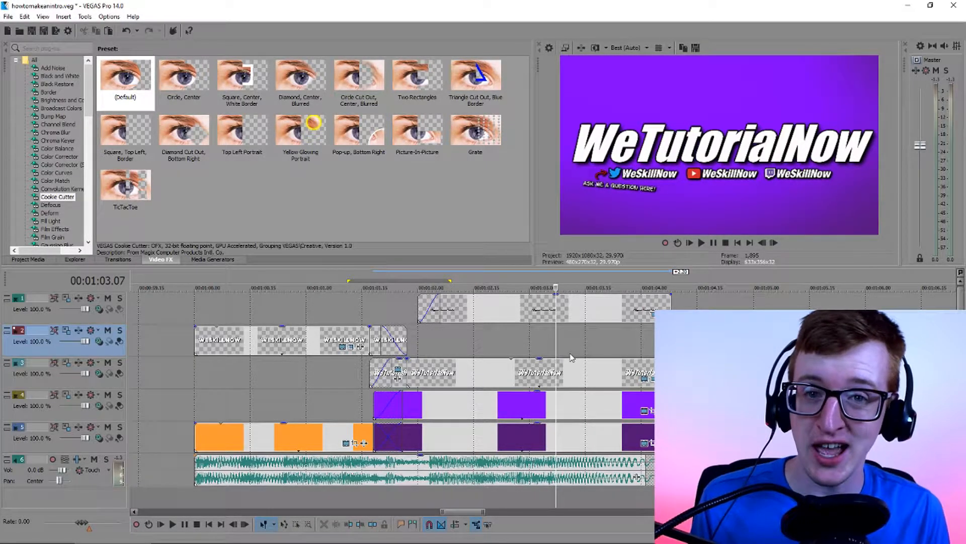